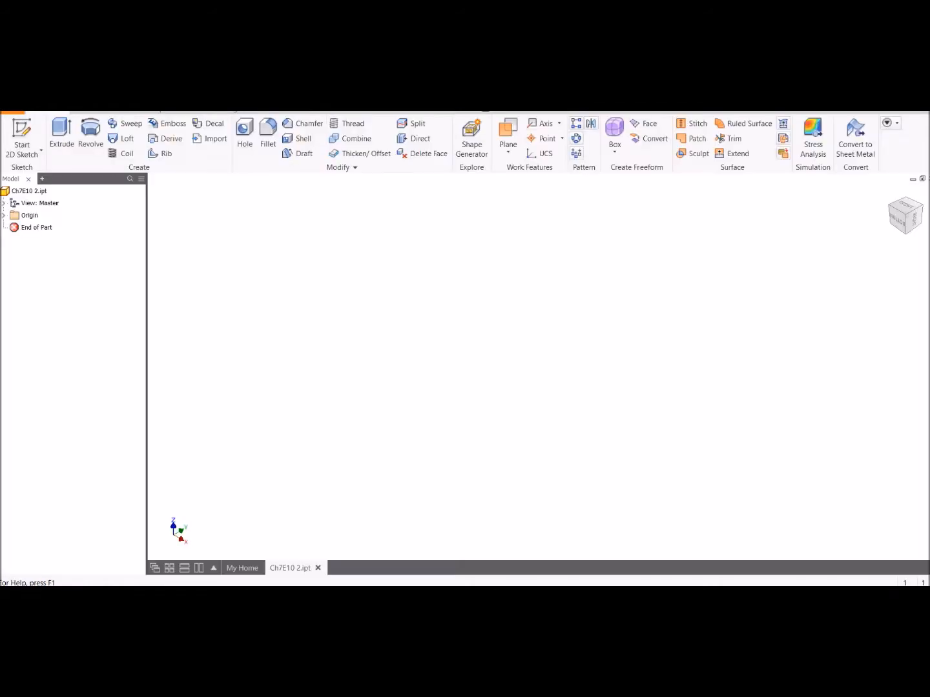
- Start a 2D sketch on the horizontal XZ plane and draw a 20 mm diameter circle centred on the origin
{"action": "left_click", "coordinate": [21, 155]}
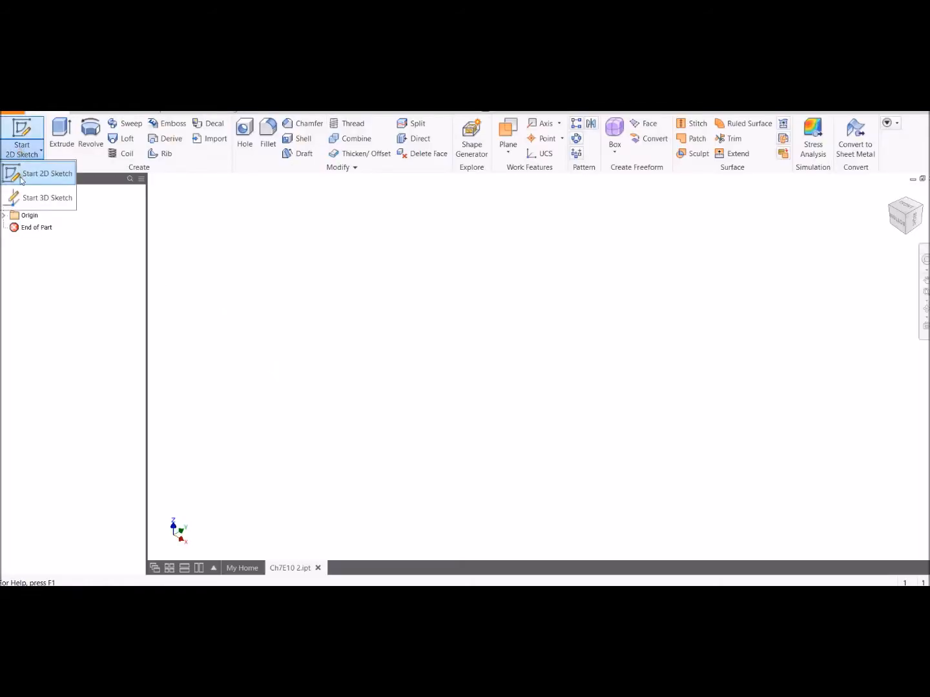
{"action": "left_click", "coordinate": [32, 181]}
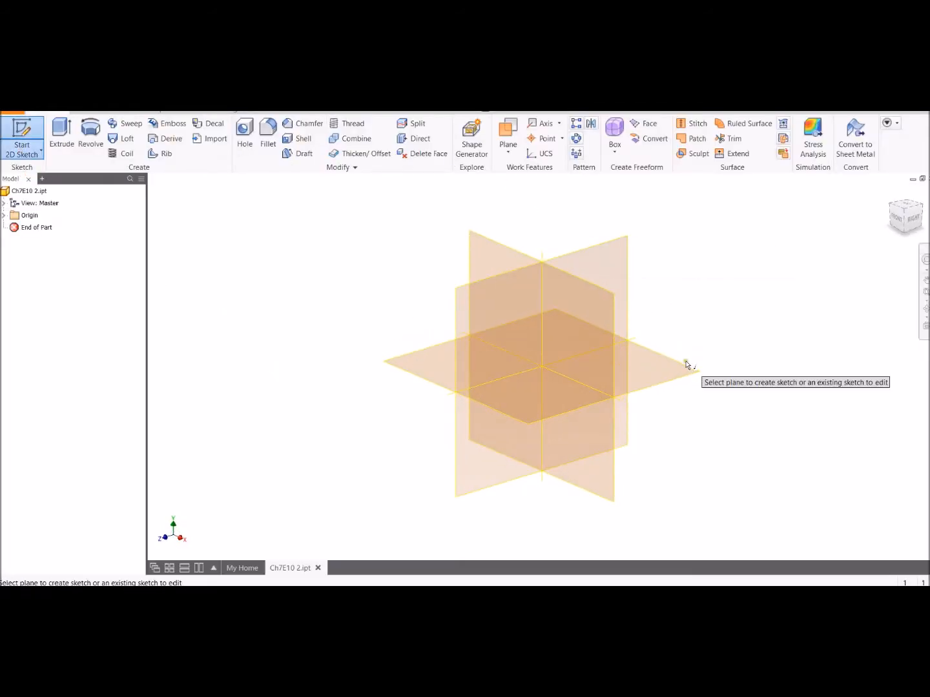
{"action": "left_click", "coordinate": [685, 369]}
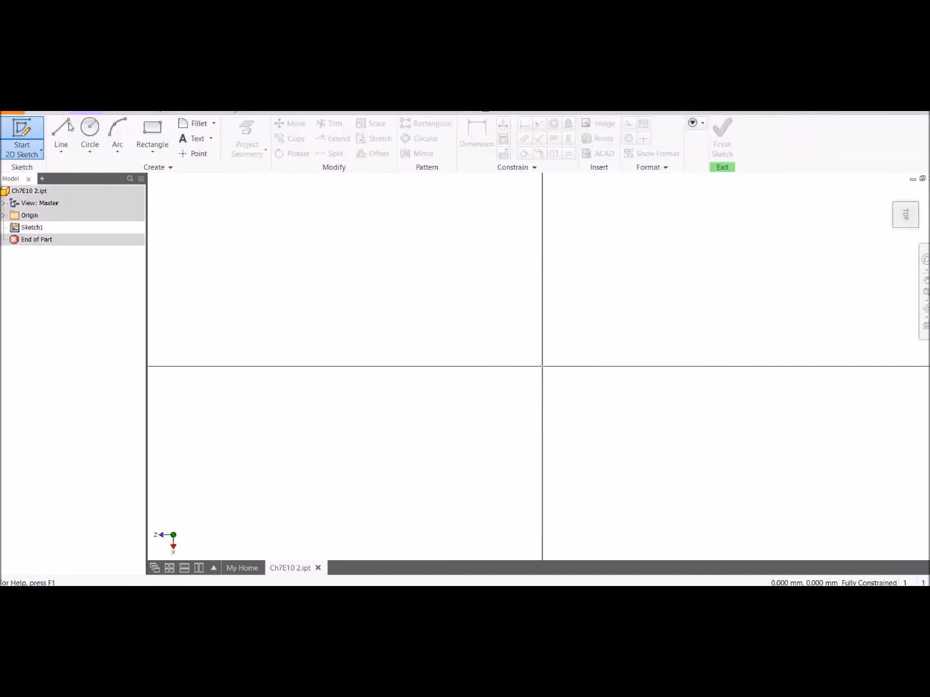
{"action": "left_click", "coordinate": [90, 132]}
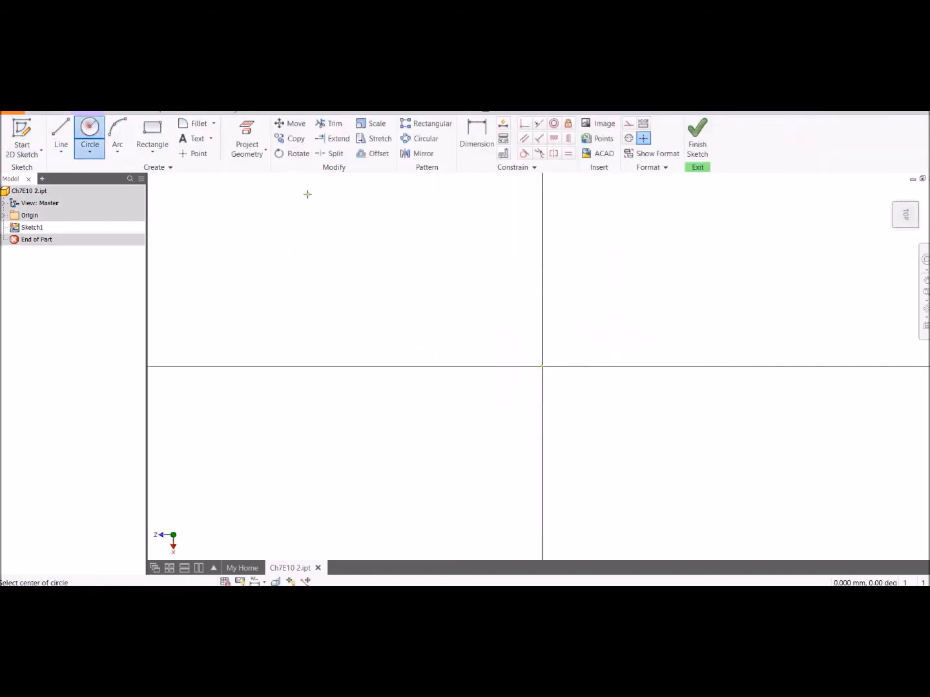
{"action": "left_click", "coordinate": [542, 367]}
{"action": "type", "text": "20"}
{"action": "key", "text": "Return"}
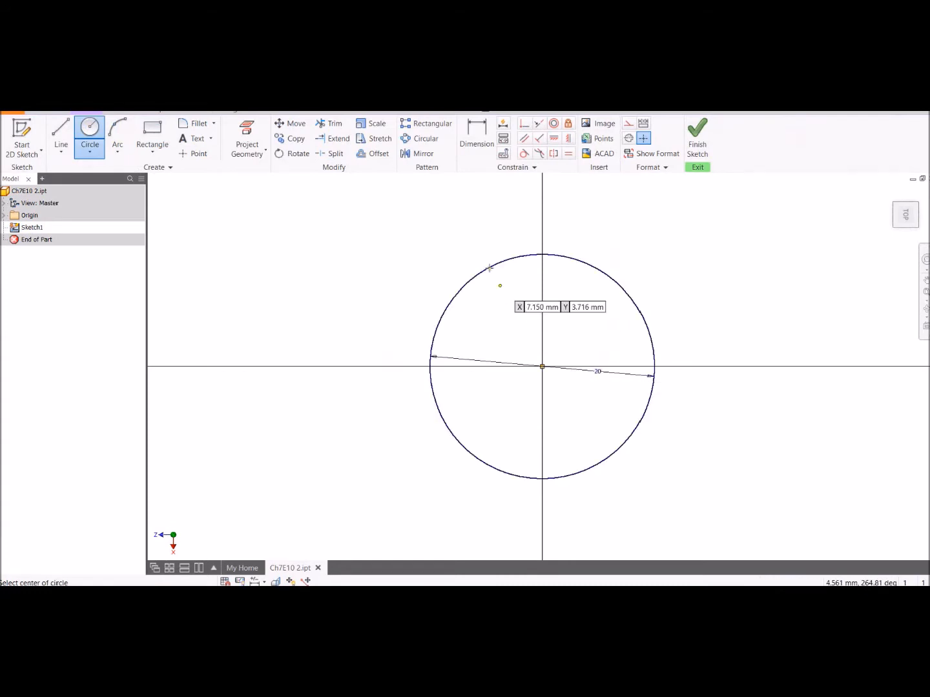
- Draw a 40 mm horizontal construction line from the origin out past the circle's left side
{"action": "left_click", "coordinate": [627, 127]}
{"action": "left_click", "coordinate": [61, 134]}
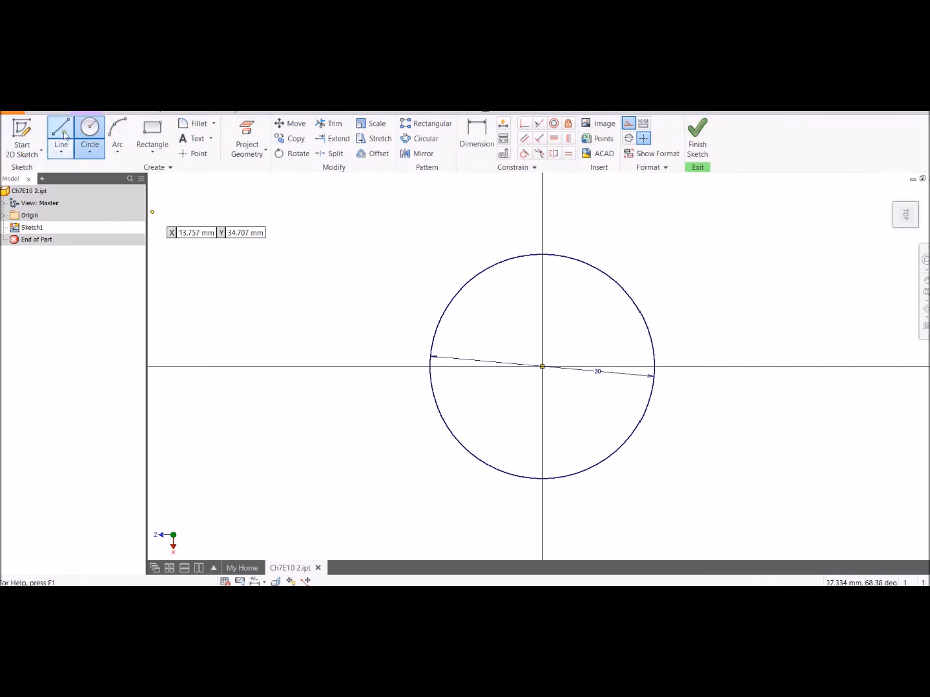
{"action": "left_click", "coordinate": [541, 366]}
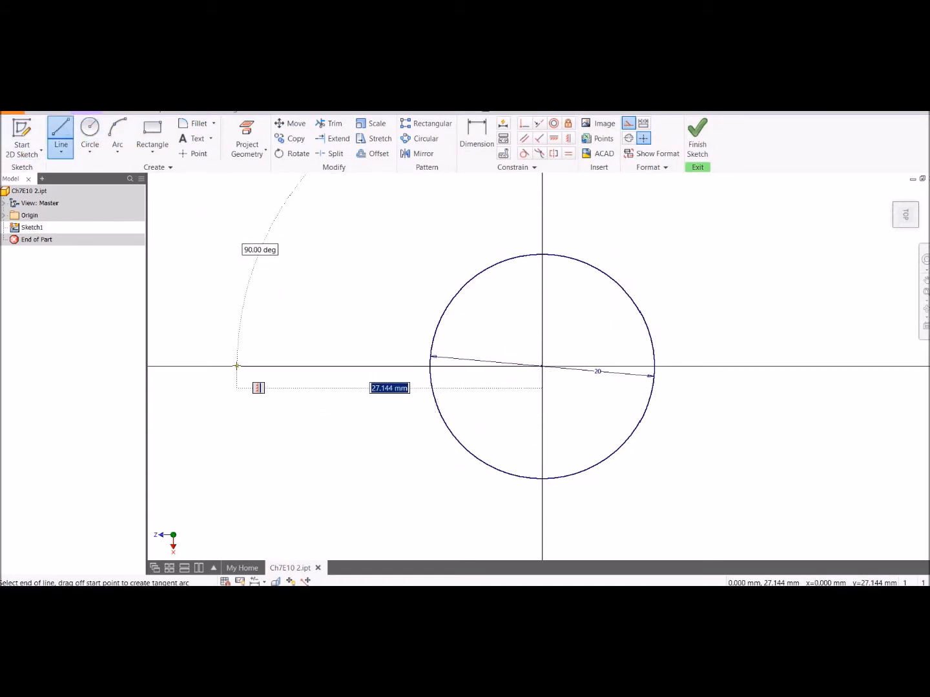
{"action": "type", "text": "40"}
{"action": "key", "text": "Return"}
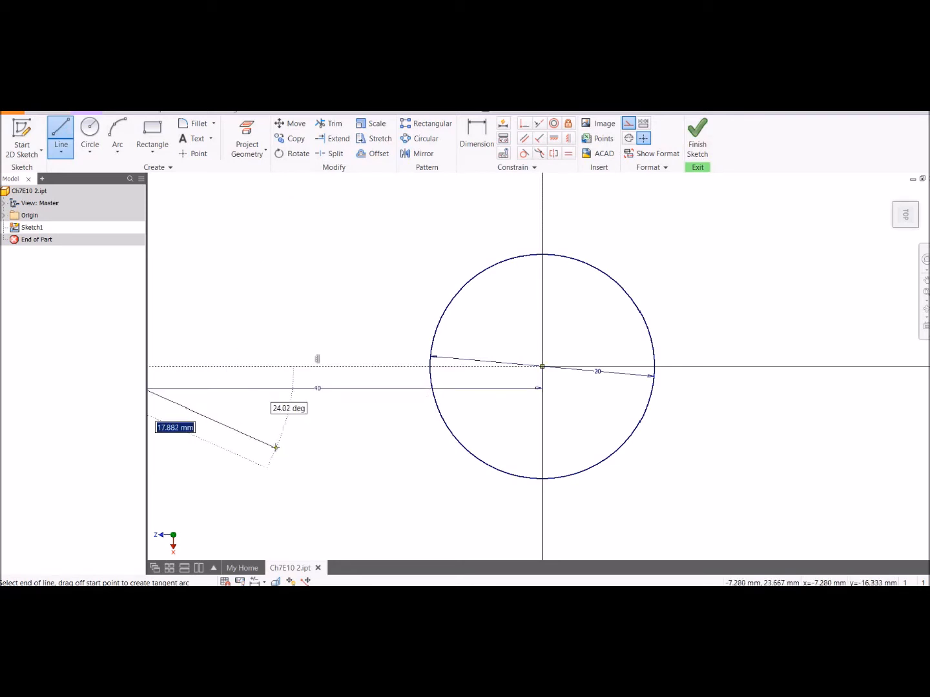
{"action": "key", "text": "Escape"}
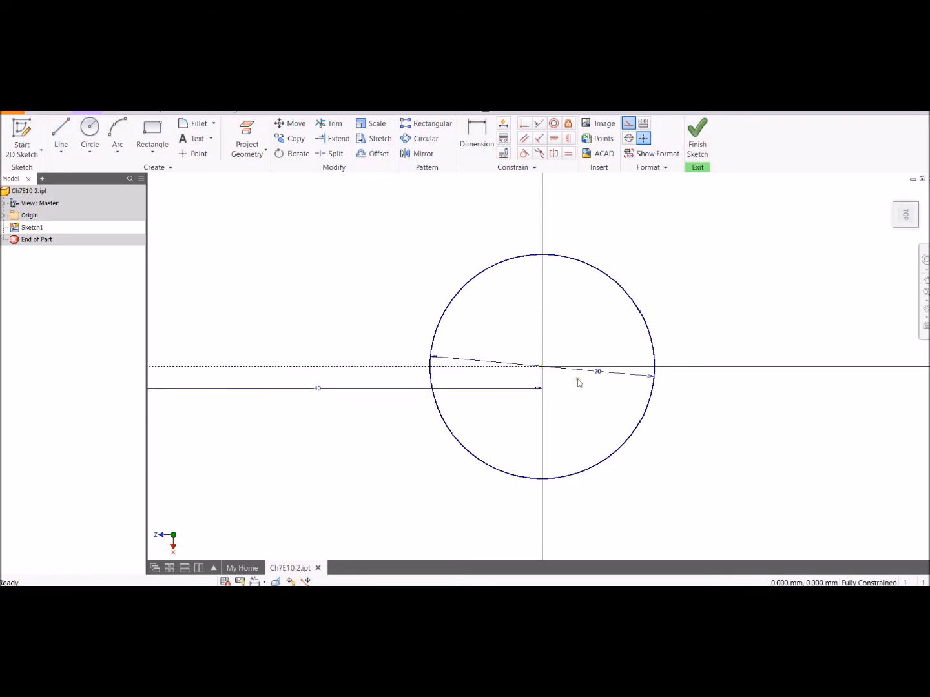
- Draw a second 20 mm diameter circle centred on the outer end of the construction line
{"action": "left_click", "coordinate": [925, 294]}
{"action": "scroll", "coordinate": [452, 280], "scroll_direction": "down", "scroll_amount": 3}
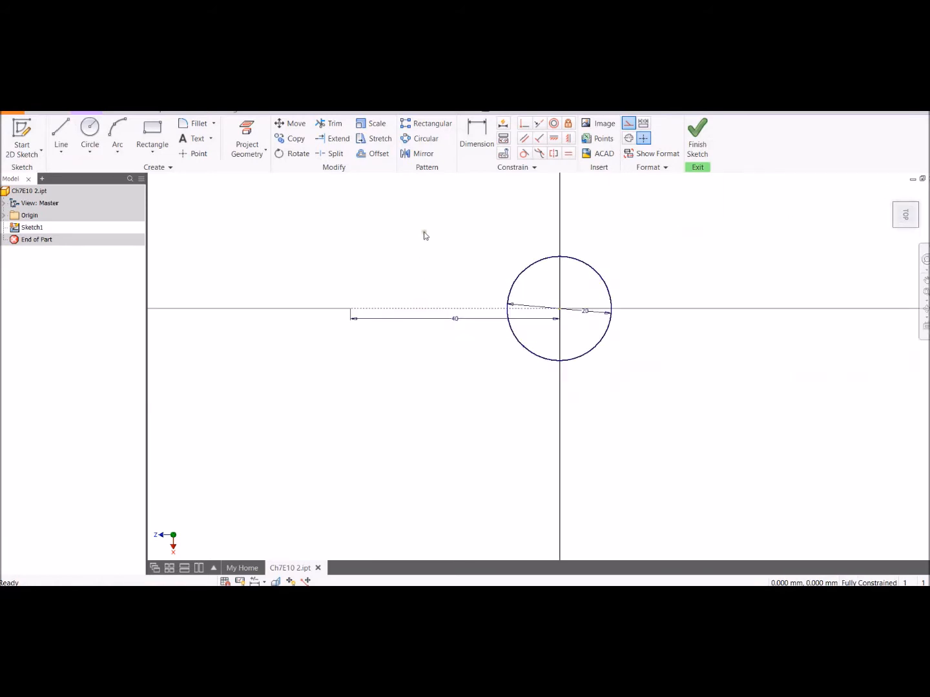
{"action": "scroll", "coordinate": [426, 236], "scroll_direction": "up", "scroll_amount": 2}
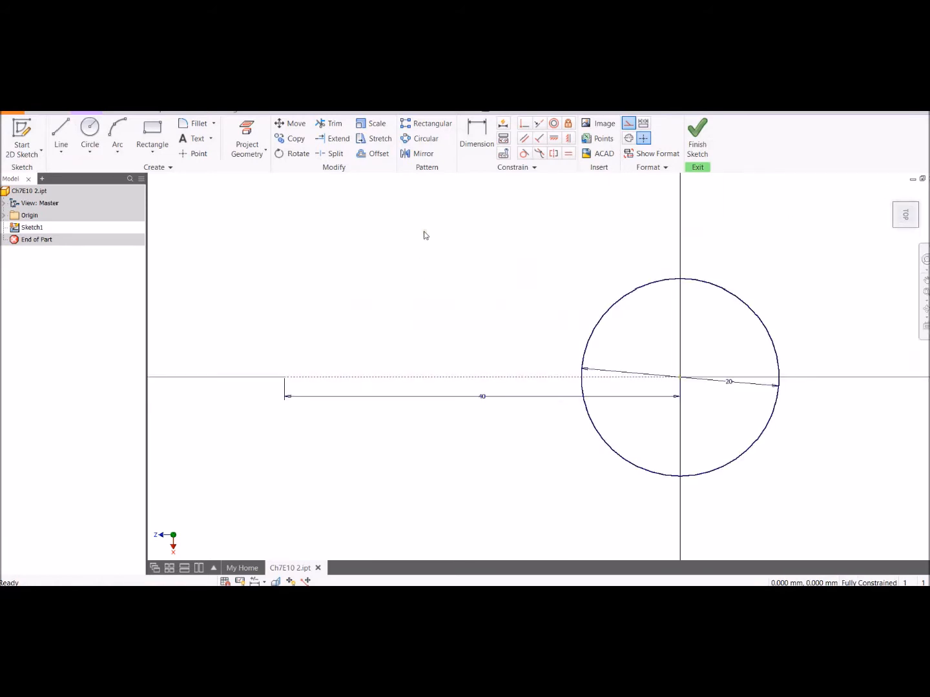
{"action": "left_click", "coordinate": [91, 128]}
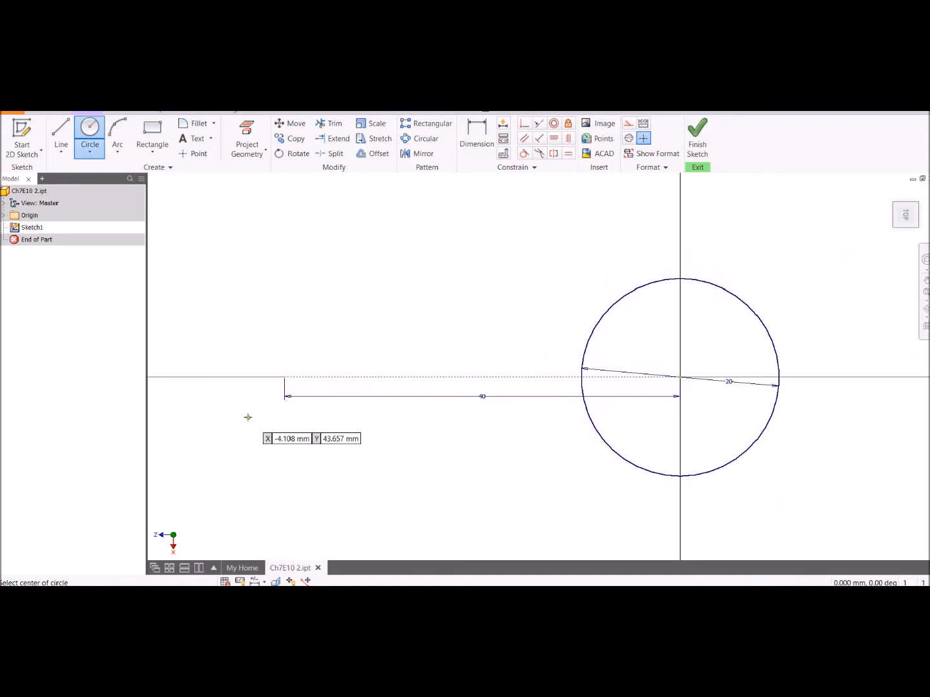
{"action": "left_click", "coordinate": [284, 376]}
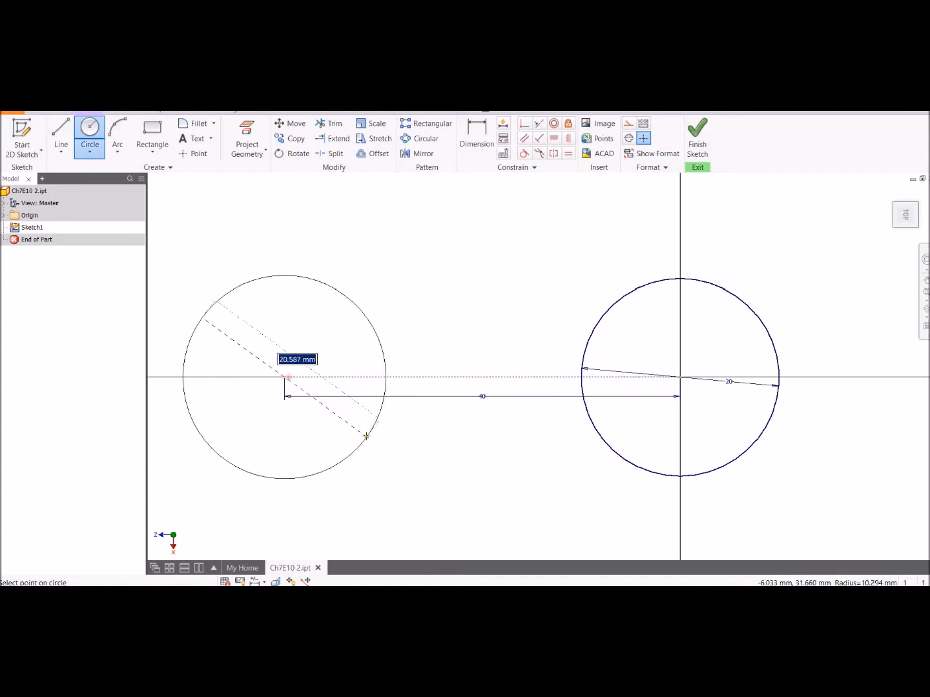
{"action": "type", "text": "20"}
{"action": "key", "text": "Tab"}
{"action": "left_click", "coordinate": [368, 436]}
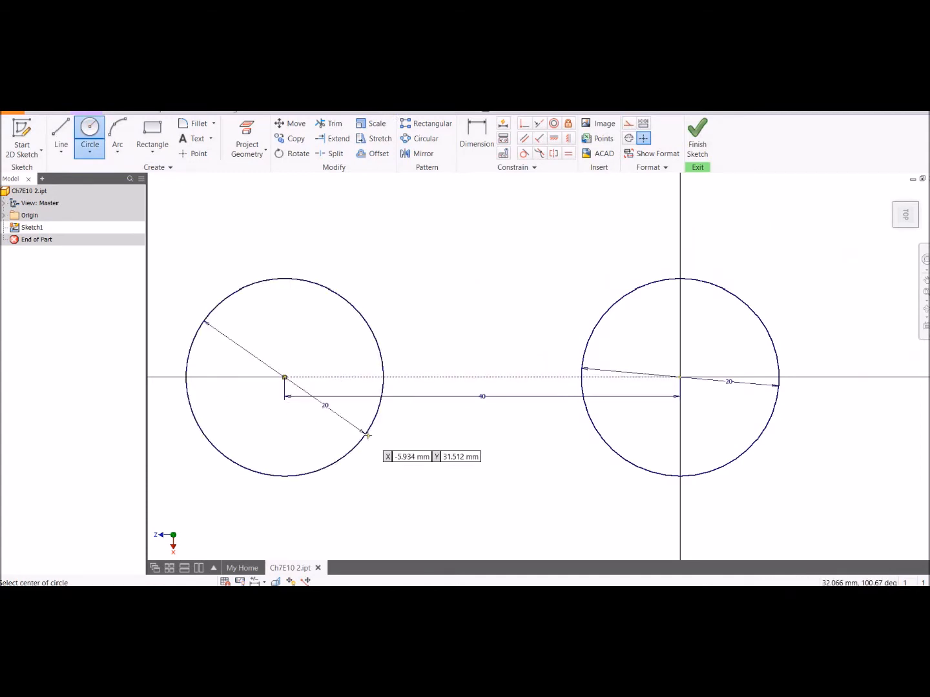
- Create a circular pattern of the outer 20 mm circle around the origin with 5 instances over 360 degrees
{"action": "left_click", "coordinate": [420, 138]}
{"action": "left_click", "coordinate": [300, 281]}
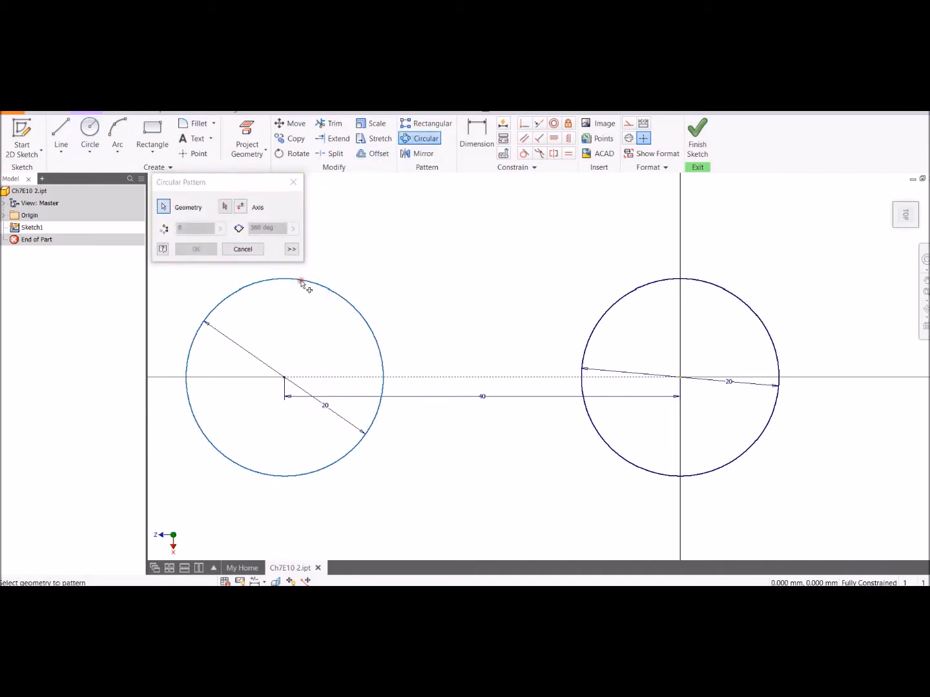
{"action": "left_click", "coordinate": [680, 380]}
{"action": "scroll", "coordinate": [431, 293], "scroll_direction": "down", "scroll_amount": 3}
{"action": "middle_click_drag", "start_coordinate": [431, 292], "coordinate": [362, 313]}
{"action": "left_click_drag", "start_coordinate": [201, 231], "coordinate": [135, 232]}
{"action": "type", "text": "5"}
{"action": "left_click", "coordinate": [197, 249]}
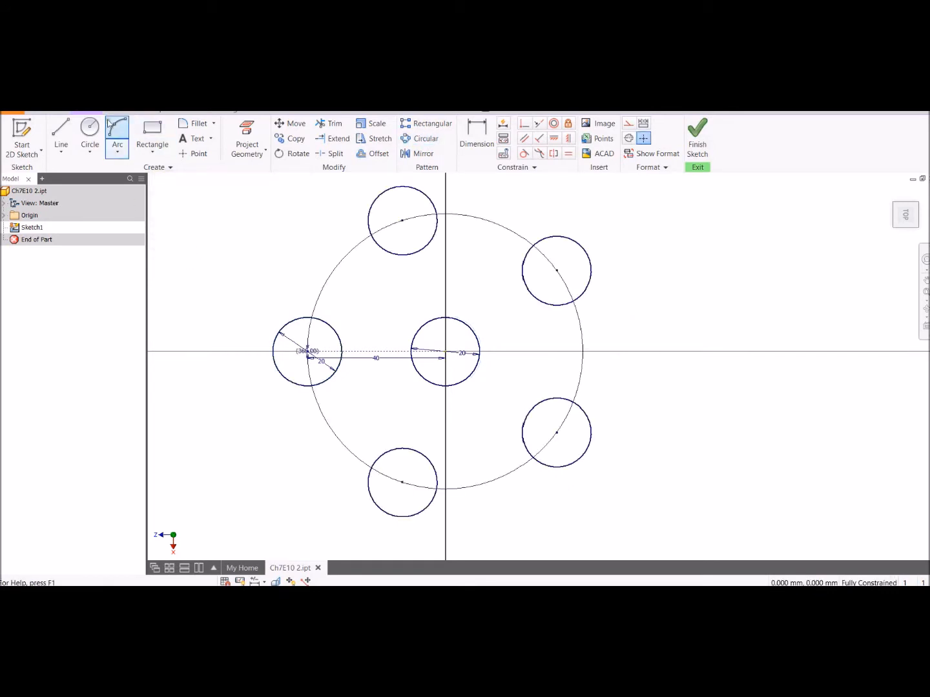
- Draw a 120 mm diameter outer circle centred on the origin and finish the sketch
{"action": "left_click", "coordinate": [89, 130]}
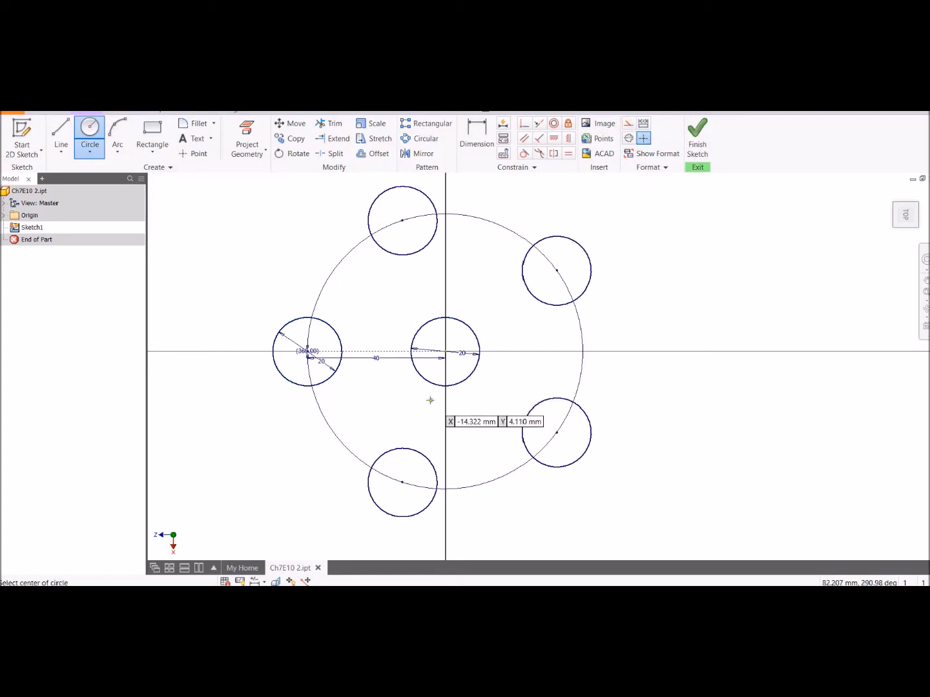
{"action": "left_click", "coordinate": [444, 352]}
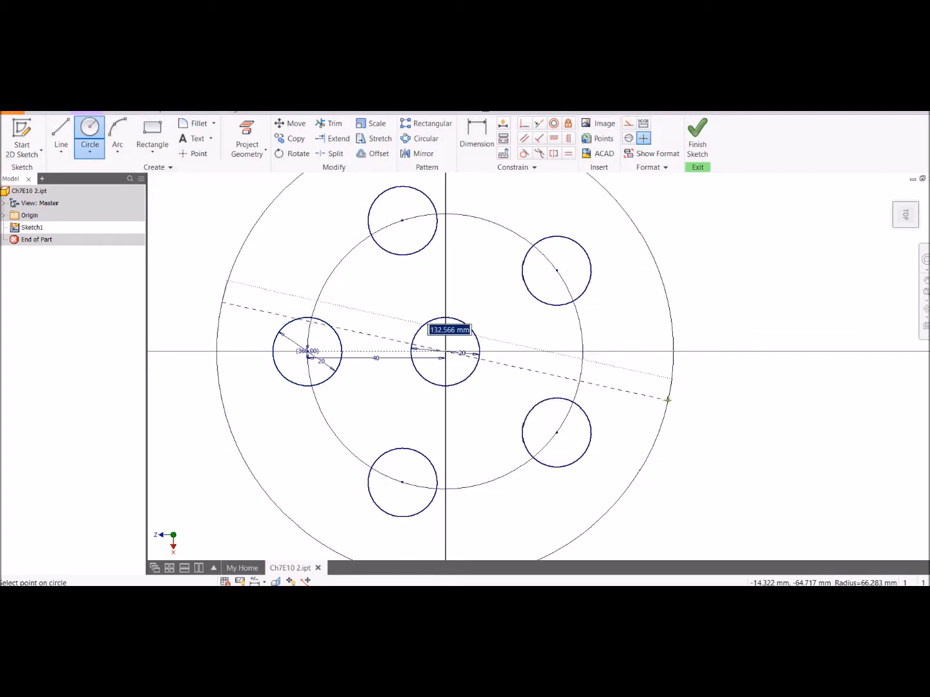
{"action": "type", "text": "120"}
{"action": "key", "text": "Return"}
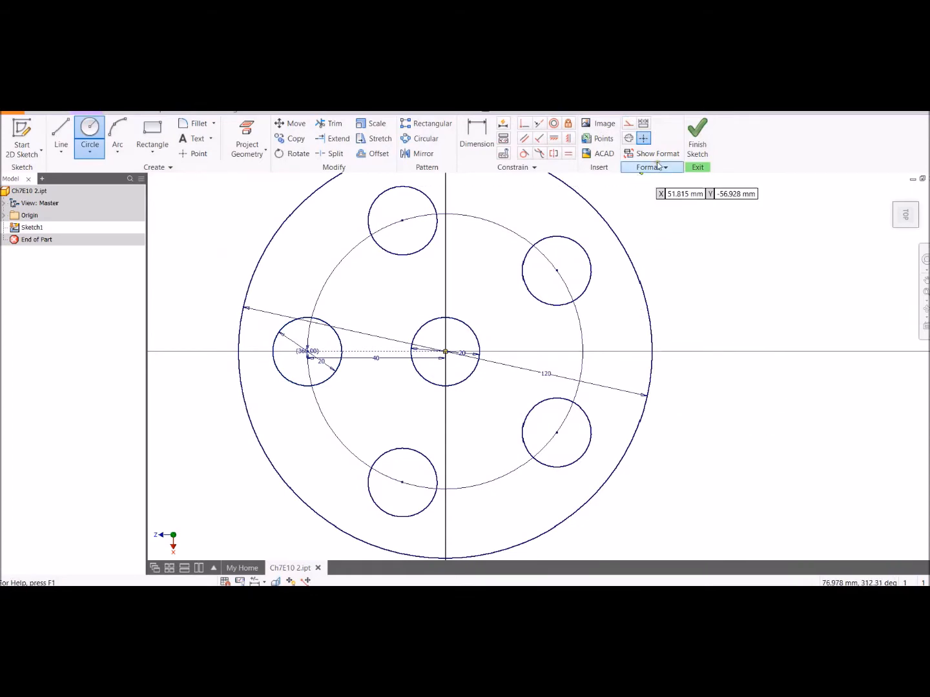
{"action": "left_click", "coordinate": [695, 145]}
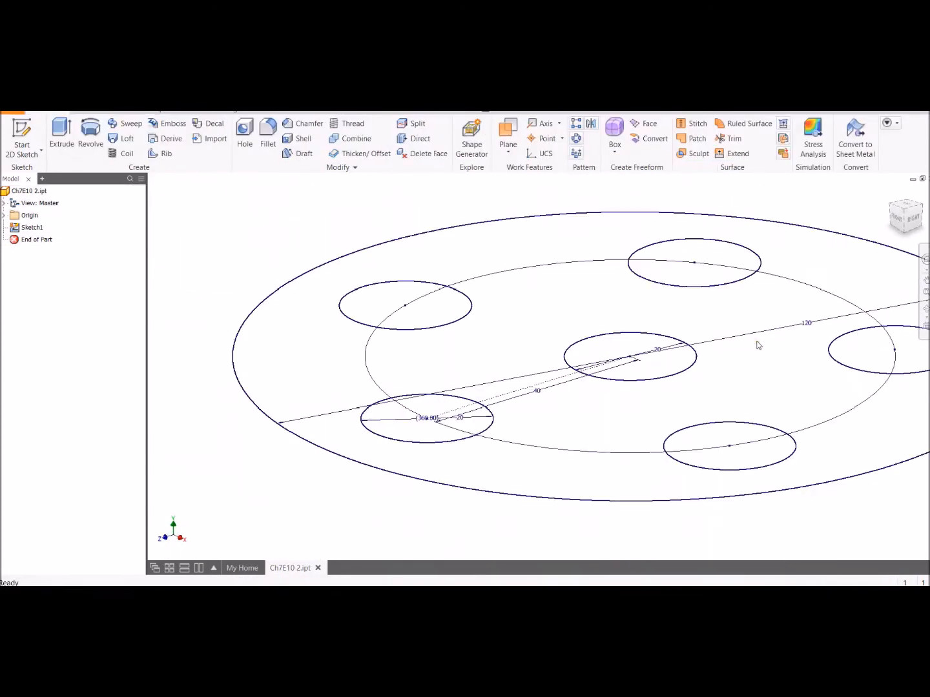
- Extrude the 120 mm disc profile by 80 mm, leaving the six 20 mm circles out as holes
{"action": "middle_click_drag", "start_coordinate": [755, 342], "coordinate": [514, 363]}
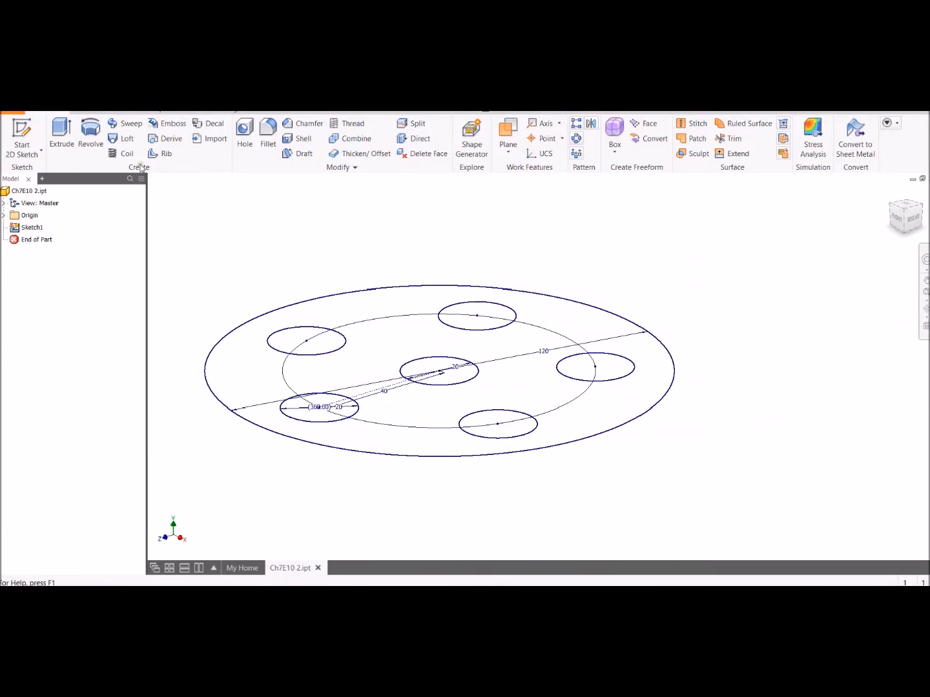
{"action": "left_click", "coordinate": [60, 130]}
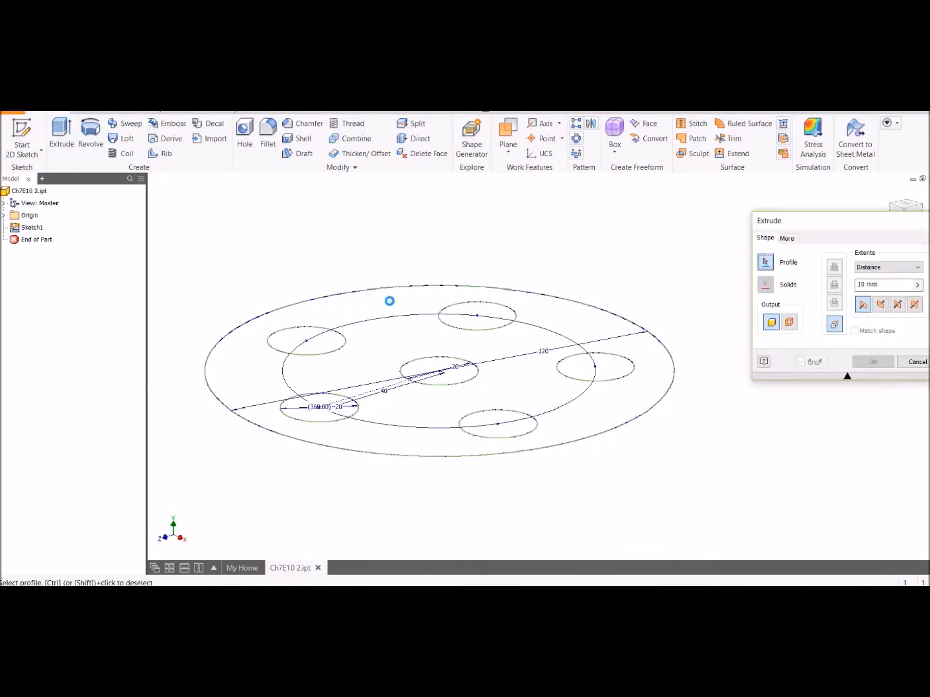
{"action": "left_click", "coordinate": [883, 285]}
{"action": "double_click", "coordinate": [883, 285]}
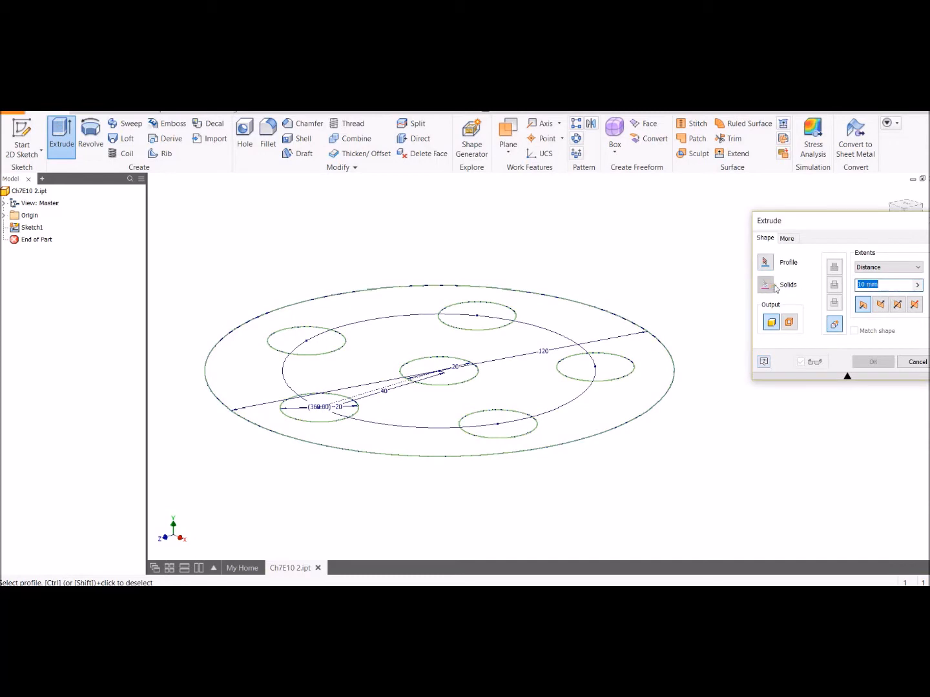
{"action": "type", "text": "80"}
{"action": "left_click", "coordinate": [600, 334]}
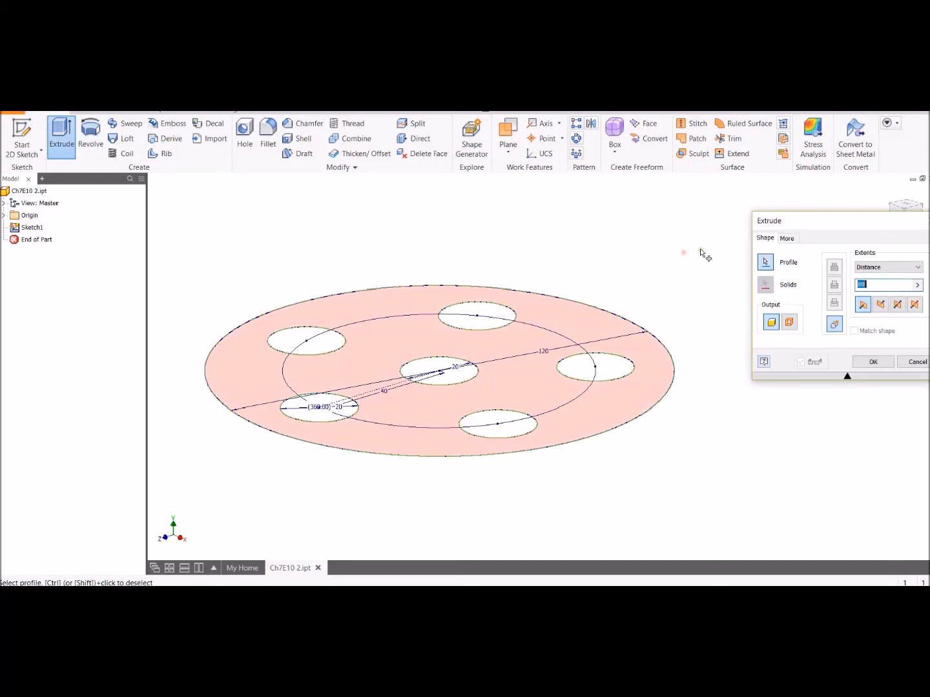
{"action": "scroll", "coordinate": [710, 325], "scroll_direction": "down", "scroll_amount": 3}
{"action": "scroll", "coordinate": [708, 320], "scroll_direction": "up", "scroll_amount": 2}
{"action": "middle_click_drag", "start_coordinate": [707, 313], "coordinate": [619, 363]}
{"action": "left_click", "coordinate": [874, 362]}
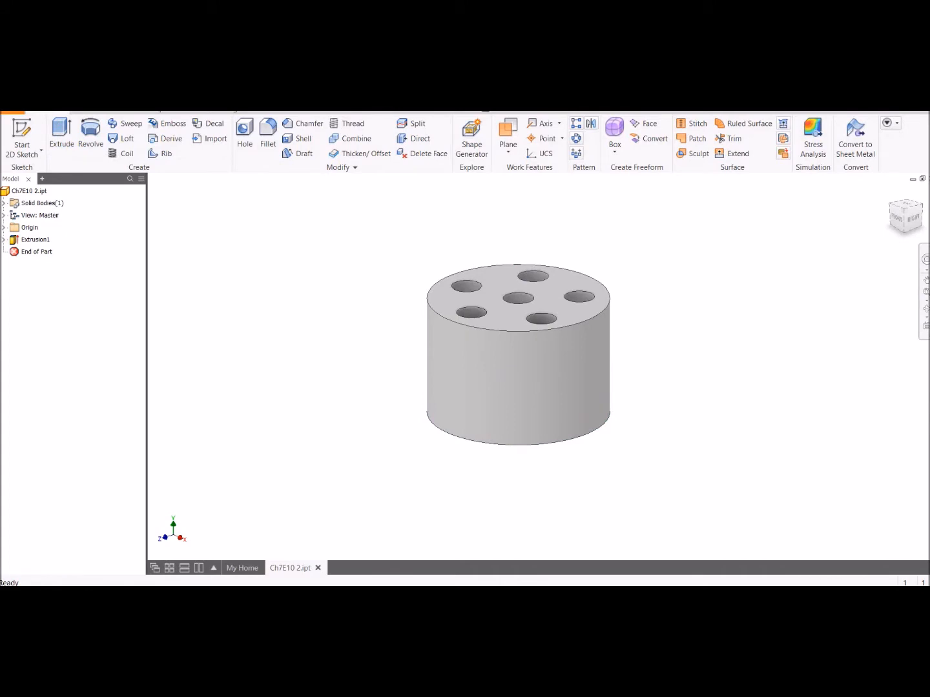
- Start a sketch on the cylinder's top face and draw a 40 mm diameter circle around the centre hole
{"action": "left_click", "coordinate": [15, 129]}
{"action": "left_click", "coordinate": [504, 316]}
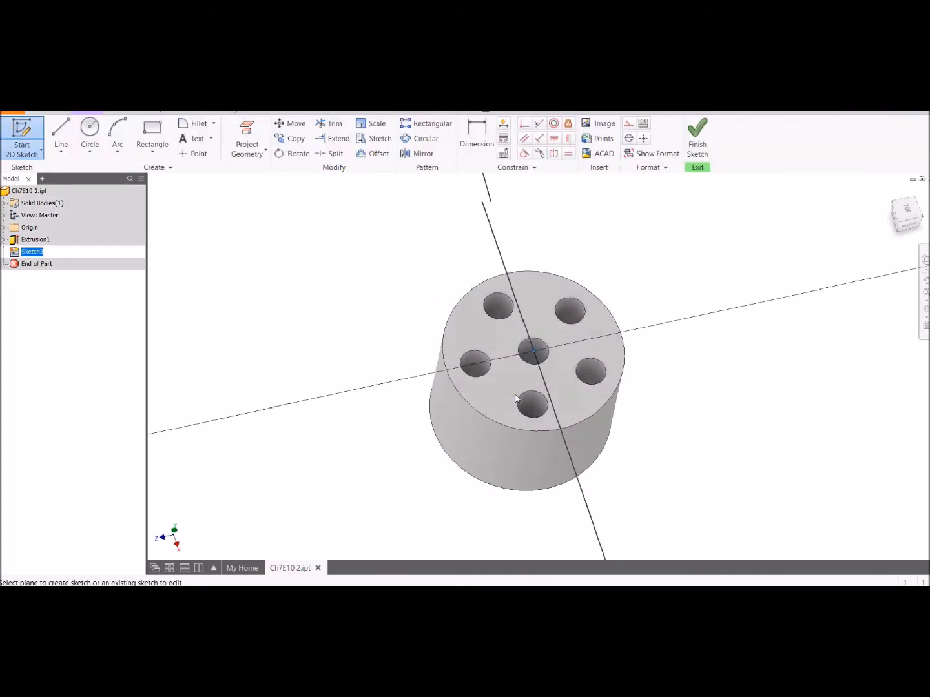
{"action": "left_click", "coordinate": [90, 129]}
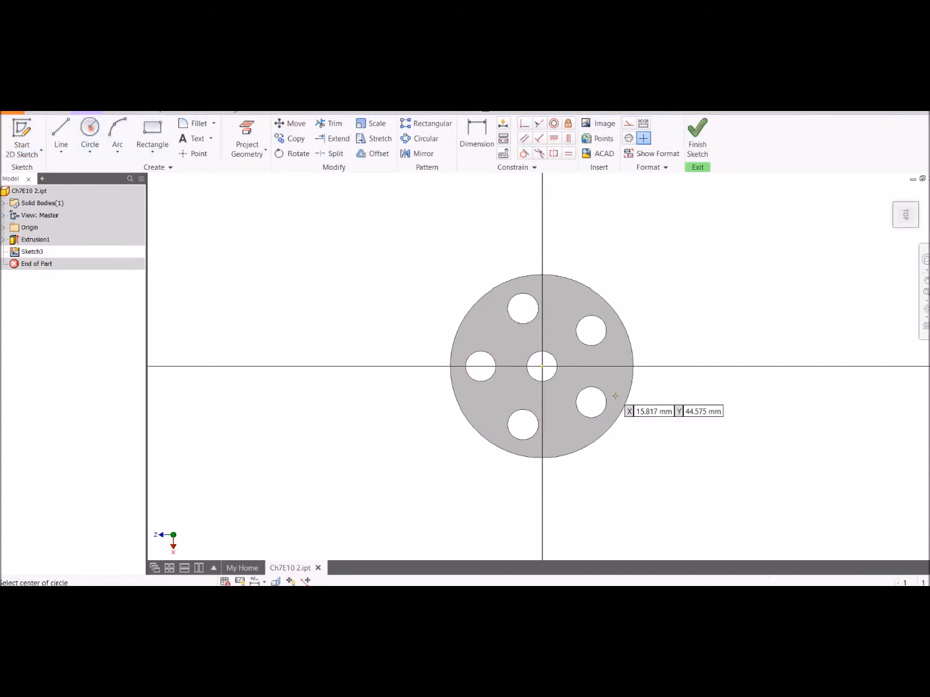
{"action": "scroll", "coordinate": [569, 385], "scroll_direction": "up", "scroll_amount": 1}
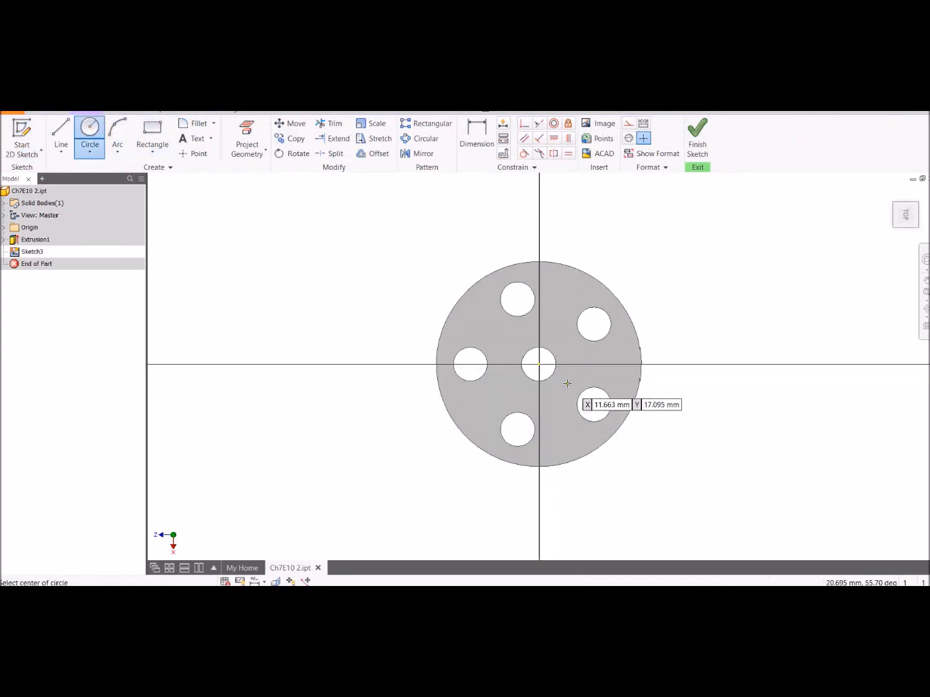
{"action": "left_click", "coordinate": [538, 364]}
{"action": "type", "text": "40"}
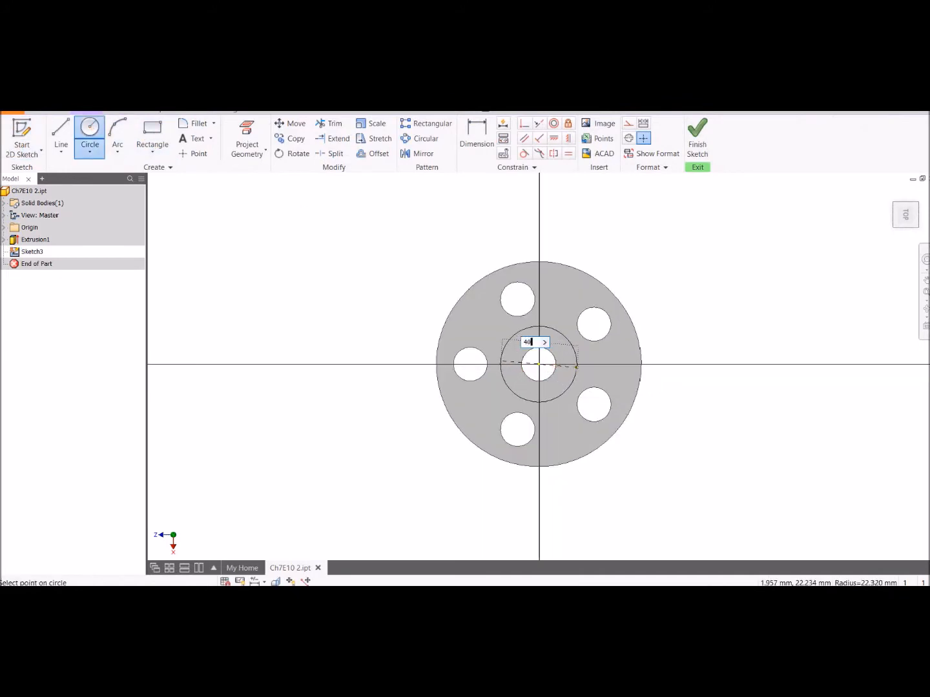
{"action": "key", "text": "Return"}
- Draw a concentric 150 mm diameter circle around the cylinder's top face and finish the sketch
{"action": "left_click", "coordinate": [539, 364]}
{"action": "type", "text": "150"}
{"action": "key", "text": "Return"}
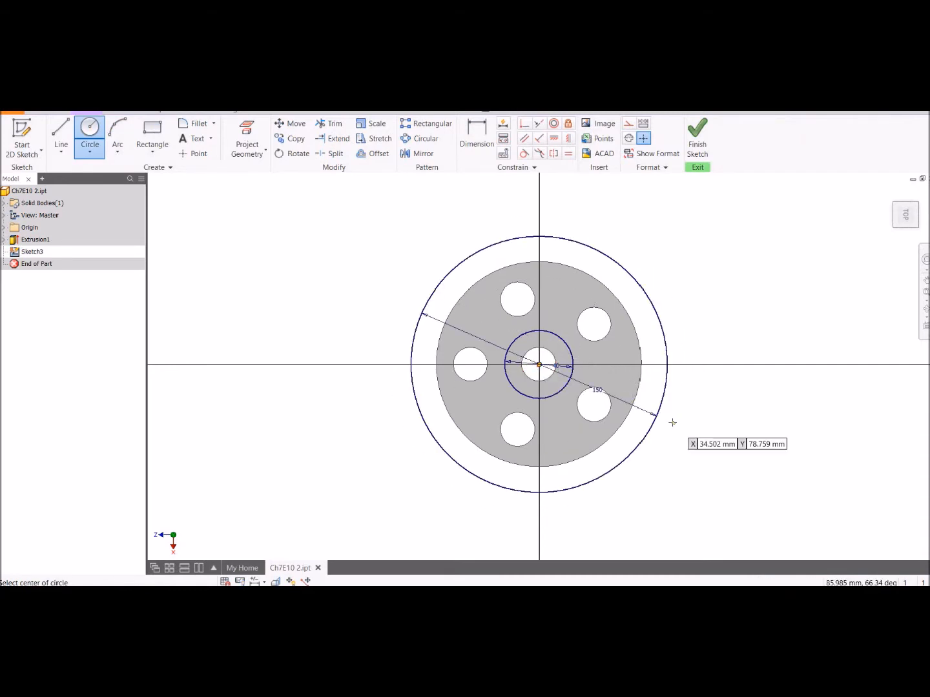
{"action": "left_click", "coordinate": [691, 145]}
- Extrude the ring between the 40 mm and 150 mm circles 40 mm downward as a cut, leaving a central boss
{"action": "left_click", "coordinate": [60, 131]}
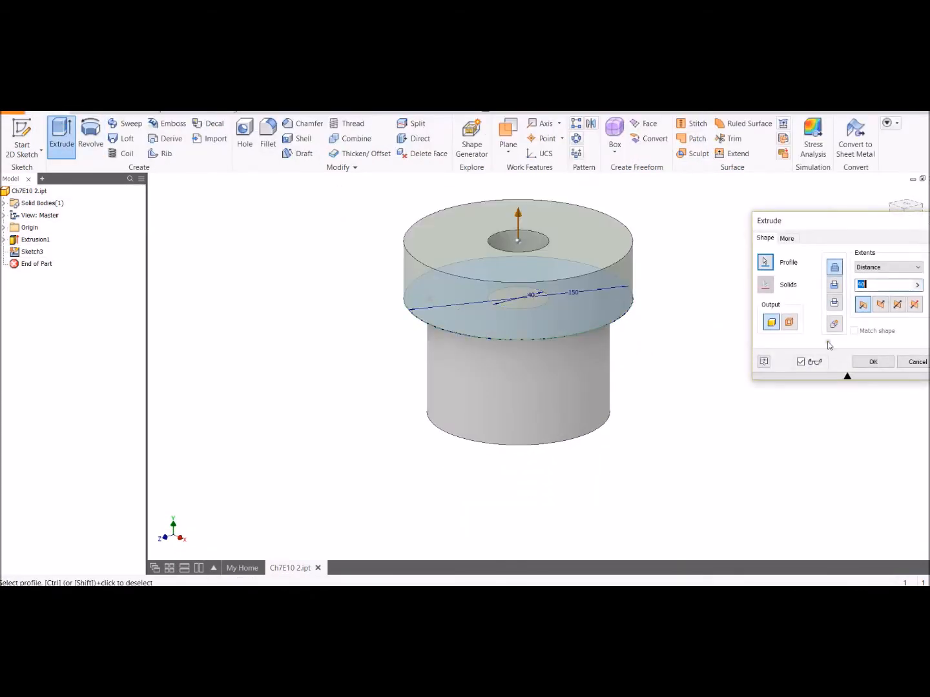
{"action": "left_click", "coordinate": [881, 305]}
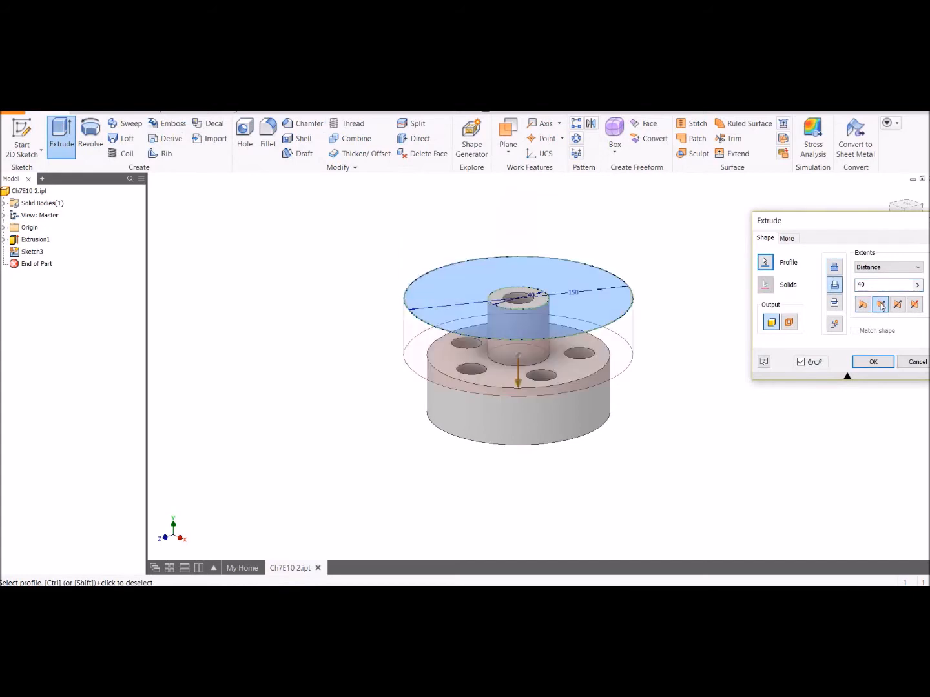
{"action": "left_click", "coordinate": [874, 362]}
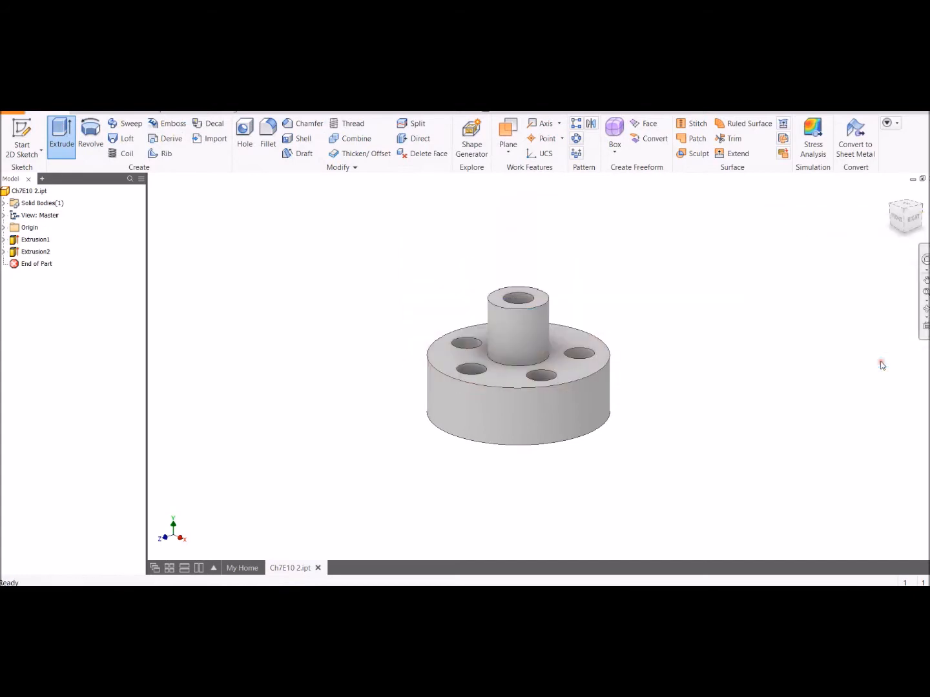
{"action": "scroll", "coordinate": [749, 392], "scroll_direction": "up", "scroll_amount": 2}
{"action": "scroll", "coordinate": [745, 393], "scroll_direction": "down", "scroll_amount": 2}
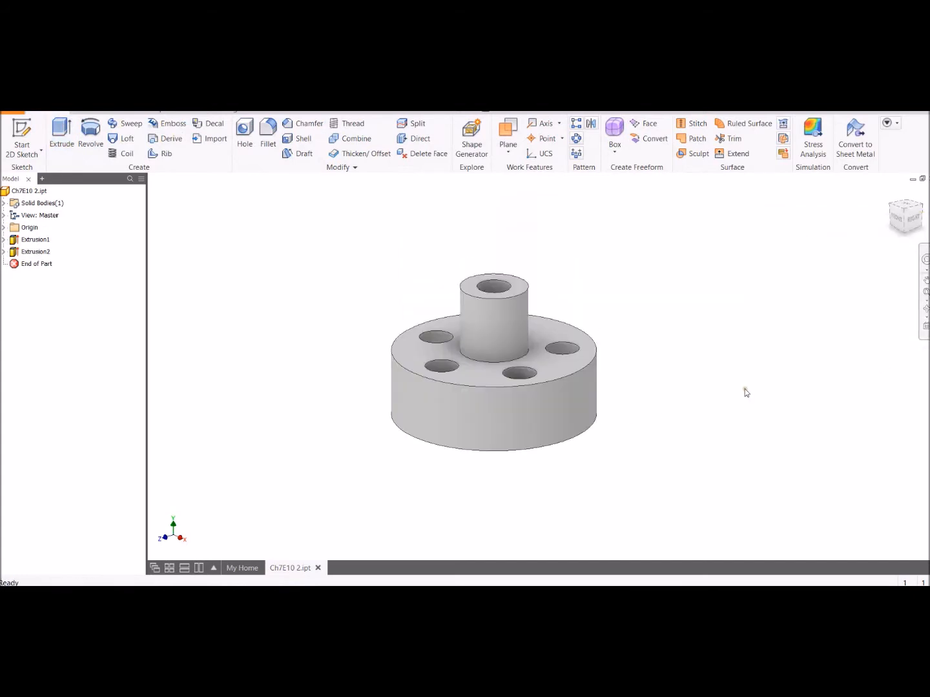
{"action": "middle_click_drag", "start_coordinate": [717, 375], "coordinate": [677, 405], "text": "shift"}
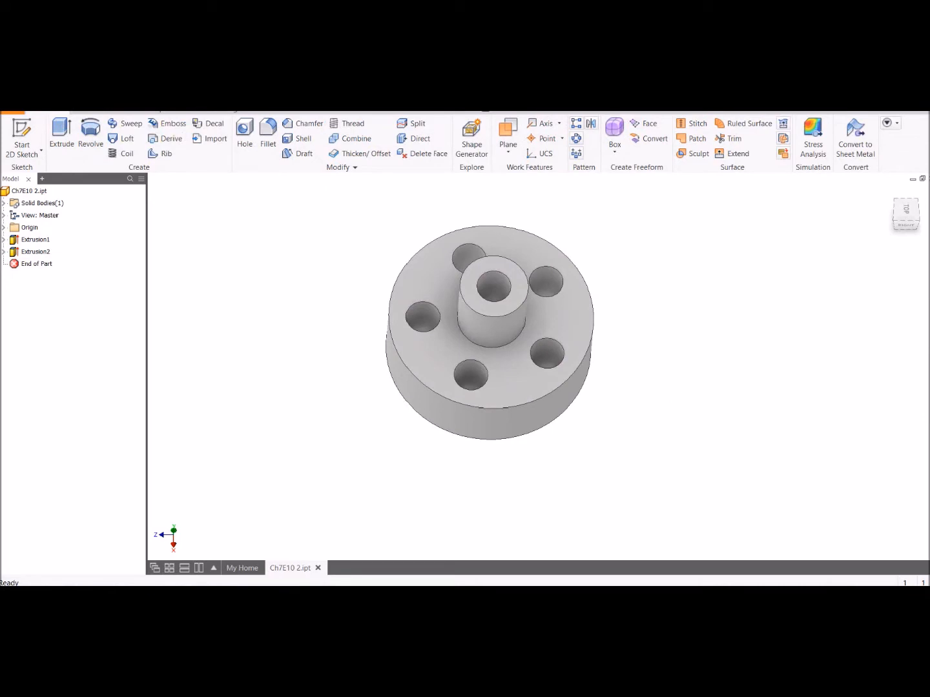
- Create a new drawing file from the English template ANSI (in).idw
{"action": "left_click", "coordinate": [12, 111]}
{"action": "mouse_move", "coordinate": [40, 159]}
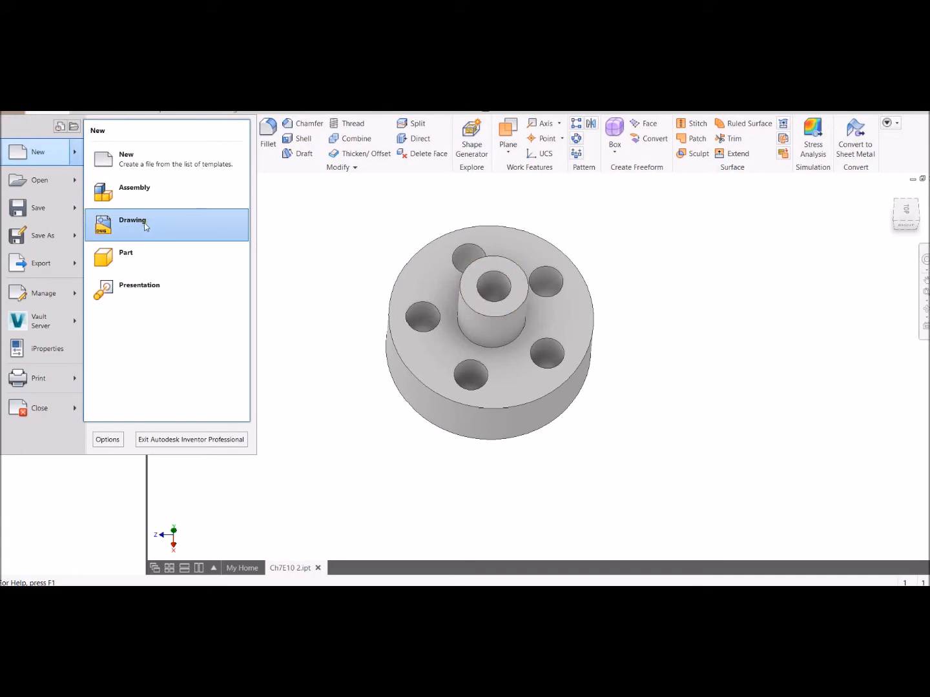
{"action": "left_click", "coordinate": [39, 153]}
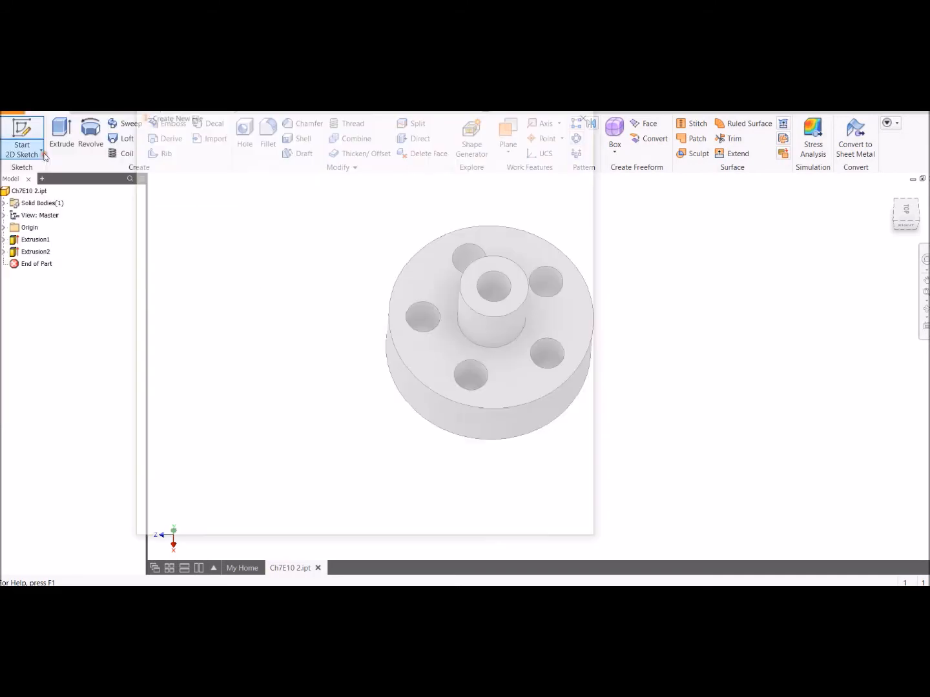
{"action": "left_click", "coordinate": [185, 168]}
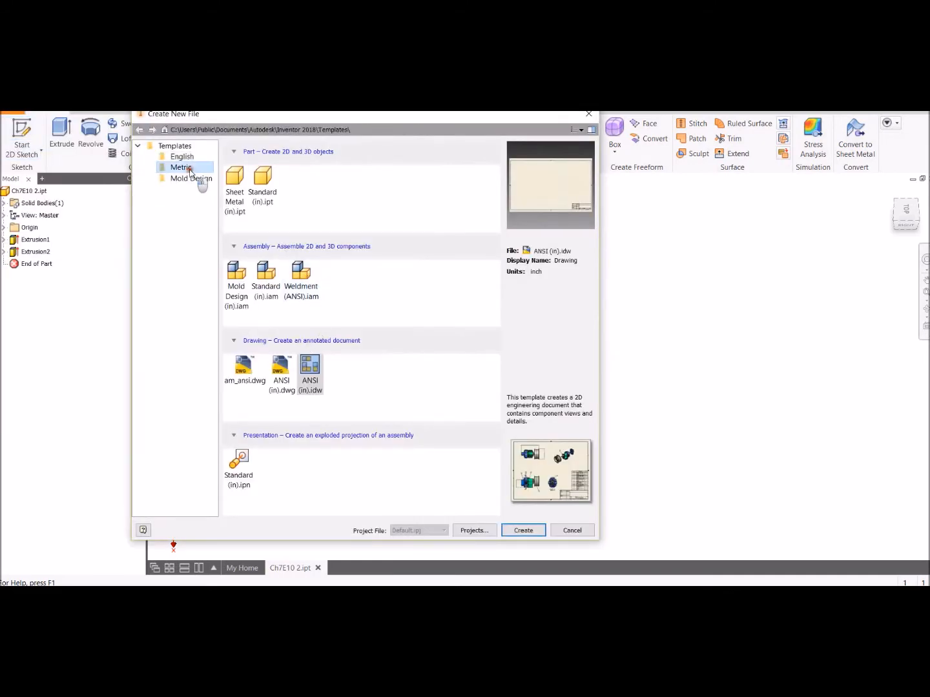
{"action": "left_click", "coordinate": [182, 158]}
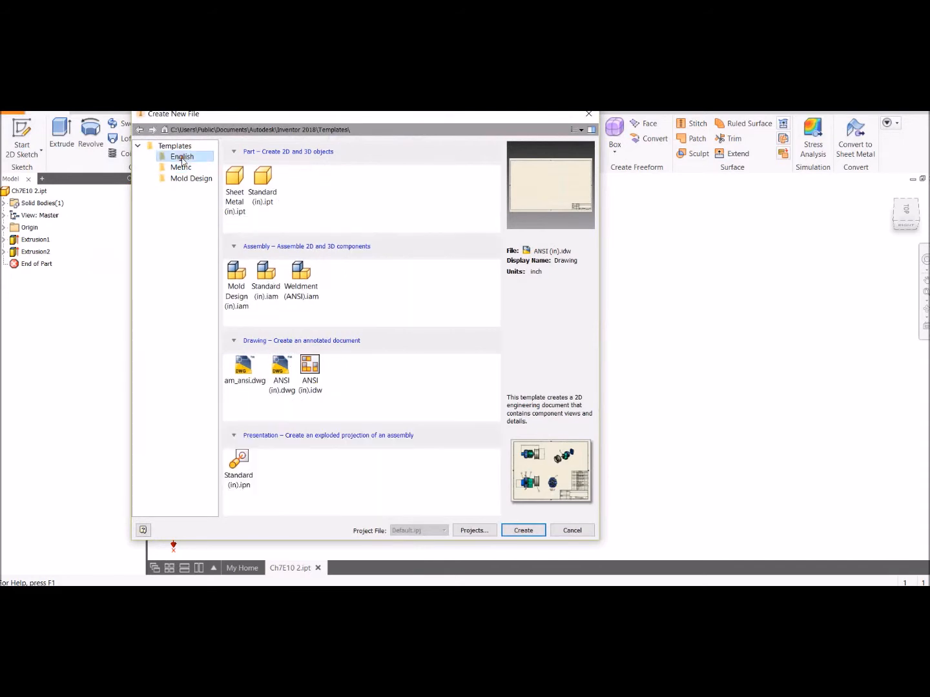
{"action": "left_click", "coordinate": [263, 192]}
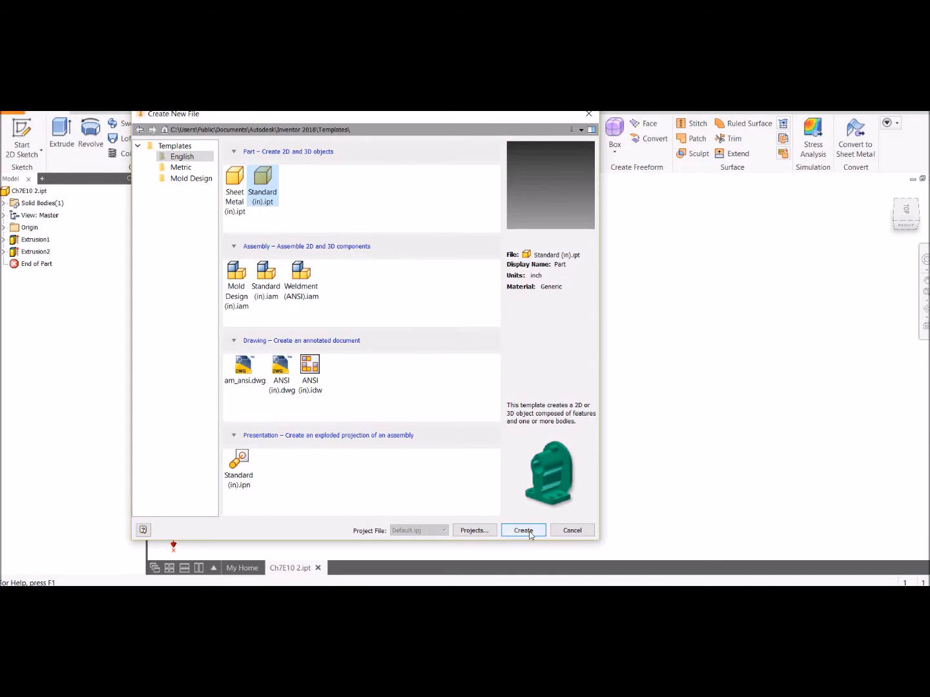
{"action": "left_click", "coordinate": [312, 365]}
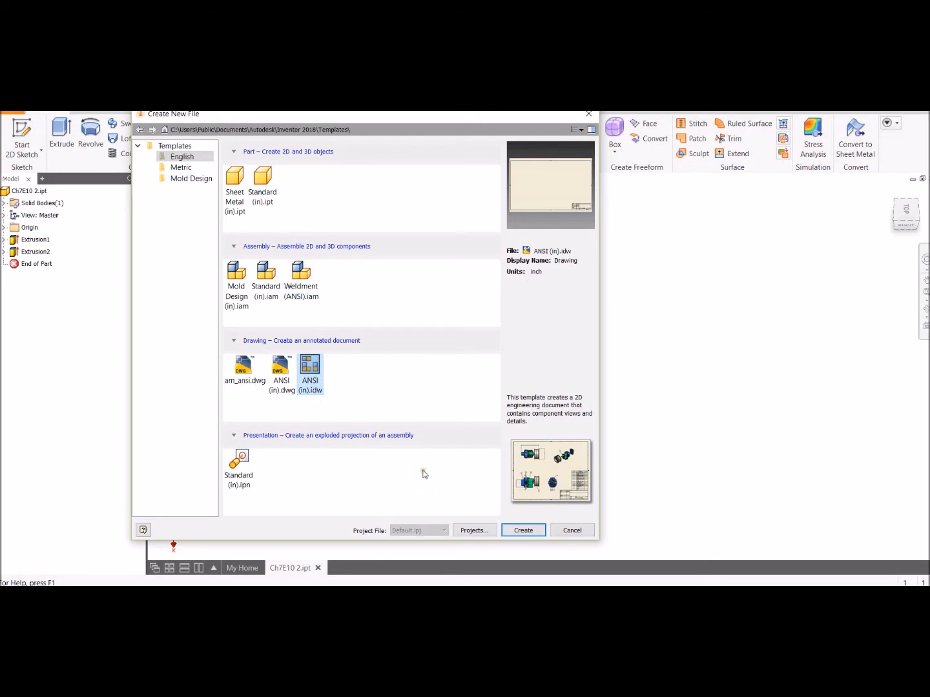
{"action": "left_click", "coordinate": [532, 536]}
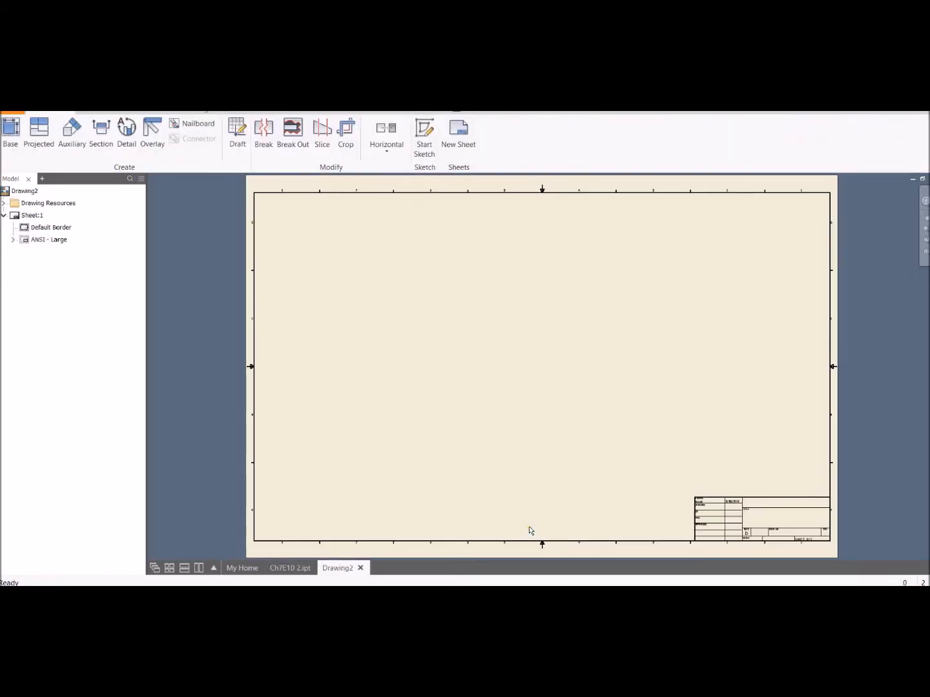
- Delete the ANSI - Large title block and the default border from Sheet:1
{"action": "left_click", "coordinate": [13, 239]}
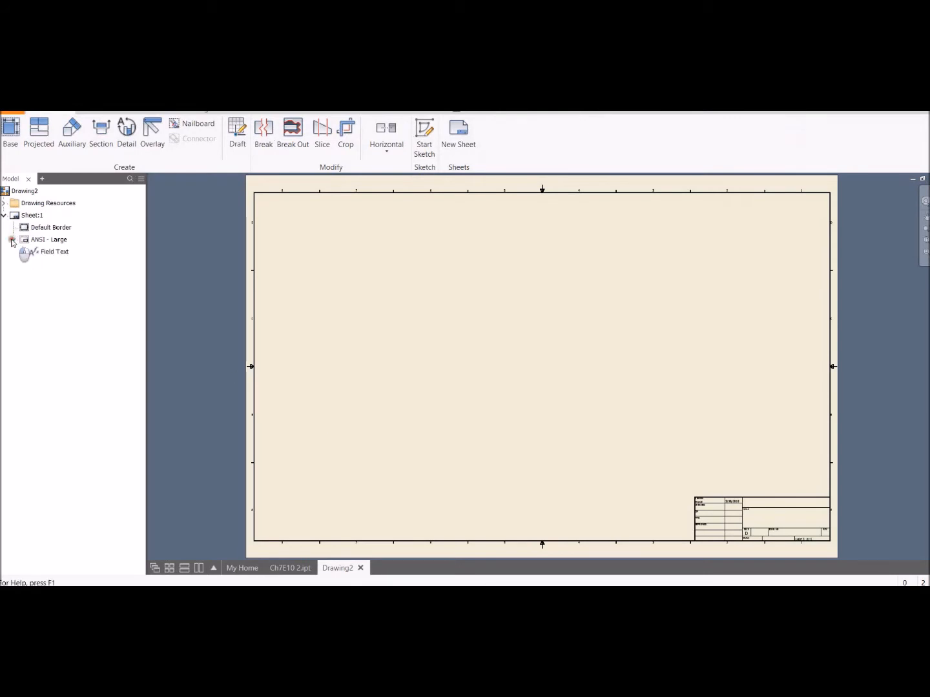
{"action": "left_click", "coordinate": [8, 204]}
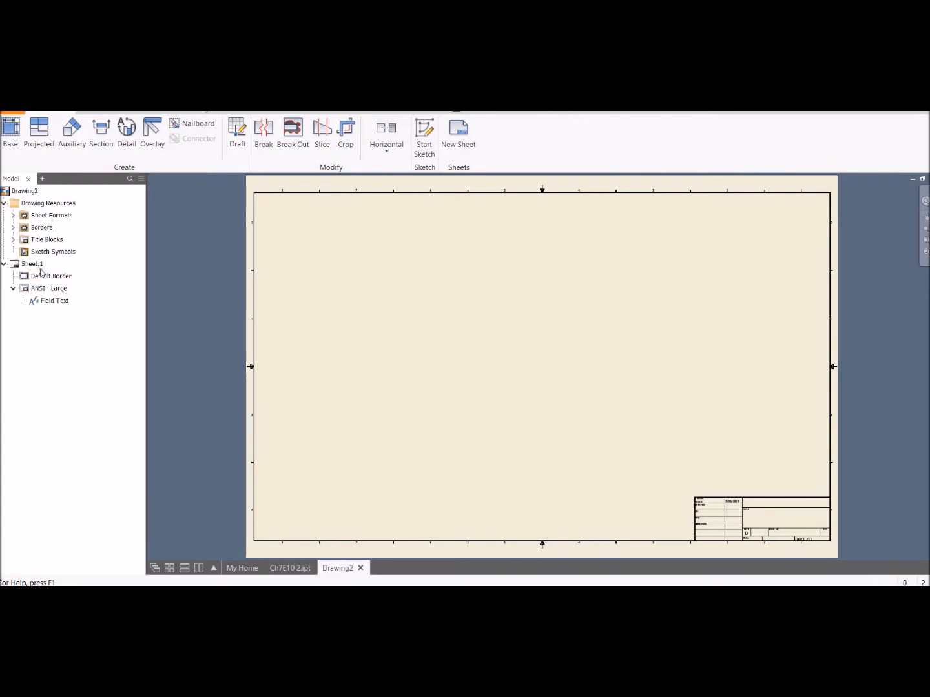
{"action": "left_click", "coordinate": [42, 289]}
{"action": "right_click", "coordinate": [43, 293]}
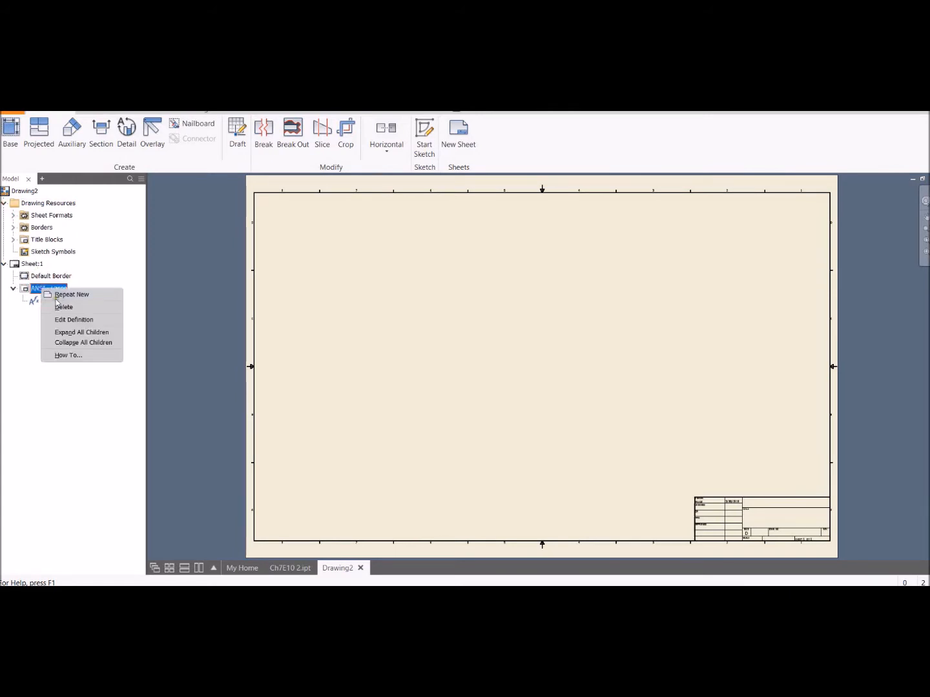
{"action": "left_click", "coordinate": [70, 308]}
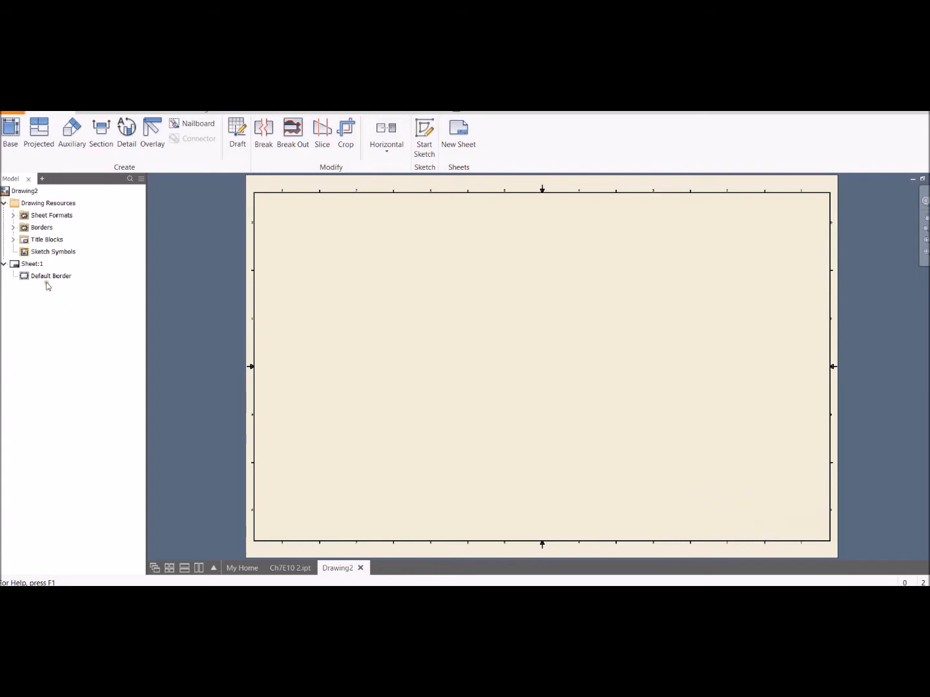
{"action": "right_click", "coordinate": [43, 277]}
{"action": "left_click", "coordinate": [69, 291]}
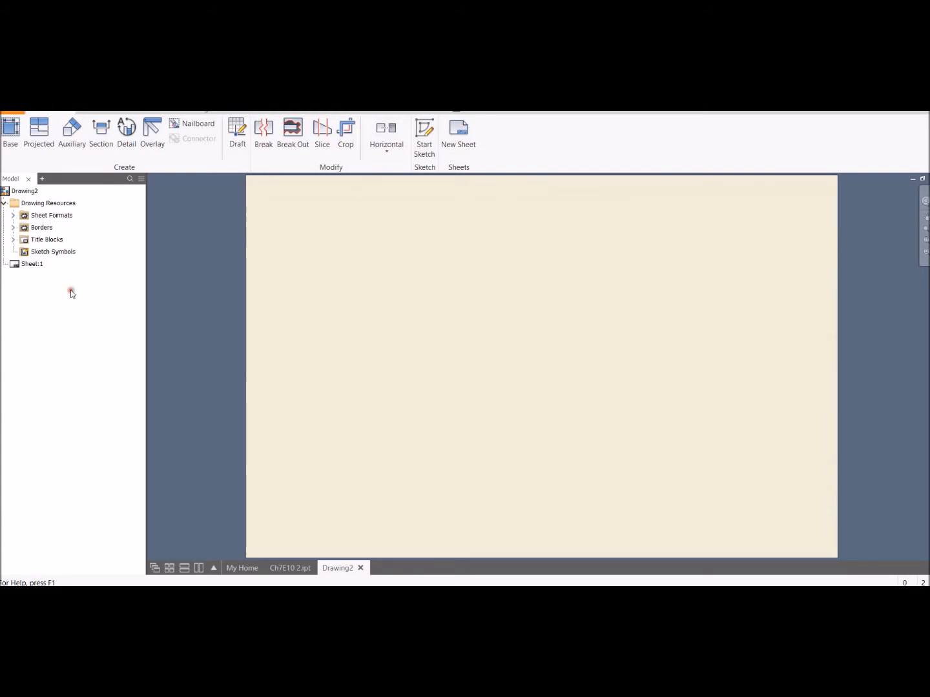
- Edit Sheet:1 to use size A, keeping the landscape orientation
{"action": "right_click", "coordinate": [27, 265]}
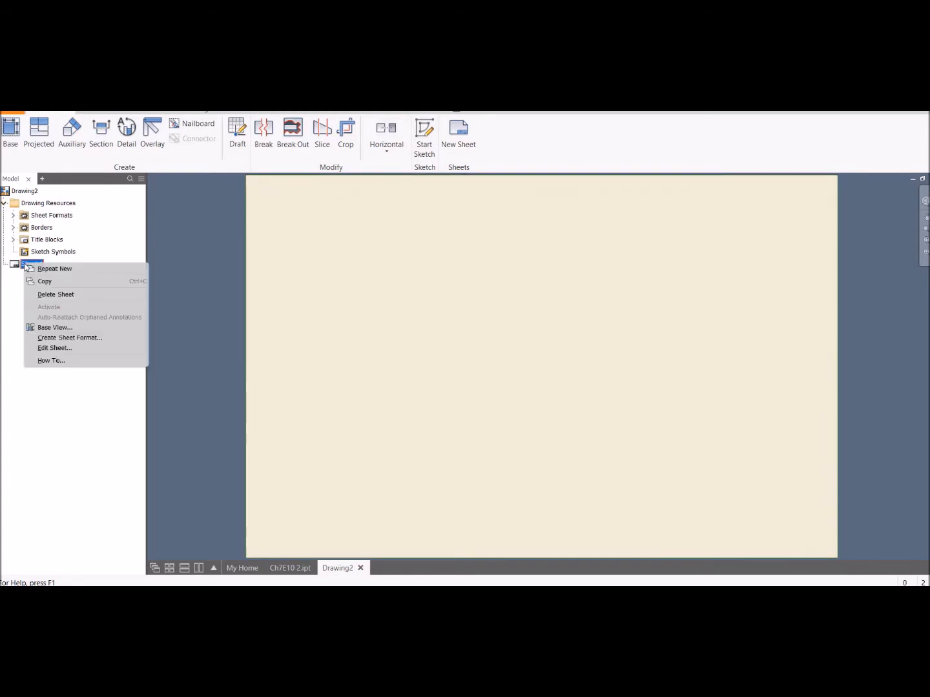
{"action": "left_click", "coordinate": [80, 347]}
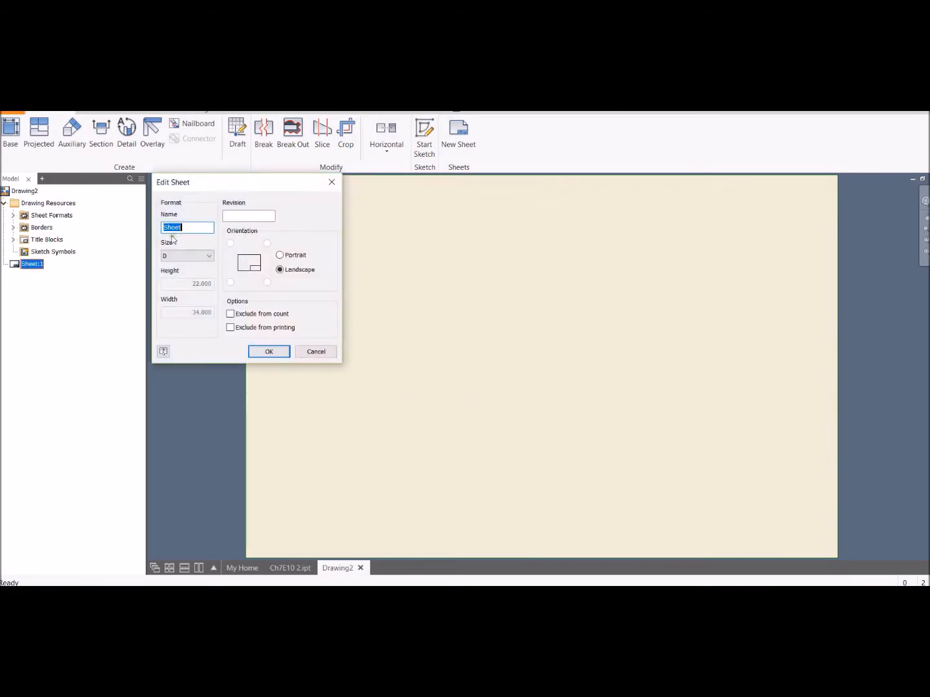
{"action": "left_click", "coordinate": [201, 258]}
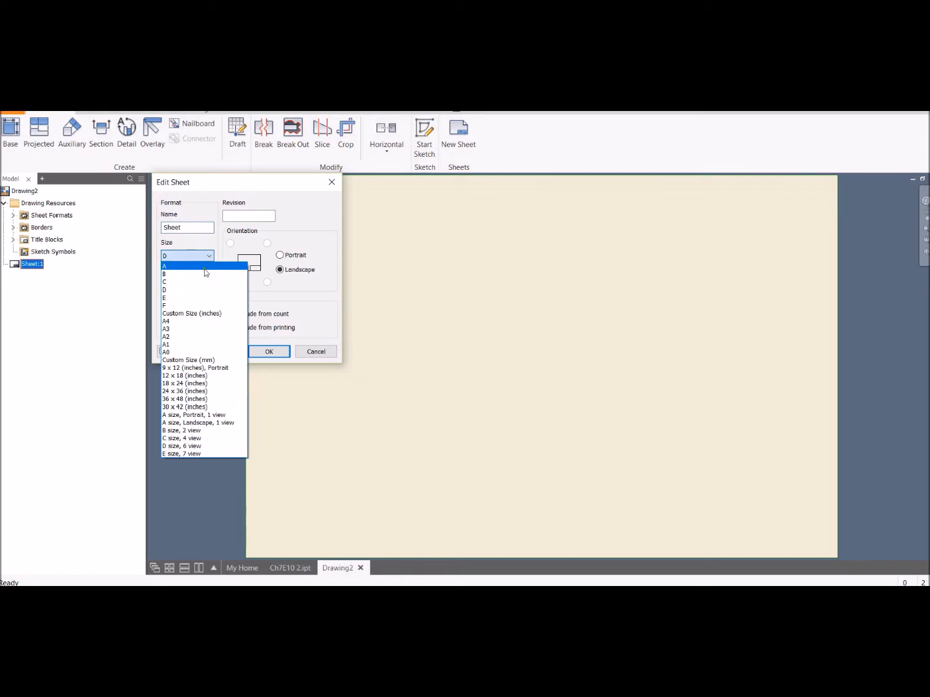
{"action": "left_click", "coordinate": [200, 267]}
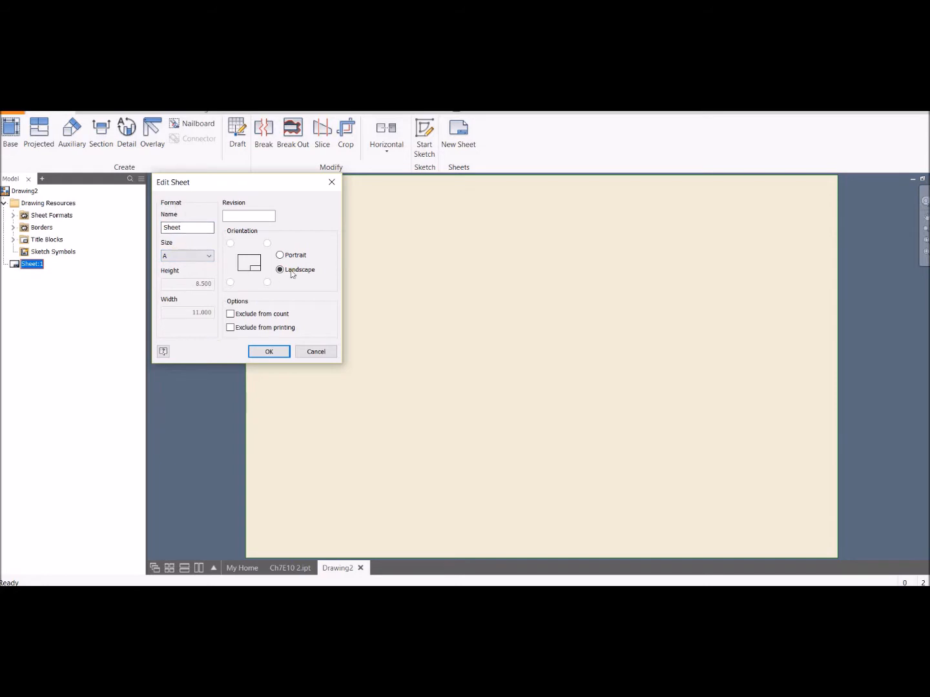
{"action": "left_click", "coordinate": [271, 352]}
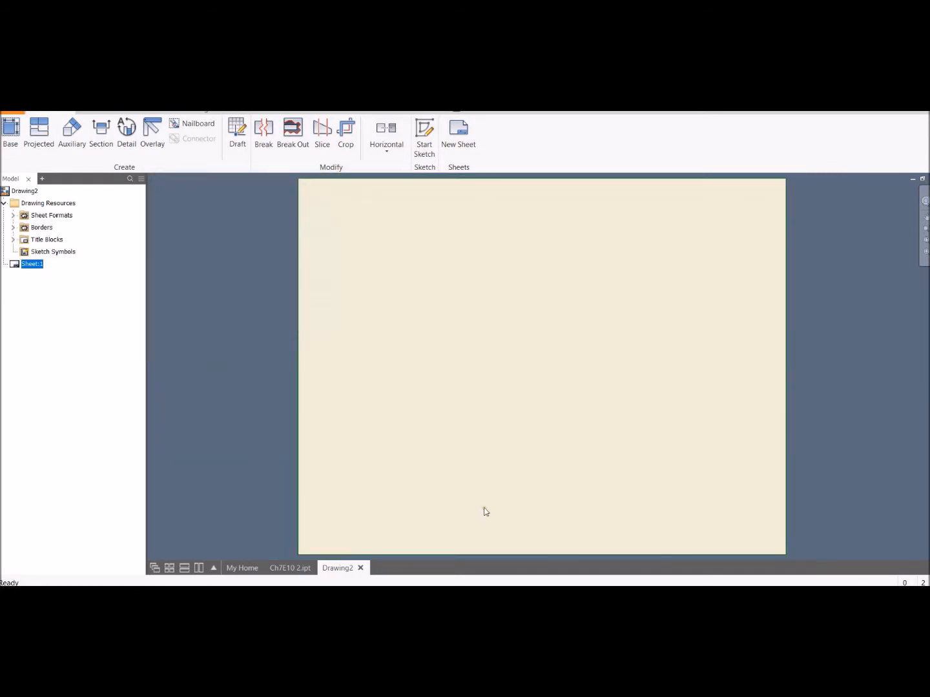
- Examine the sheet formats, borders and title blocks available in the drawing resources
{"action": "left_click", "coordinate": [3, 204]}
{"action": "left_click", "coordinate": [4, 203]}
{"action": "left_click", "coordinate": [13, 229]}
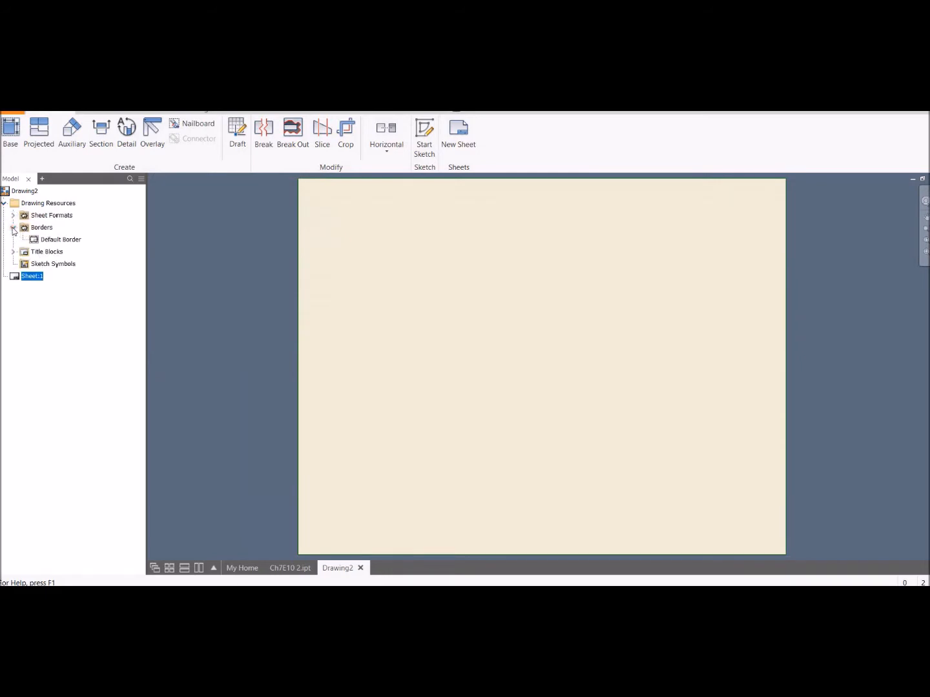
{"action": "left_click", "coordinate": [12, 252]}
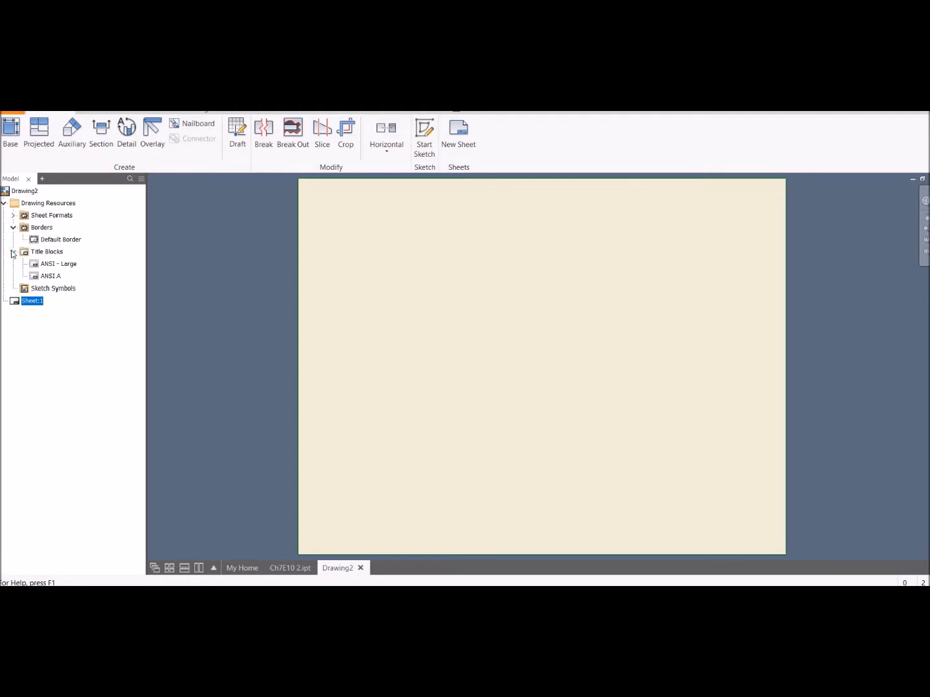
{"action": "left_click", "coordinate": [13, 216]}
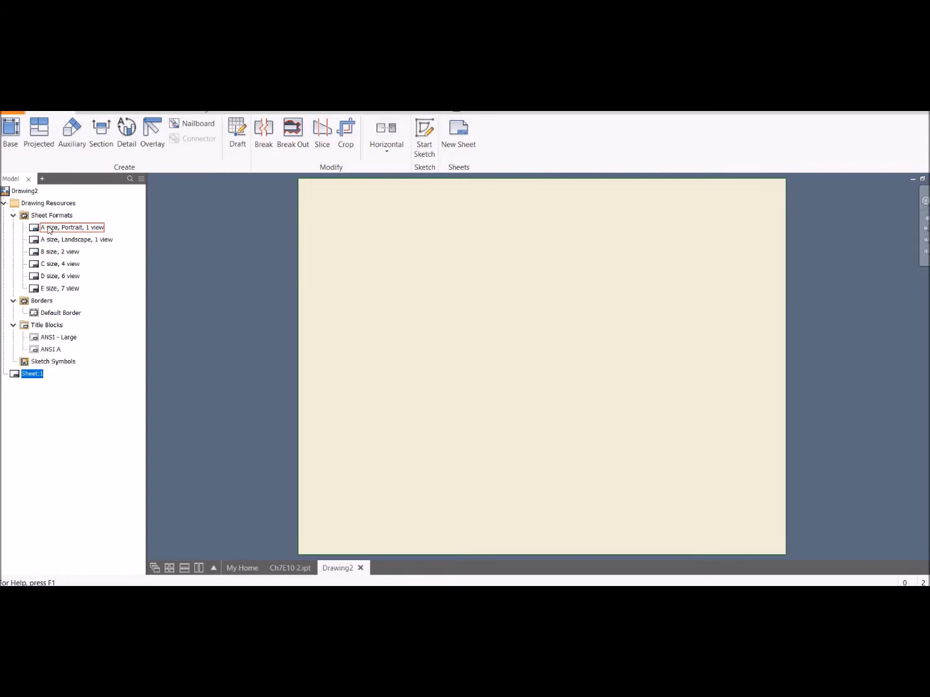
{"action": "left_click", "coordinate": [51, 314]}
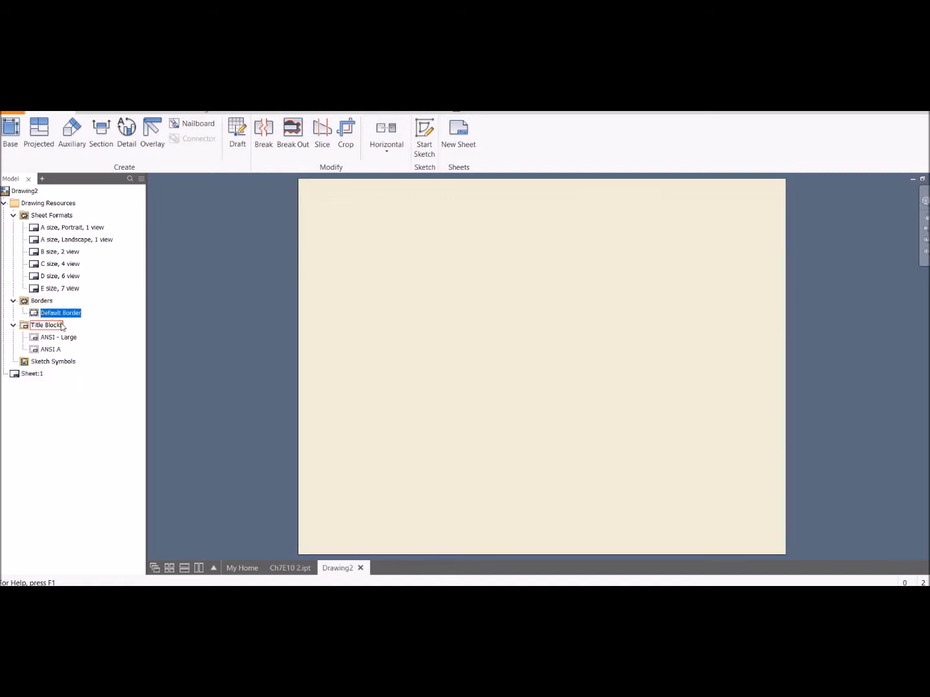
{"action": "right_click", "coordinate": [58, 314]}
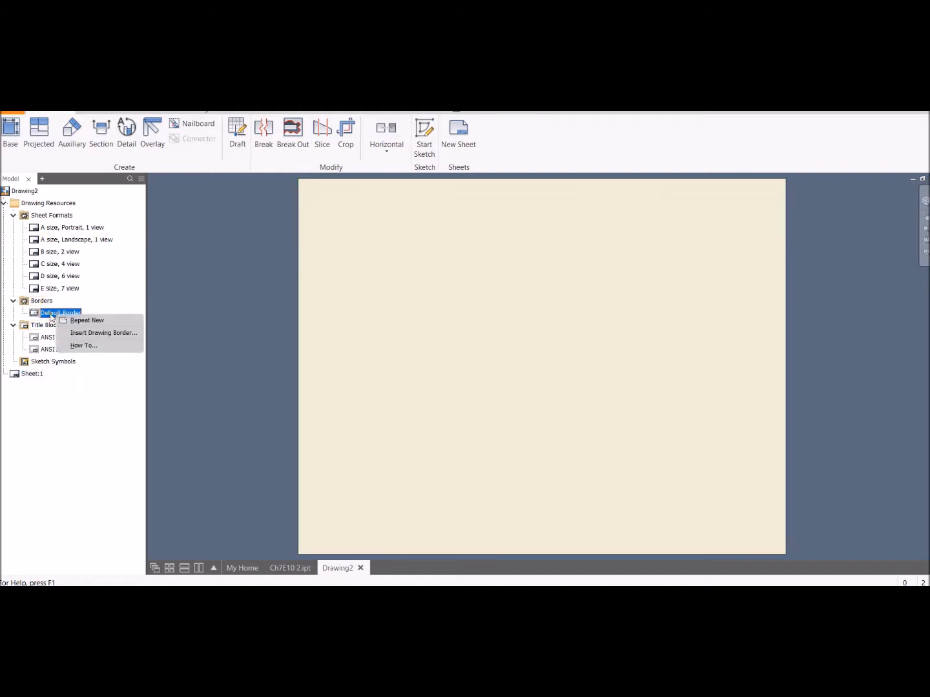
{"action": "key", "text": "Escape"}
- Define a new border and draw a rectangle spanning the sheet from its lower-left to its upper-right corner
{"action": "right_click", "coordinate": [38, 301]}
{"action": "left_click", "coordinate": [64, 319]}
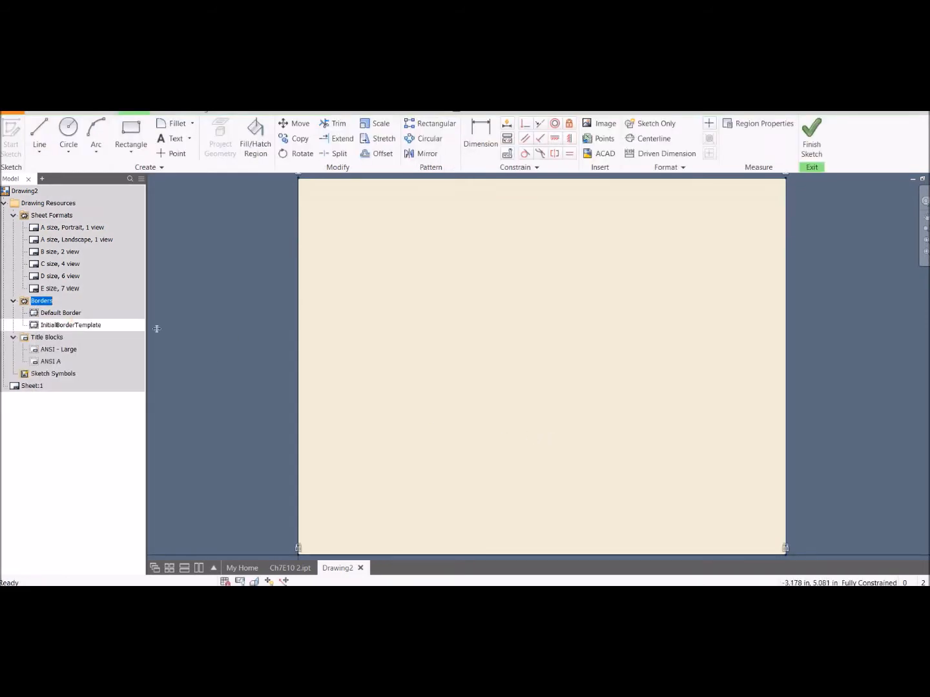
{"action": "left_click", "coordinate": [131, 135]}
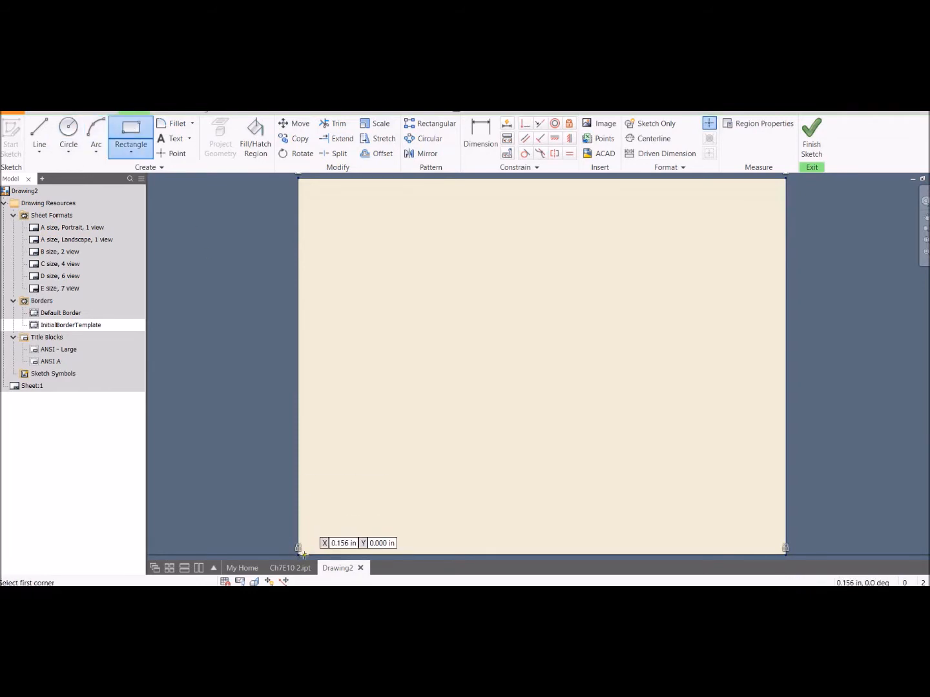
{"action": "left_click", "coordinate": [298, 554]}
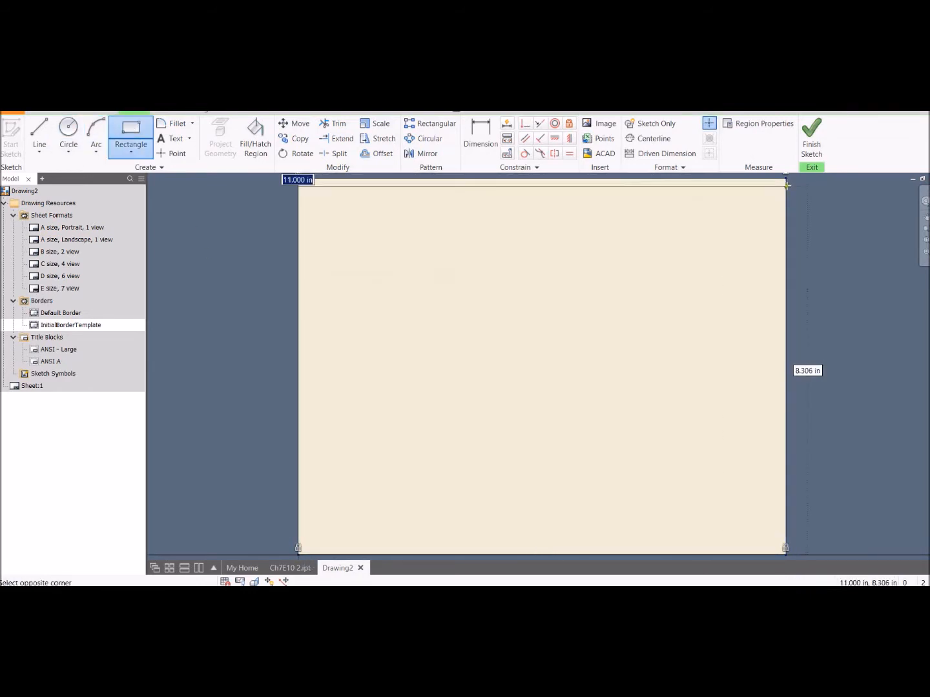
{"action": "left_click", "coordinate": [786, 179]}
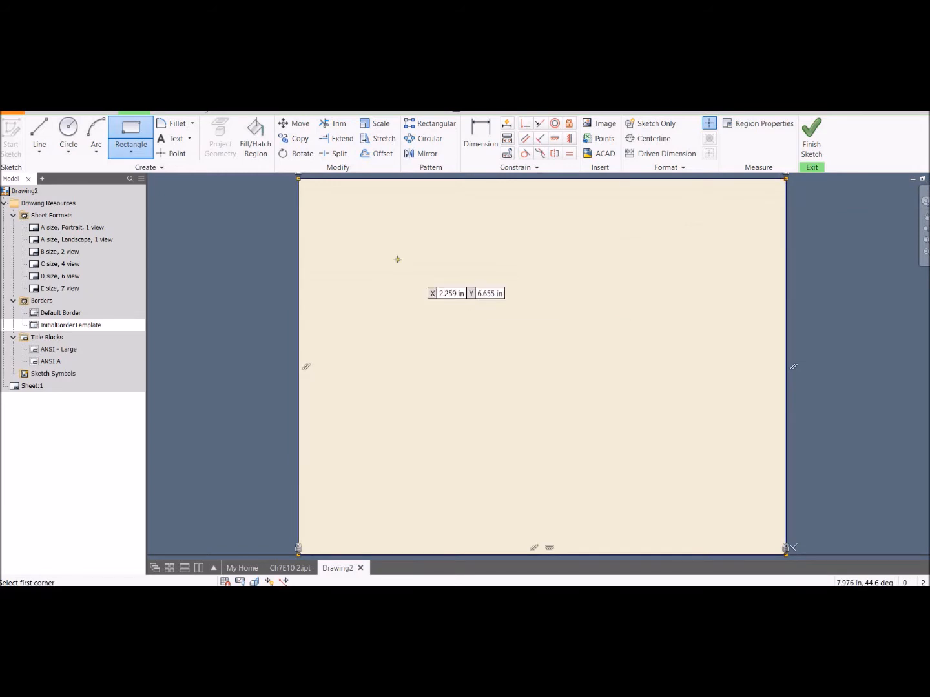
- Offset the sheet-edge rectangle inward by about 0.3 in to form the border frame
{"action": "left_click", "coordinate": [381, 154]}
{"action": "left_click", "coordinate": [377, 183]}
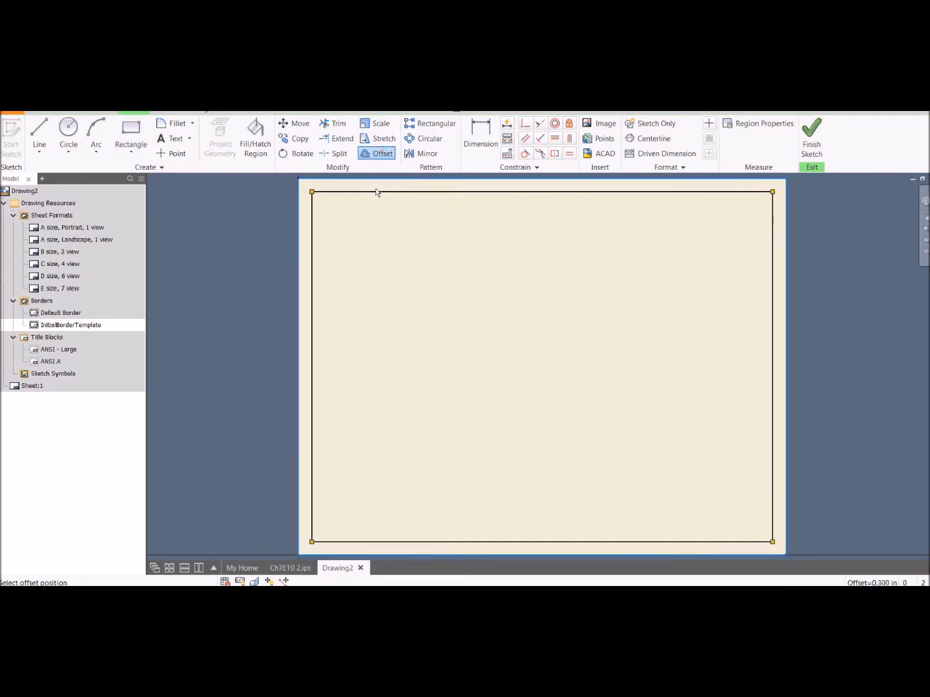
{"action": "left_click", "coordinate": [378, 193]}
- Draw a title block rectangle in the frame's lower-right corner and a small rectangular cell inside its upper-left corner
{"action": "left_click", "coordinate": [130, 133]}
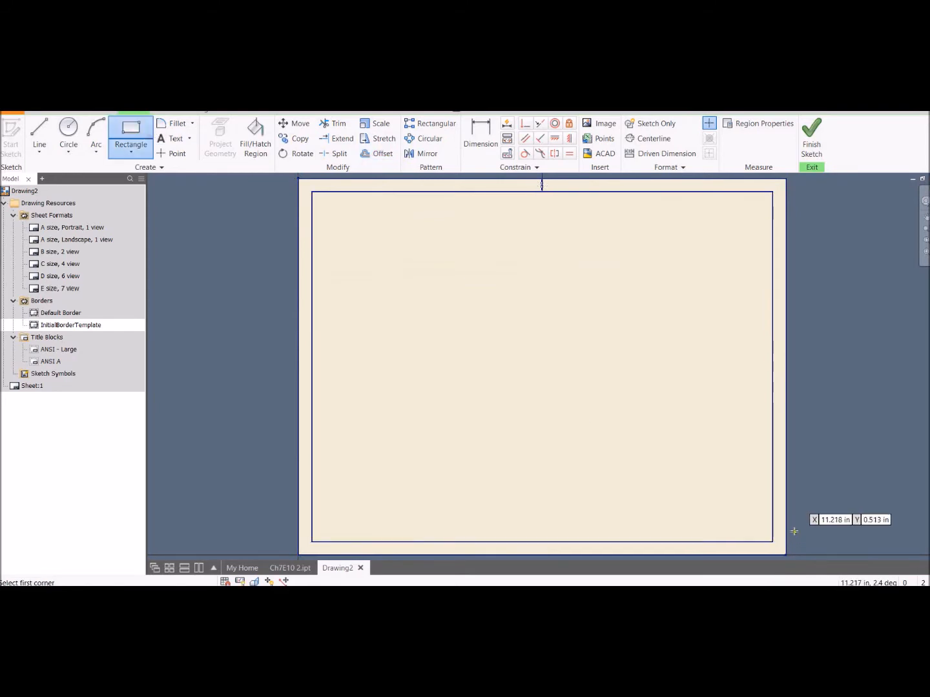
{"action": "left_click", "coordinate": [772, 541]}
{"action": "left_click", "coordinate": [481, 444]}
{"action": "left_click", "coordinate": [494, 444]}
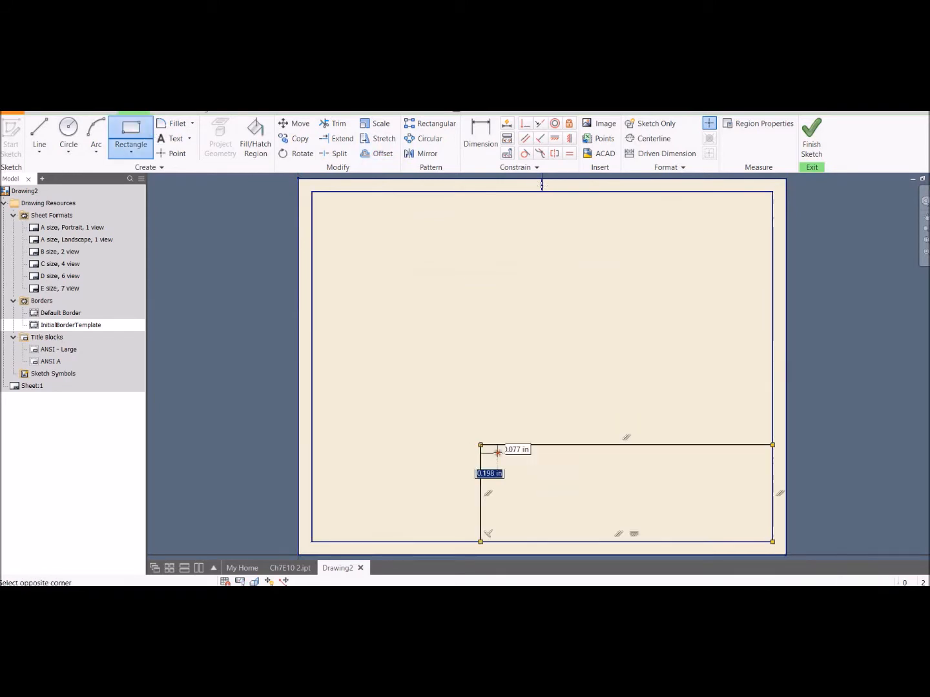
{"action": "left_click", "coordinate": [599, 468]}
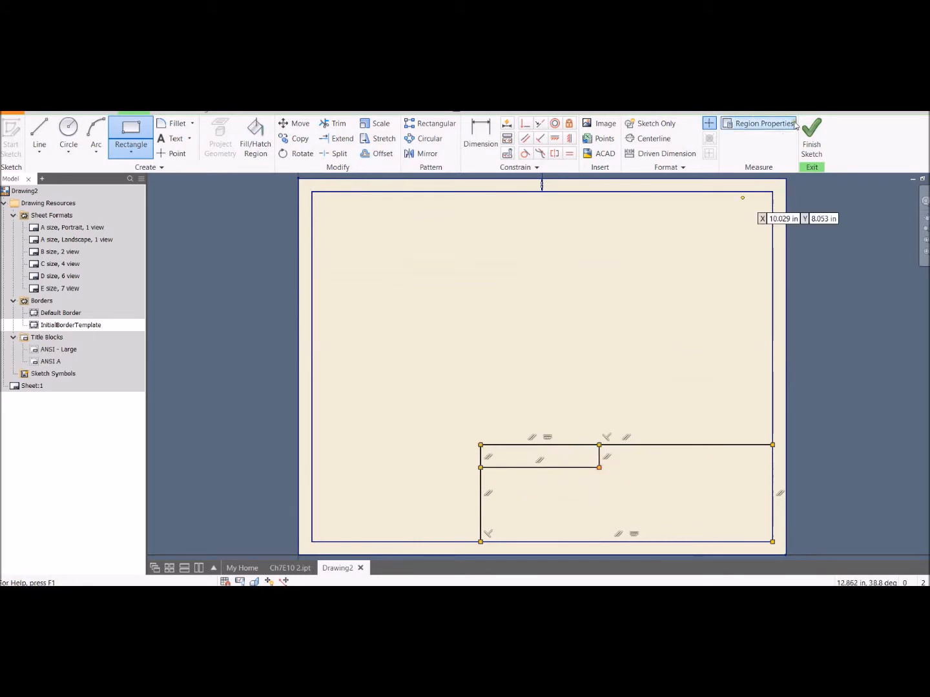
- Finish the border sketch, save it as B1 and insert that border on the sheet
{"action": "left_click", "coordinate": [814, 150]}
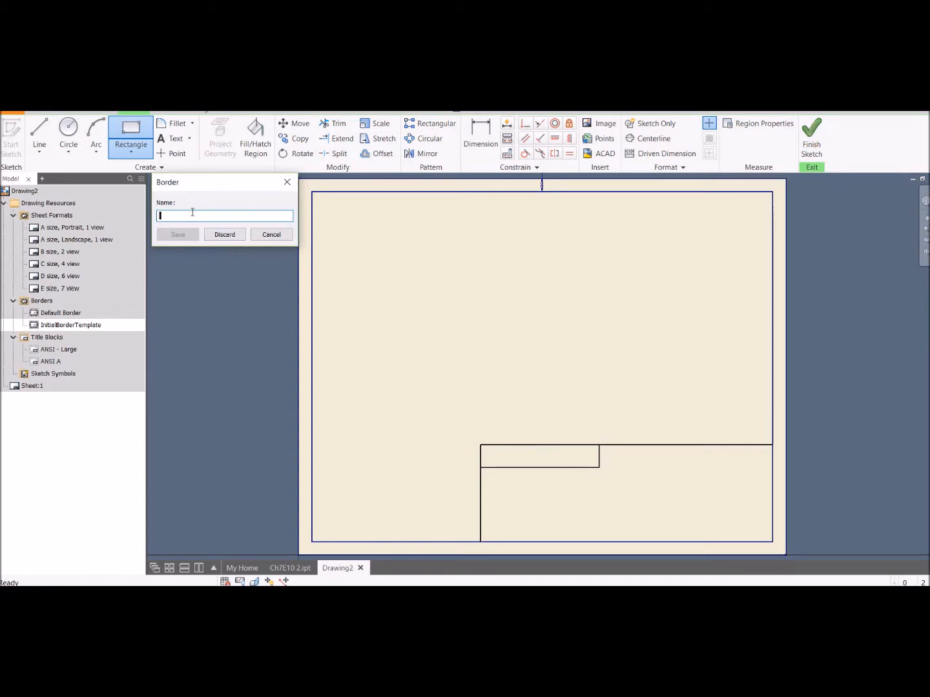
{"action": "type", "text": "B1"}
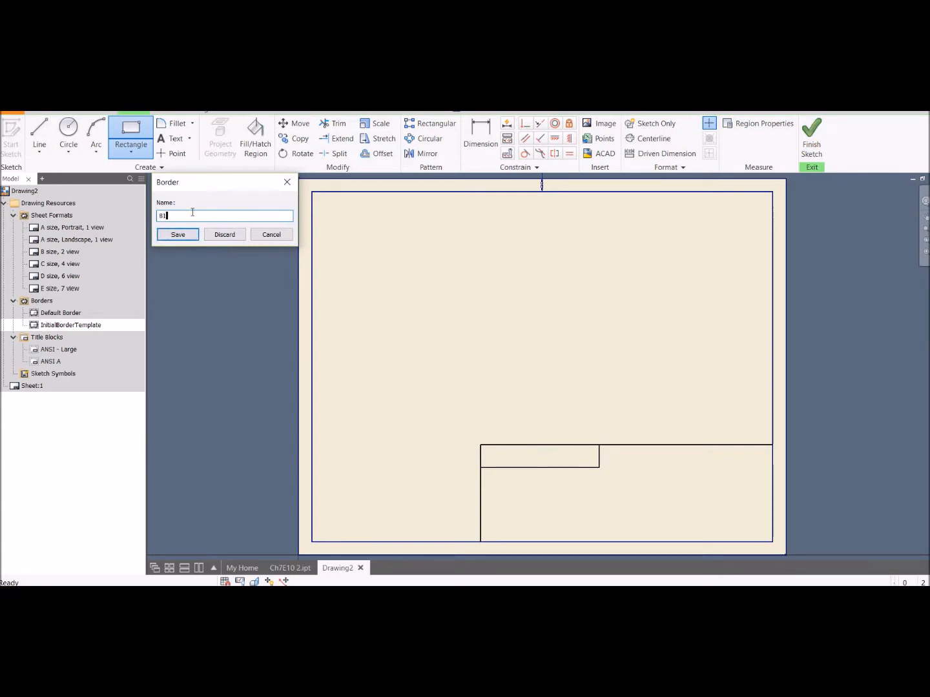
{"action": "left_click", "coordinate": [177, 235]}
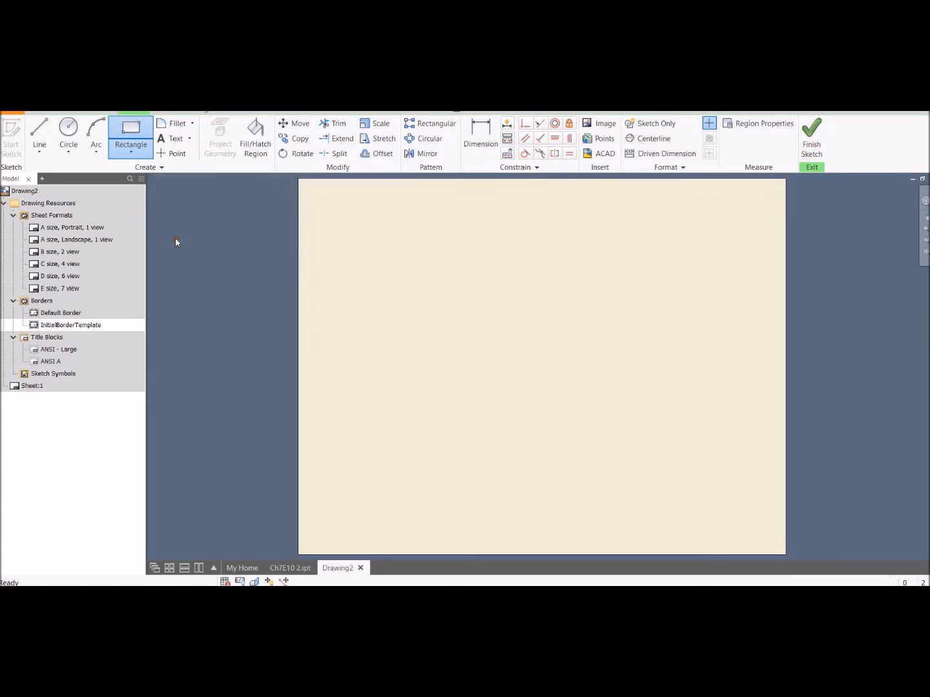
{"action": "right_click", "coordinate": [45, 327]}
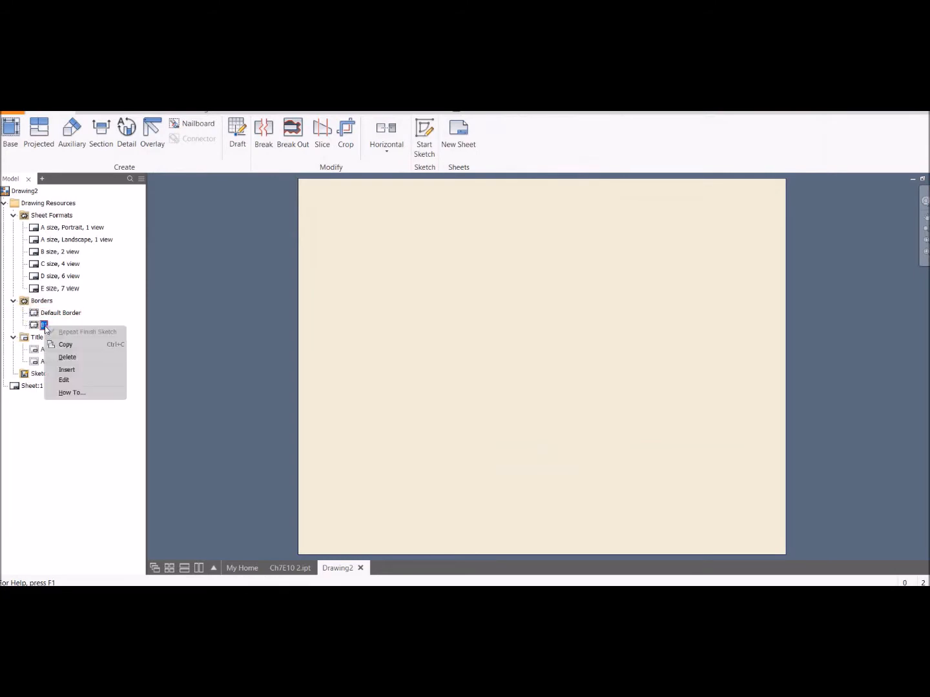
{"action": "left_click", "coordinate": [84, 372]}
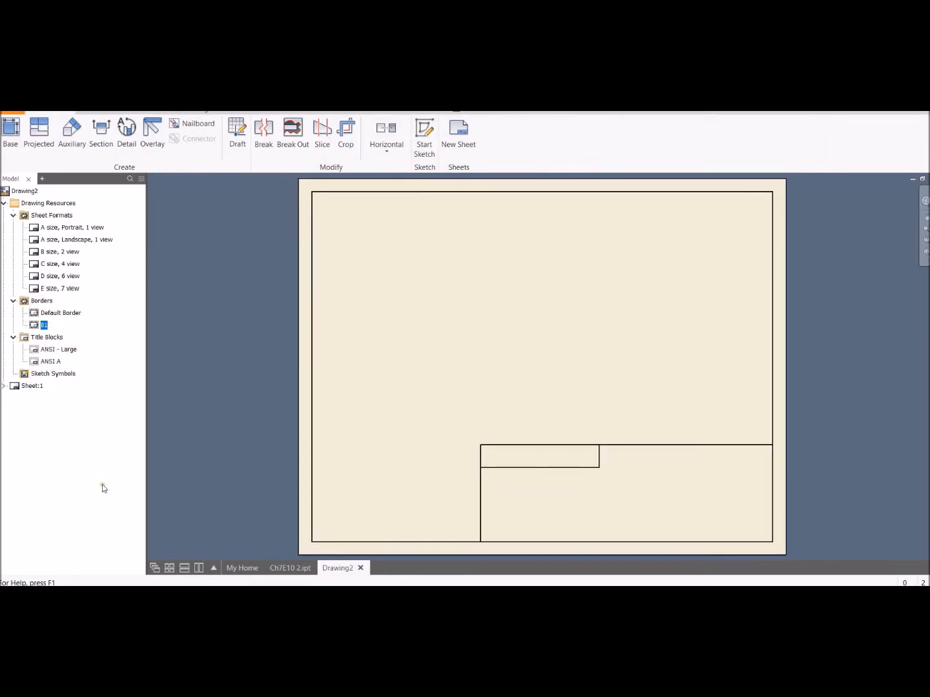
- Delete the B1 border from Sheet:1
{"action": "left_click", "coordinate": [3, 386]}
{"action": "right_click", "coordinate": [24, 399]}
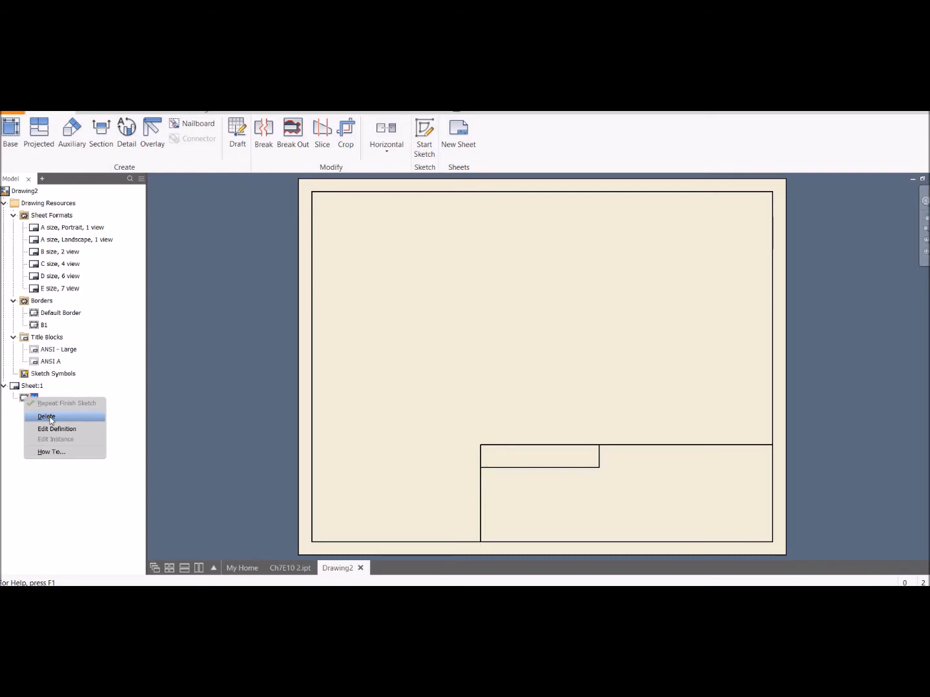
{"action": "left_click", "coordinate": [46, 417]}
- Define a new zone border with 4 numeric horizontal zones and 4 alphabetical vertical zones
{"action": "right_click", "coordinate": [37, 302]}
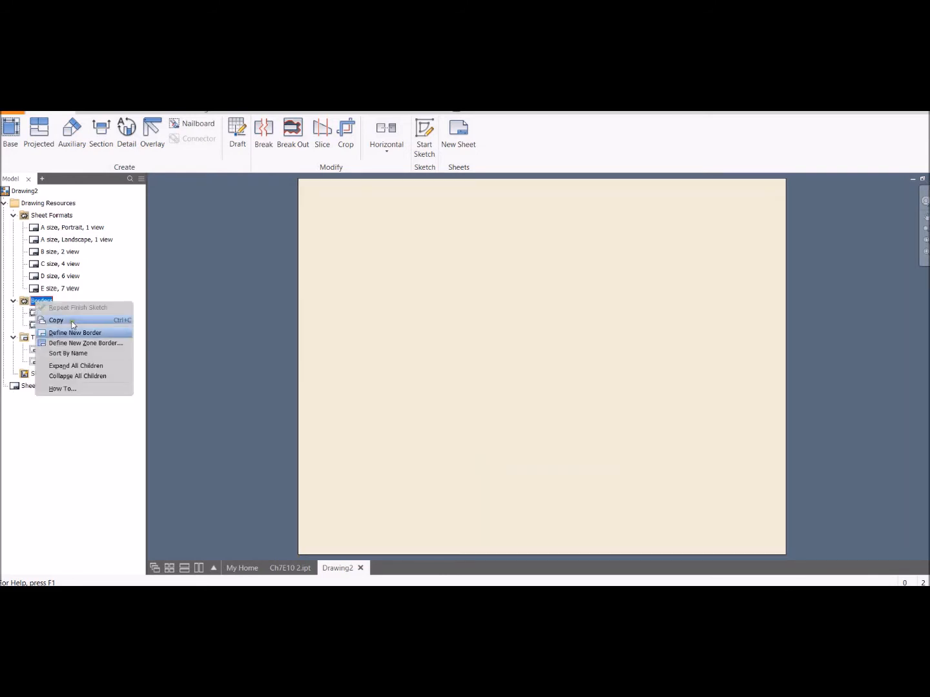
{"action": "left_click", "coordinate": [96, 347]}
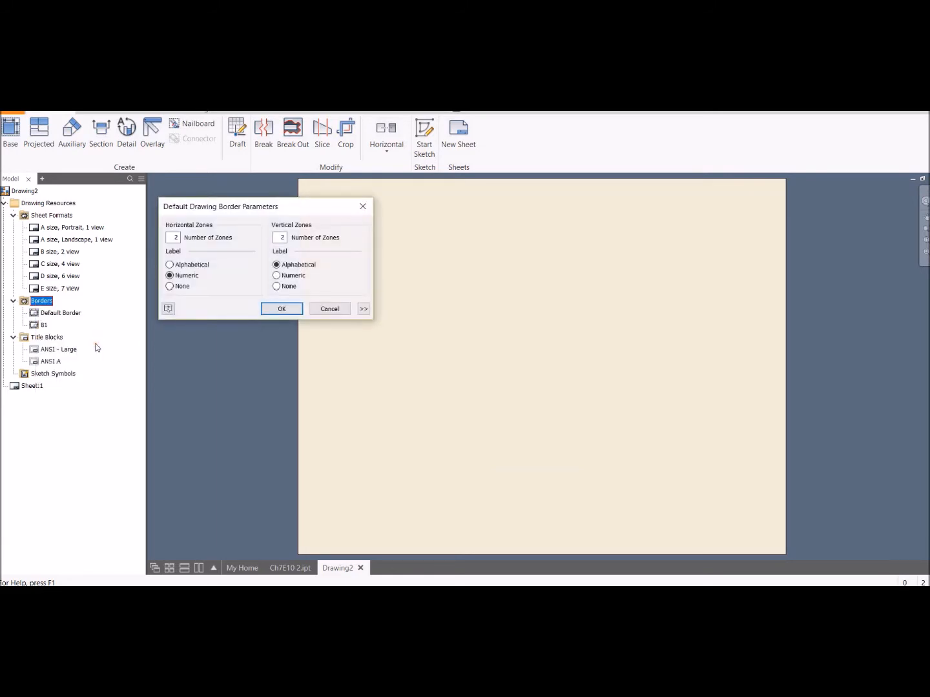
{"action": "double_click", "coordinate": [171, 237]}
{"action": "double_click", "coordinate": [283, 237]}
{"action": "double_click", "coordinate": [173, 237]}
{"action": "left_click", "coordinate": [300, 308]}
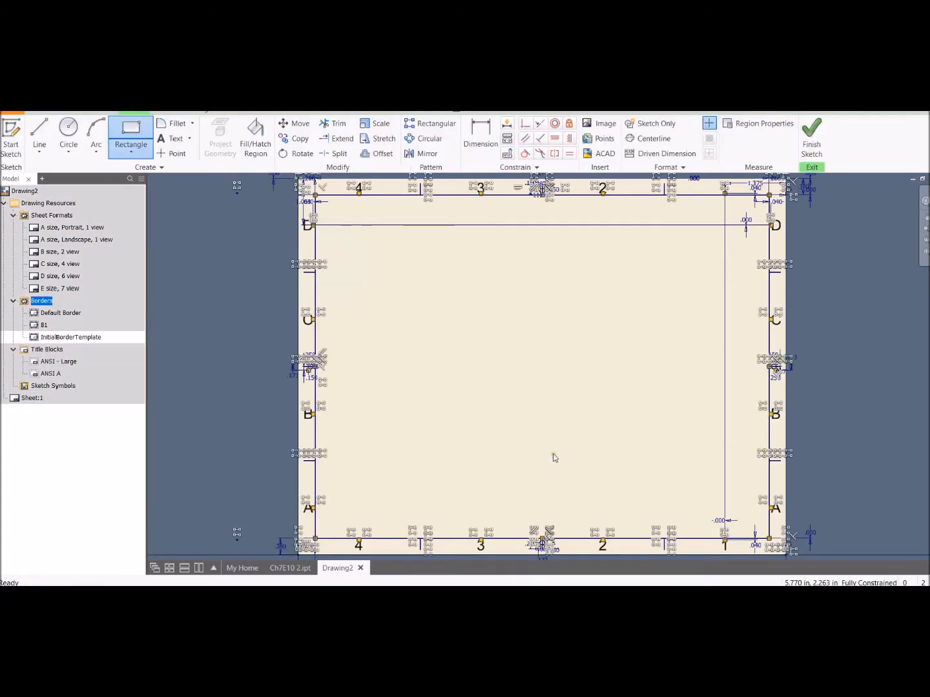
- Examine the zone border sketch's labels, centring arrows and dimensions around all sheet edges
{"action": "scroll", "coordinate": [772, 328], "scroll_direction": "down", "scroll_amount": 2}
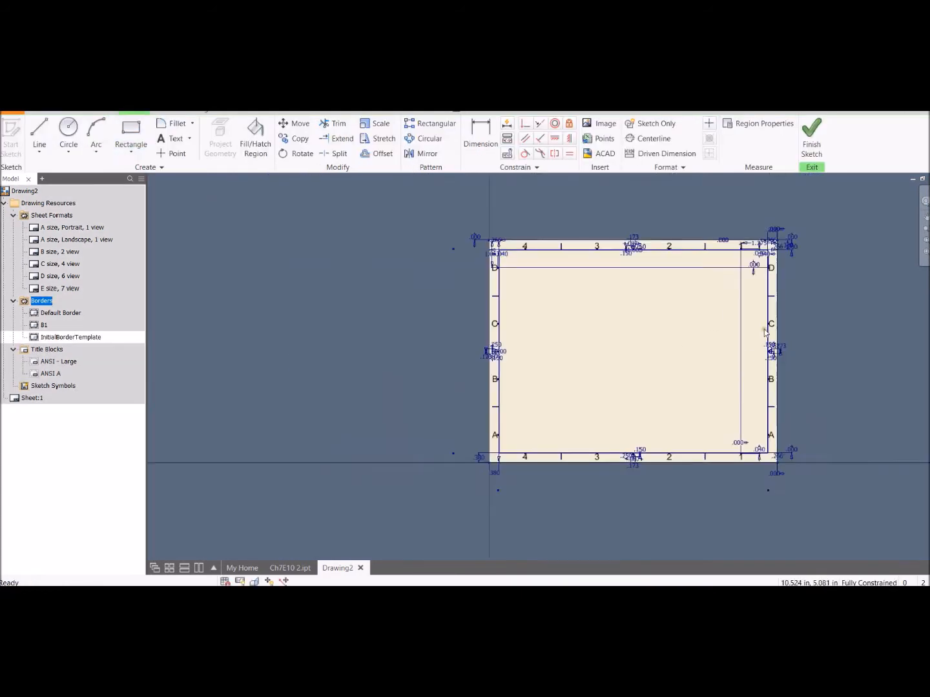
{"action": "scroll", "coordinate": [763, 329], "scroll_direction": "up", "scroll_amount": 6}
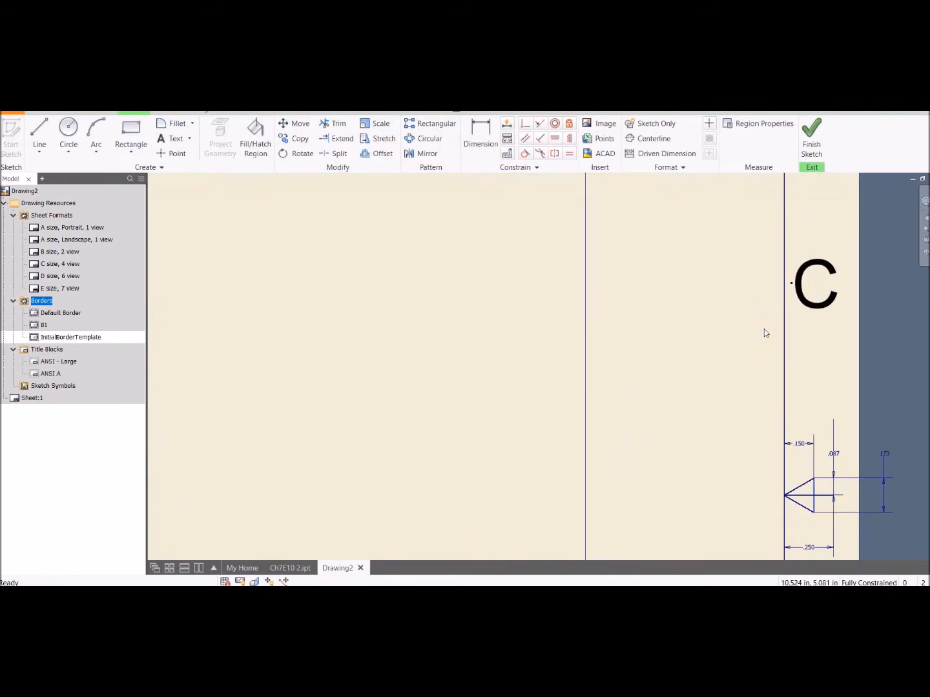
{"action": "scroll", "coordinate": [764, 329], "scroll_direction": "down", "scroll_amount": 6}
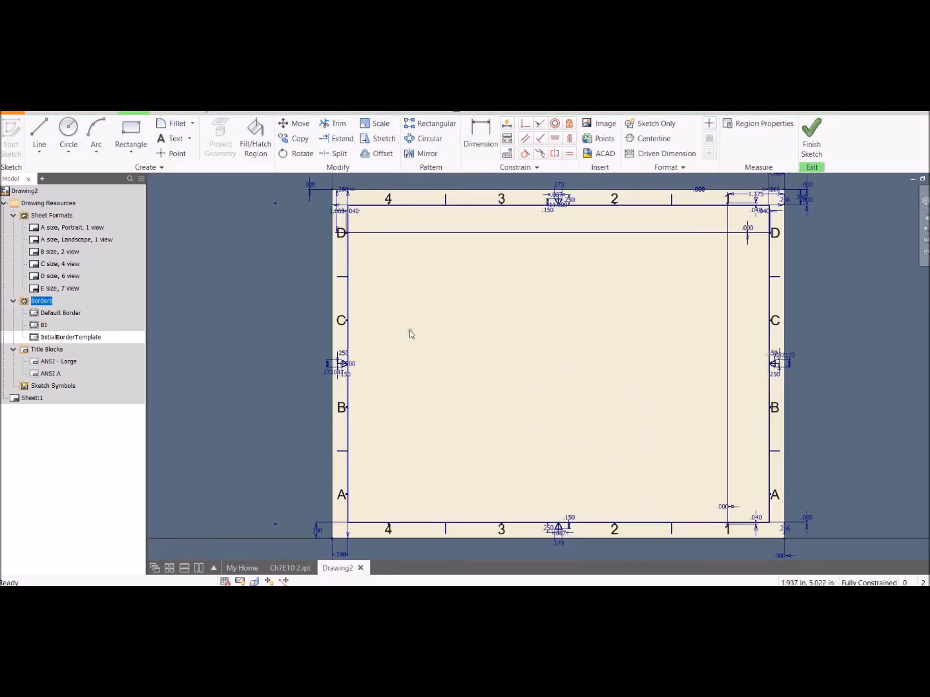
{"action": "middle_click_drag", "start_coordinate": [408, 332], "coordinate": [456, 388]}
{"action": "scroll", "coordinate": [408, 350], "scroll_direction": "up", "scroll_amount": 5}
{"action": "mouse_move", "coordinate": [439, 286]}
{"action": "middle_mouse_down"}
{"action": "mouse_move", "coordinate": [405, 431]}
{"action": "mouse_move", "coordinate": [384, 316]}
{"action": "mouse_move", "coordinate": [358, 257]}
{"action": "middle_mouse_up"}
{"action": "middle_click_drag", "start_coordinate": [413, 449], "coordinate": [374, 268]}
{"action": "scroll", "coordinate": [399, 367], "scroll_direction": "down", "scroll_amount": 3}
{"action": "mouse_move", "coordinate": [425, 310]}
{"action": "middle_mouse_down"}
{"action": "mouse_move", "coordinate": [421, 328]}
{"action": "mouse_move", "coordinate": [409, 310]}
{"action": "middle_mouse_up"}
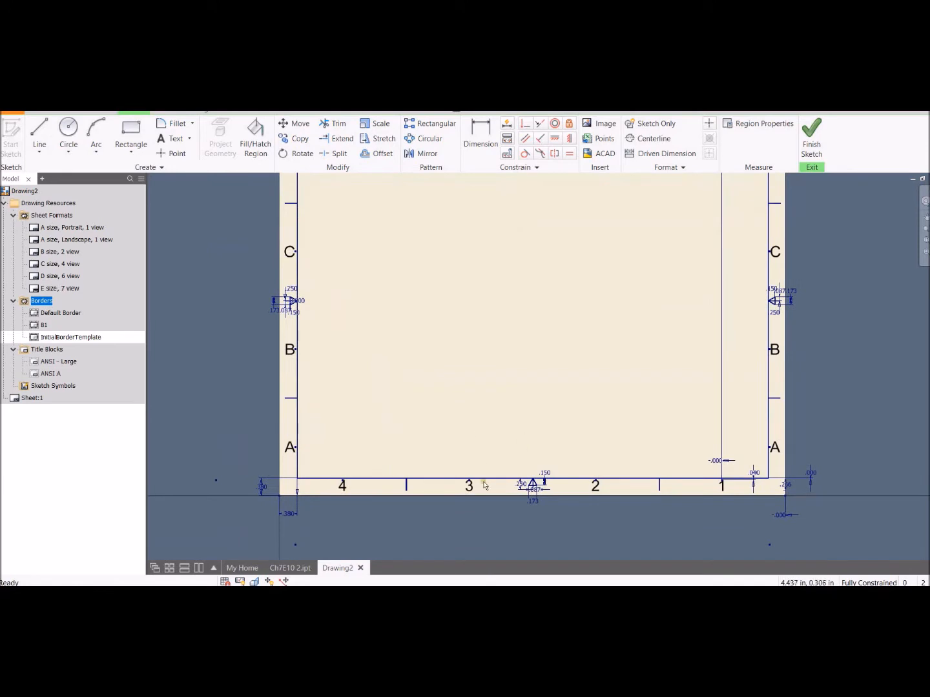
{"action": "scroll", "coordinate": [458, 394], "scroll_direction": "down", "scroll_amount": 2}
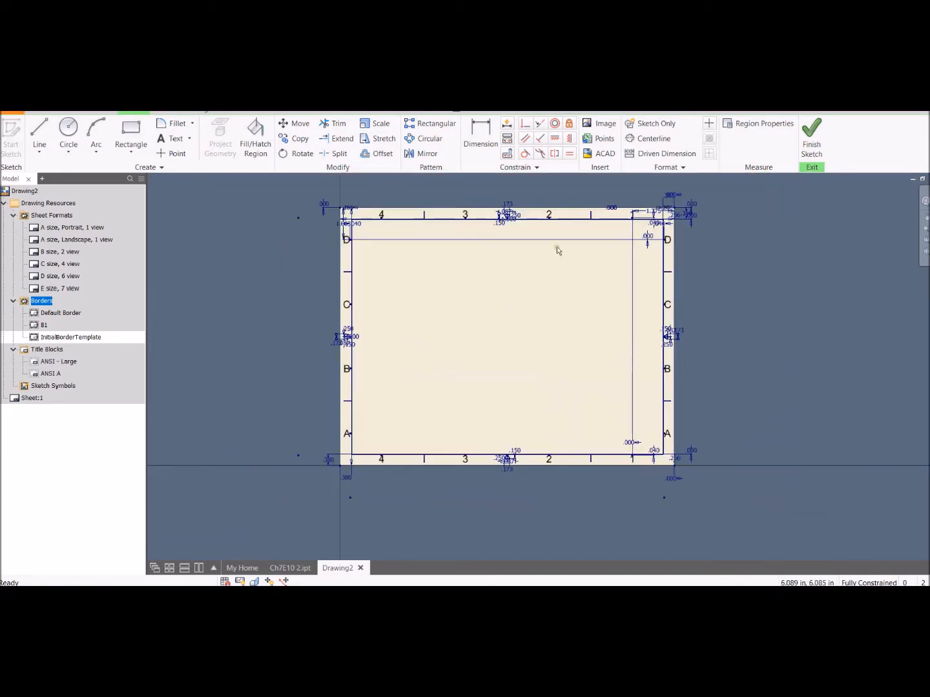
- Finish the zone border sketch and save the border as B2
{"action": "left_click", "coordinate": [812, 136]}
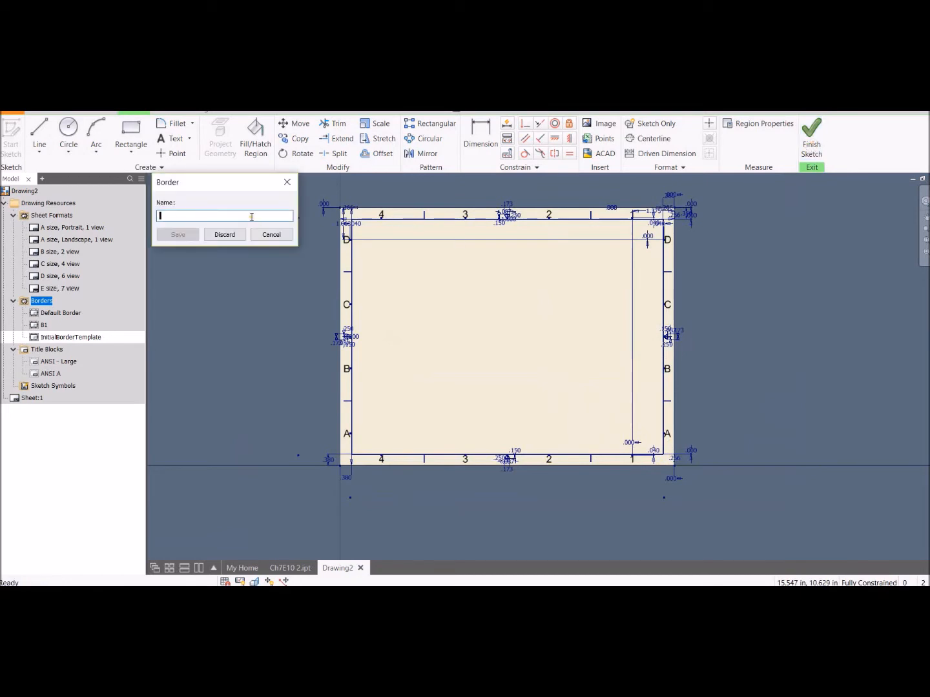
{"action": "type", "text": "B2"}
{"action": "key", "text": "Return"}
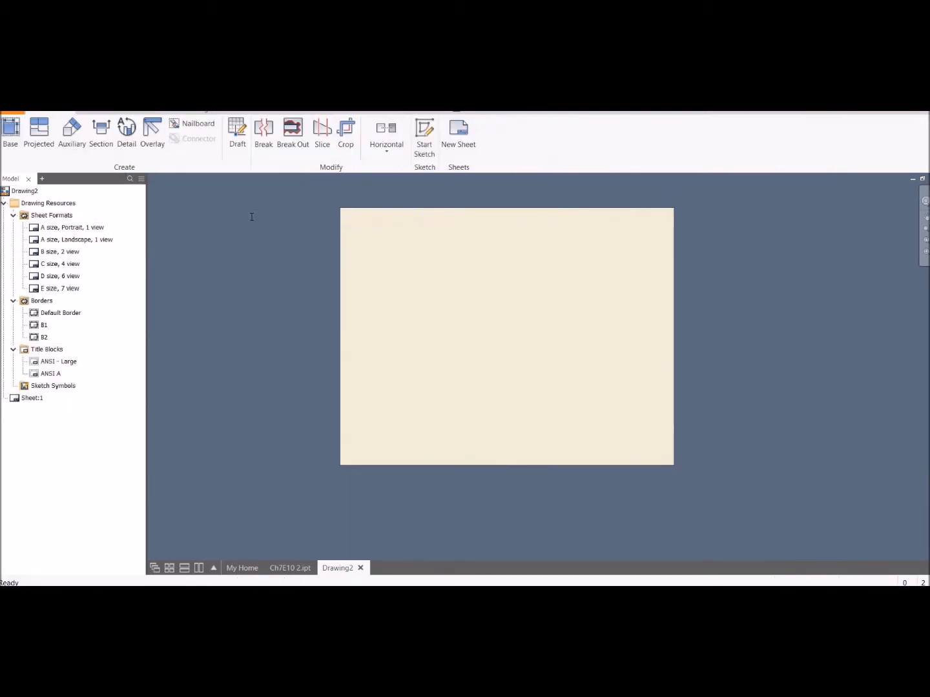
- Insert the B2 border on the sheet with 4 horizontal and 4 vertical zones labelled from bottom/right
{"action": "right_click", "coordinate": [41, 341]}
{"action": "left_click", "coordinate": [38, 338]}
{"action": "right_click", "coordinate": [37, 336]}
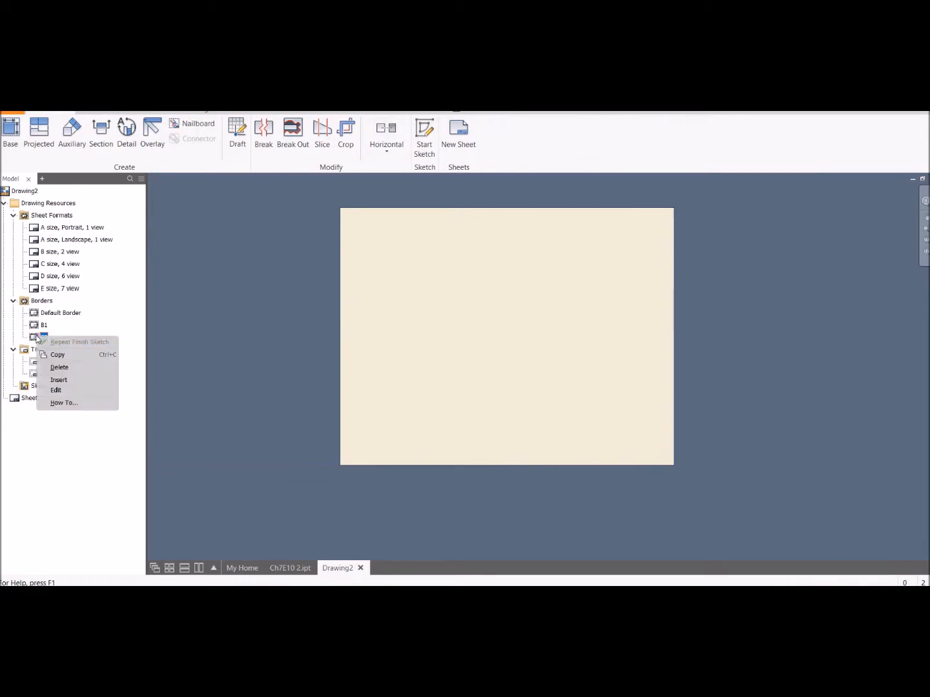
{"action": "left_click", "coordinate": [77, 378]}
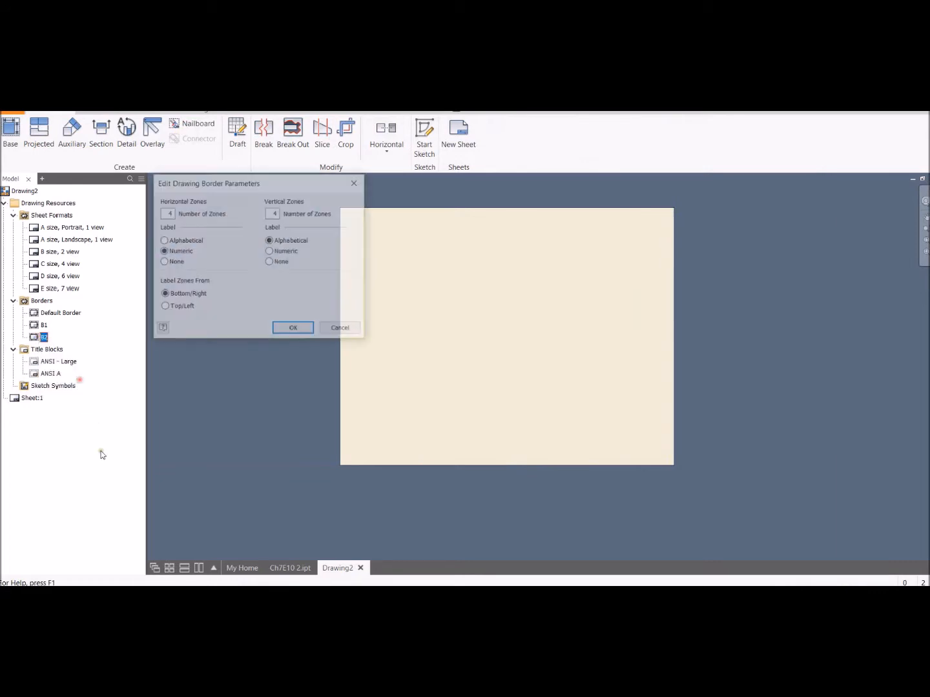
{"action": "left_click", "coordinate": [294, 330]}
- Check the border entry under Sheet:1 and inspect the B2 zone labels and arrows along the sheet edges
{"action": "left_click", "coordinate": [5, 399]}
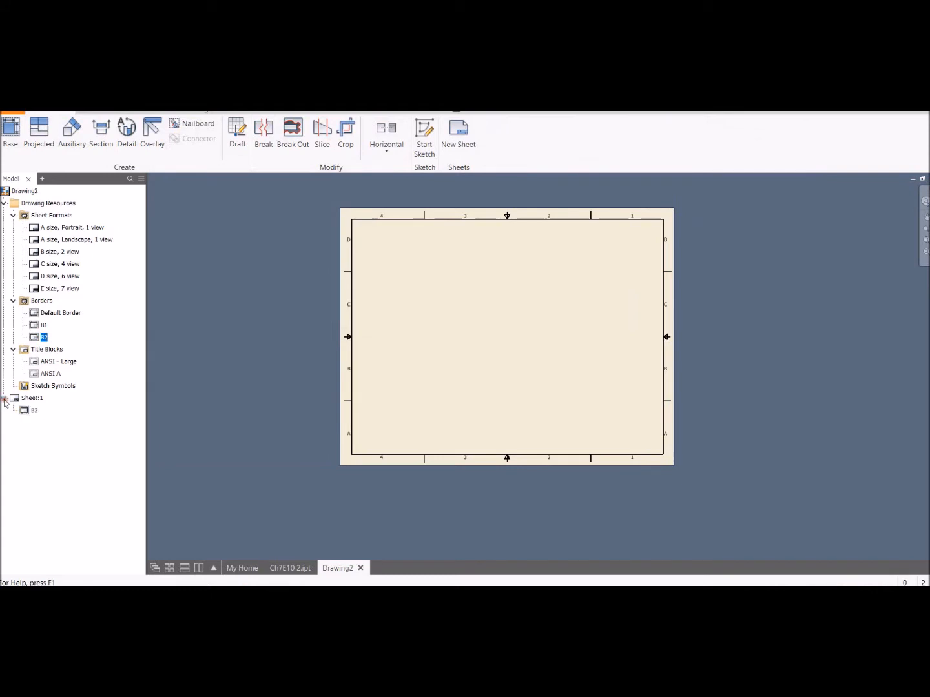
{"action": "scroll", "coordinate": [479, 337], "scroll_direction": "down", "scroll_amount": 2}
{"action": "scroll", "coordinate": [480, 339], "scroll_direction": "up", "scroll_amount": 3}
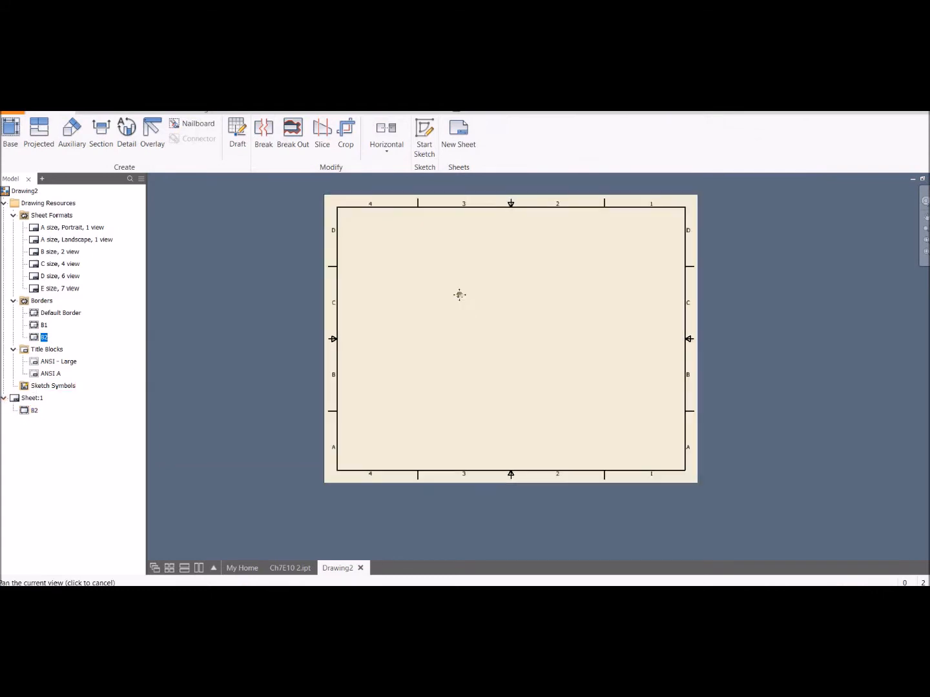
{"action": "scroll", "coordinate": [406, 335], "scroll_direction": "up", "scroll_amount": 3}
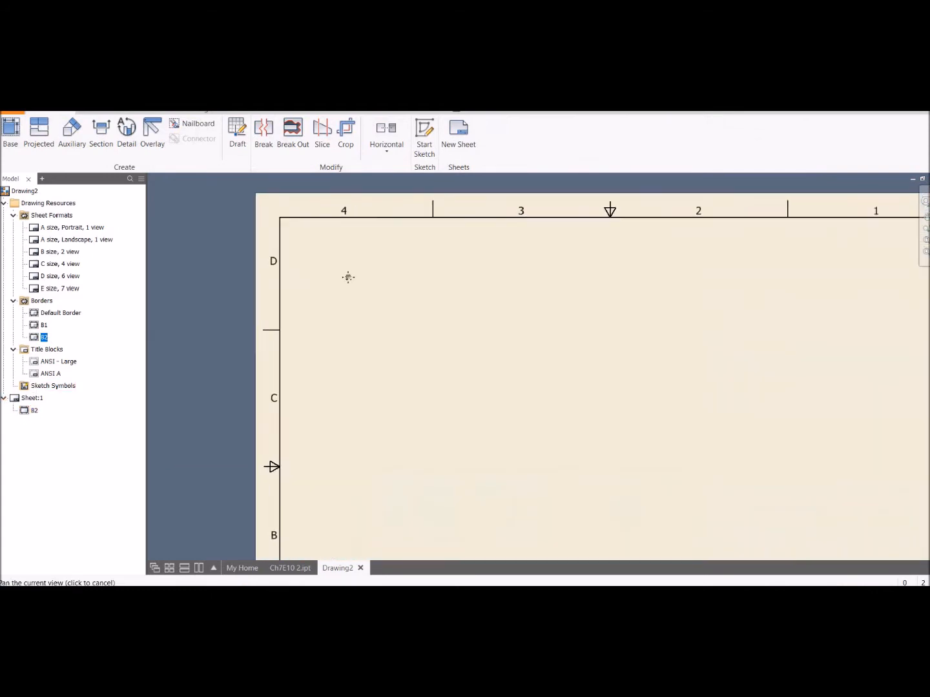
{"action": "middle_click_drag", "start_coordinate": [348, 277], "coordinate": [318, 279]}
{"action": "scroll", "coordinate": [453, 330], "scroll_direction": "down", "scroll_amount": 3}
{"action": "middle_click_drag", "start_coordinate": [453, 326], "coordinate": [433, 297]}
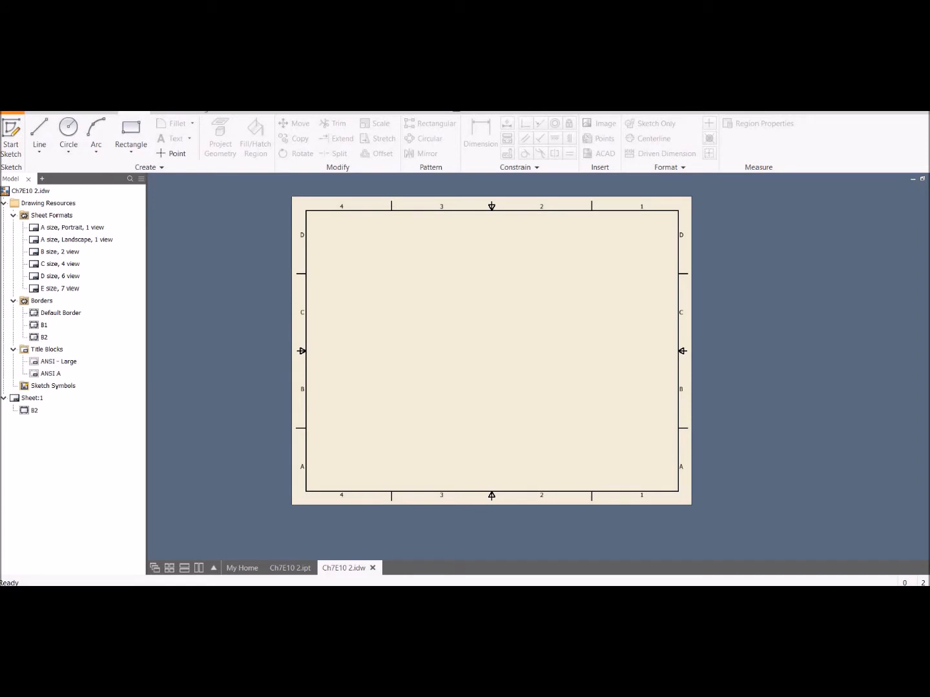
- Insert the ANSI A title block on the sheet
{"action": "left_click", "coordinate": [13, 350]}
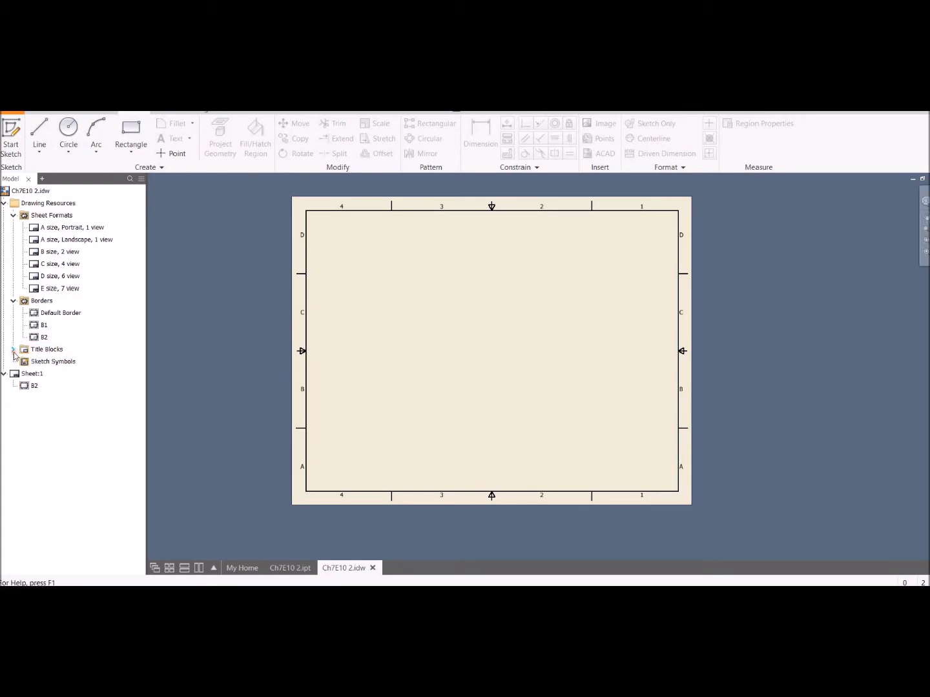
{"action": "left_click", "coordinate": [13, 350]}
{"action": "left_click", "coordinate": [51, 375]}
{"action": "right_click", "coordinate": [53, 375]}
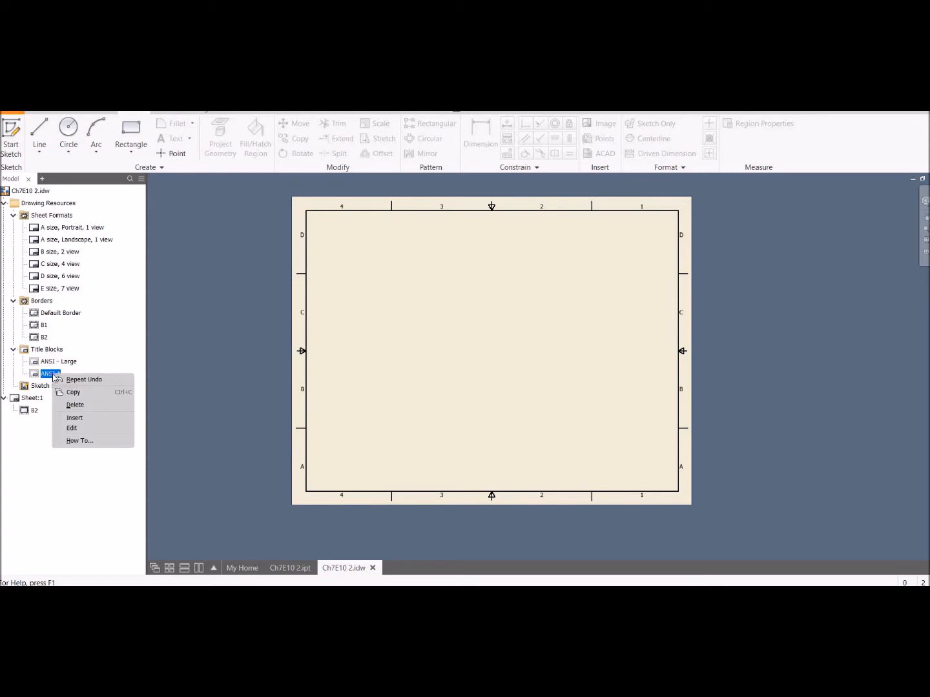
{"action": "left_click", "coordinate": [98, 419]}
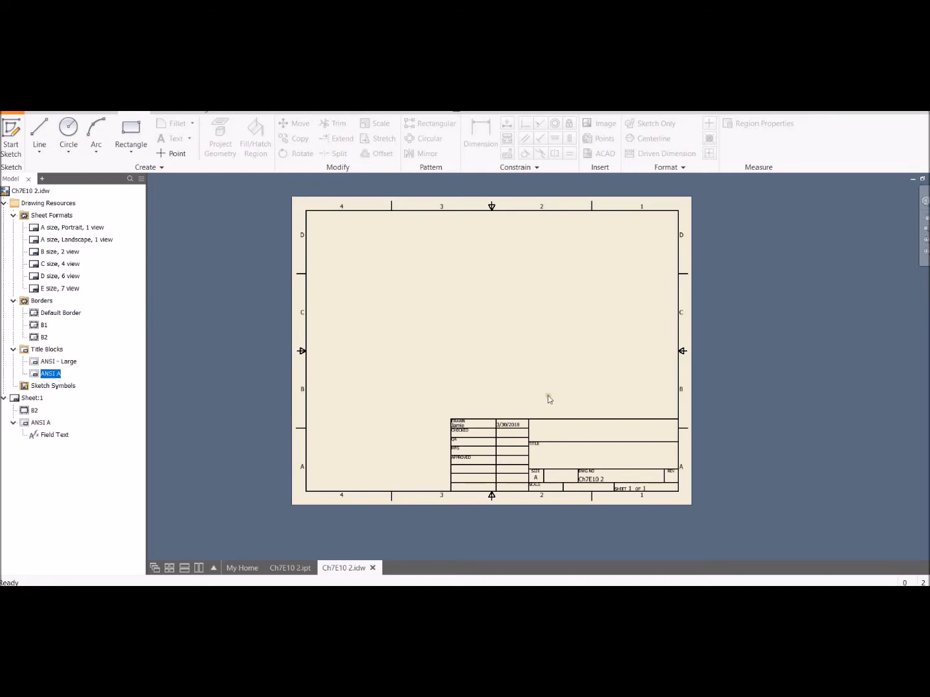
- Examine the ANSI A title block's cells and the options for its field text
{"action": "scroll", "coordinate": [576, 413], "scroll_direction": "down", "scroll_amount": 5}
{"action": "middle_click_drag", "start_coordinate": [487, 397], "coordinate": [483, 283]}
{"action": "left_click", "coordinate": [342, 347]}
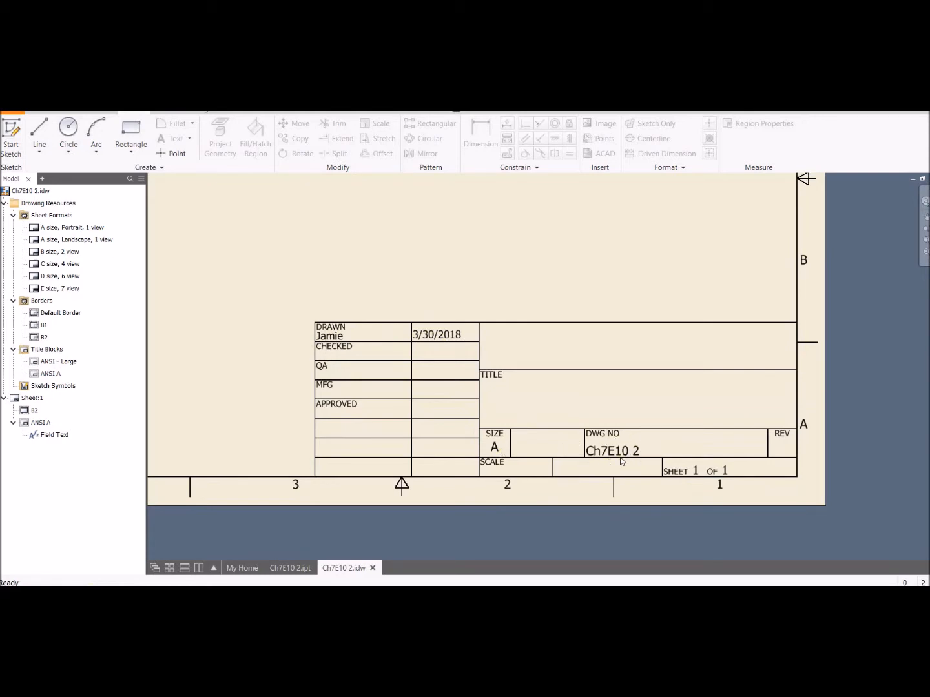
{"action": "left_click", "coordinate": [56, 435]}
{"action": "right_click", "coordinate": [52, 439]}
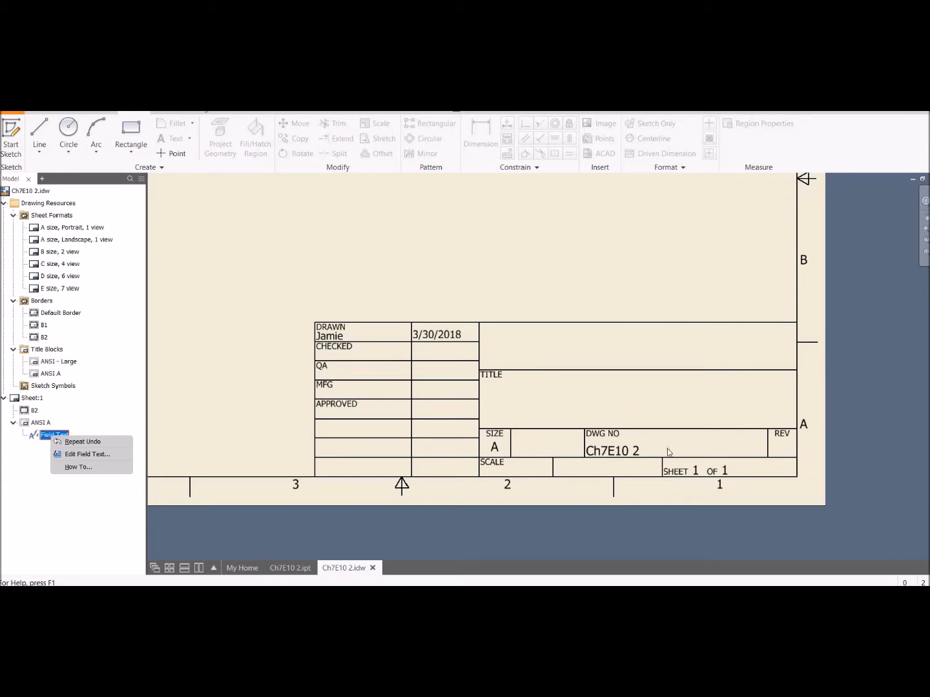
{"action": "left_click", "coordinate": [90, 518]}
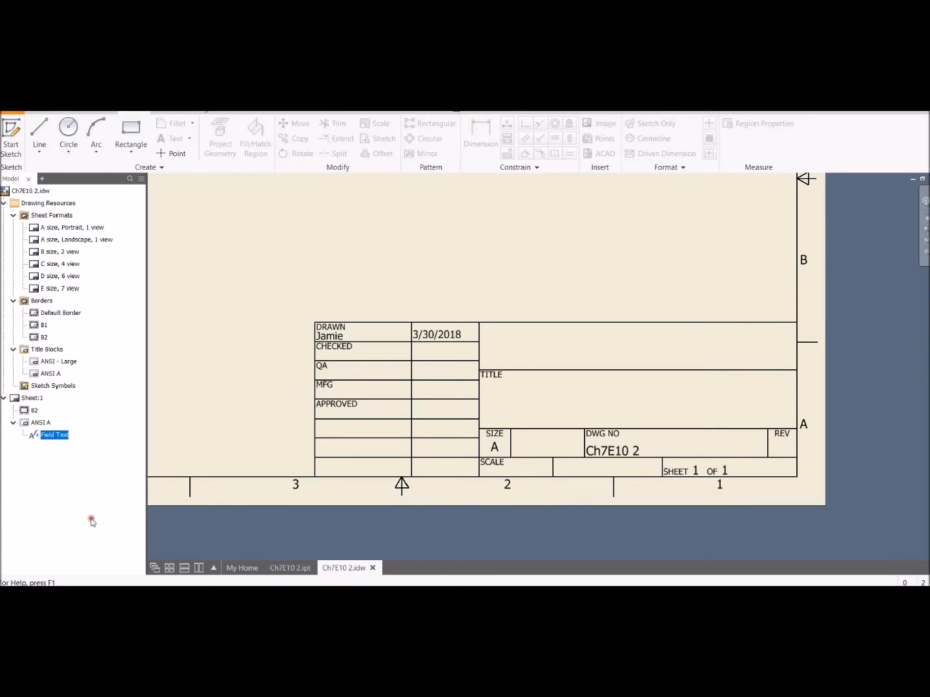
- Replace the sheet's ANSI A title block with the ANSI - Large one
{"action": "right_click", "coordinate": [41, 424]}
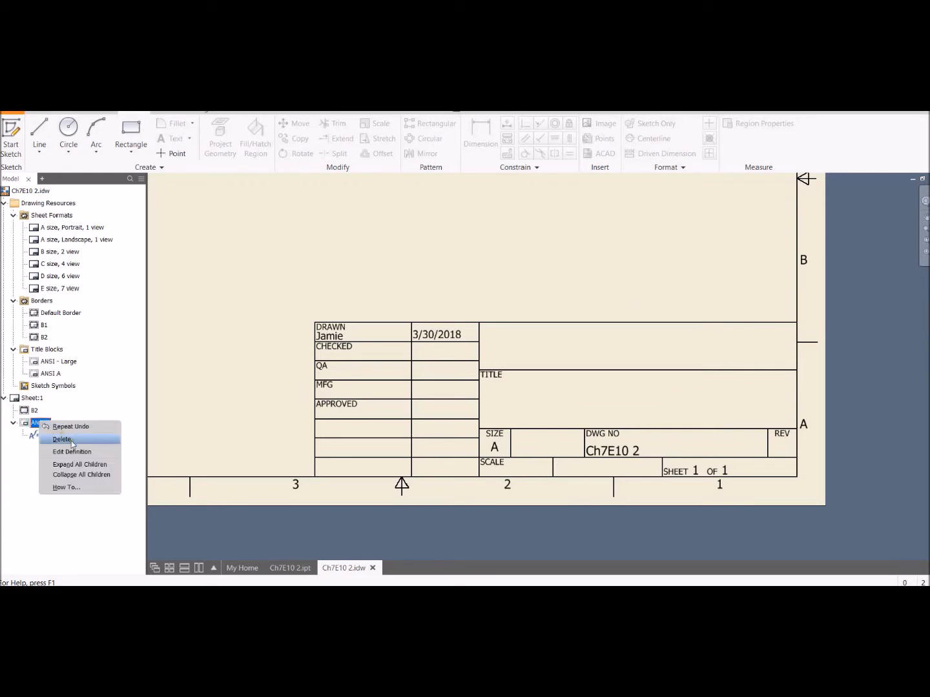
{"action": "left_click", "coordinate": [62, 439]}
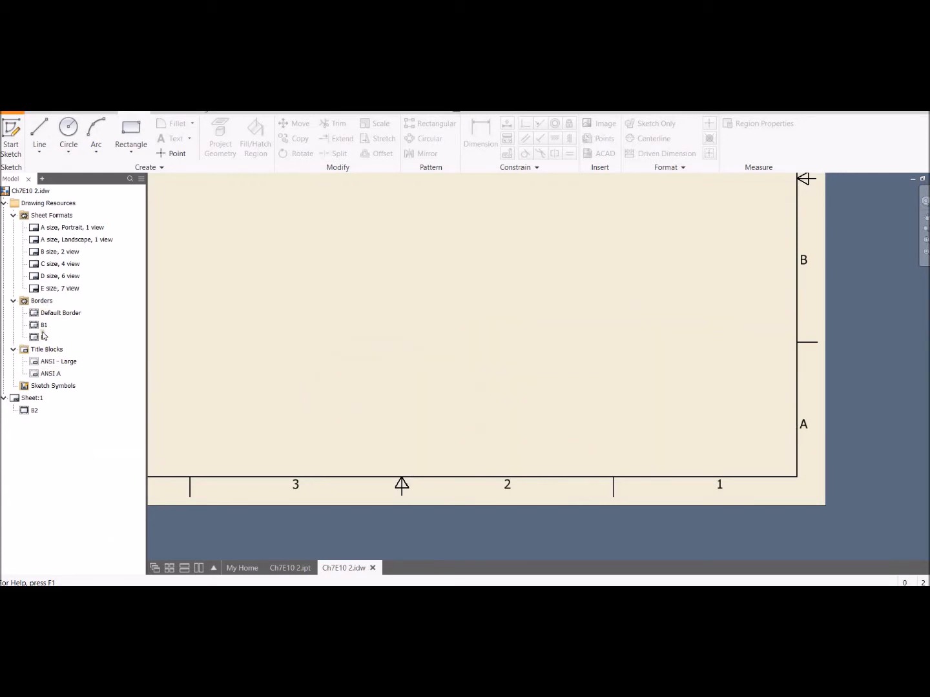
{"action": "right_click", "coordinate": [48, 363]}
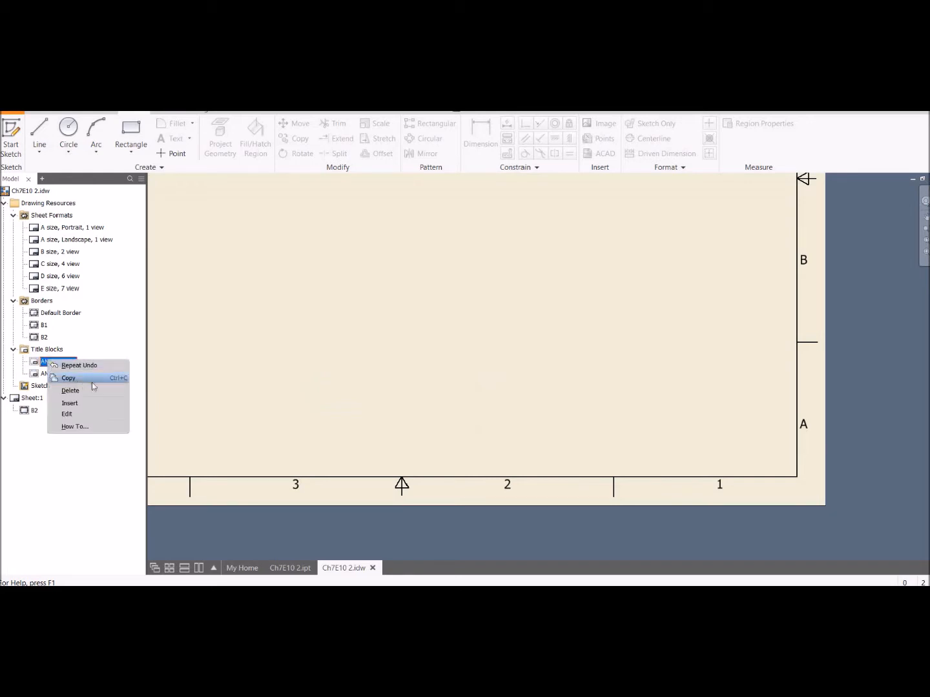
{"action": "left_click", "coordinate": [72, 403]}
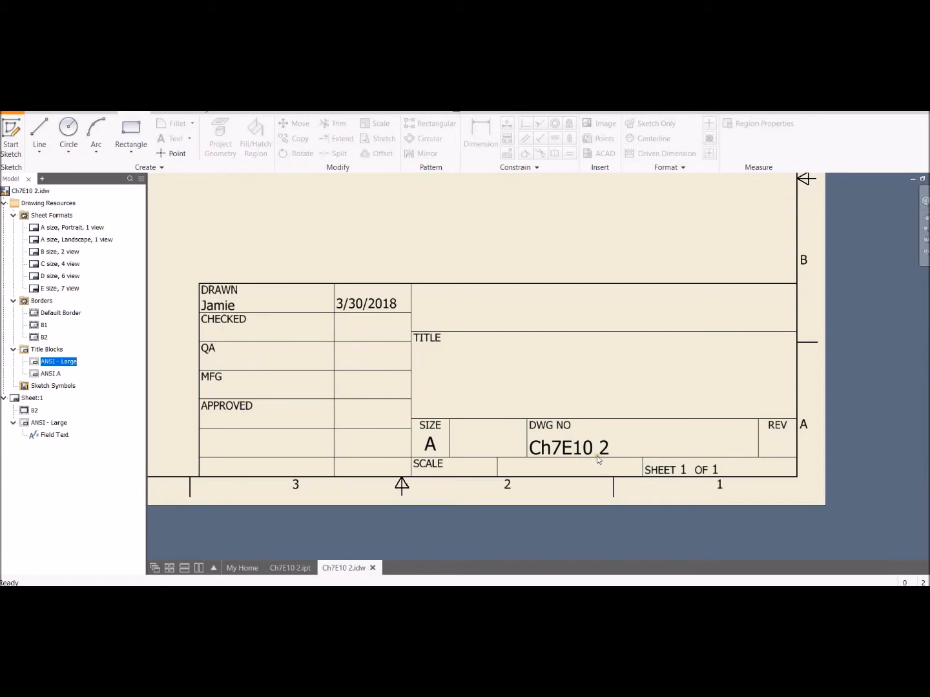
- Inspect the ANSI - Large title block and delete it from the sheet
{"action": "scroll", "coordinate": [672, 403], "scroll_direction": "down", "scroll_amount": 2}
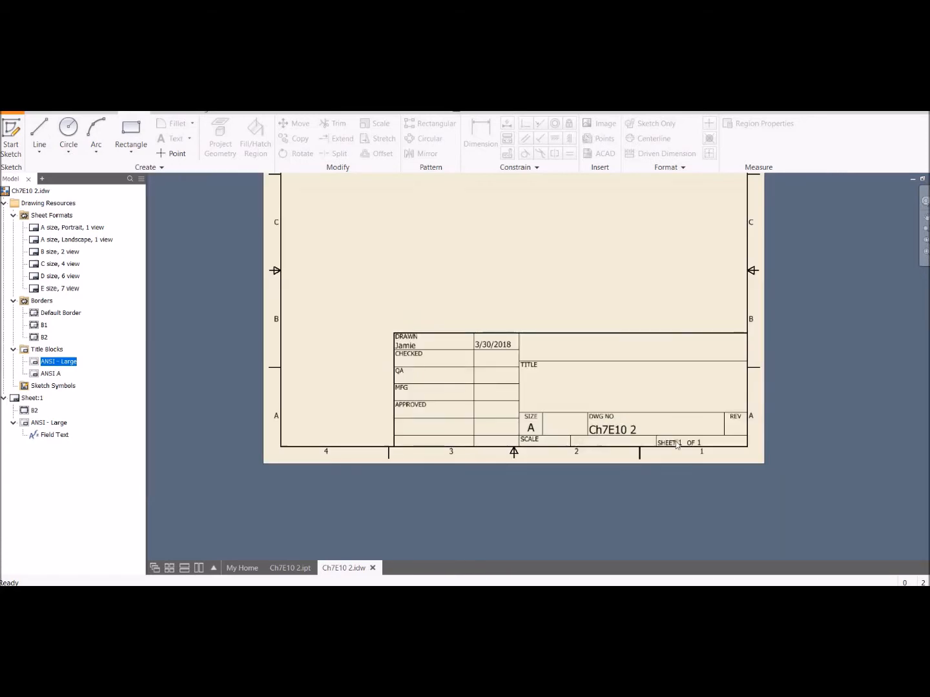
{"action": "scroll", "coordinate": [703, 441], "scroll_direction": "up", "scroll_amount": 2}
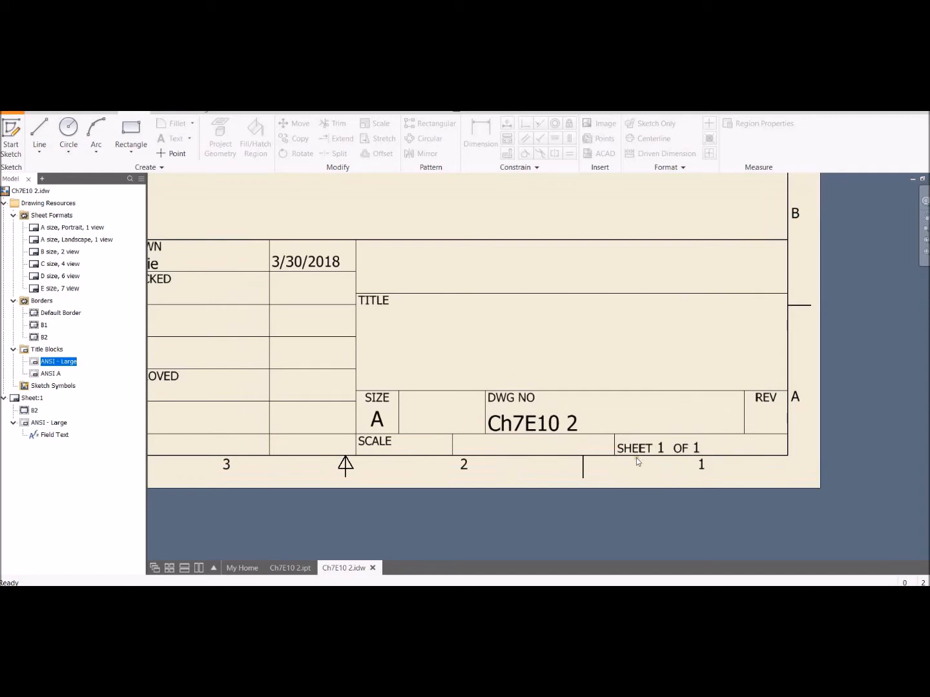
{"action": "right_click", "coordinate": [44, 423]}
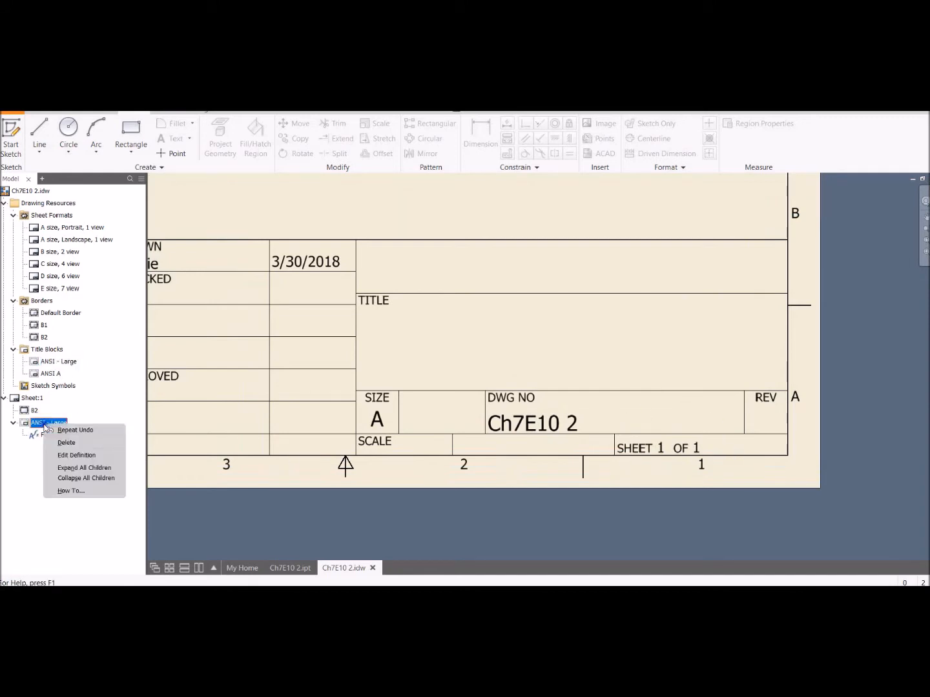
{"action": "left_click", "coordinate": [75, 443]}
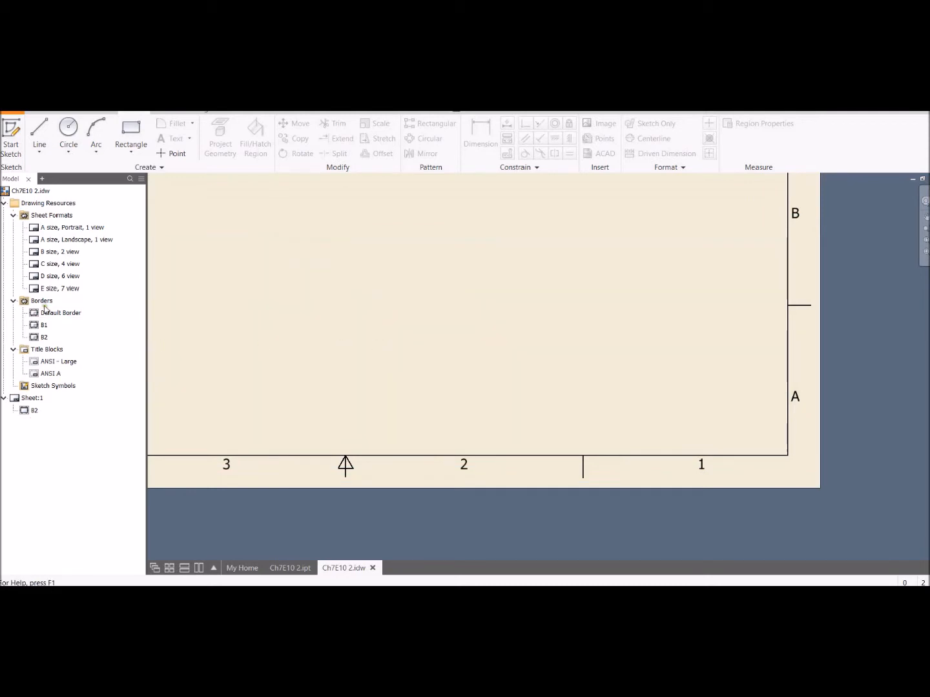
- Start defining a new title block in the drawing resources
{"action": "right_click", "coordinate": [50, 350]}
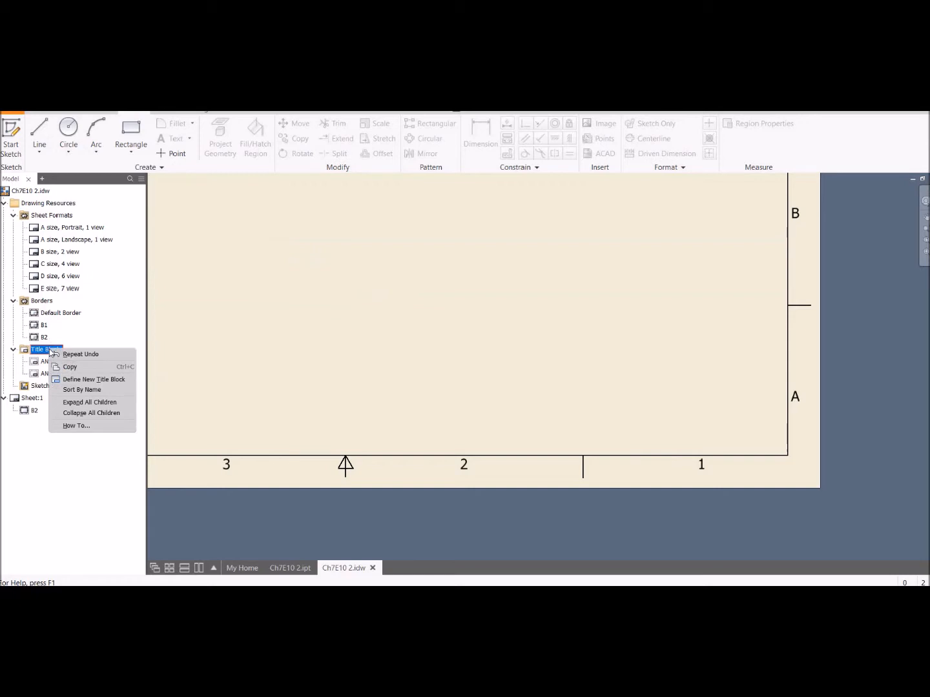
{"action": "left_click", "coordinate": [109, 385]}
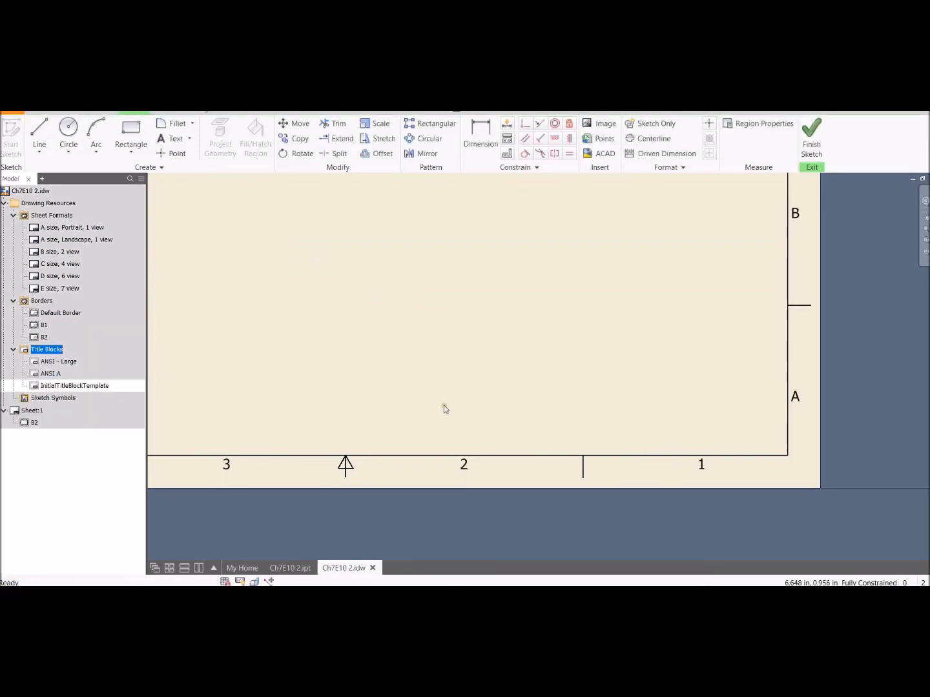
{"action": "scroll", "coordinate": [437, 383], "scroll_direction": "down", "scroll_amount": 2}
{"action": "scroll", "coordinate": [435, 381], "scroll_direction": "down", "scroll_amount": 5}
{"action": "scroll", "coordinate": [332, 316], "scroll_direction": "up", "scroll_amount": 3}
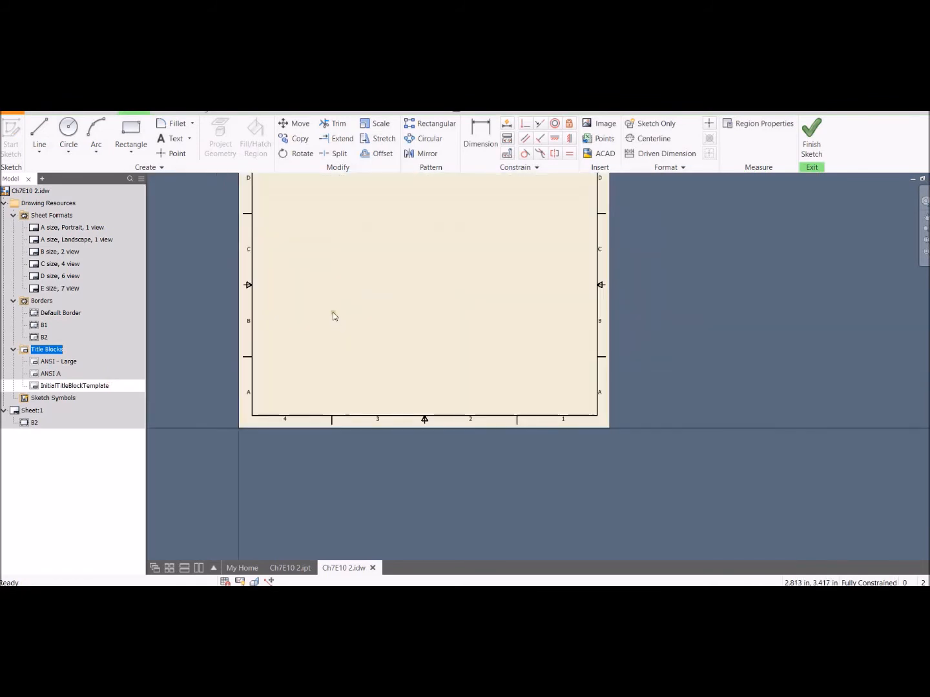
{"action": "middle_click_drag", "start_coordinate": [330, 302], "coordinate": [426, 352]}
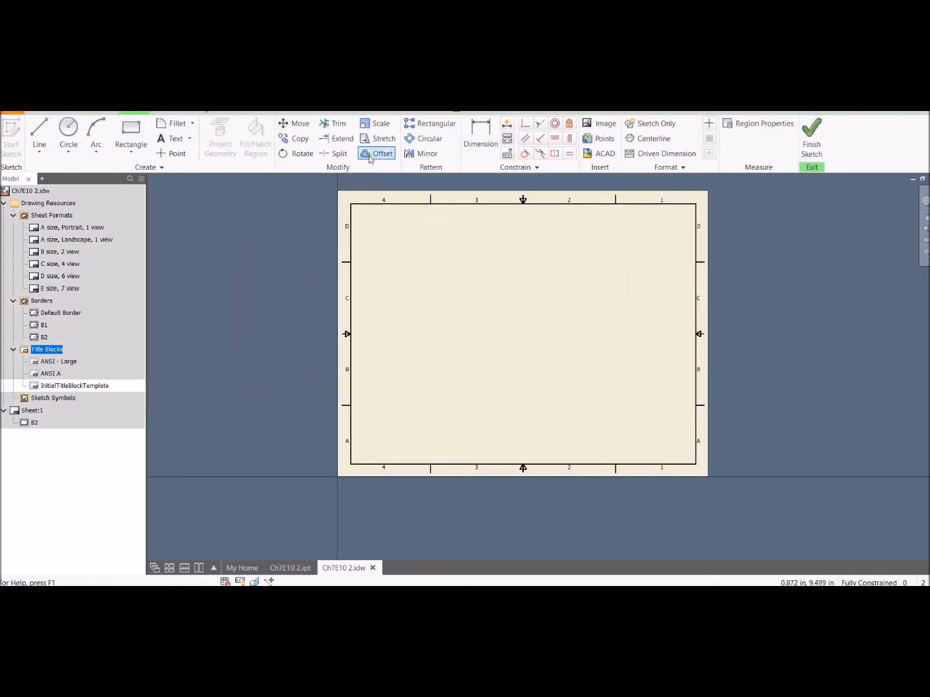
- Sketch a rectangle about 2.08 in wide and 0.67 in high near the middle of the sheet
{"action": "left_click", "coordinate": [131, 129]}
{"action": "scroll", "coordinate": [527, 372], "scroll_direction": "down", "scroll_amount": 2}
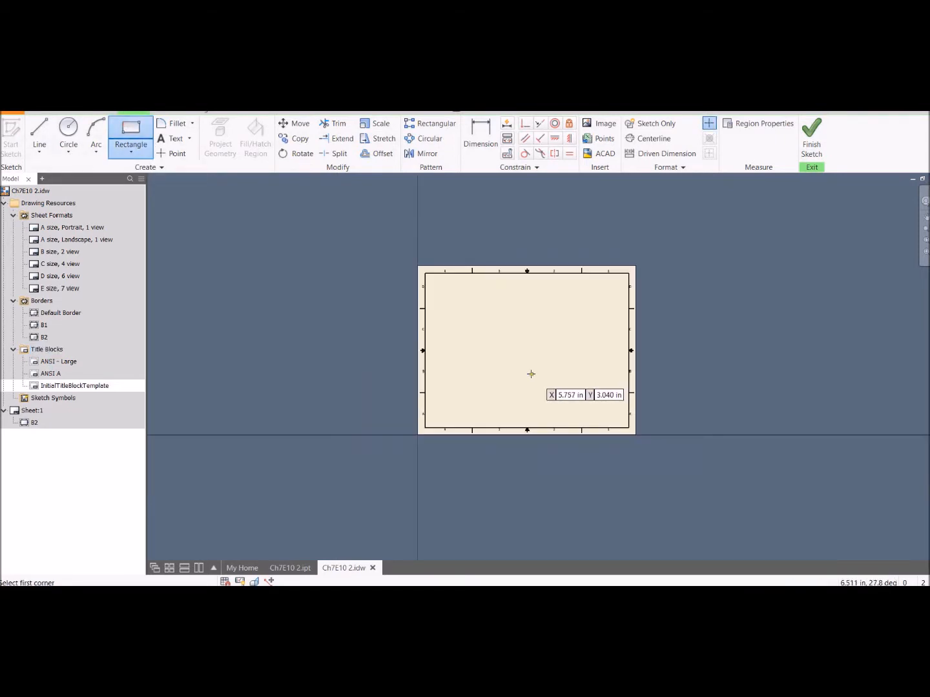
{"action": "scroll", "coordinate": [519, 368], "scroll_direction": "up", "scroll_amount": 4}
{"action": "scroll", "coordinate": [505, 361], "scroll_direction": "down", "scroll_amount": 2}
{"action": "left_click", "coordinate": [474, 332]}
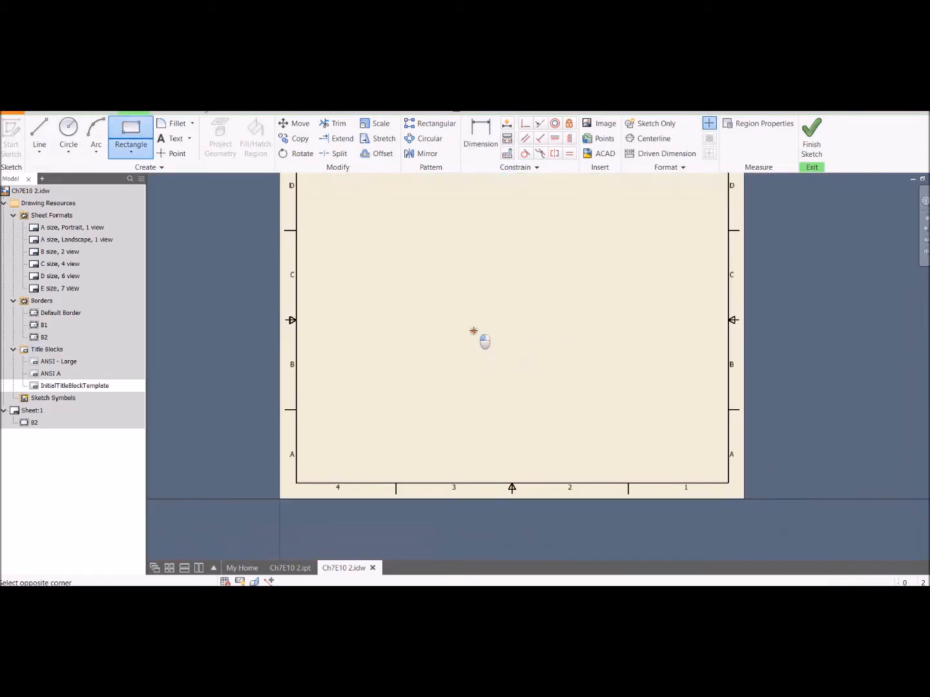
{"action": "left_click", "coordinate": [560, 359]}
- Dimension the rectangle to 2 in wide and 0.375 in high
{"action": "left_click", "coordinate": [480, 136]}
{"action": "left_click", "coordinate": [501, 332]}
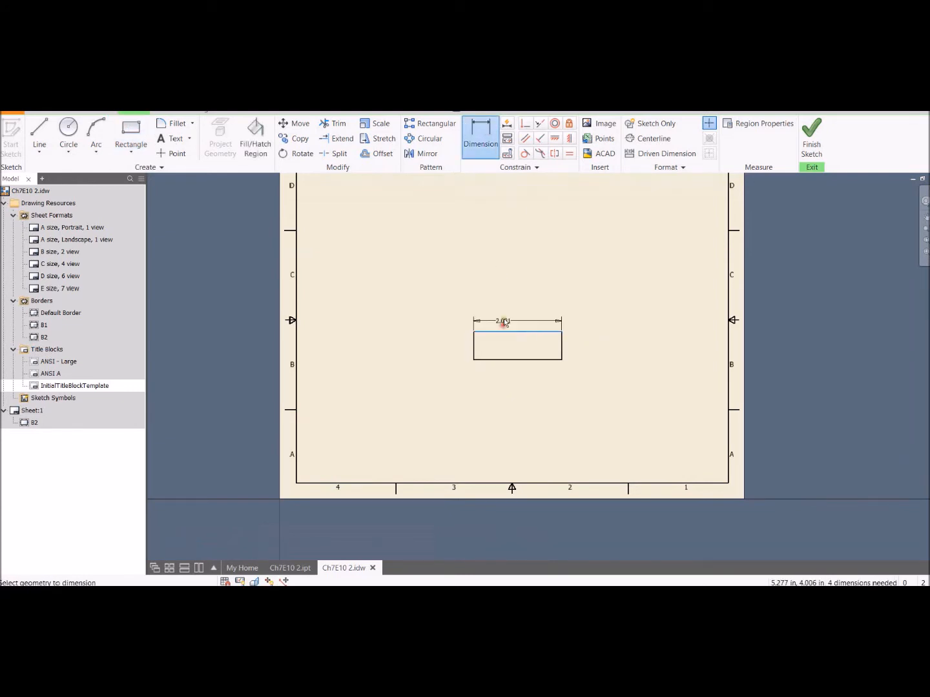
{"action": "left_click", "coordinate": [501, 317]}
{"action": "type", "text": "2"}
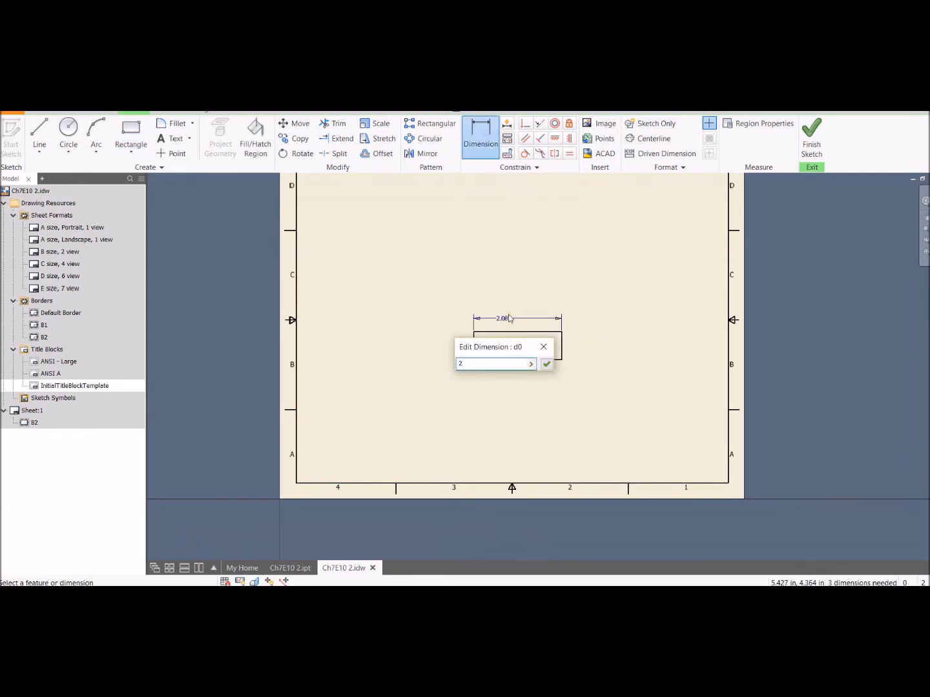
{"action": "key", "text": "Return"}
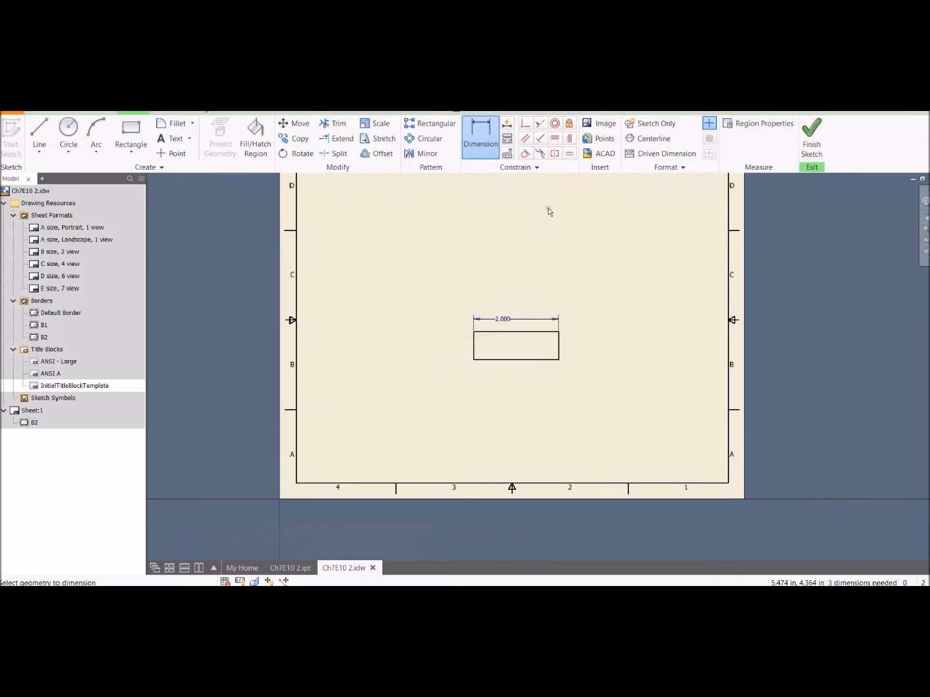
{"action": "left_click", "coordinate": [559, 351]}
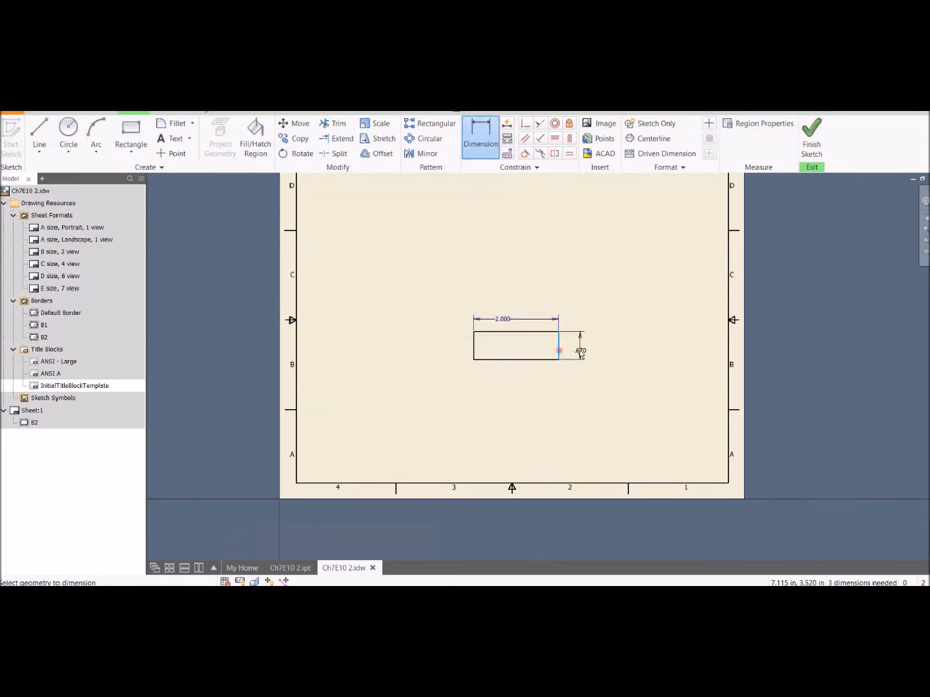
{"action": "left_click", "coordinate": [597, 348]}
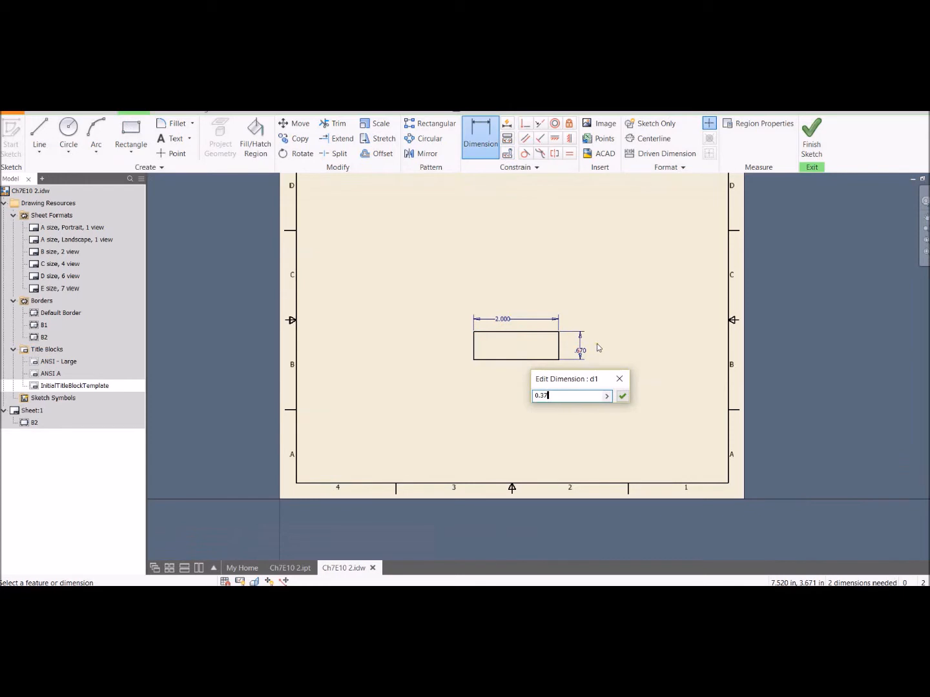
{"action": "key", "text": "Return"}
{"action": "scroll", "coordinate": [596, 344], "scroll_direction": "down", "scroll_amount": 1}
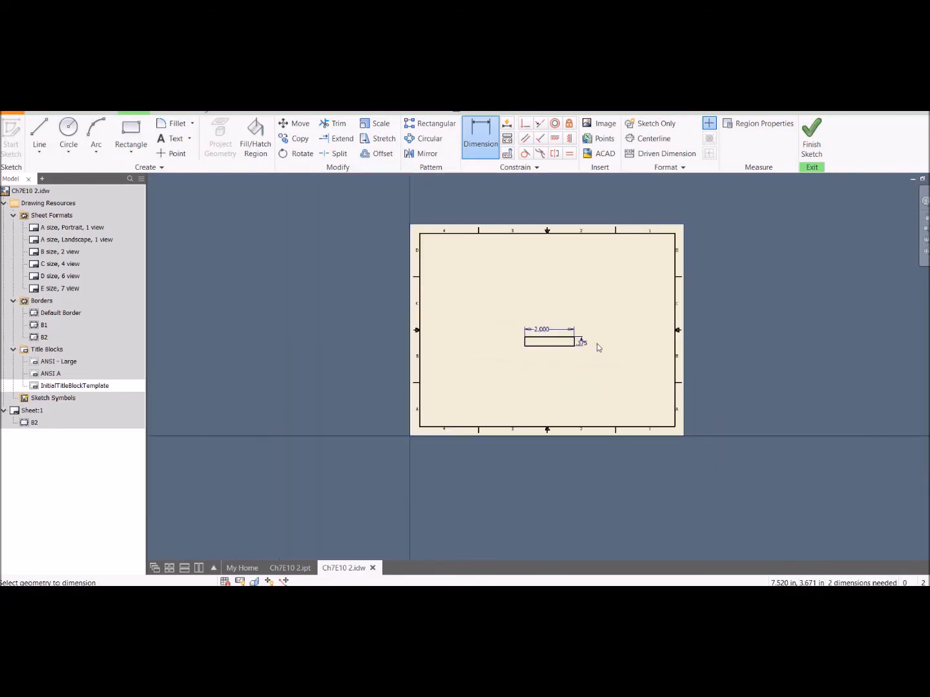
{"action": "scroll", "coordinate": [596, 343], "scroll_direction": "up", "scroll_amount": 2}
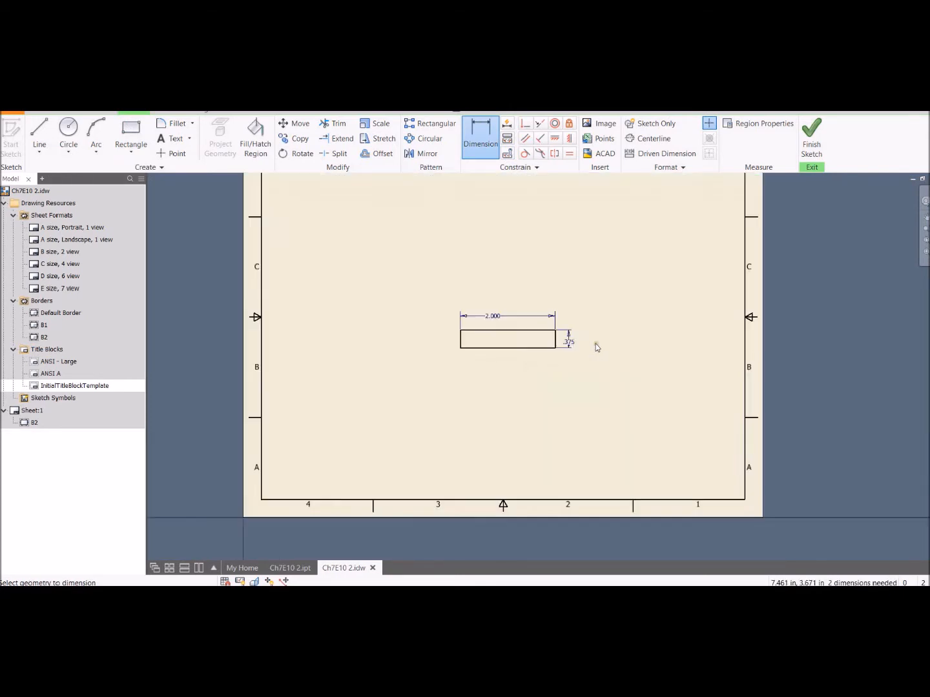
{"action": "double_click", "coordinate": [494, 316]}
{"action": "key", "text": "BackSpace"}
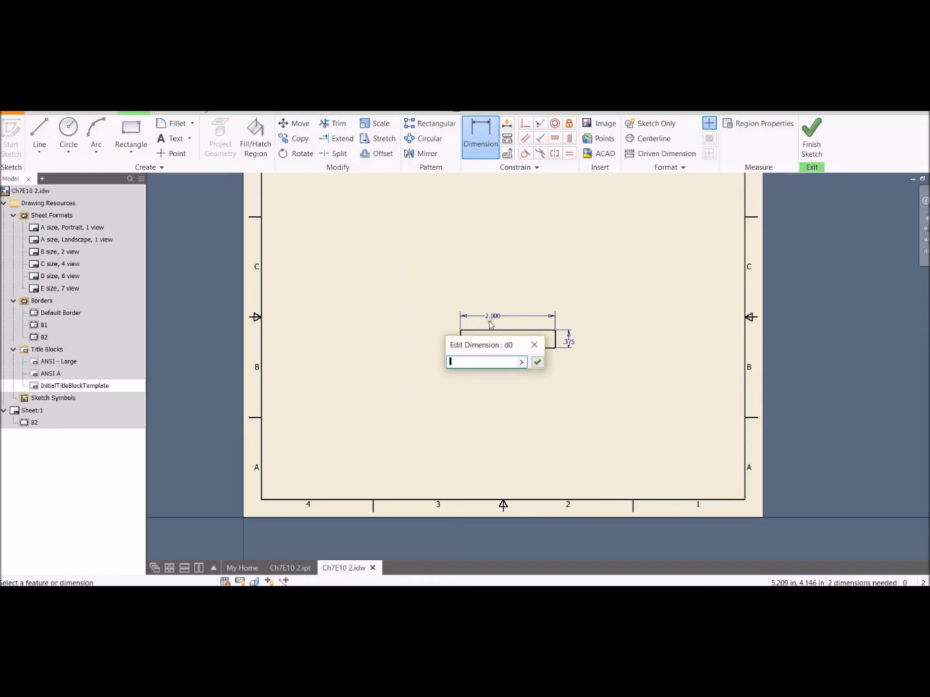
{"action": "key", "text": "Escape"}
- Delete the rectangle's width and height dimensions
{"action": "key", "text": "Escape"}
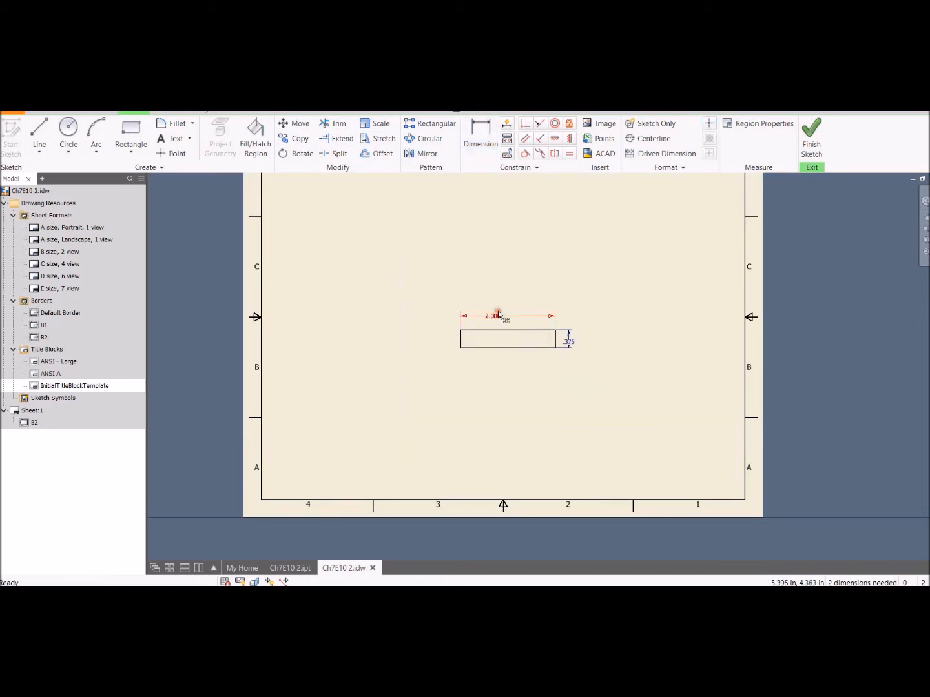
{"action": "left_click", "coordinate": [498, 311]}
{"action": "key", "text": "Delete"}
{"action": "left_click", "coordinate": [568, 340]}
{"action": "key", "text": "Delete"}
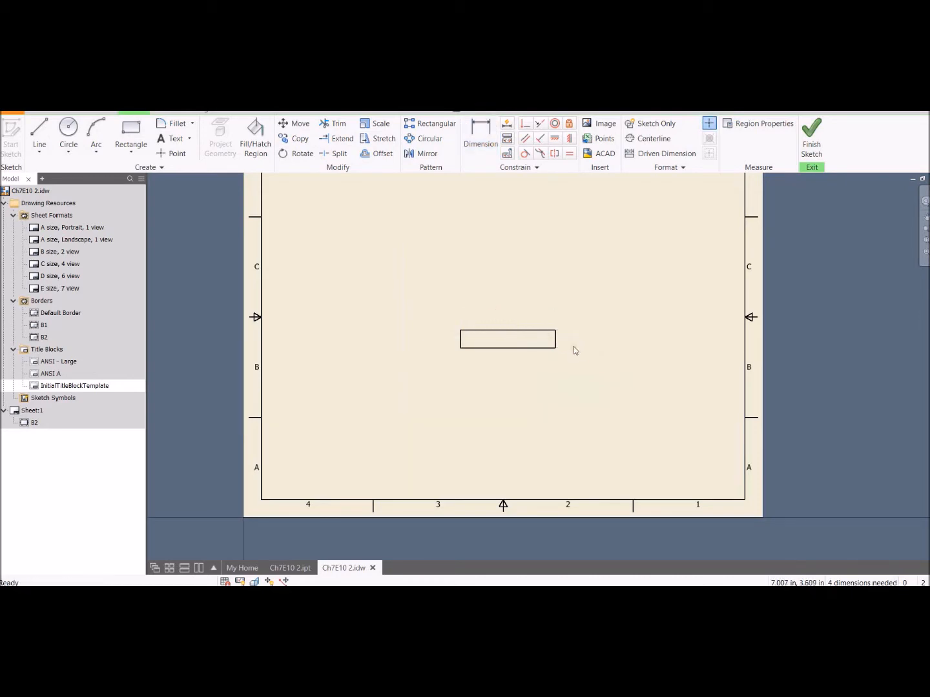
- Copy the rectangle from its lower-right corner into a grid of two columns and three rows in the border's lower-right corner
{"action": "mouse_move", "coordinate": [427, 319]}
{"action": "left_mouse_down"}
{"action": "mouse_move", "coordinate": [675, 387]}
{"action": "mouse_move", "coordinate": [670, 379]}
{"action": "left_mouse_up"}
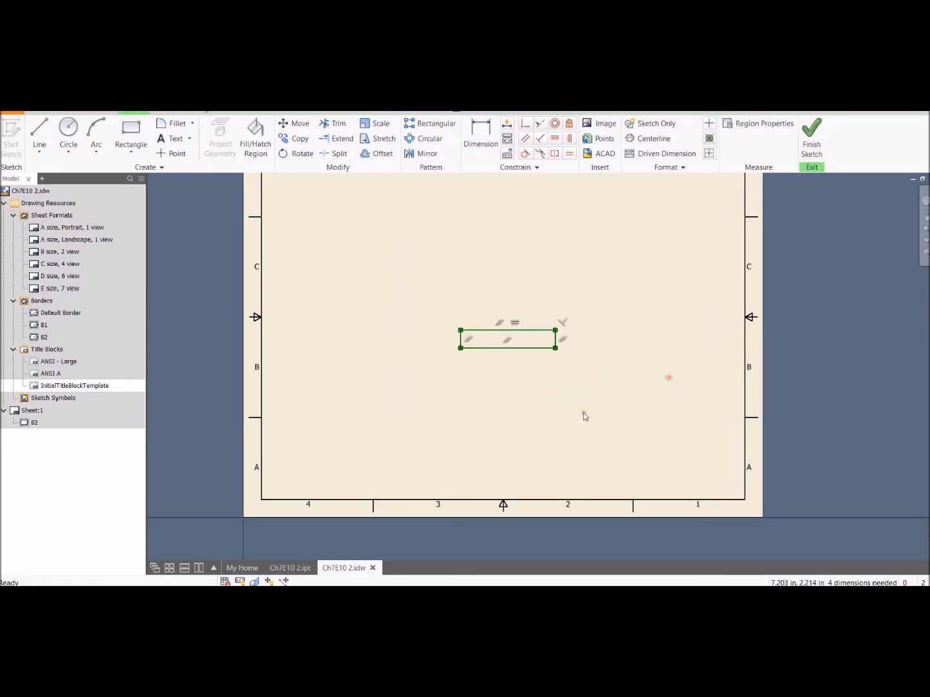
{"action": "left_click", "coordinate": [299, 138]}
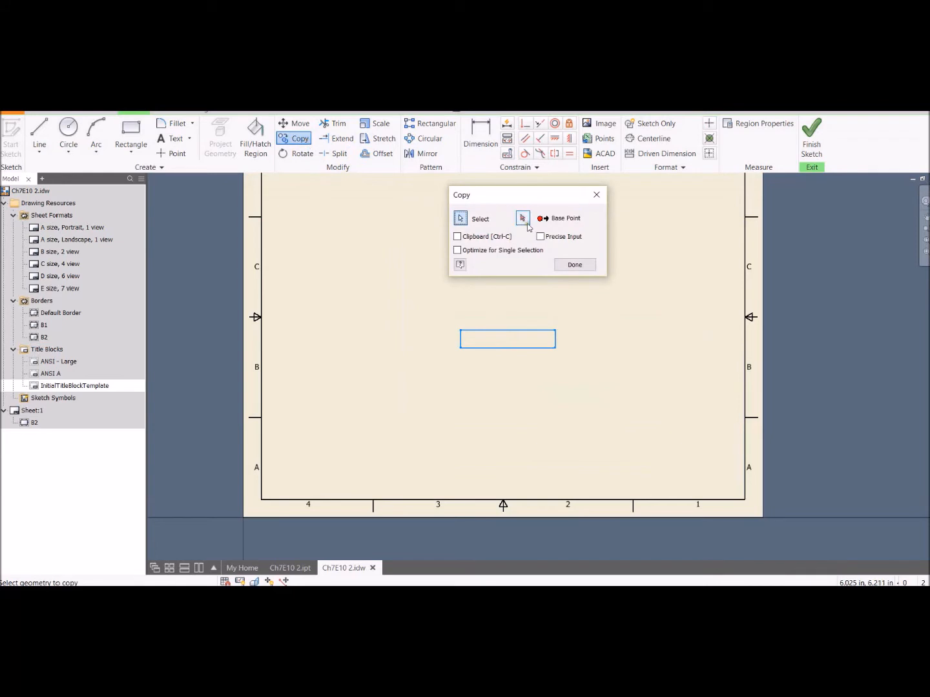
{"action": "left_click", "coordinate": [553, 346]}
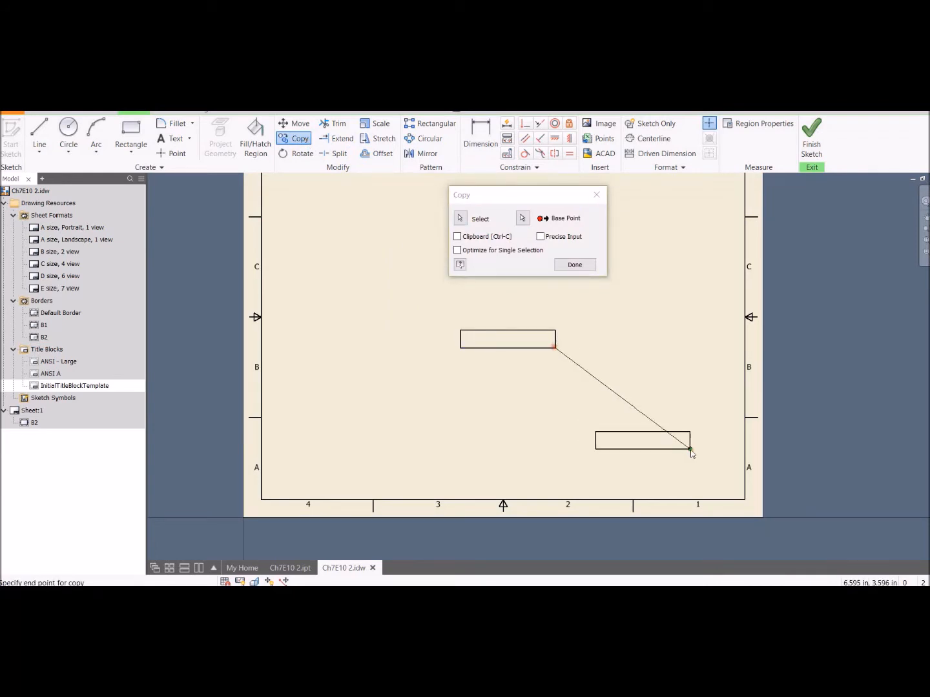
{"action": "scroll", "coordinate": [742, 502], "scroll_direction": "up", "scroll_amount": 3}
{"action": "scroll", "coordinate": [742, 498], "scroll_direction": "up", "scroll_amount": 3}
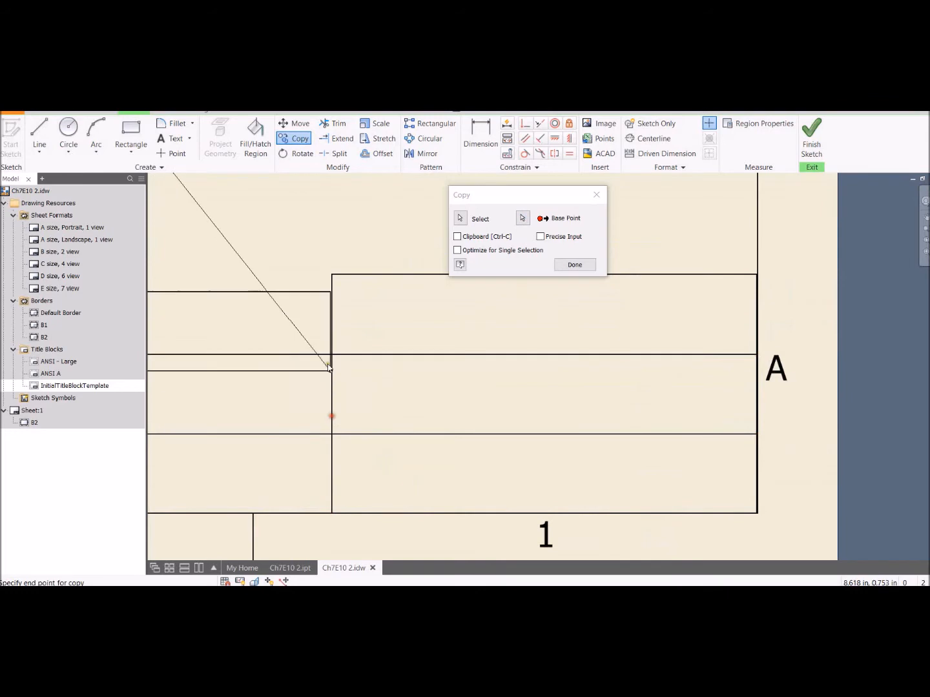
{"action": "left_click", "coordinate": [574, 265]}
- Delete the original rectangle from the middle of the sheet, keeping the grid of copied cells
{"action": "scroll", "coordinate": [463, 358], "scroll_direction": "down", "scroll_amount": 5}
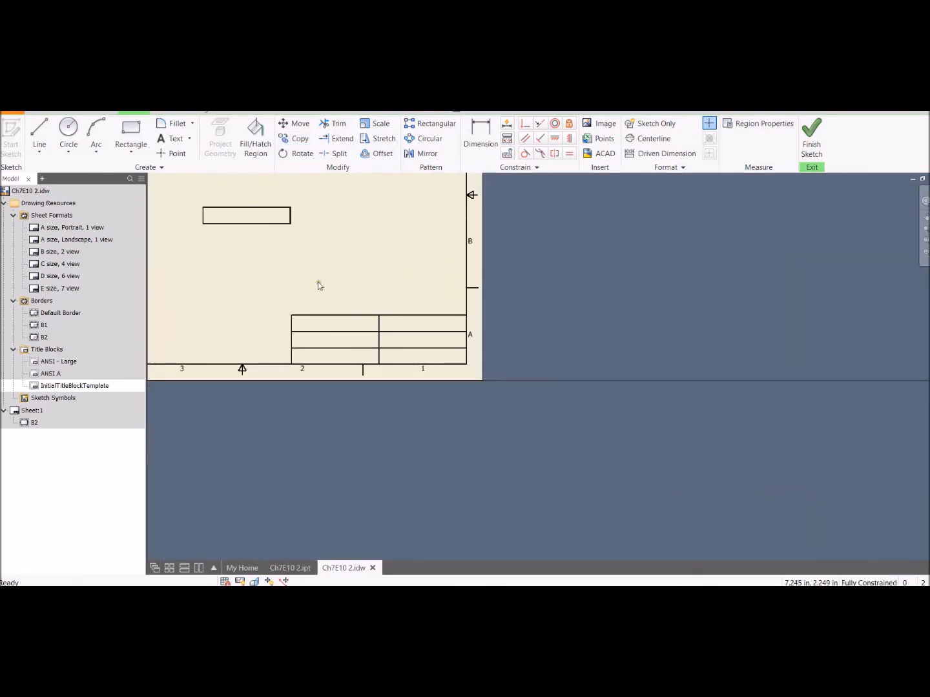
{"action": "scroll", "coordinate": [316, 282], "scroll_direction": "up", "scroll_amount": 3}
{"action": "middle_click_drag", "start_coordinate": [313, 284], "coordinate": [504, 307]}
{"action": "scroll", "coordinate": [503, 307], "scroll_direction": "down", "scroll_amount": 3}
{"action": "left_click_drag", "start_coordinate": [364, 211], "coordinate": [523, 274]}
{"action": "key", "text": "Delete"}
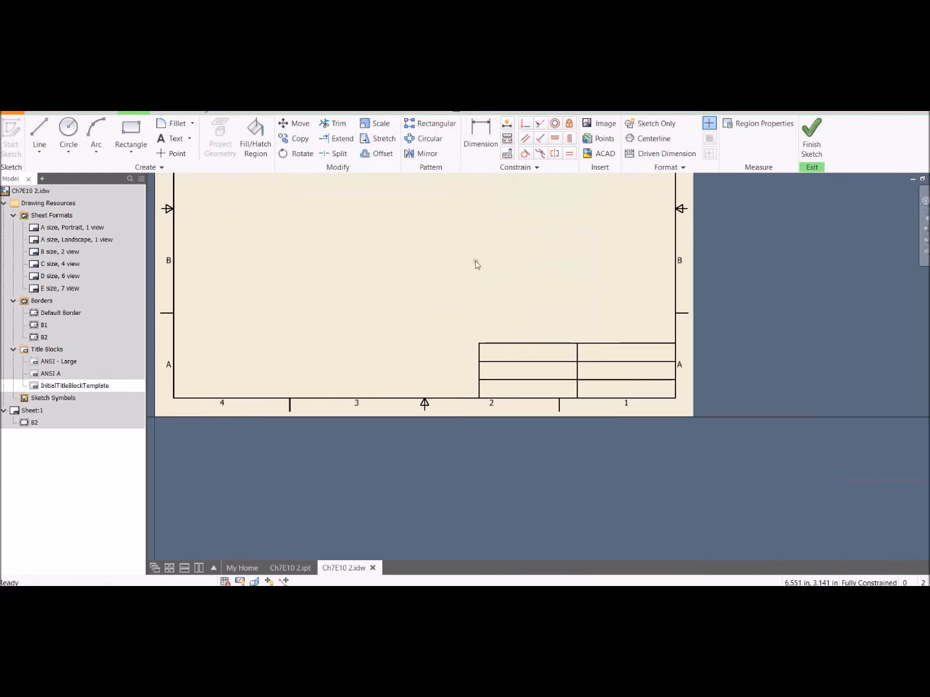
- Draw a 2 in wide rectangle against the left side of the cell grid, spanning its full height down to the border
{"action": "left_click", "coordinate": [133, 131]}
{"action": "left_click", "coordinate": [478, 343]}
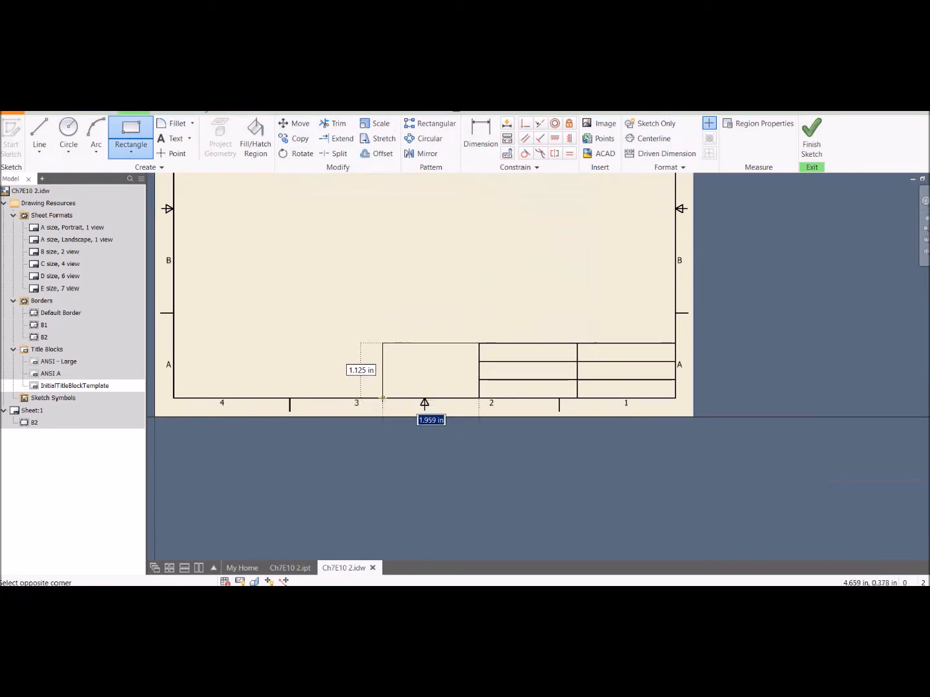
{"action": "left_click", "coordinate": [381, 398]}
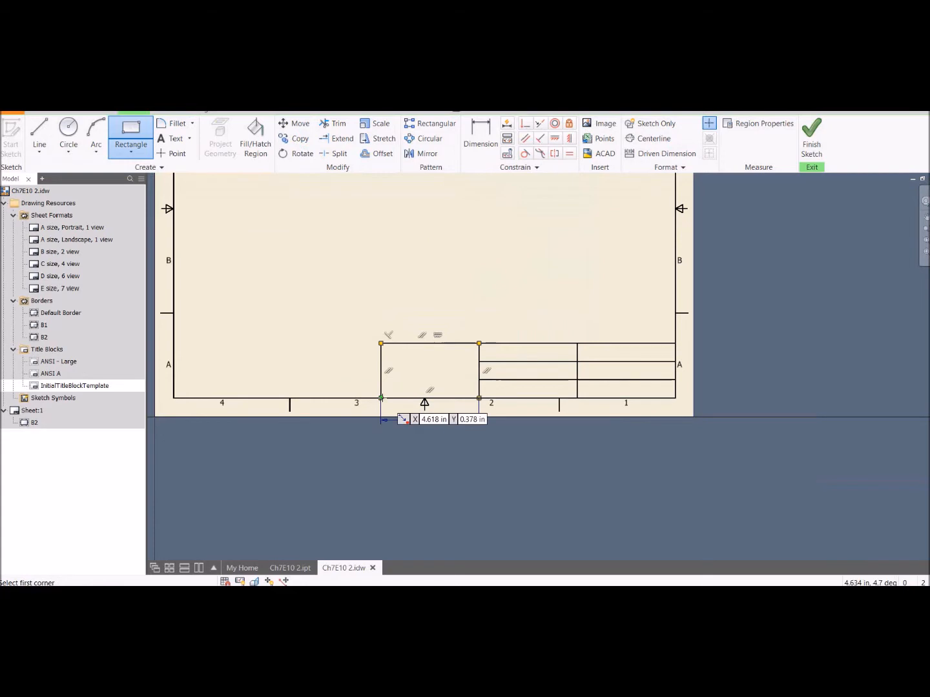
{"action": "key", "text": "Escape"}
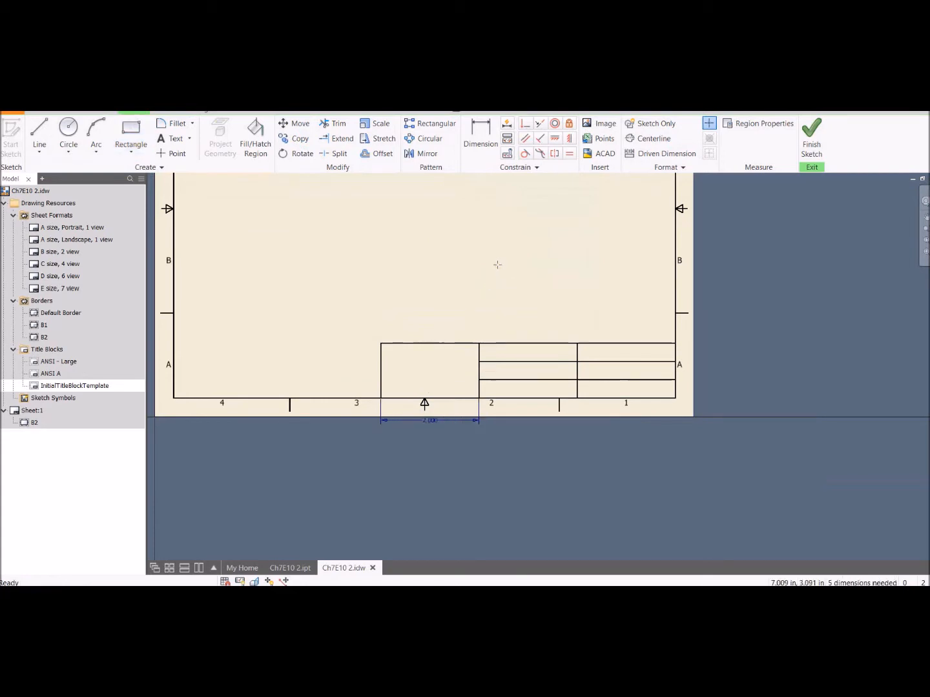
- Start inserting an image with its frame set by the opposite corners of the 2 in wide rectangle left of the grid
{"action": "left_click", "coordinate": [600, 123]}
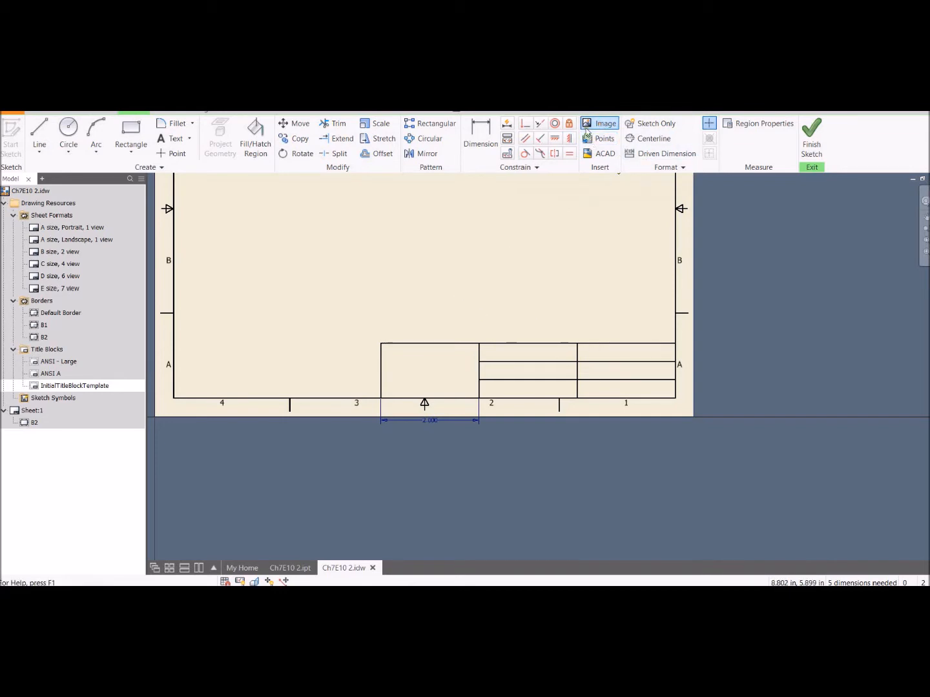
{"action": "left_click", "coordinate": [599, 123]}
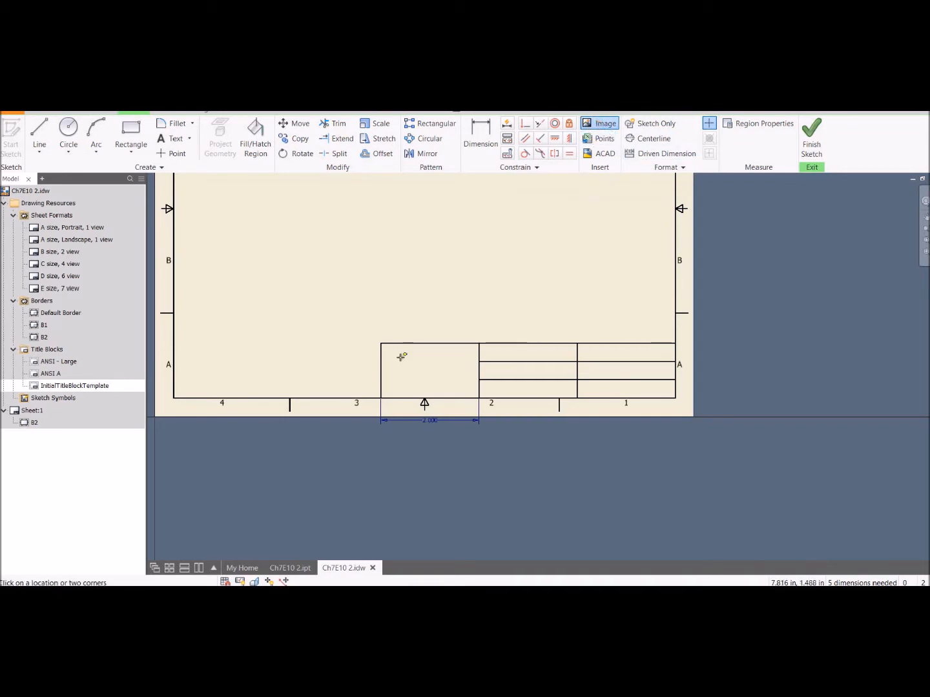
{"action": "scroll", "coordinate": [380, 348], "scroll_direction": "down", "scroll_amount": 2}
{"action": "scroll", "coordinate": [380, 349], "scroll_direction": "up", "scroll_amount": 5}
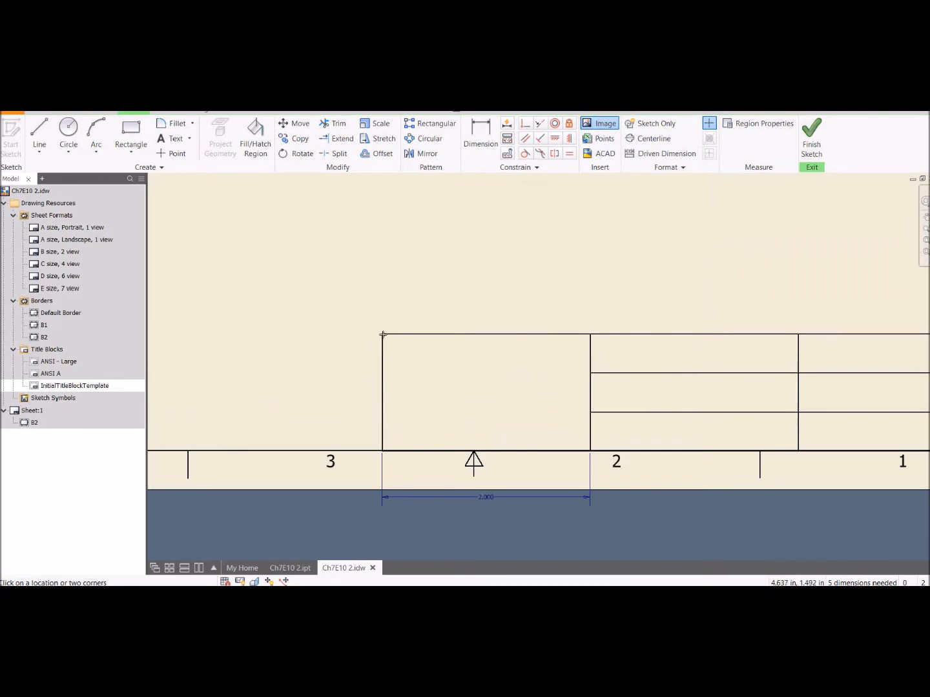
{"action": "left_click", "coordinate": [382, 334]}
{"action": "left_click", "coordinate": [590, 450]}
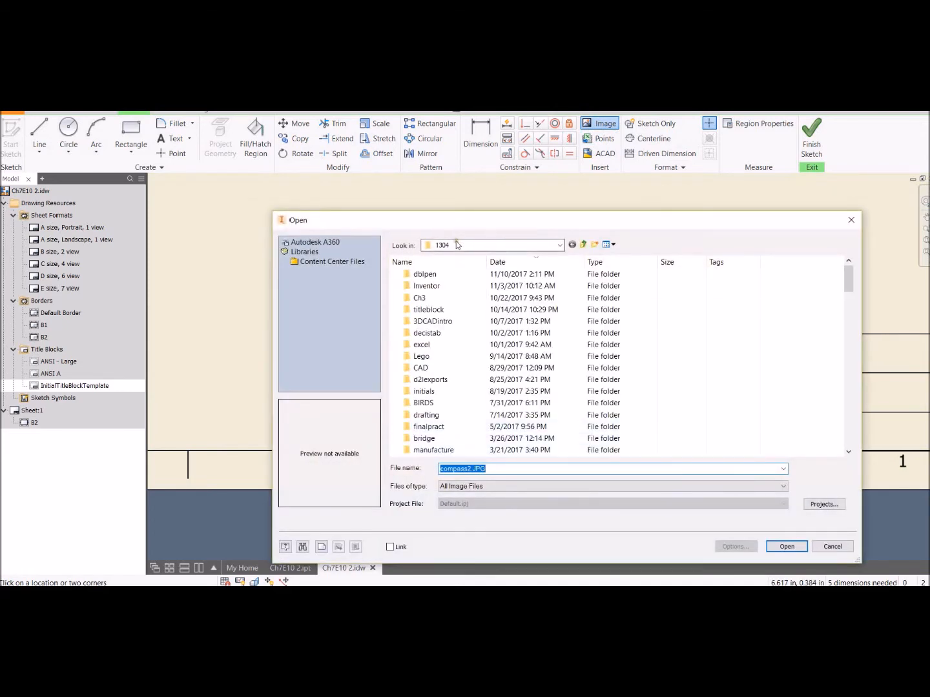
- Load compass2.JPG from the 1304 folder as the title block's logo image
{"action": "left_click", "coordinate": [496, 247]}
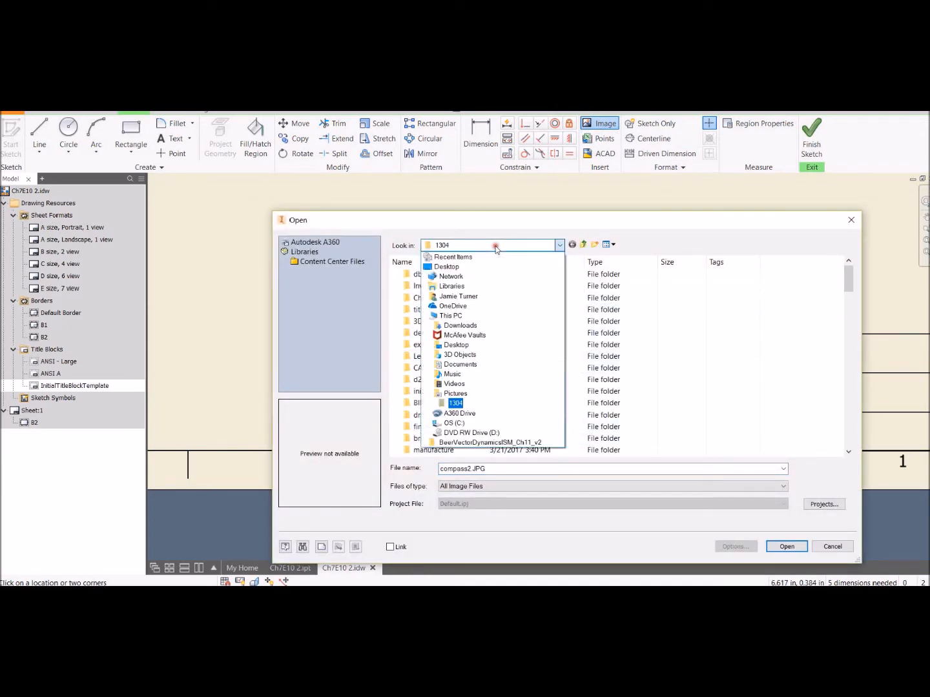
{"action": "left_click", "coordinate": [457, 403]}
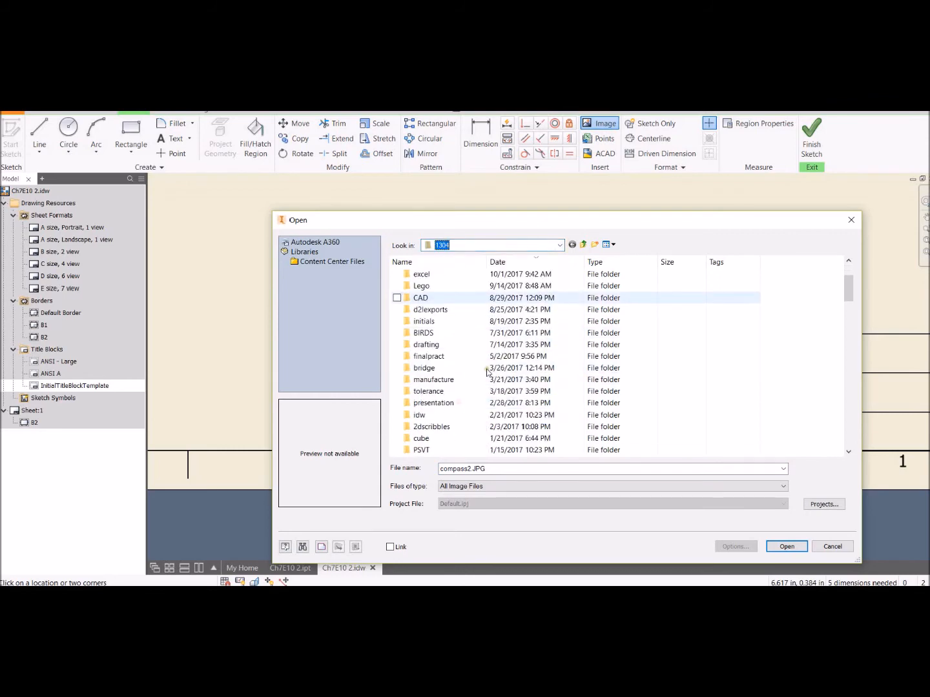
{"action": "scroll", "coordinate": [490, 373], "scroll_direction": "down", "scroll_amount": 3}
{"action": "left_click", "coordinate": [449, 368]}
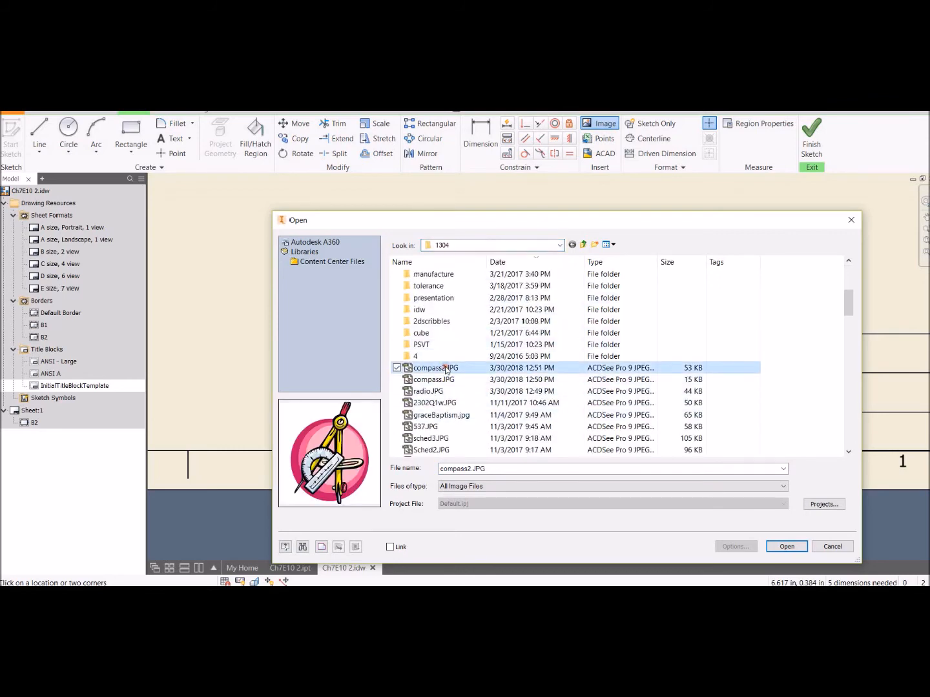
{"action": "left_click", "coordinate": [787, 546]}
{"action": "left_click", "coordinate": [584, 342]}
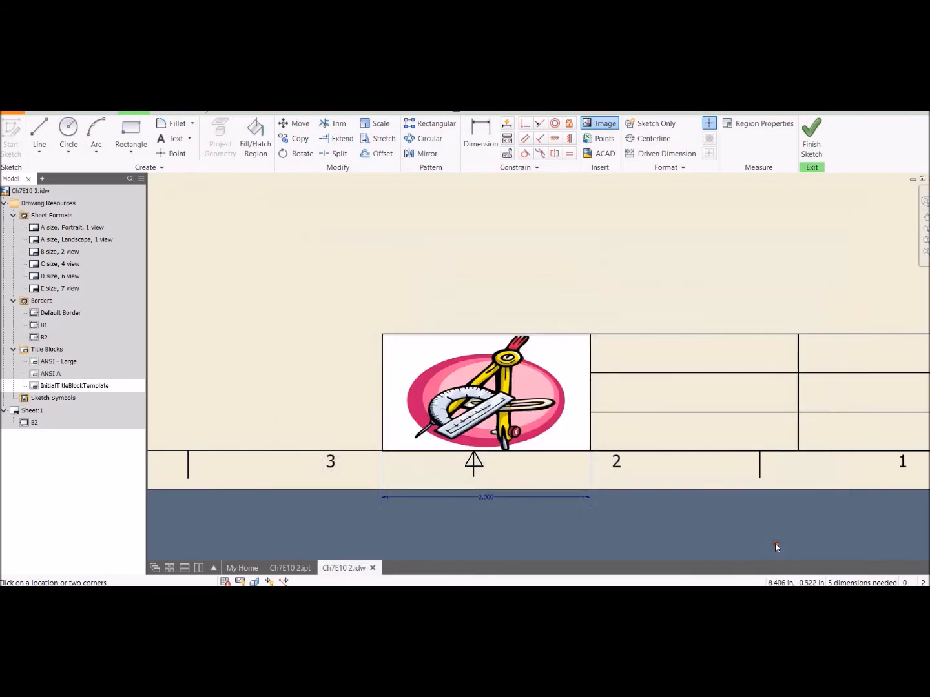
{"action": "scroll", "coordinate": [533, 309], "scroll_direction": "up", "scroll_amount": 2}
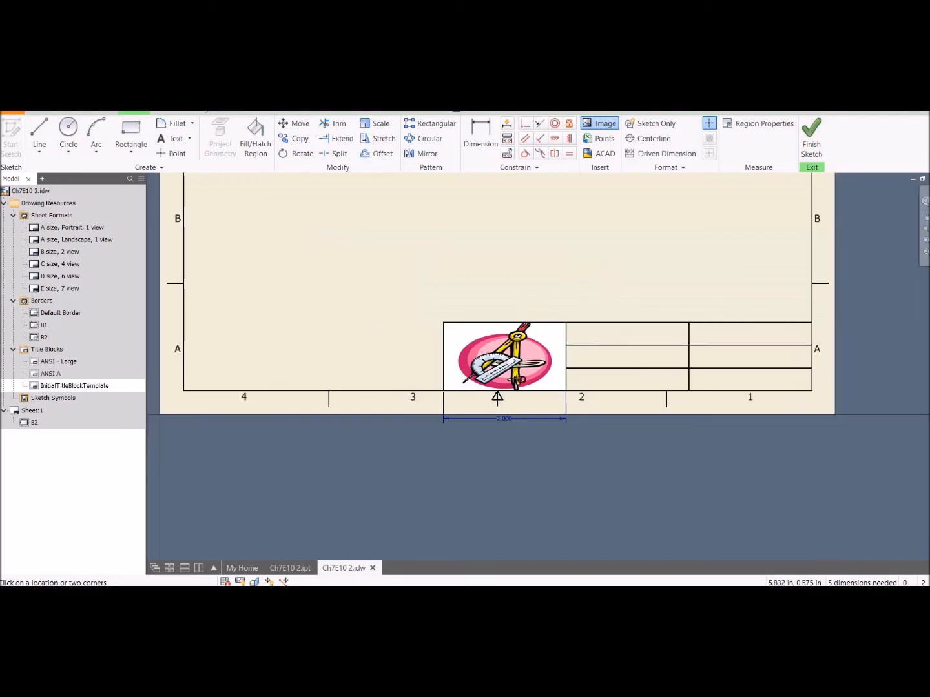
{"action": "middle_click_drag", "start_coordinate": [484, 249], "coordinate": [365, 264]}
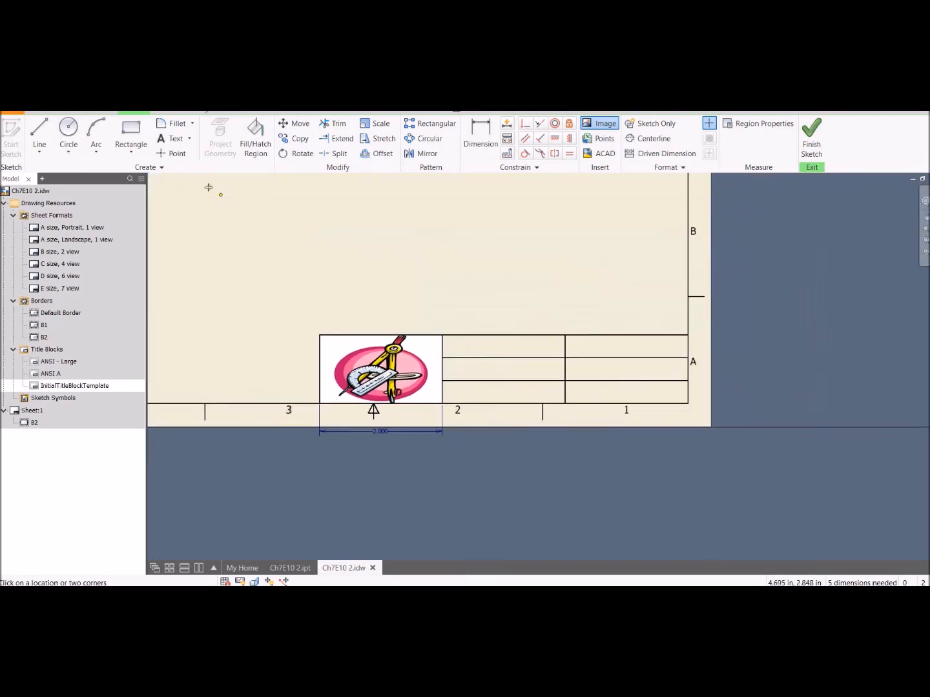
- Add the text ENGR 1304 to the grid's upper-left cell beside the logo, centered horizontally and vertically
{"action": "left_click", "coordinate": [169, 139]}
{"action": "left_click_drag", "start_coordinate": [441, 334], "coordinate": [564, 358]}
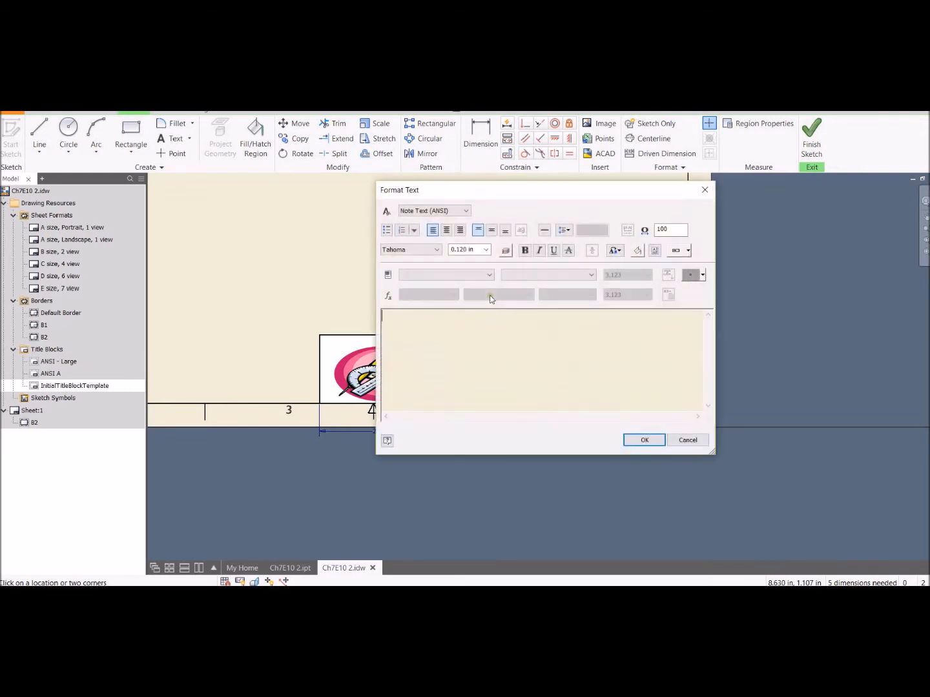
{"action": "left_click", "coordinate": [490, 231]}
{"action": "left_click", "coordinate": [446, 230]}
{"action": "type", "text": "ENGR 1304"}
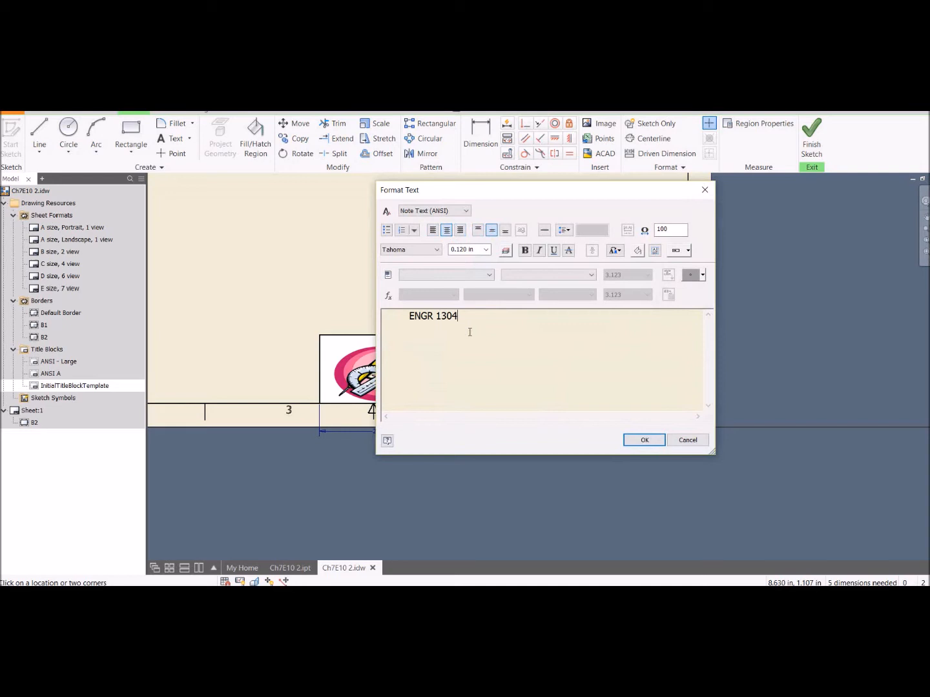
{"action": "left_click", "coordinate": [649, 443]}
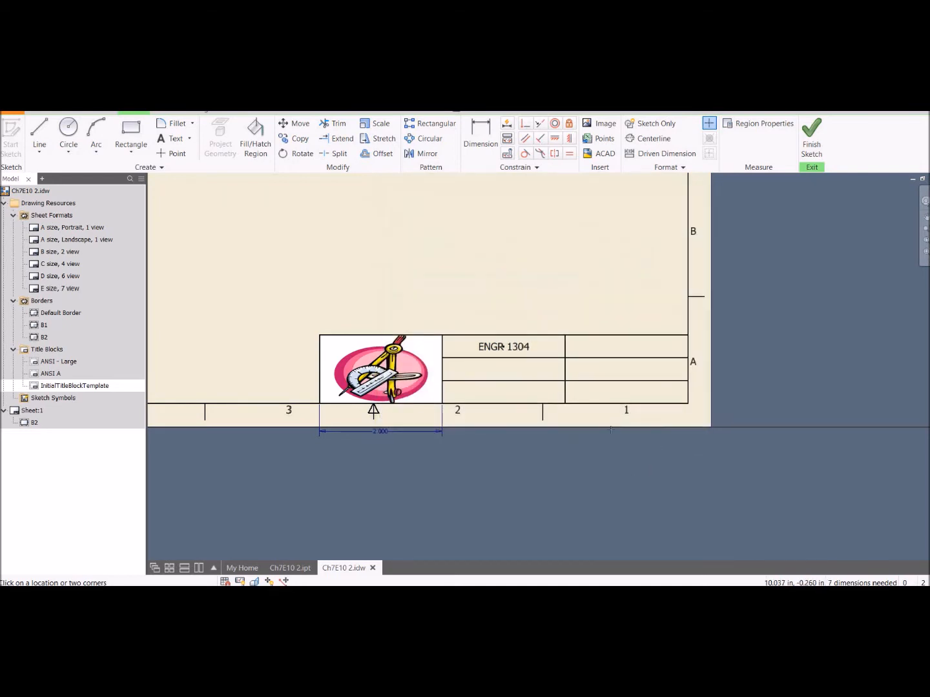
- Set the Subject in the drawing's iProperties summary to ENGR 1304
{"action": "scroll", "coordinate": [430, 314], "scroll_direction": "down", "scroll_amount": 2}
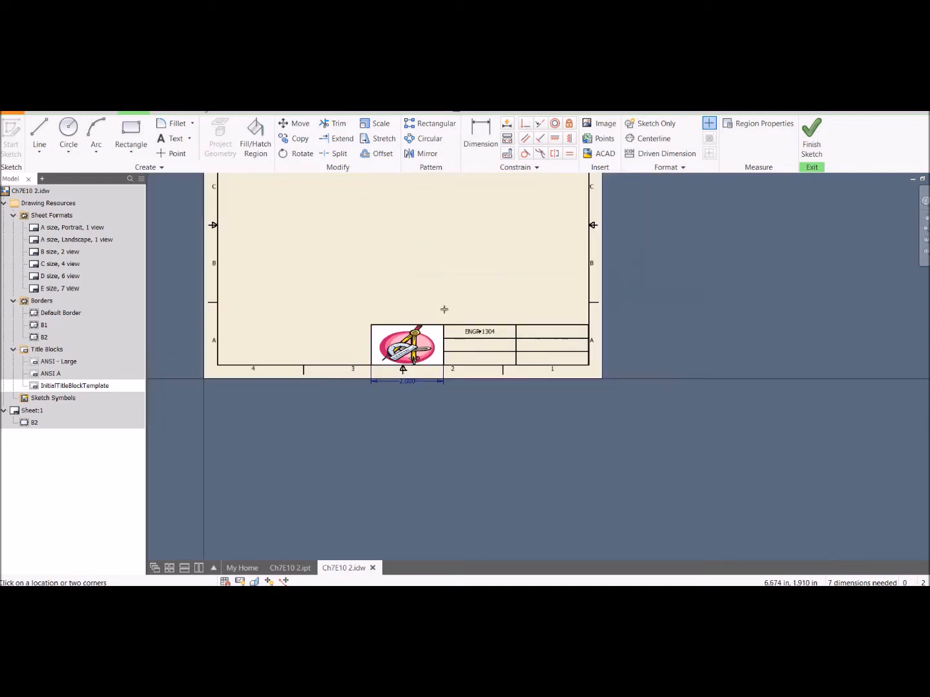
{"action": "scroll", "coordinate": [440, 306], "scroll_direction": "up", "scroll_amount": 5}
{"action": "middle_click_drag", "start_coordinate": [535, 307], "coordinate": [495, 257]}
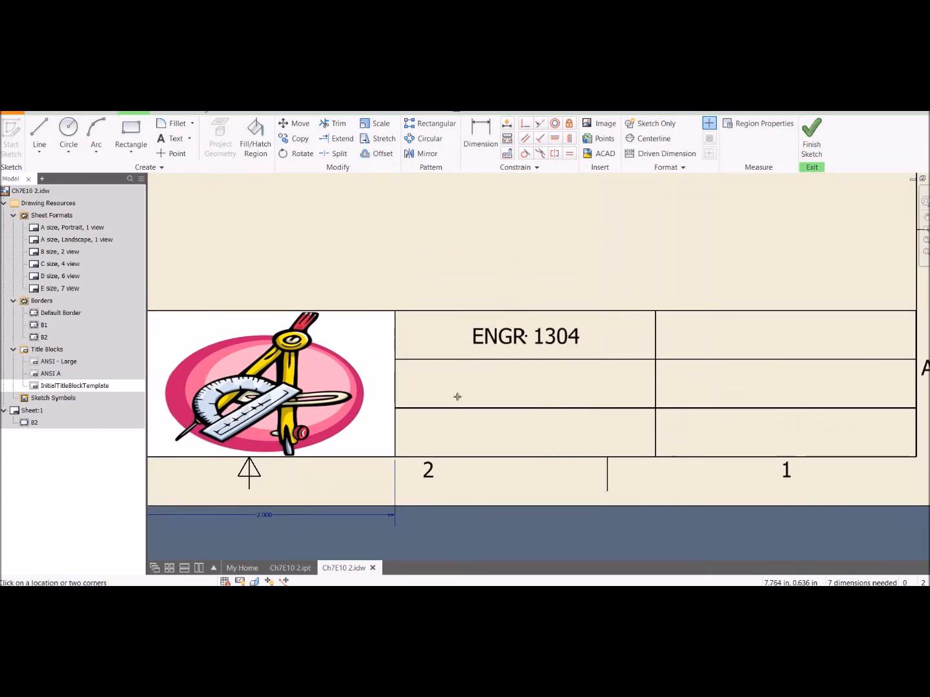
{"action": "left_click", "coordinate": [9, 113]}
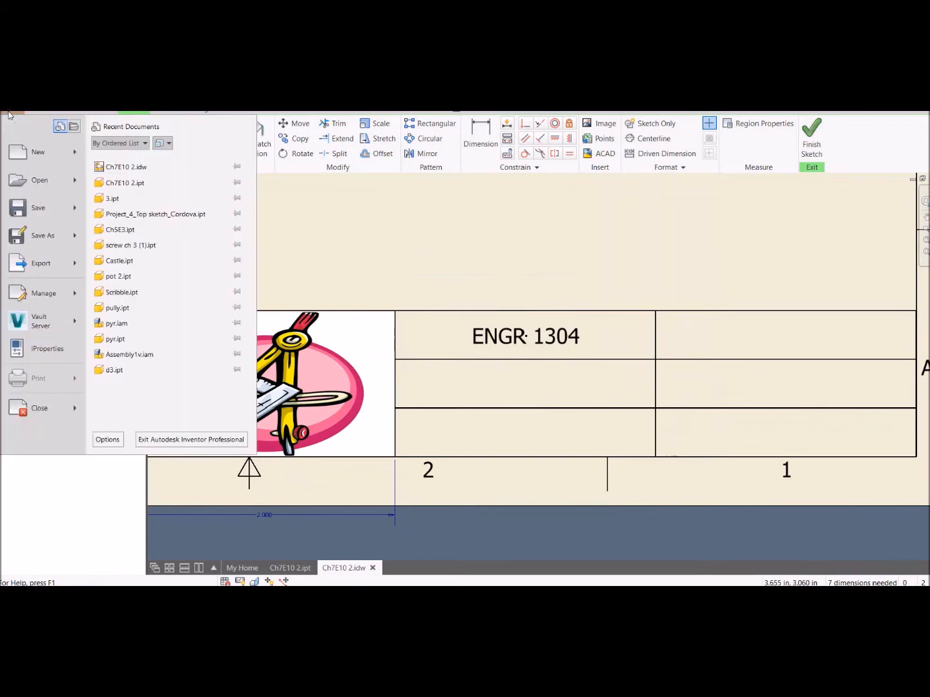
{"action": "left_click", "coordinate": [54, 349]}
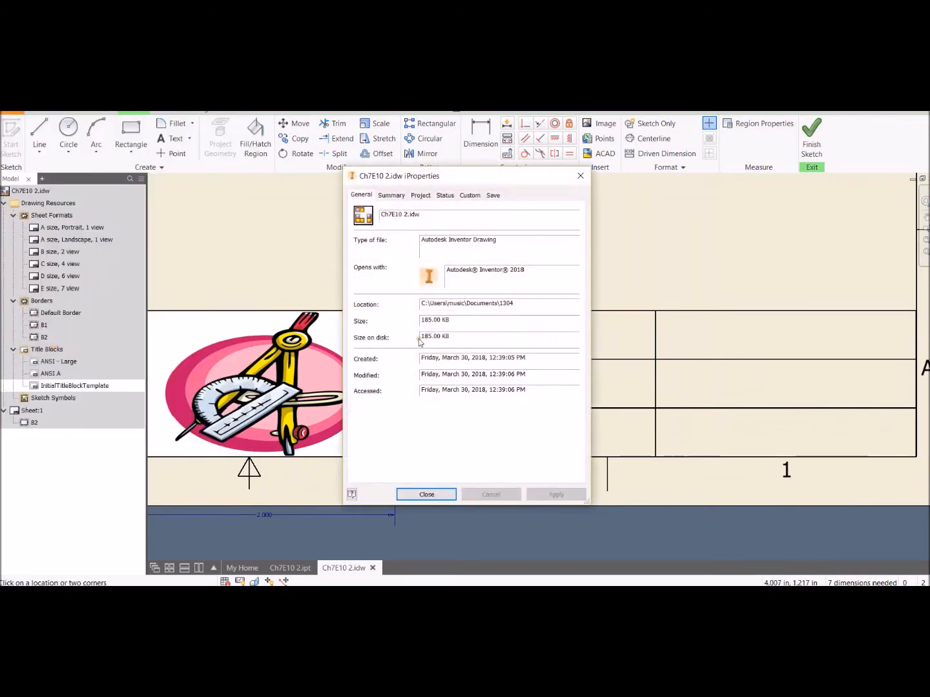
{"action": "left_click", "coordinate": [390, 196]}
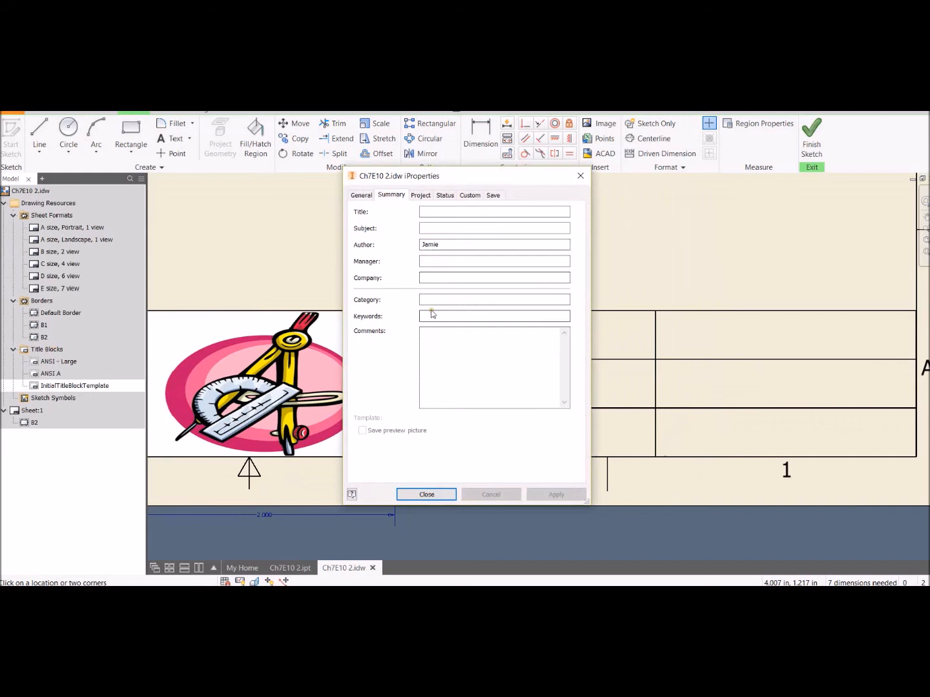
{"action": "left_click", "coordinate": [433, 229]}
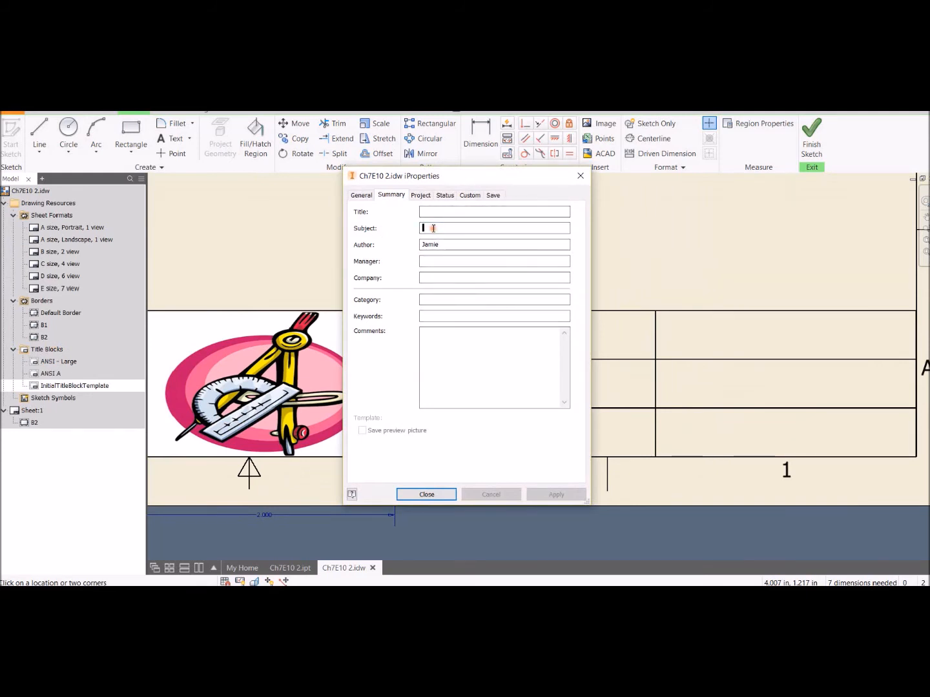
{"action": "type", "text": "ENGR 1304"}
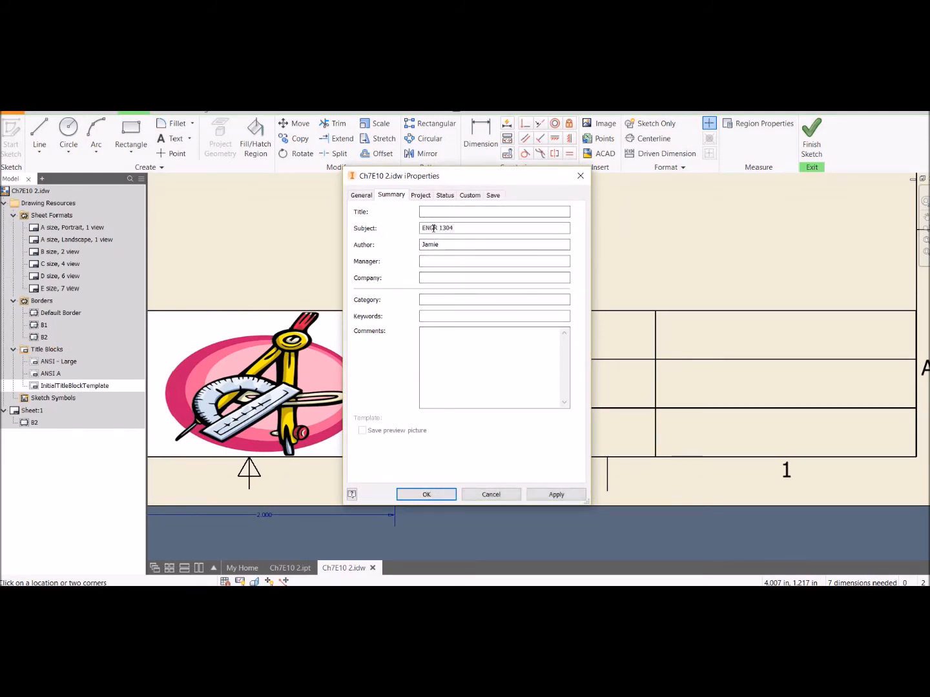
- Set the iProperties summary Title to Ch7E10 and Company to LSC, and apply the changes
{"action": "left_click", "coordinate": [492, 209]}
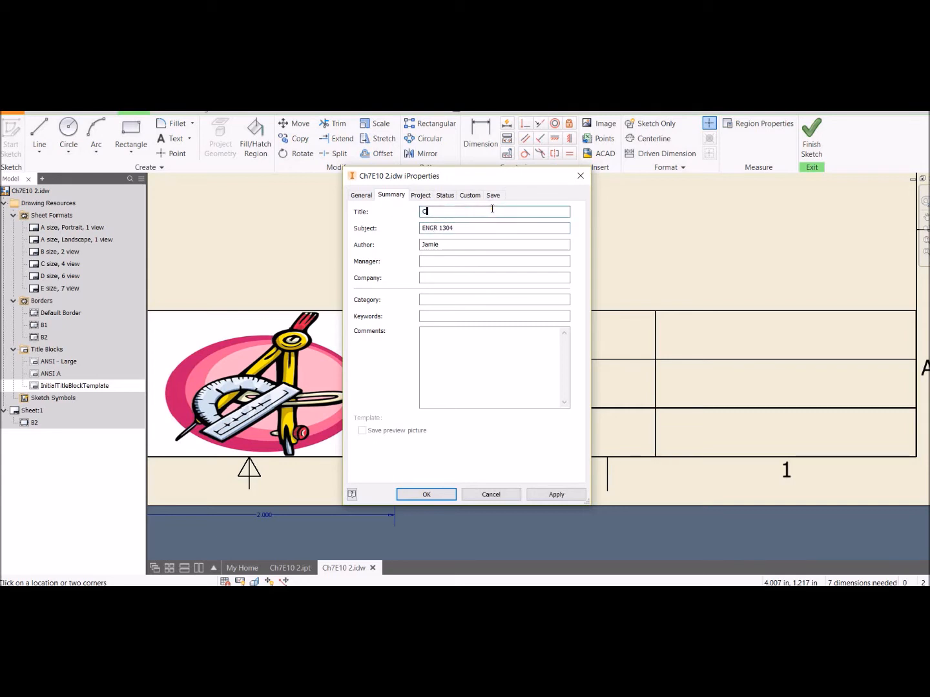
{"action": "type", "text": "Ch7E10"}
{"action": "left_click", "coordinate": [436, 278]}
{"action": "type", "text": "LSC"}
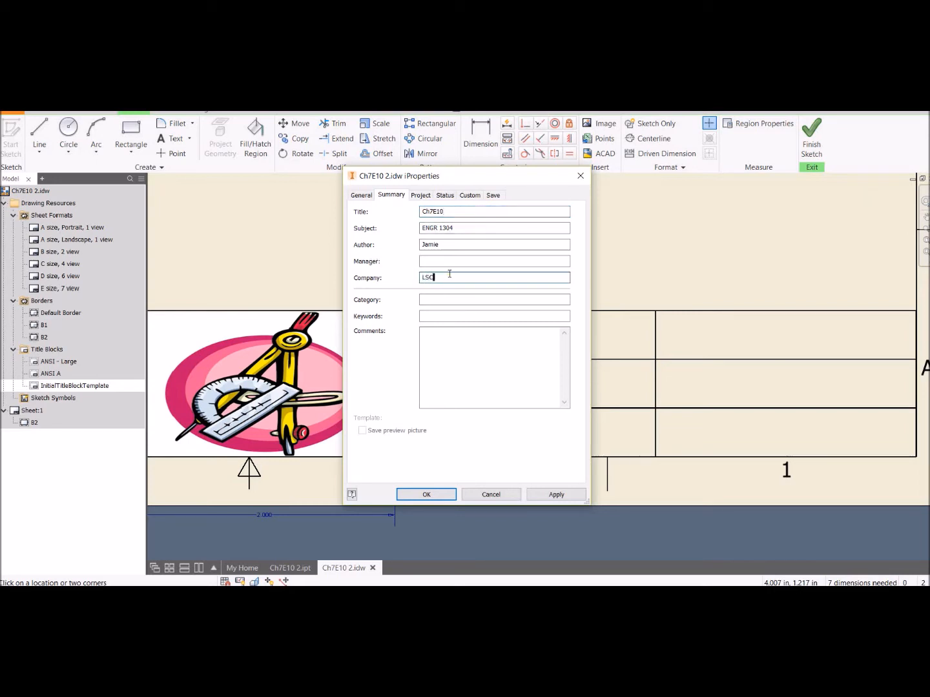
{"action": "left_click", "coordinate": [475, 347]}
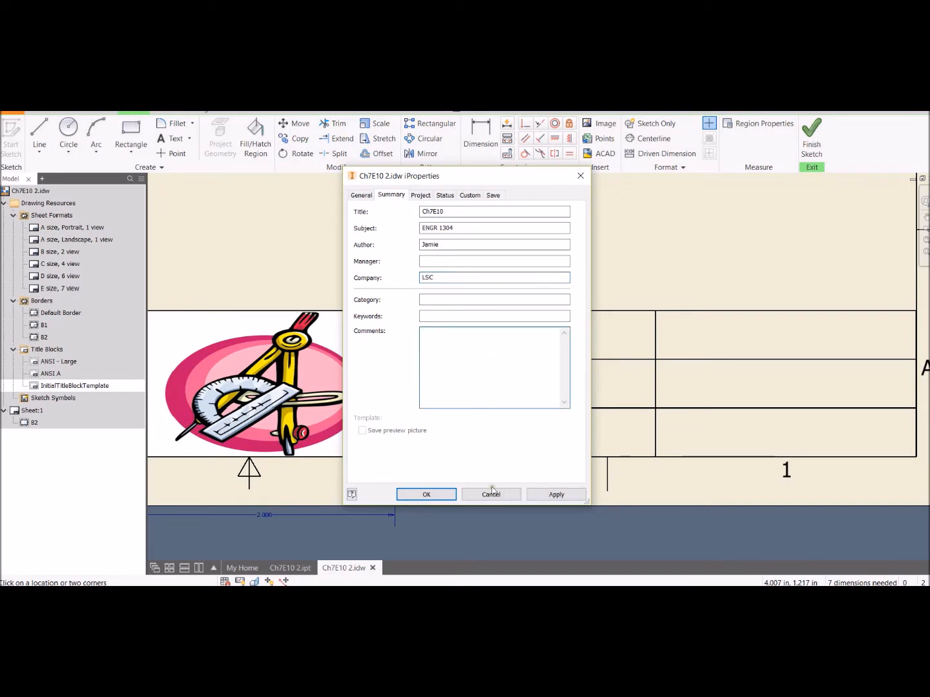
{"action": "left_click", "coordinate": [536, 497]}
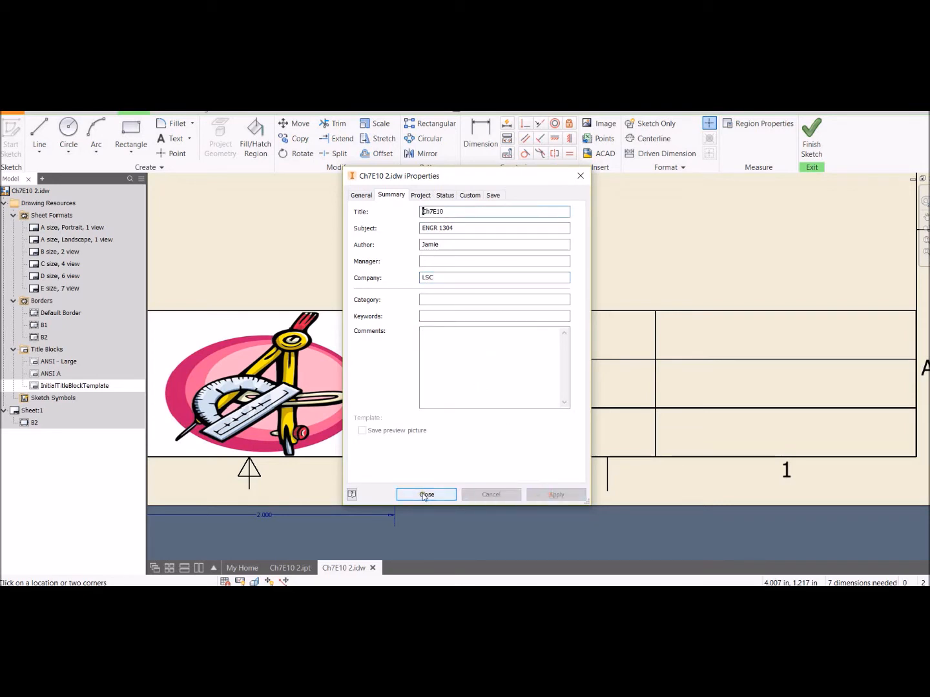
{"action": "left_click", "coordinate": [424, 496]}
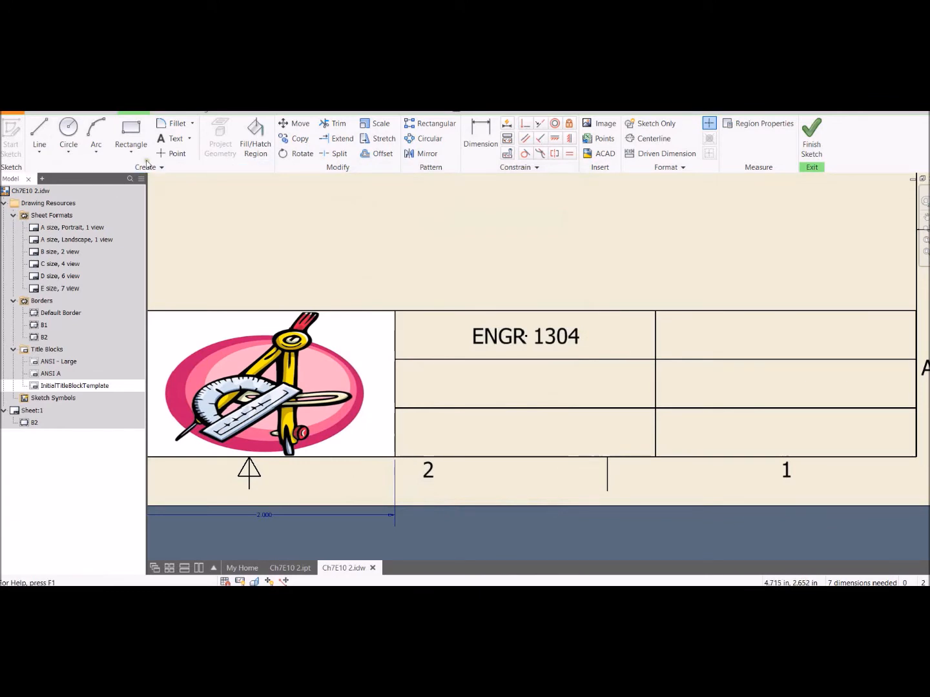
- Start a text box filling the cell below ENGR 1304, centered both ways, with the text UNITS:
{"action": "left_click", "coordinate": [166, 139]}
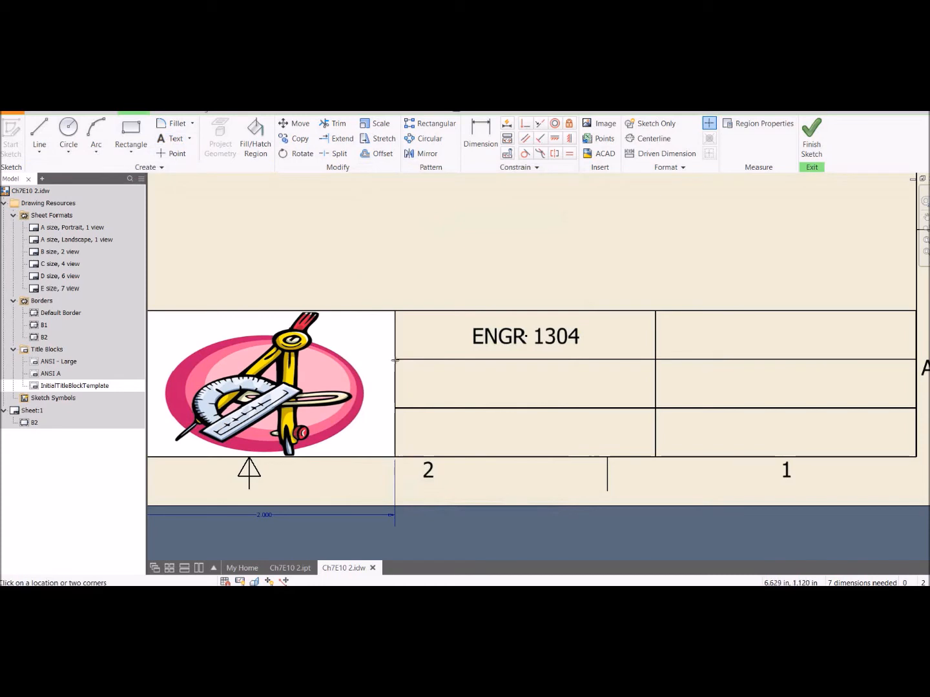
{"action": "left_click_drag", "start_coordinate": [394, 359], "coordinate": [655, 408]}
{"action": "left_click", "coordinate": [654, 408]}
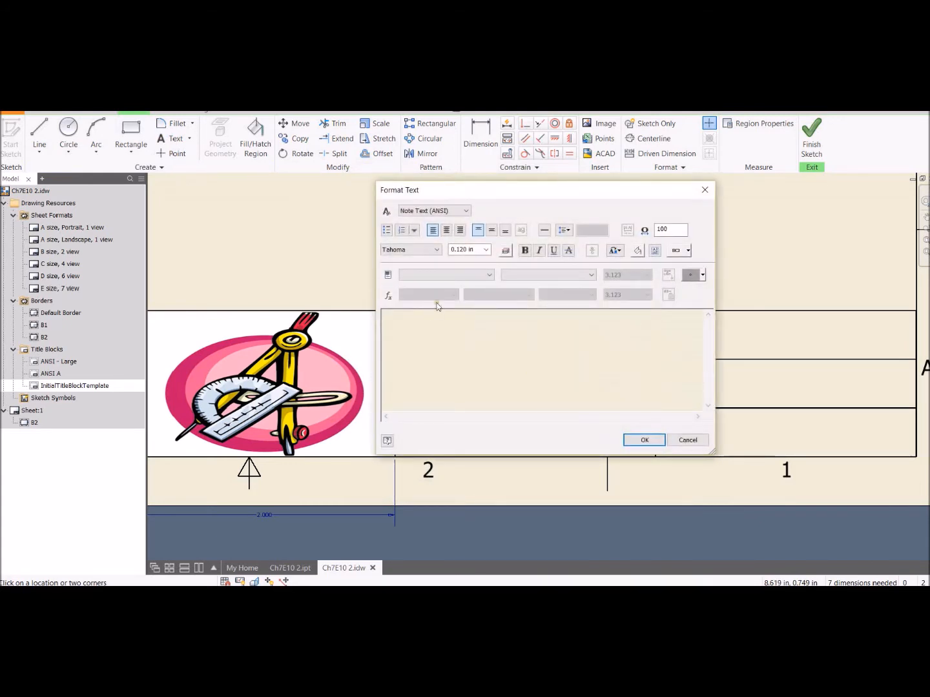
{"action": "left_click", "coordinate": [444, 231]}
{"action": "left_click", "coordinate": [491, 231]}
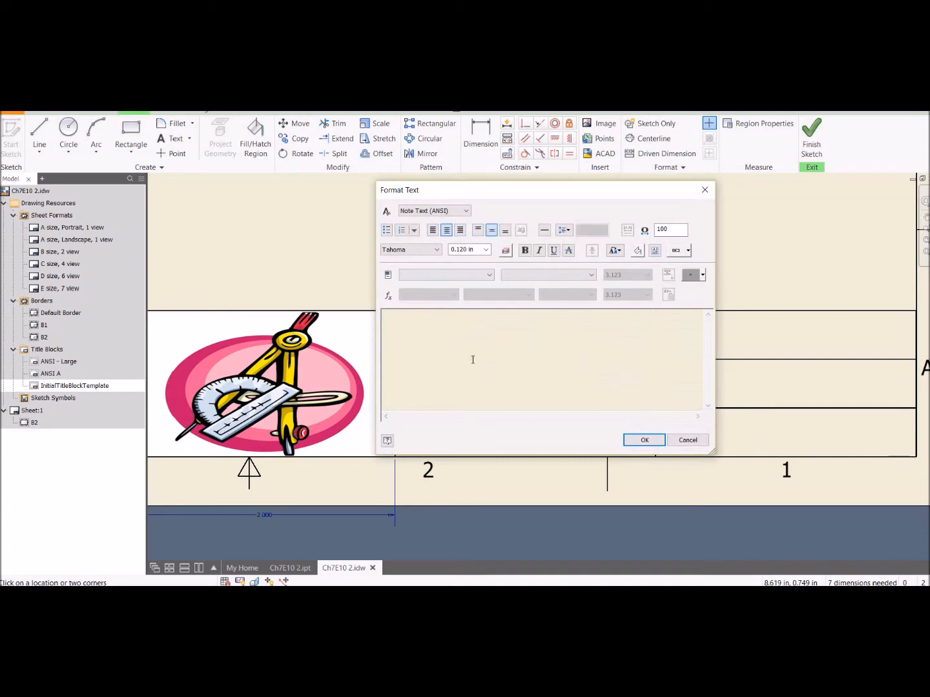
{"action": "type", "text": "UNITS:"}
- Examine the drawing, model and sheet properties available for insertion into the units text
{"action": "left_click", "coordinate": [440, 278]}
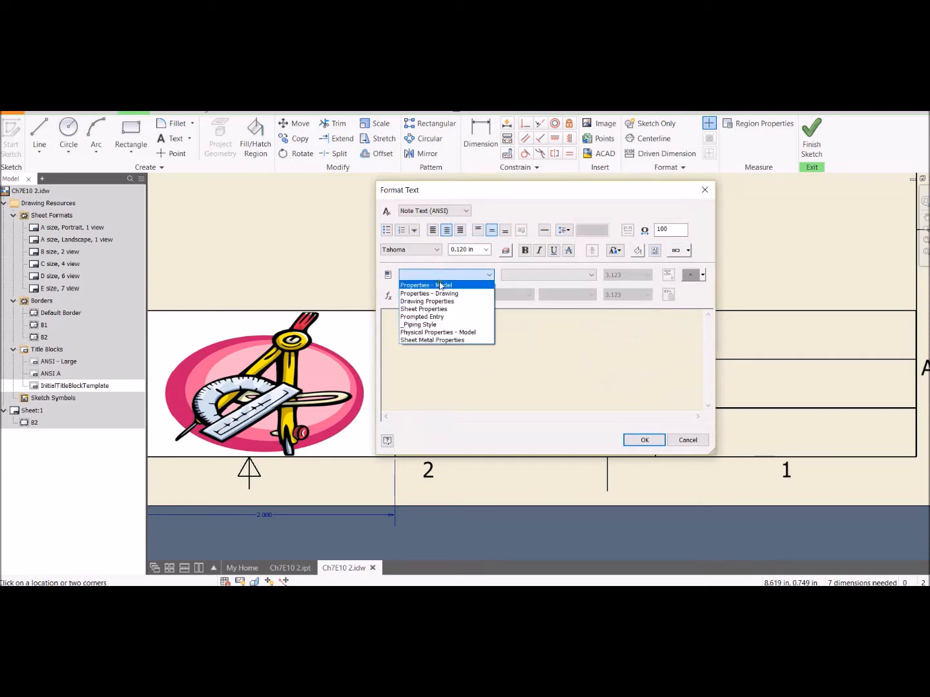
{"action": "left_click", "coordinate": [430, 294]}
{"action": "left_click", "coordinate": [541, 277]}
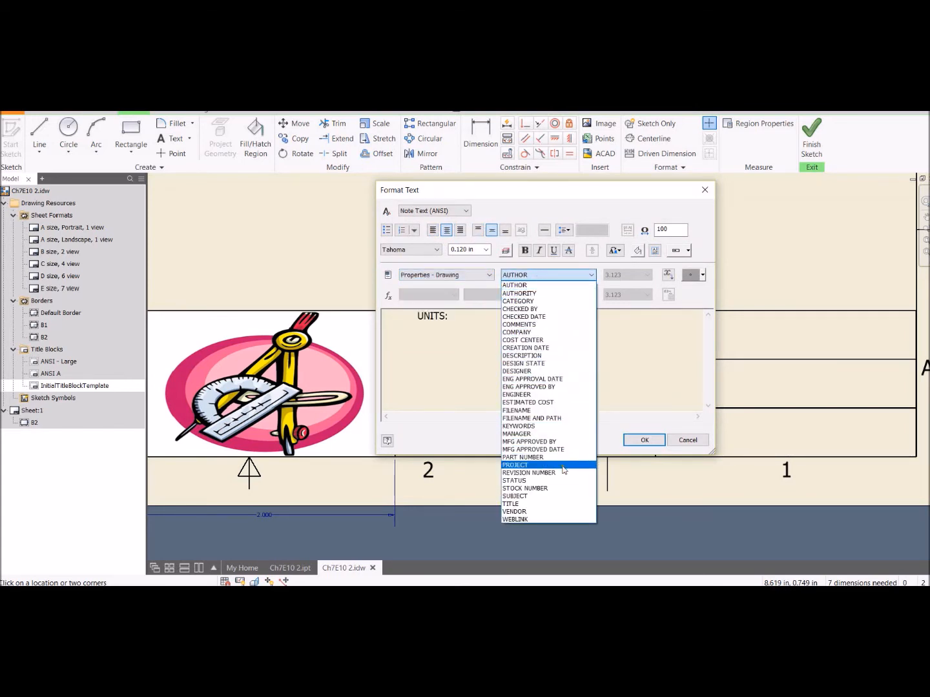
{"action": "left_click", "coordinate": [541, 274]}
{"action": "left_click", "coordinate": [489, 275]}
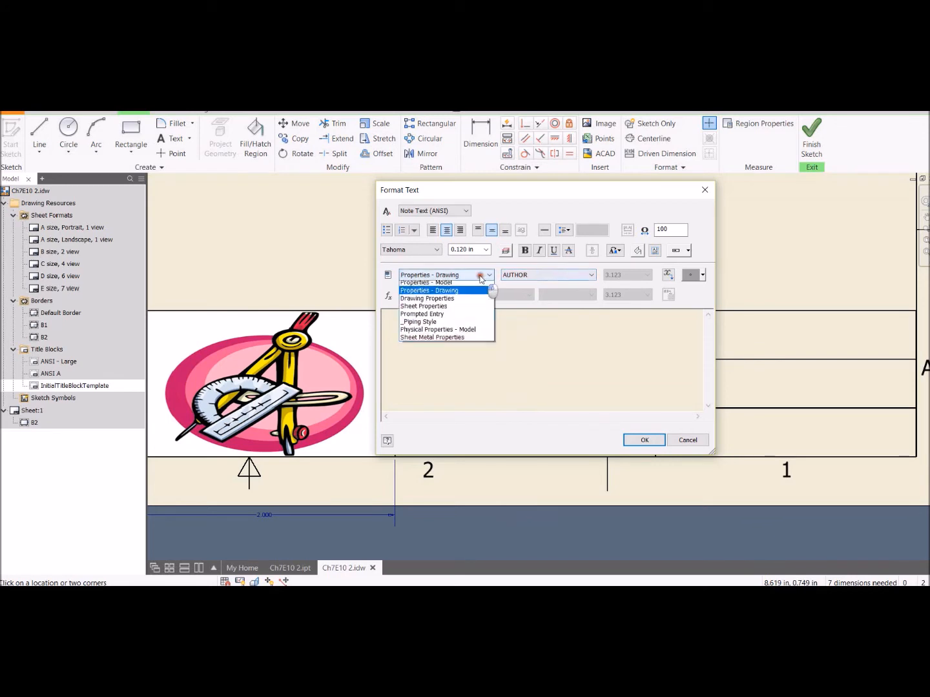
{"action": "left_click", "coordinate": [452, 293]}
{"action": "left_click", "coordinate": [575, 276]}
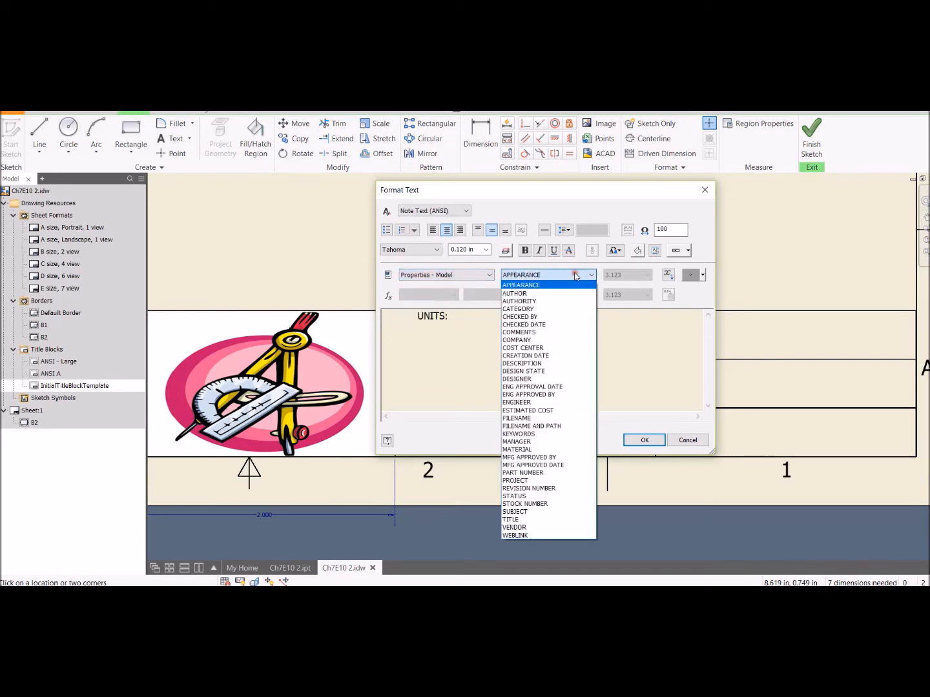
{"action": "left_click", "coordinate": [561, 274]}
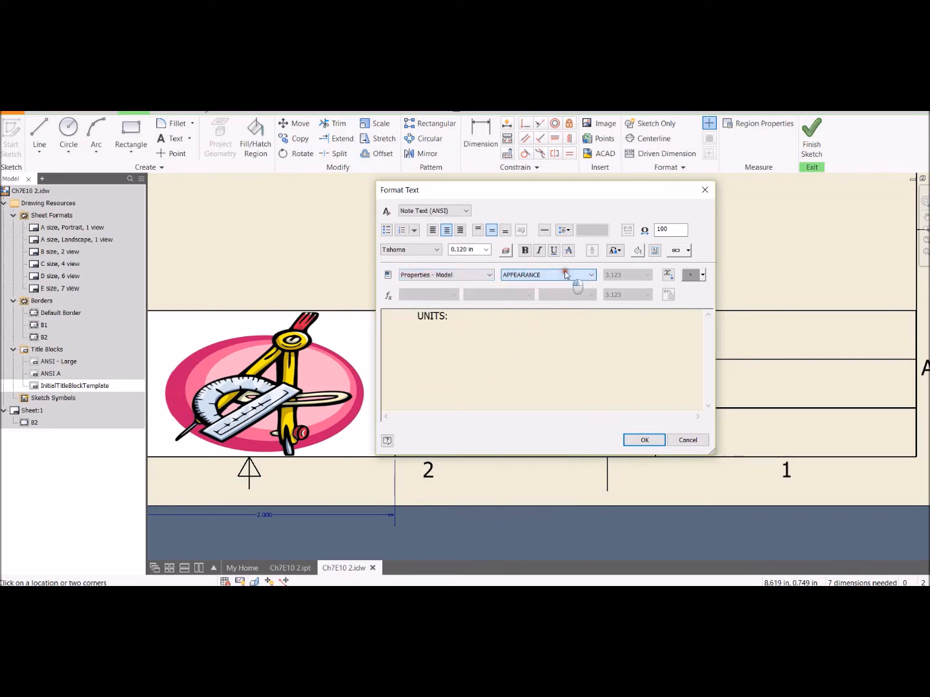
{"action": "left_click", "coordinate": [479, 275]}
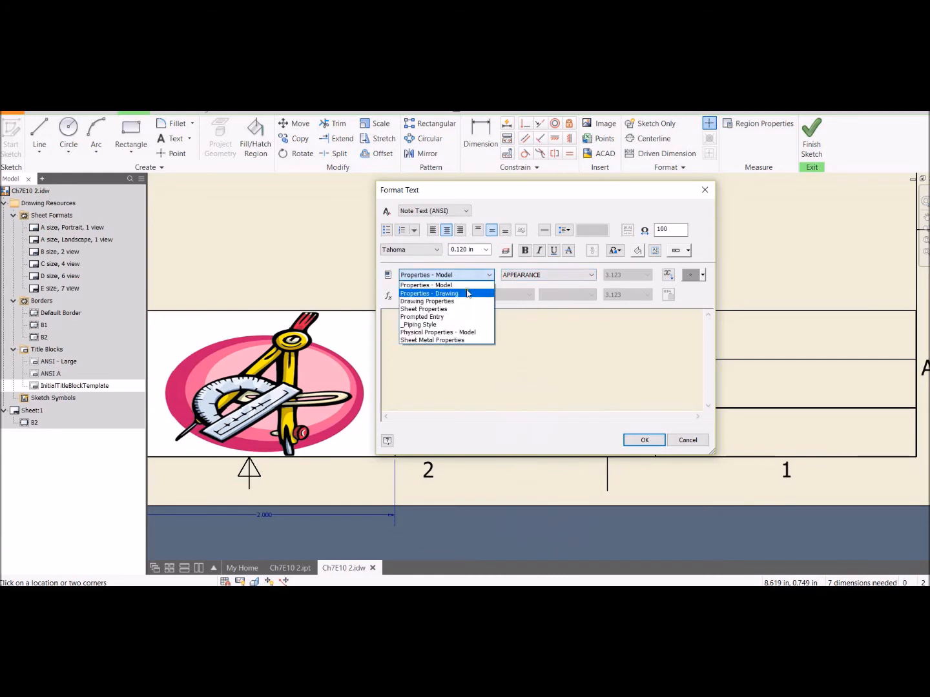
{"action": "left_click", "coordinate": [463, 310]}
{"action": "left_click", "coordinate": [561, 277]}
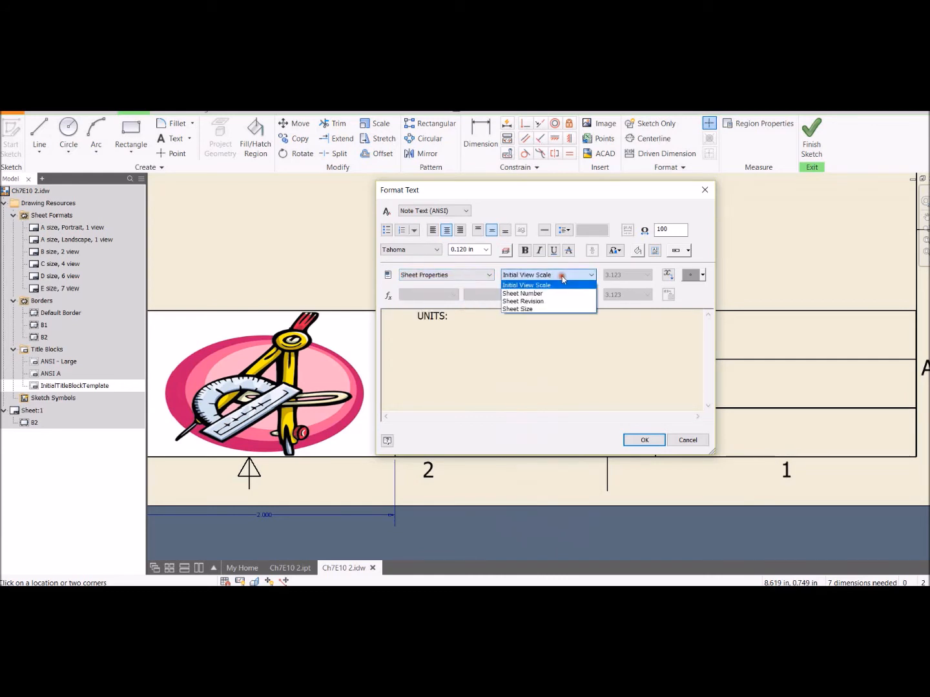
{"action": "left_click", "coordinate": [561, 274]}
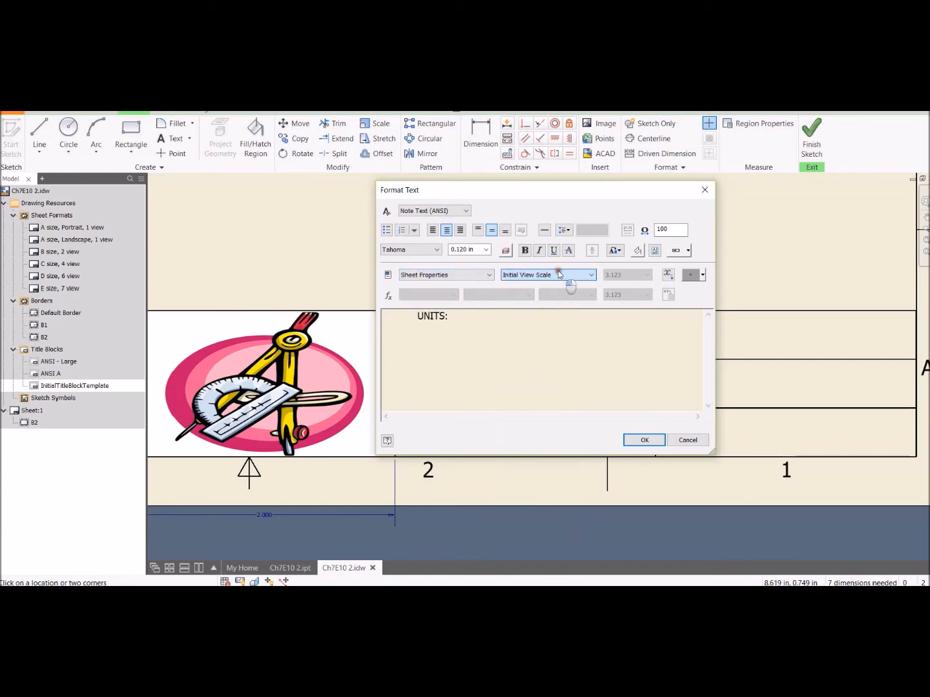
- Make the cell's text a prompted entry with the prompt <units>
{"action": "left_click", "coordinate": [478, 275]}
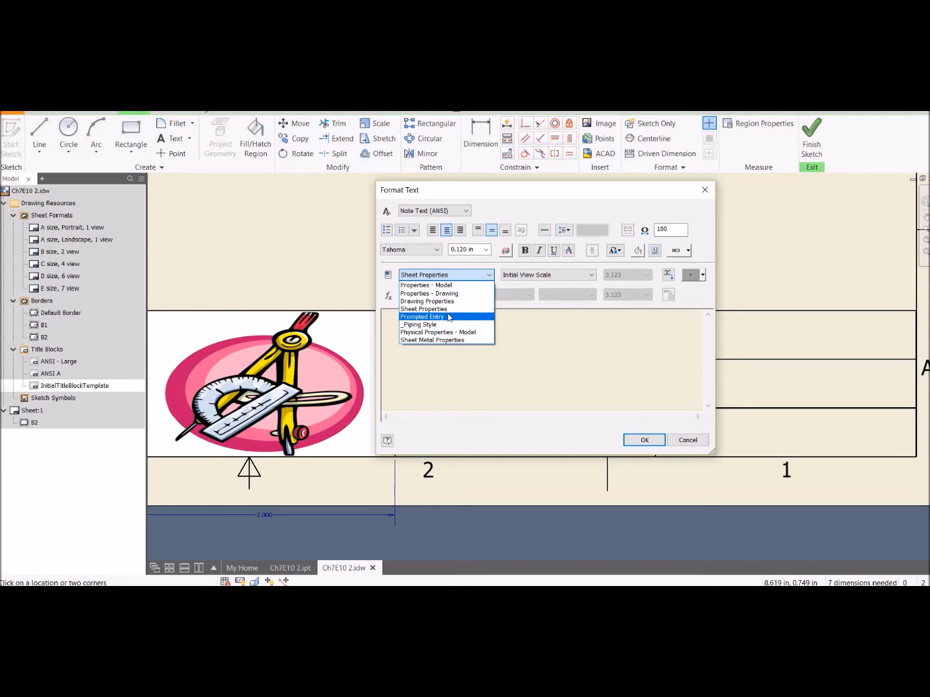
{"action": "left_click", "coordinate": [448, 316]}
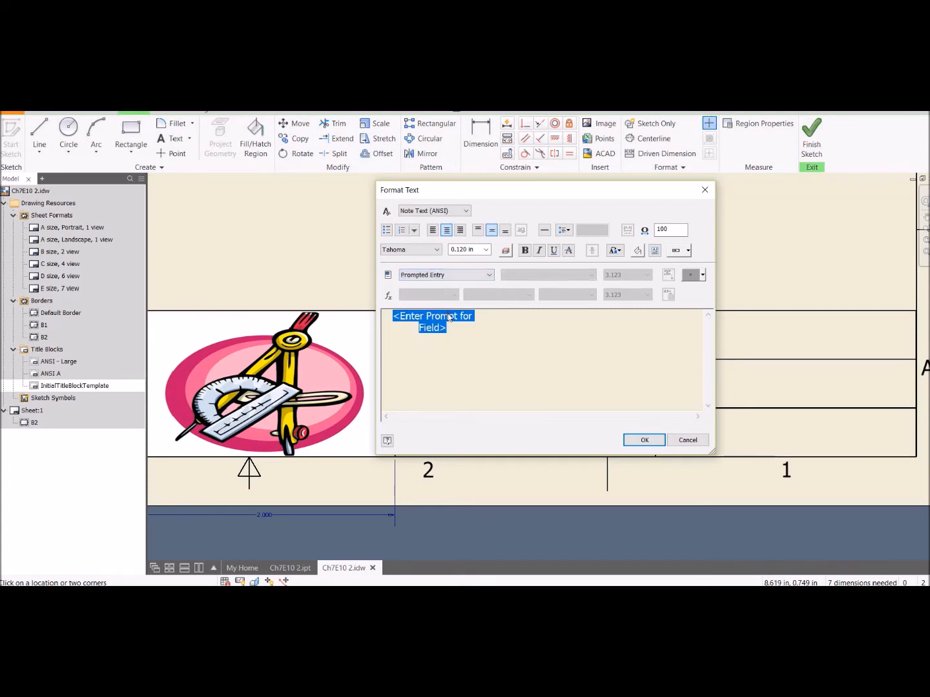
{"action": "left_click", "coordinate": [410, 316]}
{"action": "left_click_drag", "start_coordinate": [400, 311], "coordinate": [441, 327]}
{"action": "type", "text": "units>"}
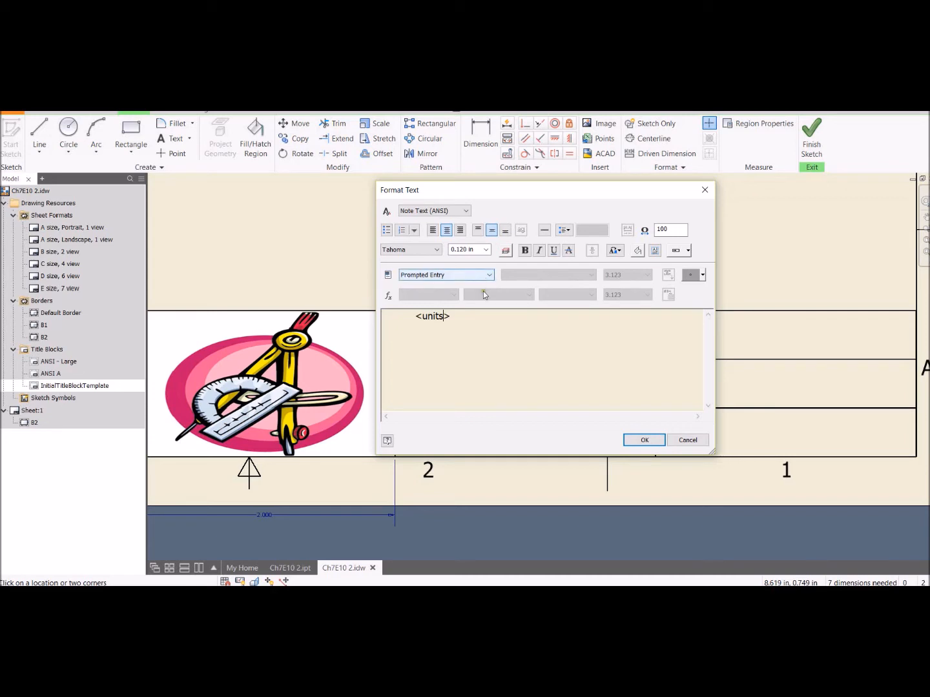
{"action": "left_click", "coordinate": [644, 440]}
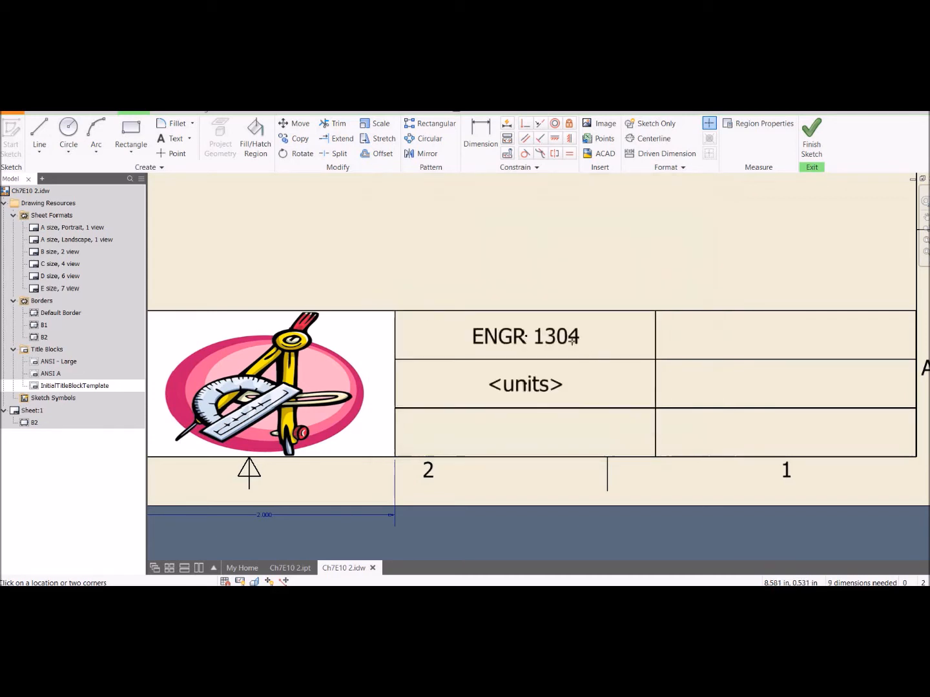
- Add the label UNITS: in front of the <units> prompt in the cell below ENGR 1304
{"action": "double_click", "coordinate": [523, 387]}
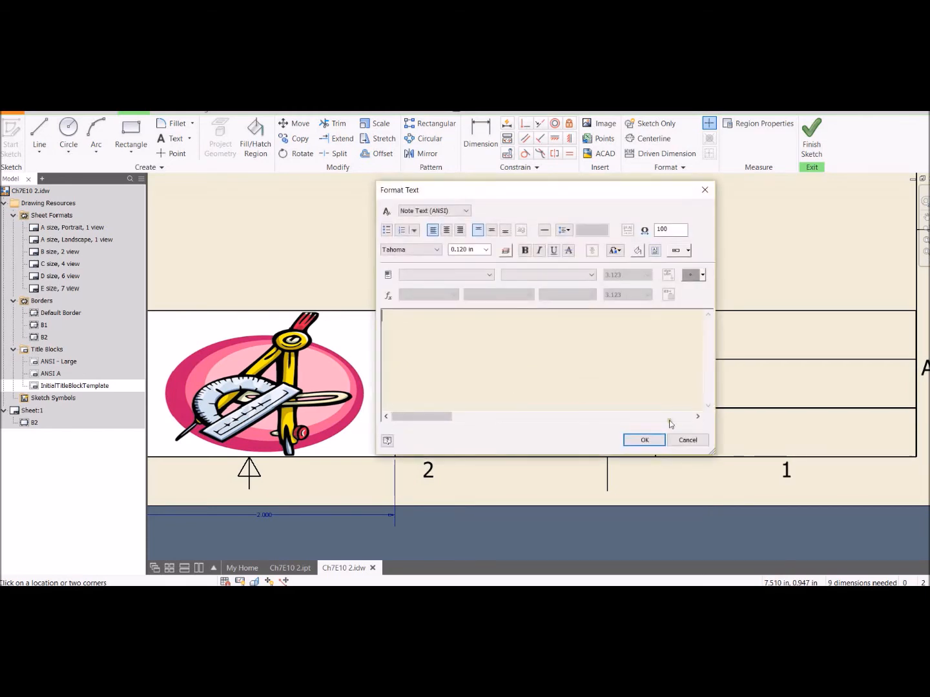
{"action": "left_click", "coordinate": [678, 438]}
{"action": "right_click", "coordinate": [543, 386]}
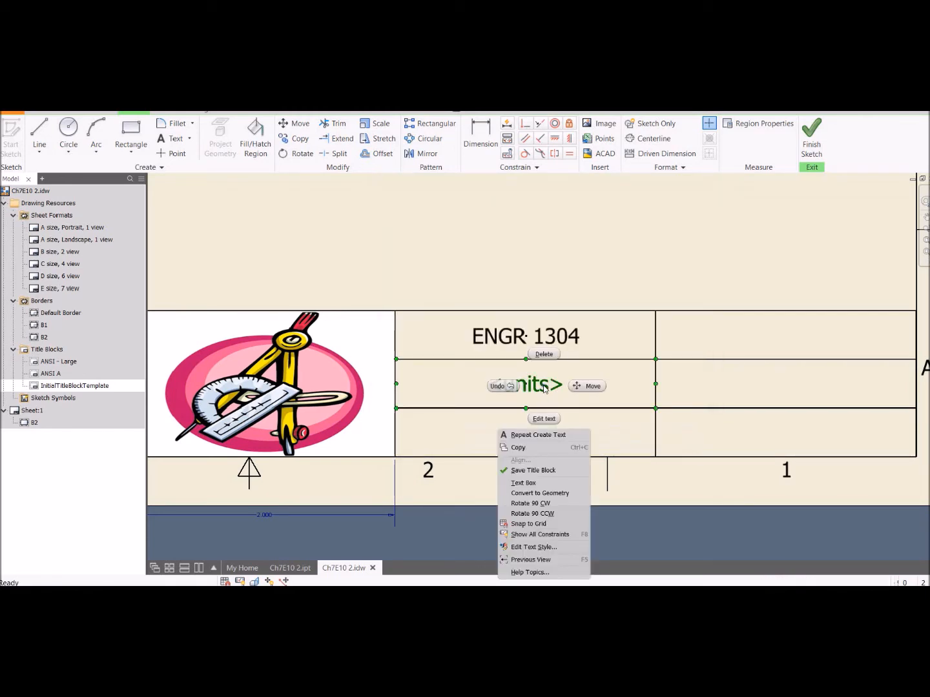
{"action": "left_click", "coordinate": [544, 419]}
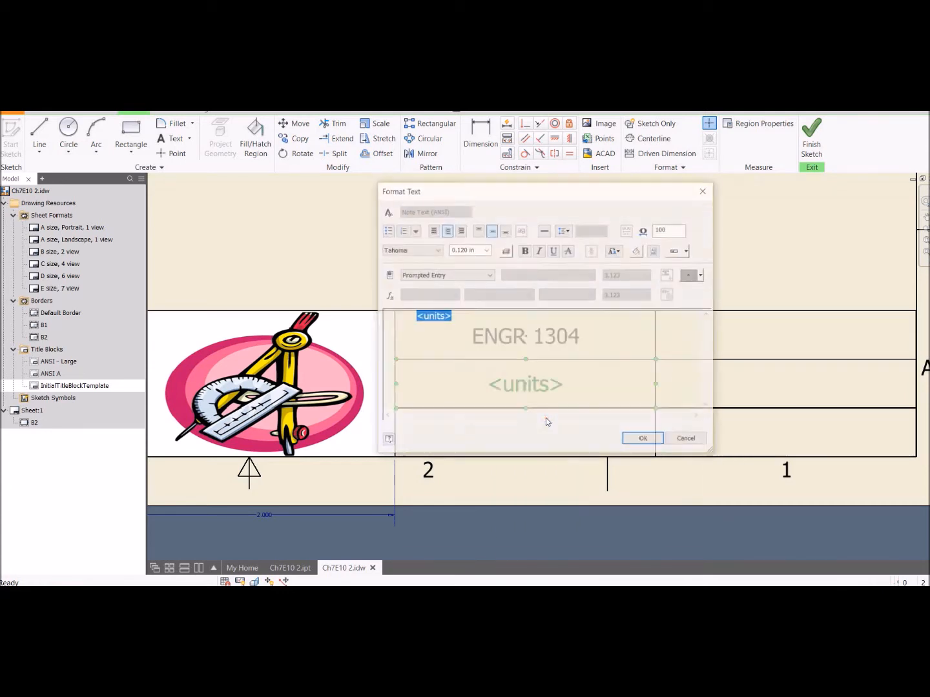
{"action": "left_click", "coordinate": [417, 317]}
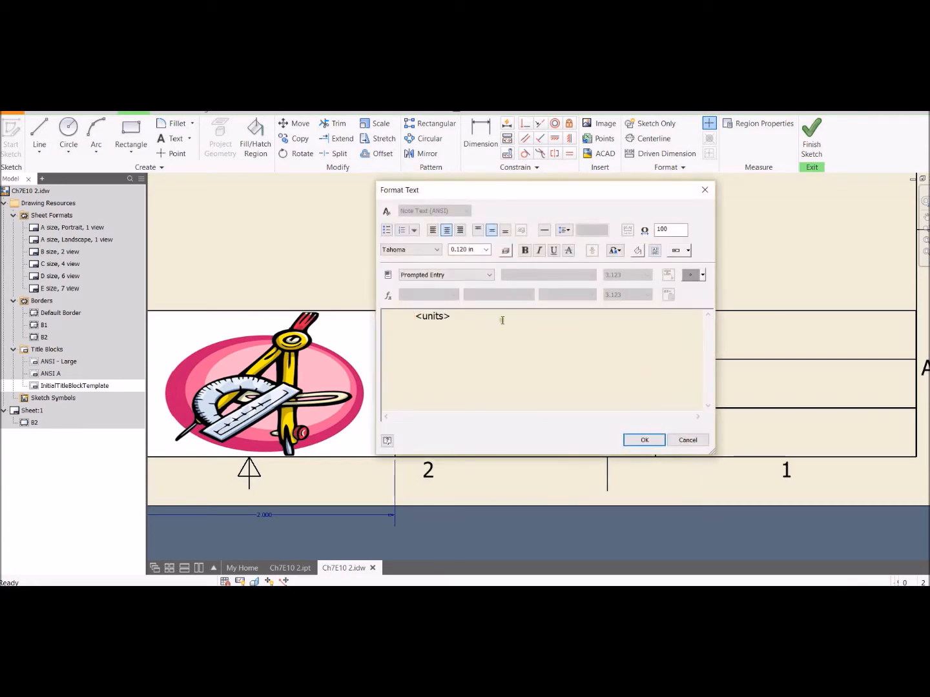
{"action": "type", "text": "UNITS:"}
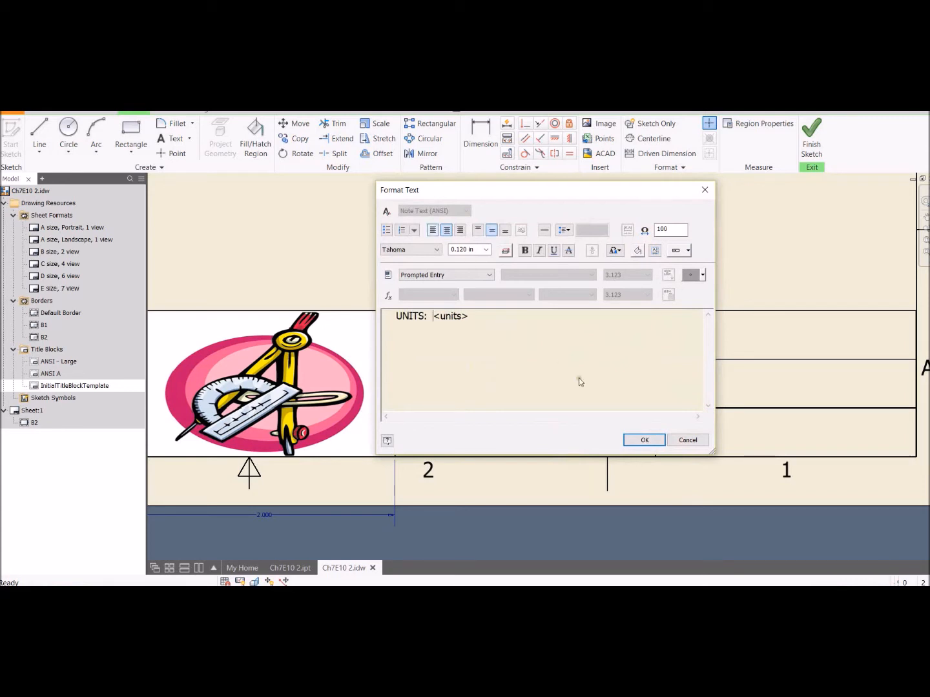
{"action": "left_click", "coordinate": [644, 440]}
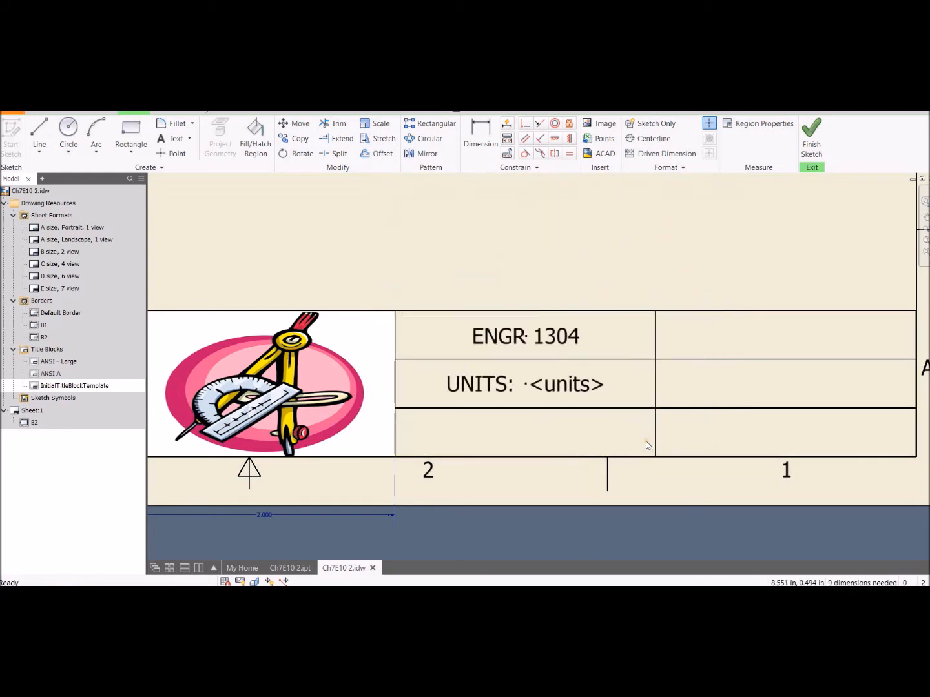
- Add a text box filling the cell below UNITS with the drawing property AUTHOR, centered horizontally and vertically
{"action": "left_click", "coordinate": [172, 138]}
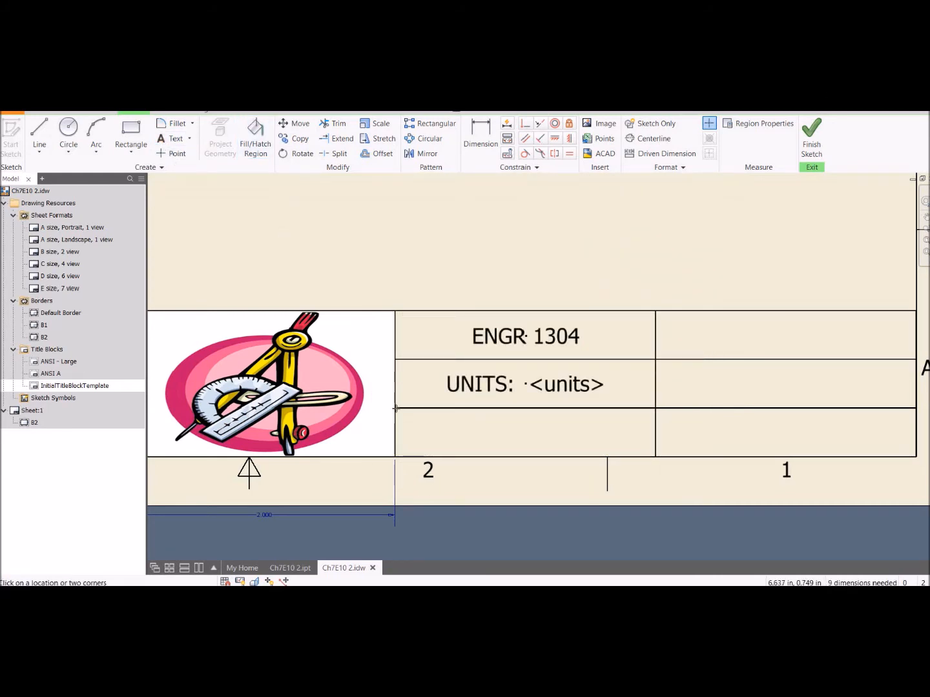
{"action": "left_click_drag", "start_coordinate": [393, 409], "coordinate": [653, 456]}
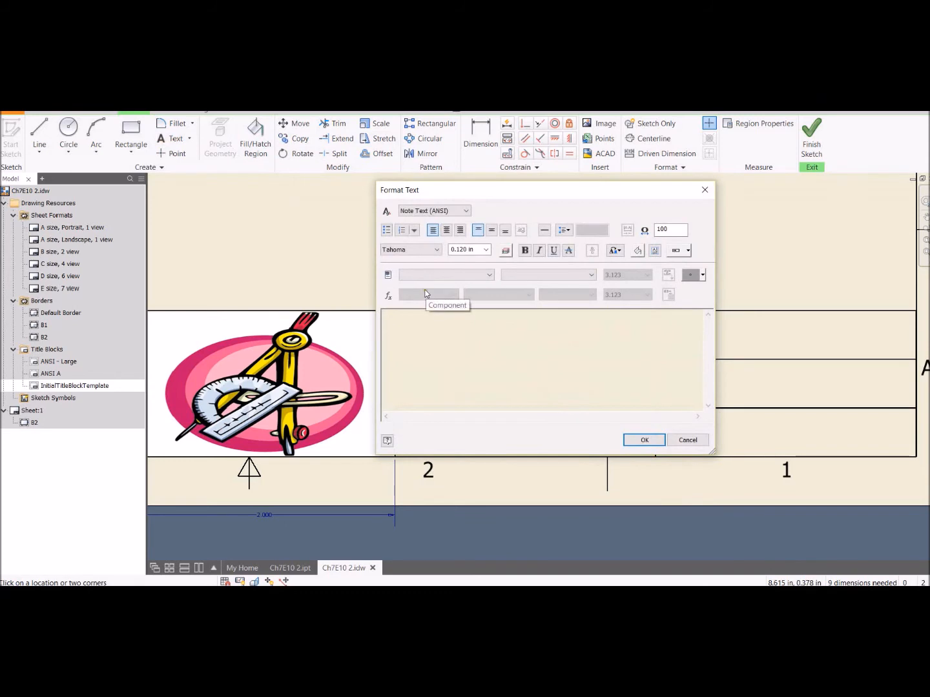
{"action": "left_click", "coordinate": [468, 275]}
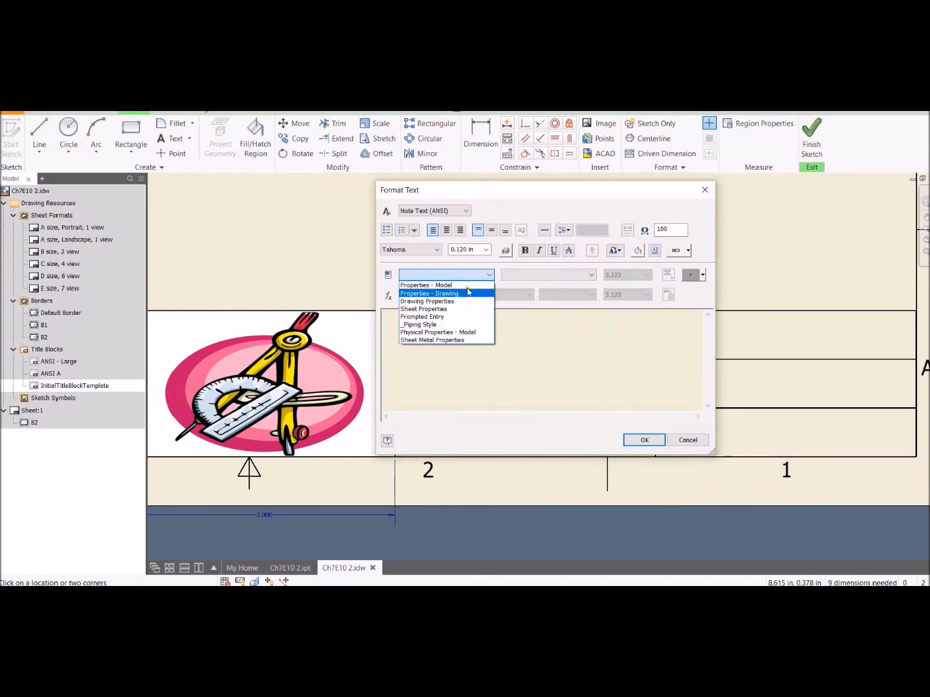
{"action": "left_click", "coordinate": [468, 293]}
{"action": "left_click", "coordinate": [546, 276]}
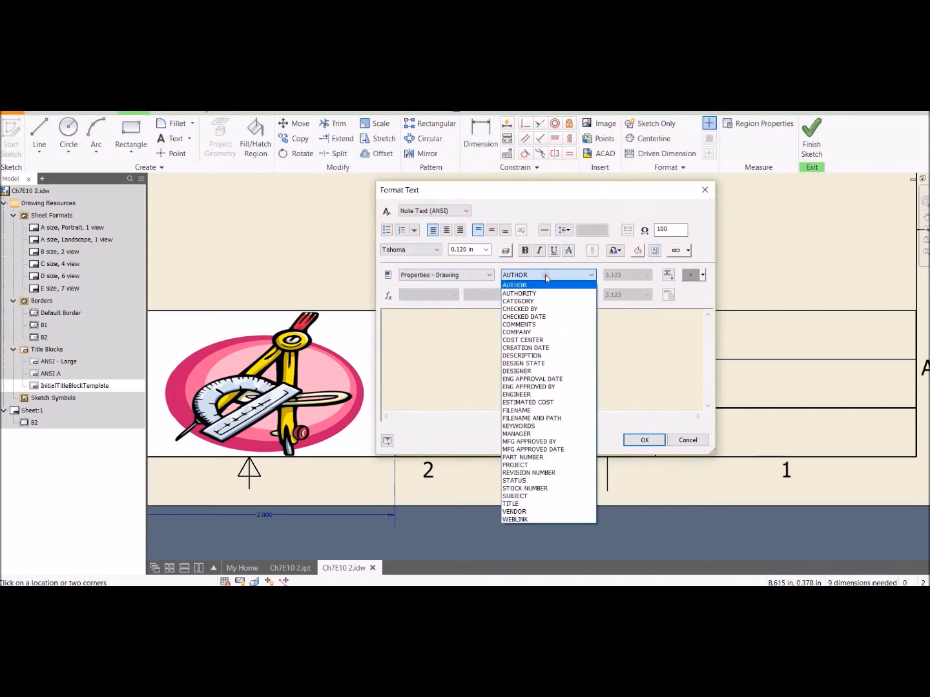
{"action": "left_click", "coordinate": [545, 284]}
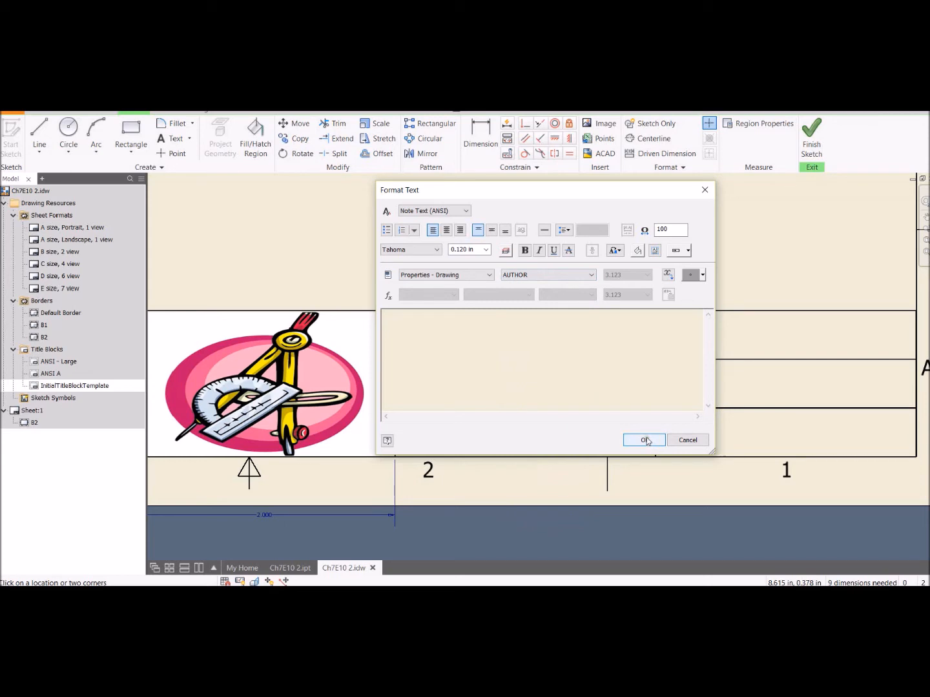
{"action": "left_click", "coordinate": [668, 274]}
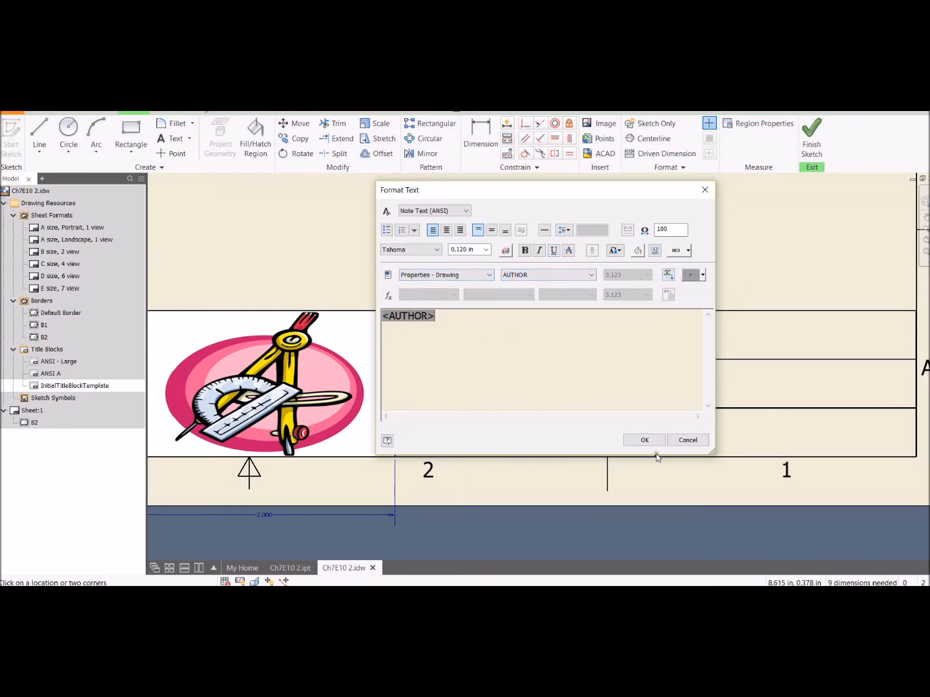
{"action": "left_click", "coordinate": [491, 231]}
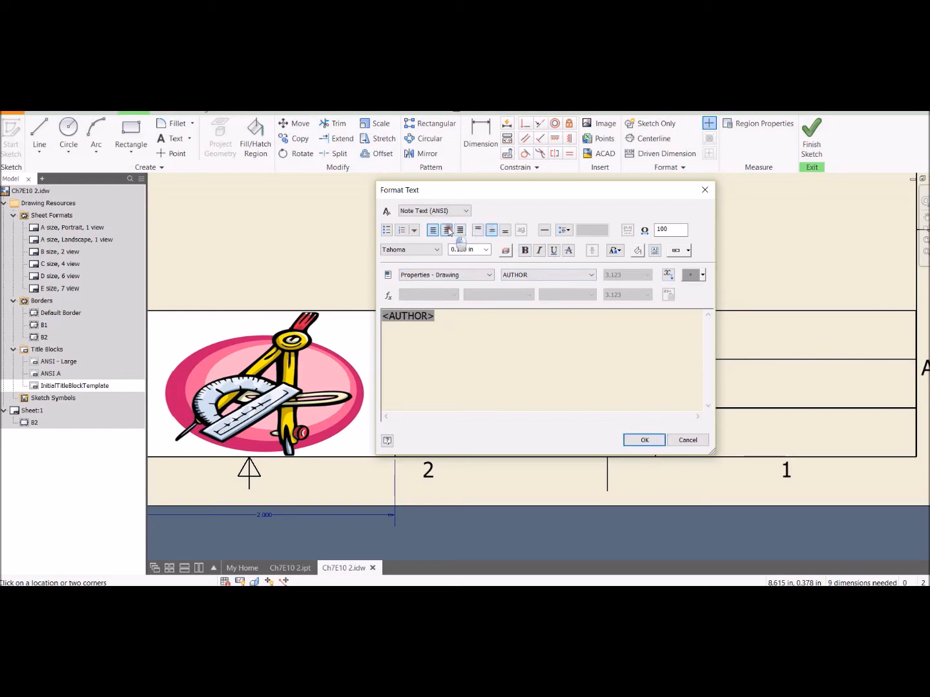
{"action": "left_click", "coordinate": [446, 232]}
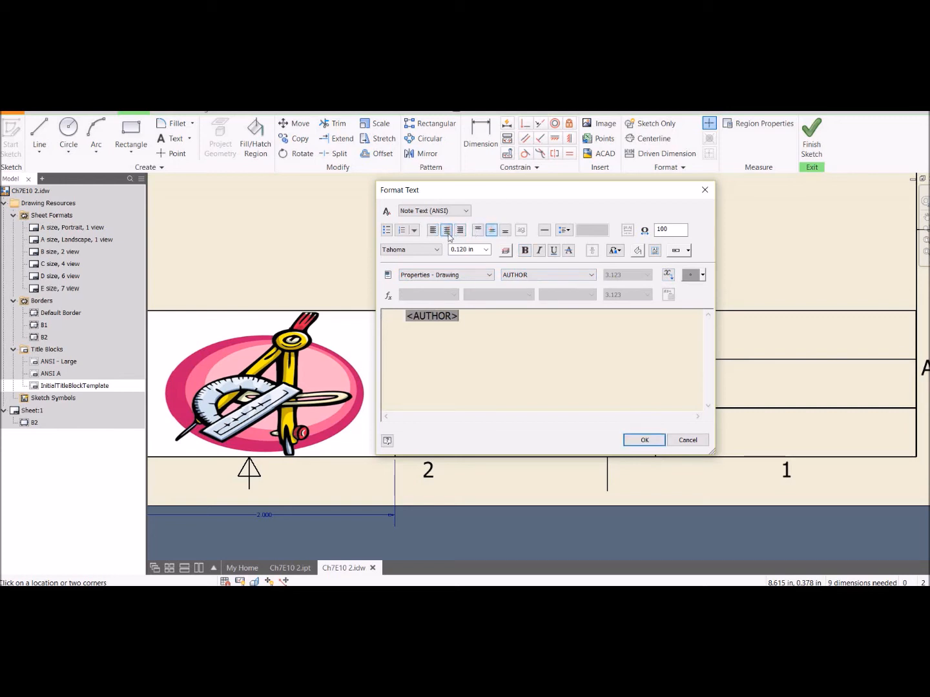
{"action": "left_click", "coordinate": [637, 442]}
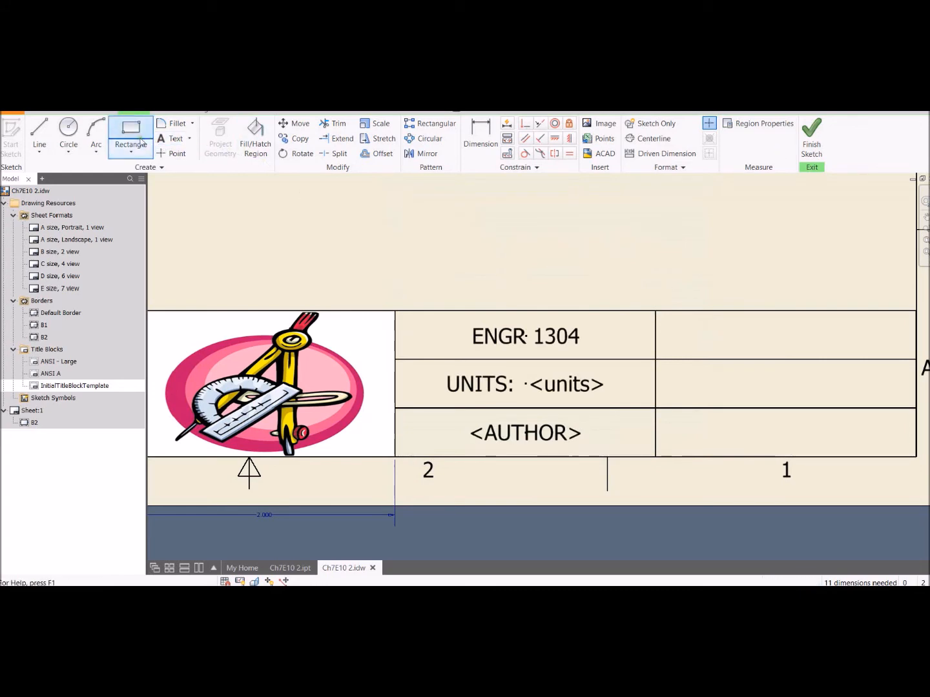
- Add a text box filling the cell beside ENGR 1304, with the label DATE: and the prompted entry <DATE>
{"action": "left_click", "coordinate": [173, 138]}
{"action": "left_click_drag", "start_coordinate": [657, 311], "coordinate": [916, 362]}
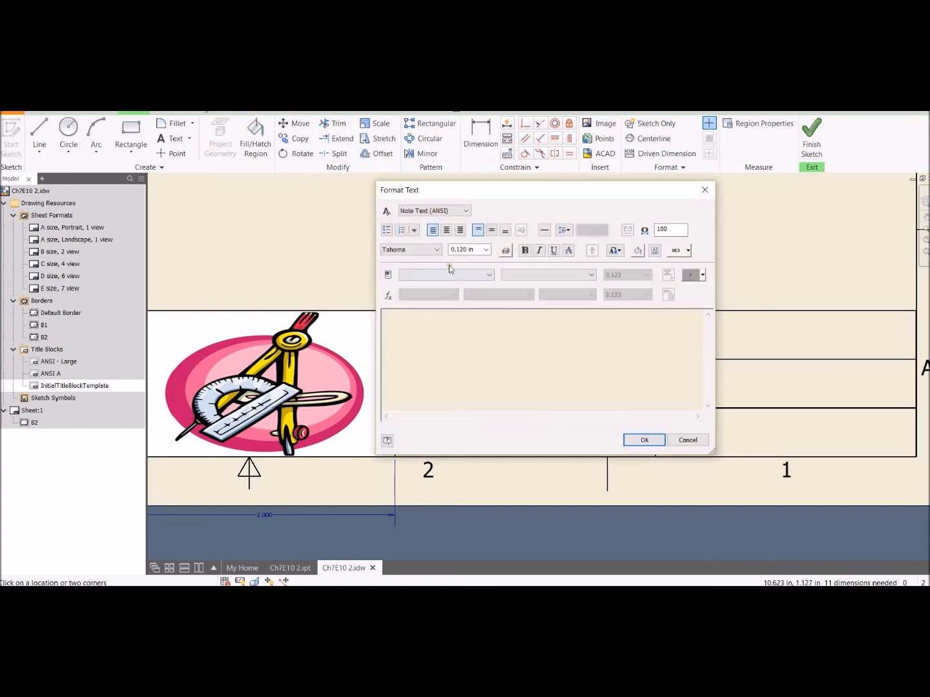
{"action": "left_click", "coordinate": [465, 273]}
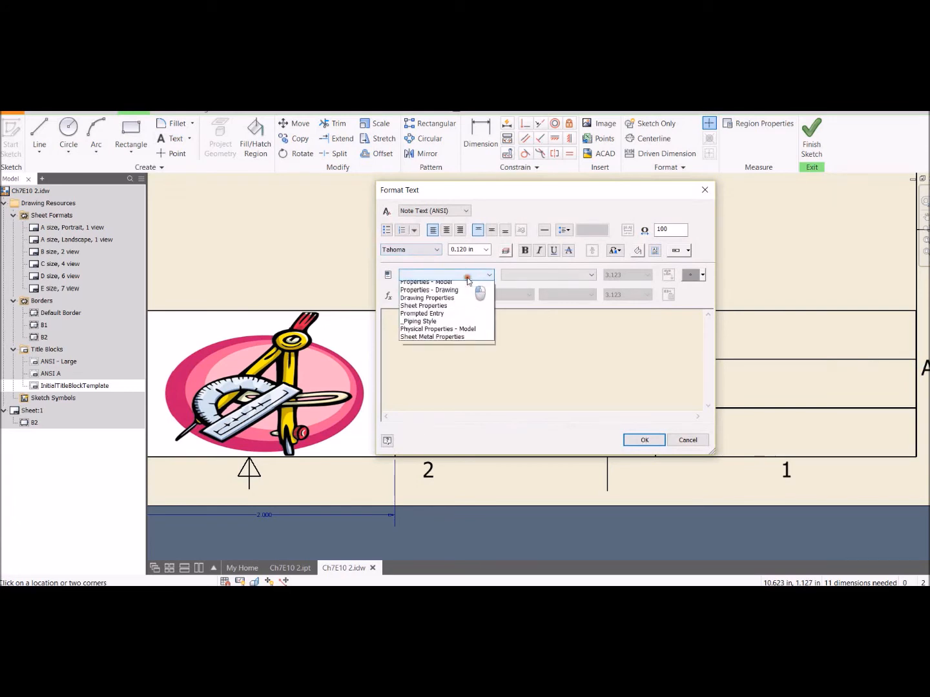
{"action": "left_click", "coordinate": [455, 317]}
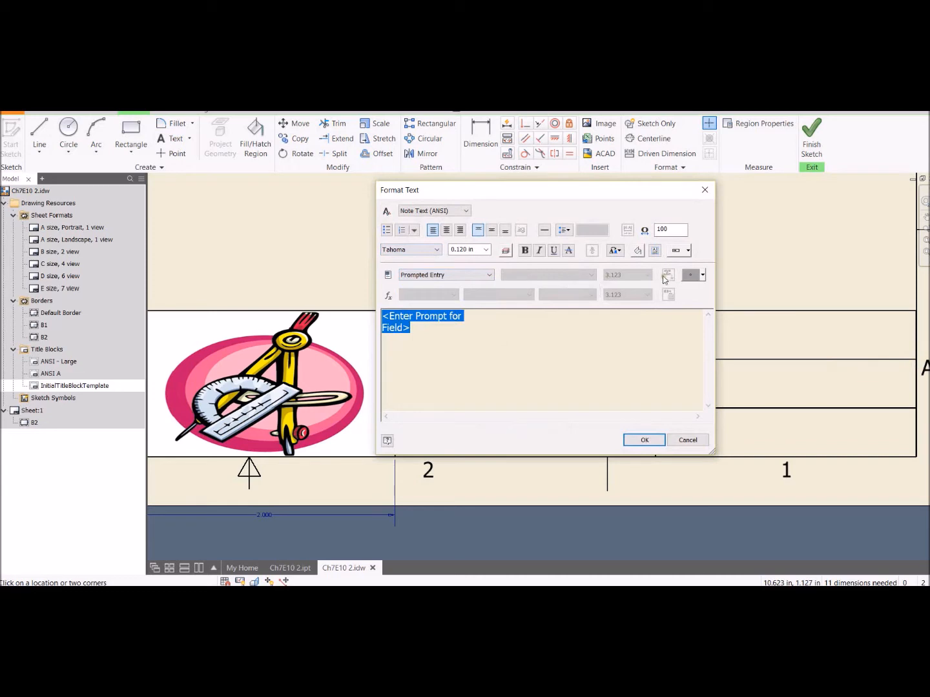
{"action": "left_click", "coordinate": [394, 321]}
{"action": "mouse_move", "coordinate": [389, 316]}
{"action": "left_mouse_down"}
{"action": "mouse_move", "coordinate": [414, 336]}
{"action": "mouse_move", "coordinate": [404, 329]}
{"action": "left_mouse_up"}
{"action": "type", "text": "DATE>"}
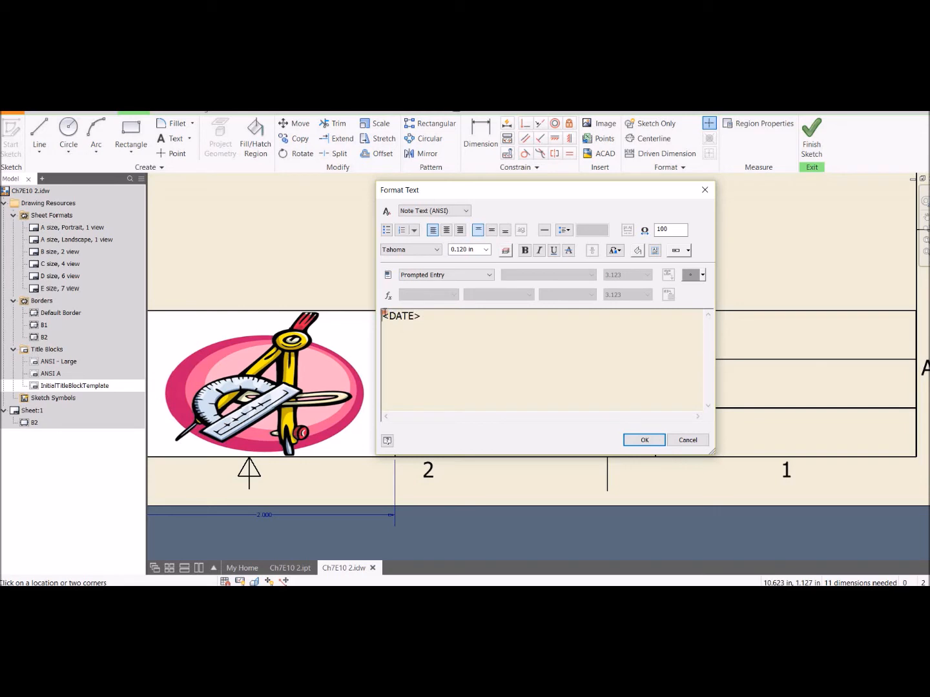
{"action": "left_click", "coordinate": [384, 315]}
{"action": "type", "text": "DATE:"}
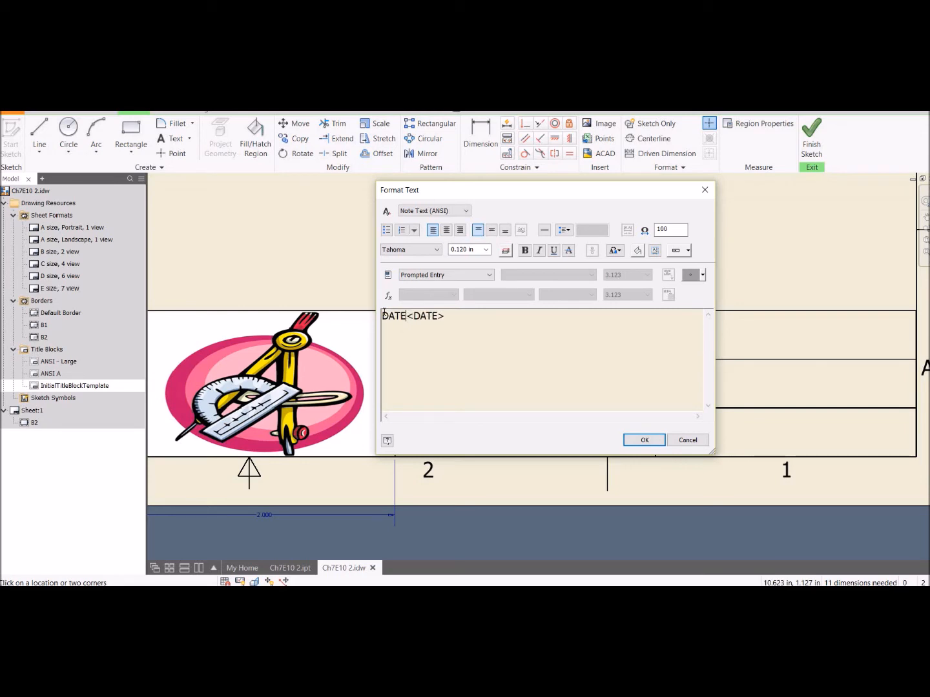
{"action": "left_click", "coordinate": [644, 439]}
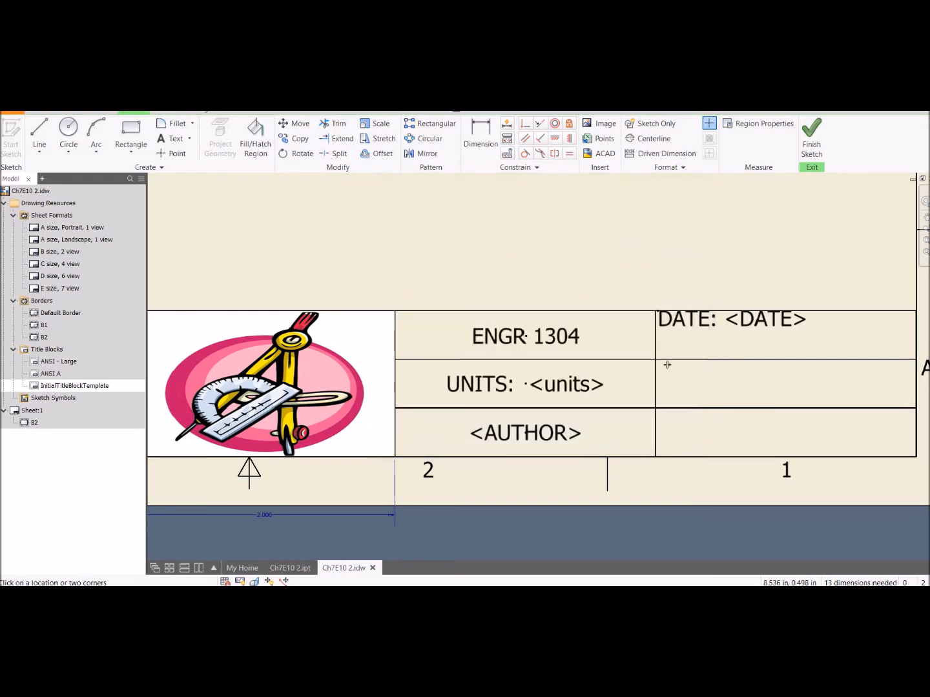
- Center the DATE text horizontally and vertically within its cell
{"action": "right_click", "coordinate": [718, 323]}
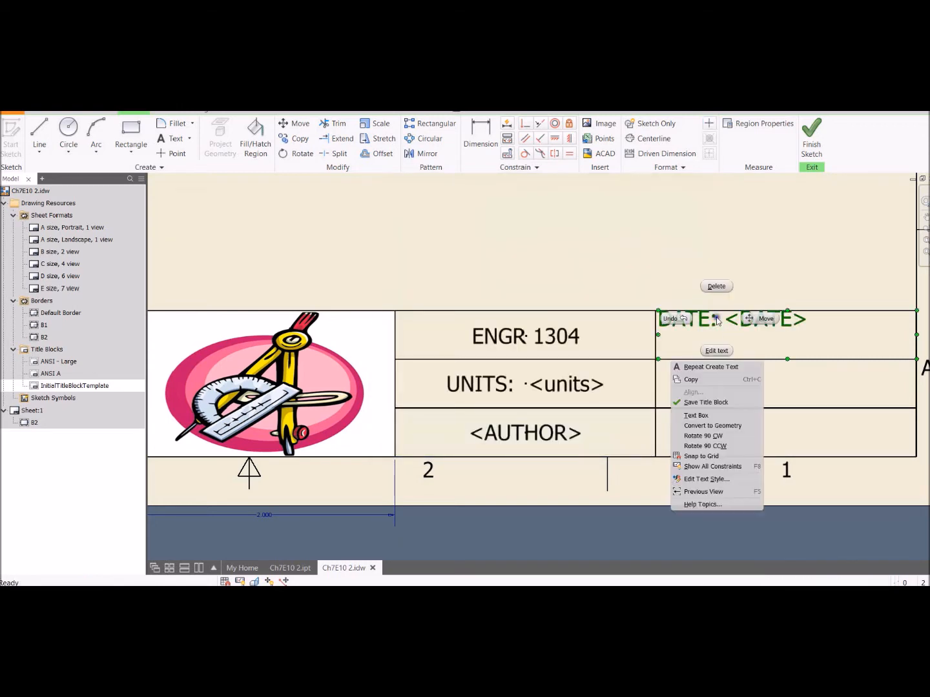
{"action": "left_click", "coordinate": [715, 353]}
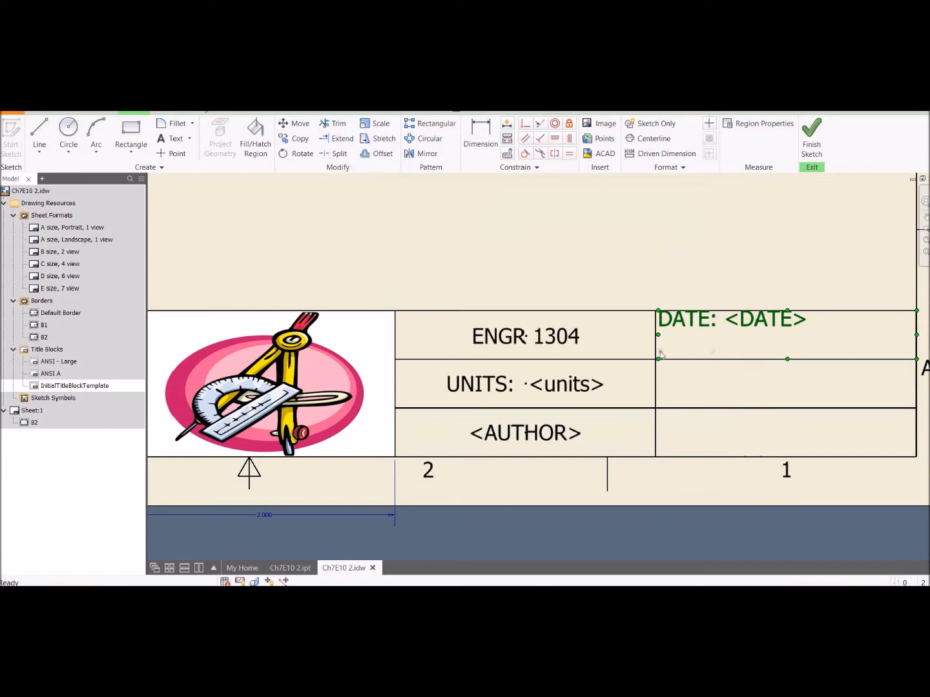
{"action": "left_click", "coordinate": [490, 232]}
{"action": "left_click", "coordinate": [642, 439]}
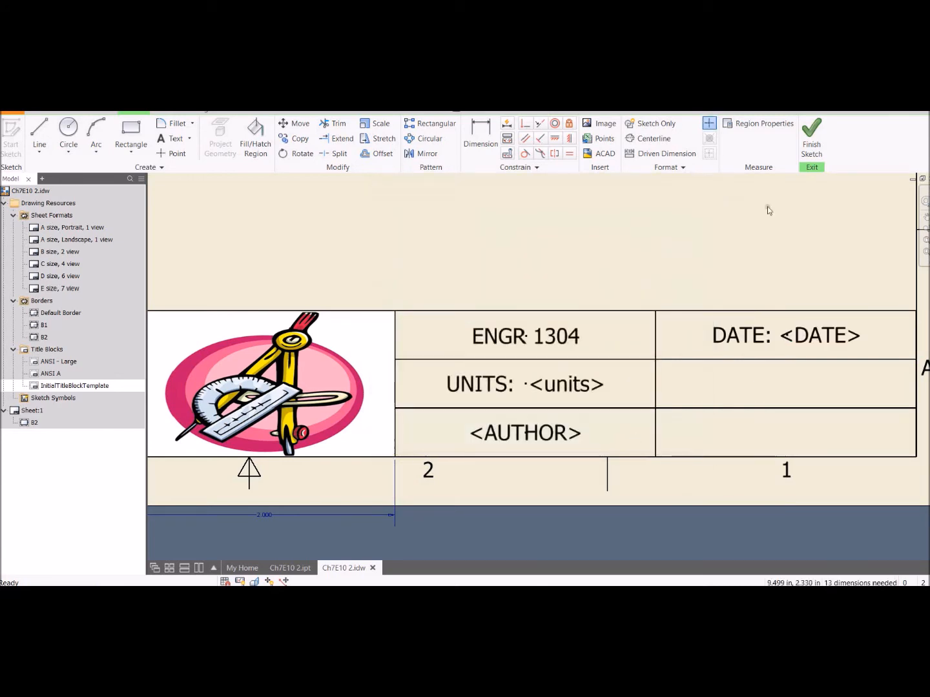
- Finish the title block sketch and save it under the name ENGR1304
{"action": "left_click", "coordinate": [811, 146]}
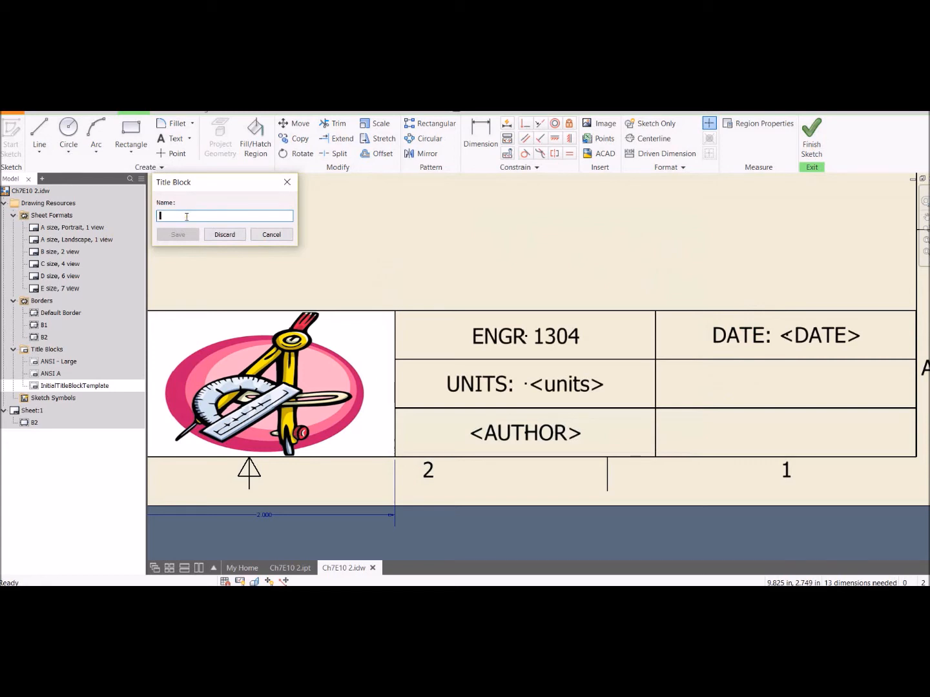
{"action": "type", "text": "ENGR1304"}
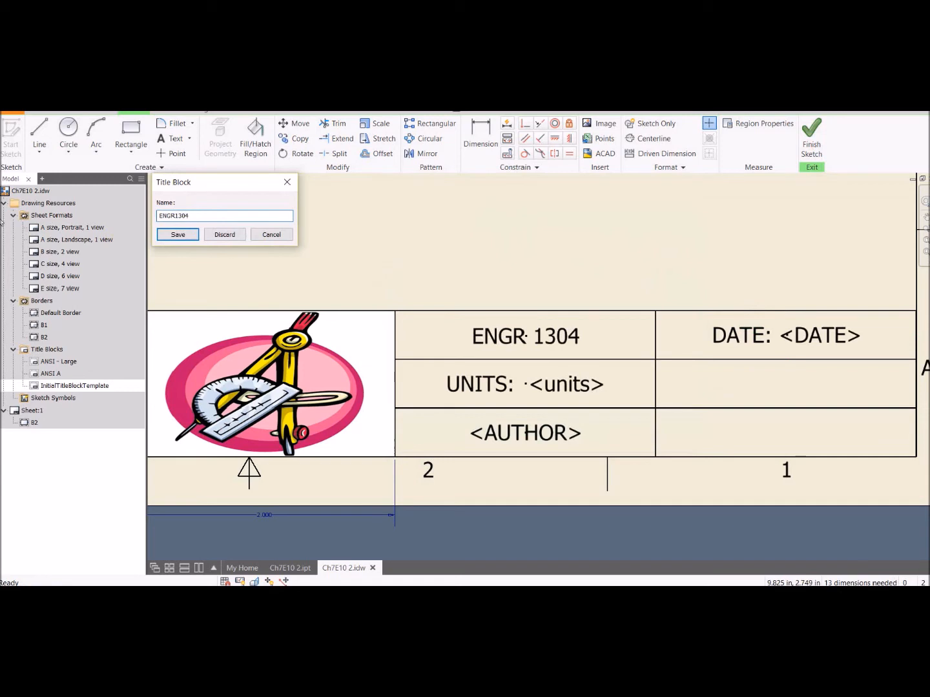
{"action": "left_click", "coordinate": [175, 235]}
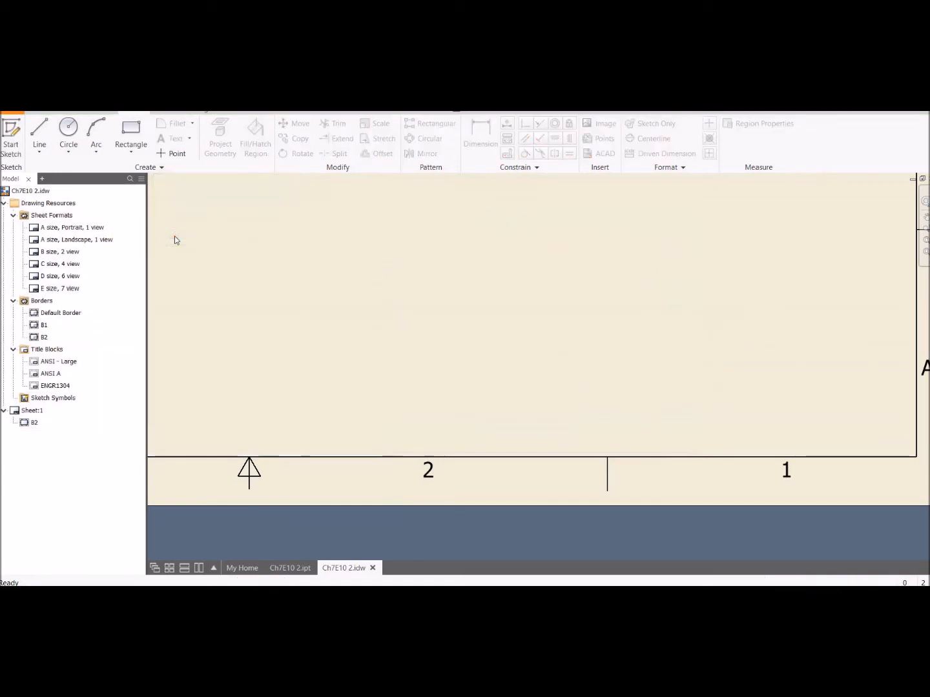
- Insert the ENGR1304 title block on Sheet:1 with units mm and date 3/30/18
{"action": "left_click", "coordinate": [49, 373]}
{"action": "left_click", "coordinate": [54, 363]}
{"action": "left_click", "coordinate": [51, 375]}
{"action": "left_click", "coordinate": [55, 387]}
{"action": "right_click", "coordinate": [47, 390]}
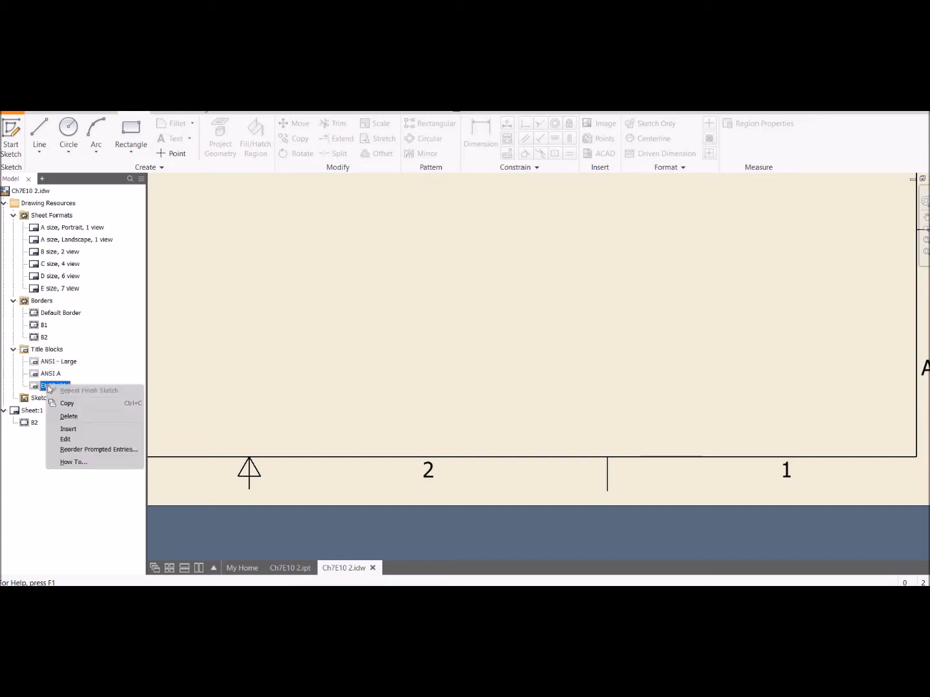
{"action": "left_click", "coordinate": [83, 431]}
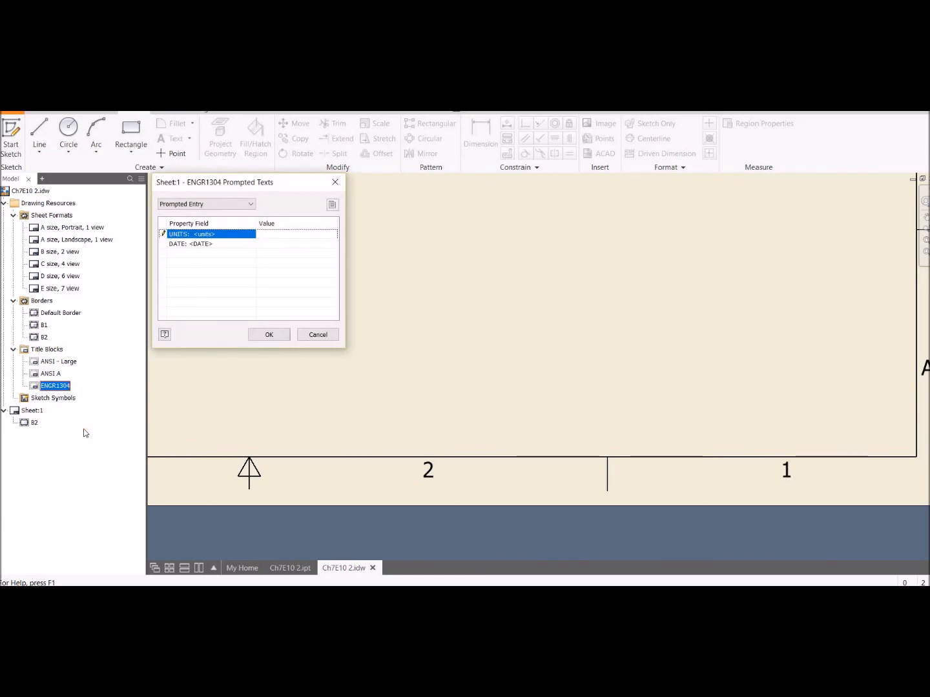
{"action": "left_click_drag", "start_coordinate": [228, 183], "coordinate": [306, 231]}
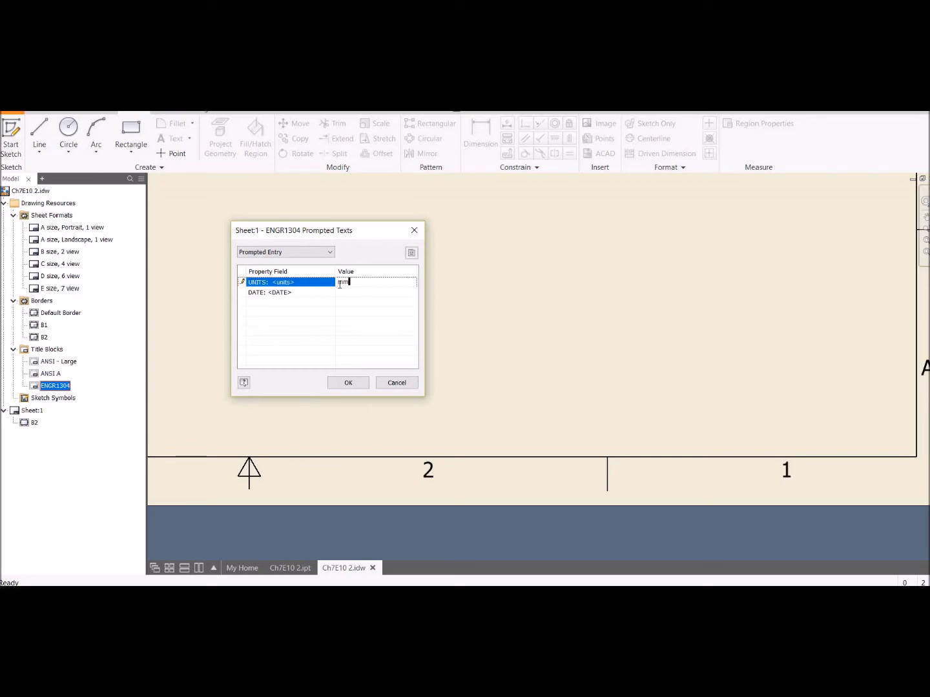
{"action": "left_click", "coordinate": [344, 293]}
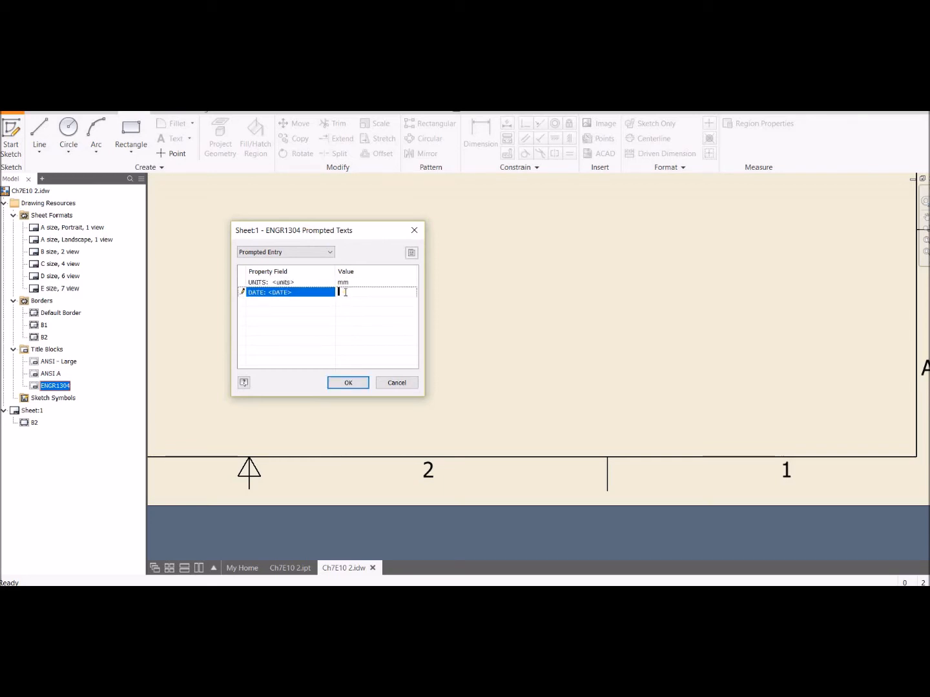
{"action": "type", "text": "3/30/18"}
{"action": "left_click", "coordinate": [355, 386]}
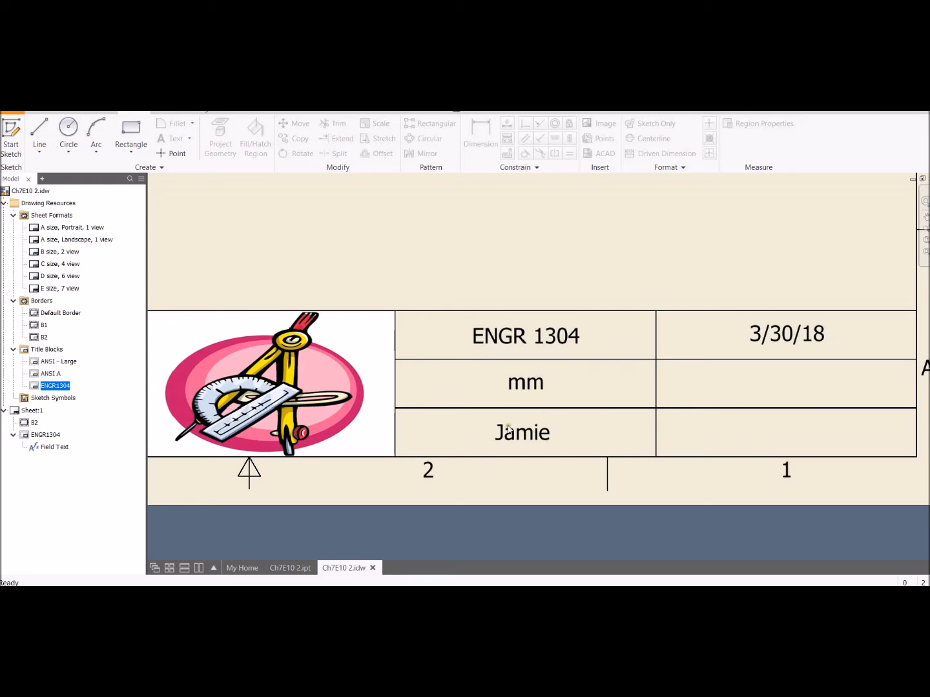
{"action": "scroll", "coordinate": [497, 284], "scroll_direction": "up", "scroll_amount": 5}
{"action": "mouse_move", "coordinate": [488, 265]}
{"action": "middle_mouse_down"}
{"action": "mouse_move", "coordinate": [525, 358]}
{"action": "mouse_move", "coordinate": [685, 445]}
{"action": "mouse_move", "coordinate": [620, 463]}
{"action": "mouse_move", "coordinate": [608, 453]}
{"action": "mouse_move", "coordinate": [609, 466]}
{"action": "middle_mouse_up"}
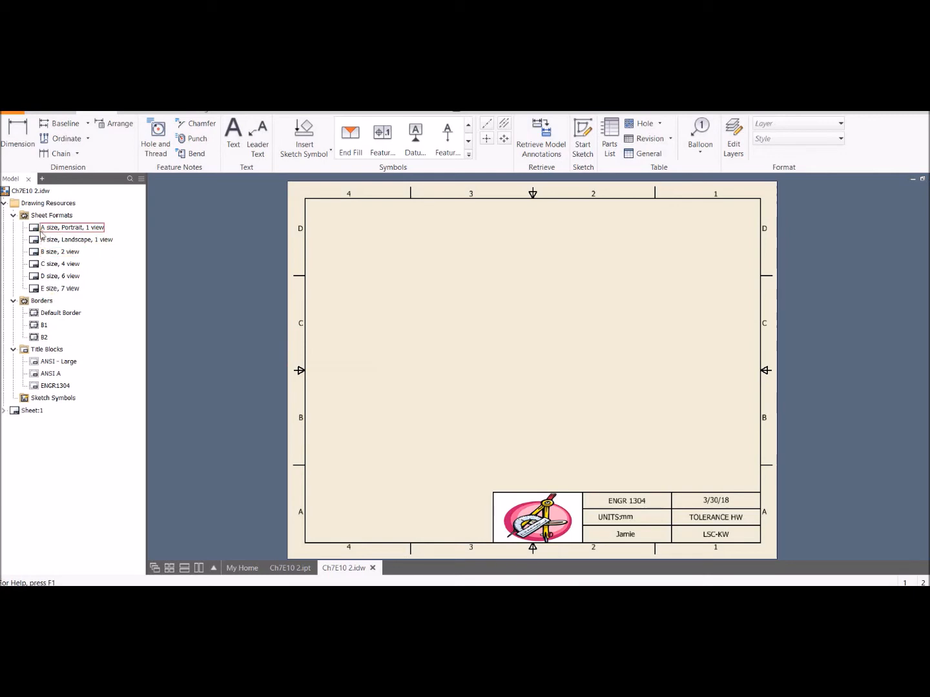
{"action": "left_click", "coordinate": [46, 228]}
{"action": "right_click", "coordinate": [56, 228]}
{"action": "left_click", "coordinate": [242, 241]}
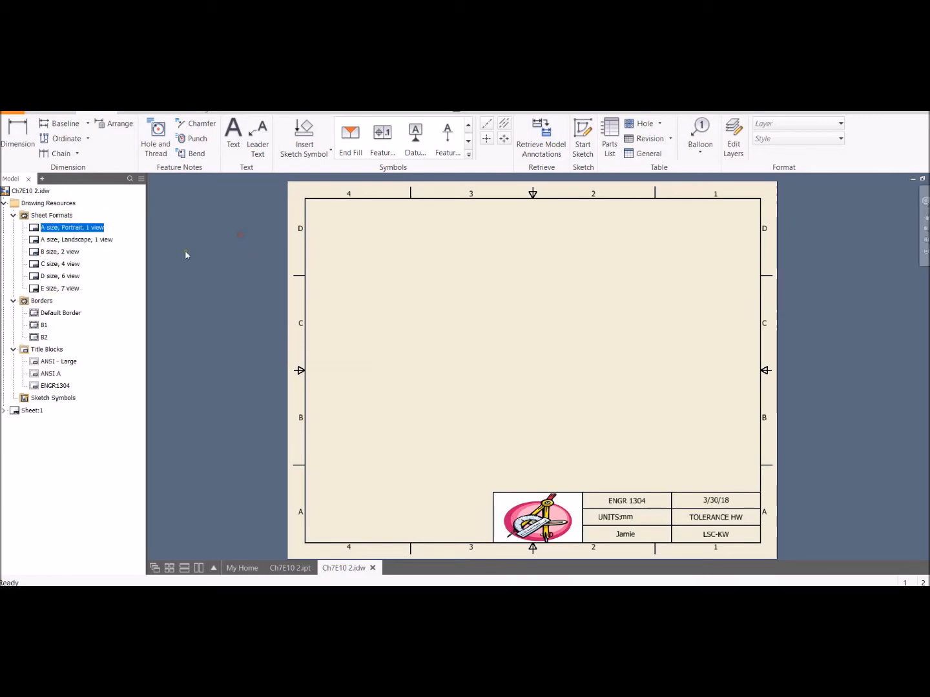
{"action": "right_click", "coordinate": [77, 231]}
{"action": "left_click", "coordinate": [131, 274]}
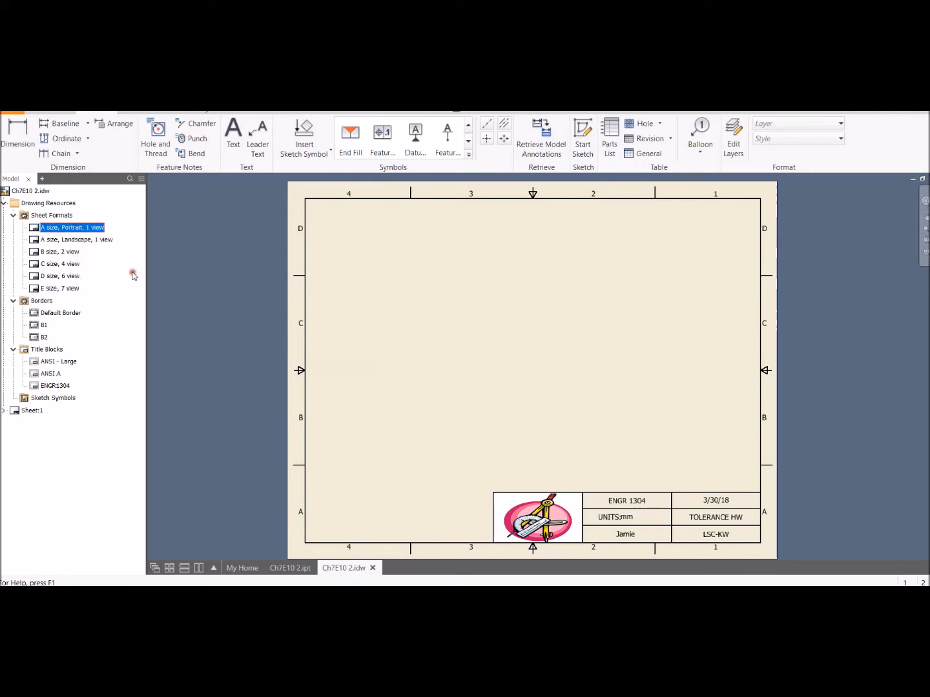
- Create a new sheet from the A size, Portrait, 1 view format and delete its ANSI A title block
{"action": "left_click", "coordinate": [208, 235]}
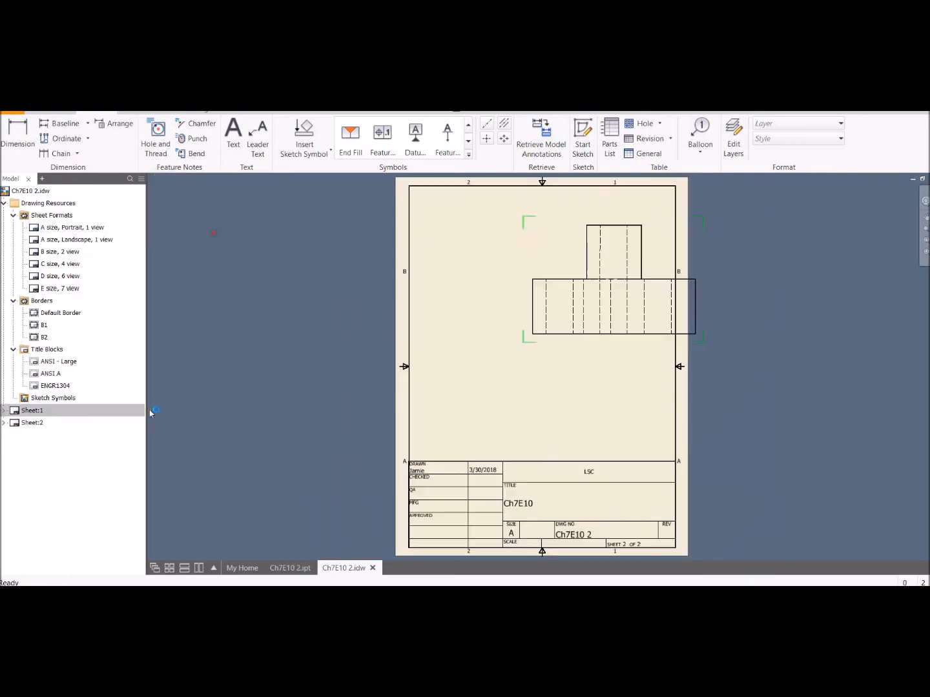
{"action": "left_click", "coordinate": [13, 423]}
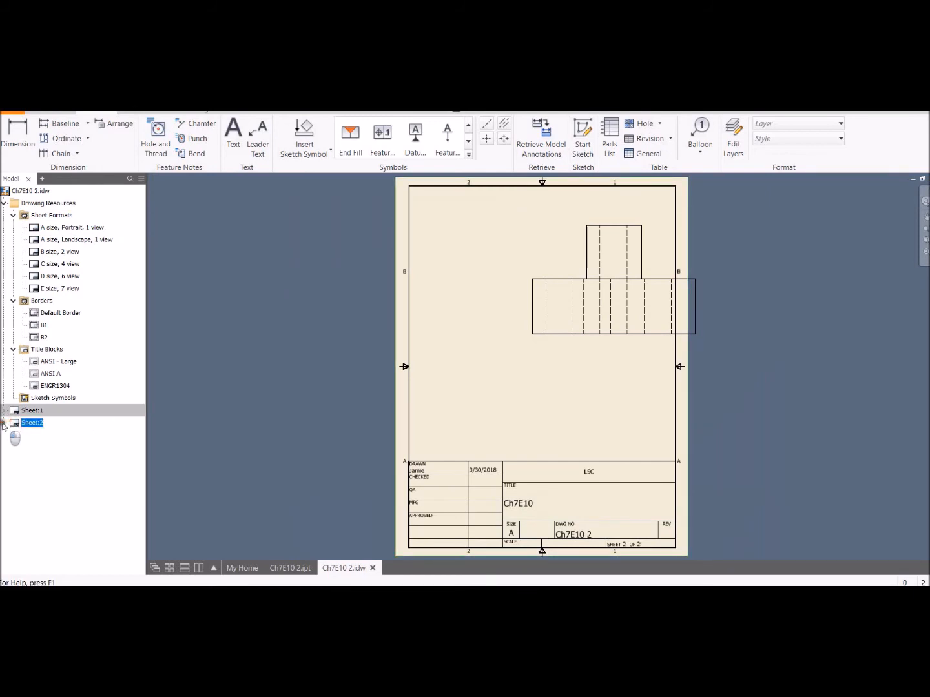
{"action": "left_click", "coordinate": [4, 422]}
{"action": "right_click", "coordinate": [50, 448]}
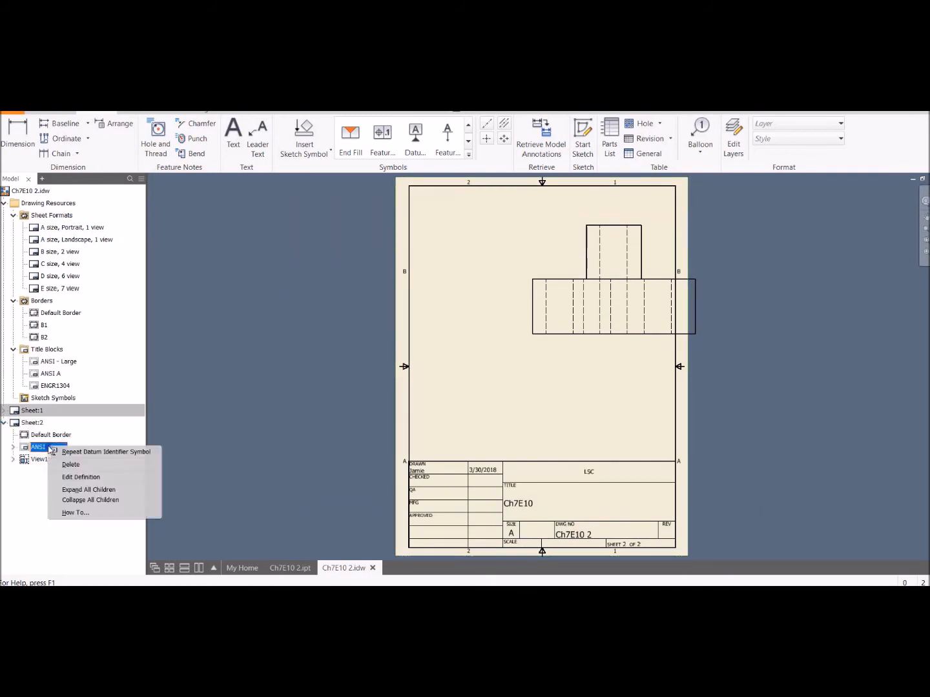
{"action": "left_click", "coordinate": [83, 464]}
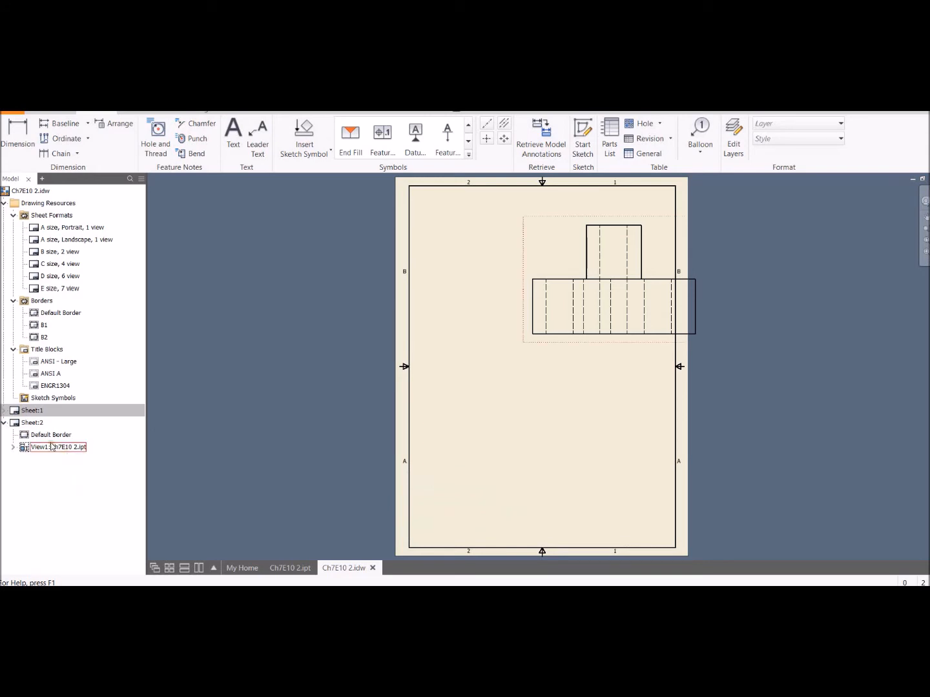
- Delete the default border and the preset view of Ch7E10 2.ipt from Sheet:2
{"action": "right_click", "coordinate": [44, 436]}
{"action": "left_click", "coordinate": [64, 452]}
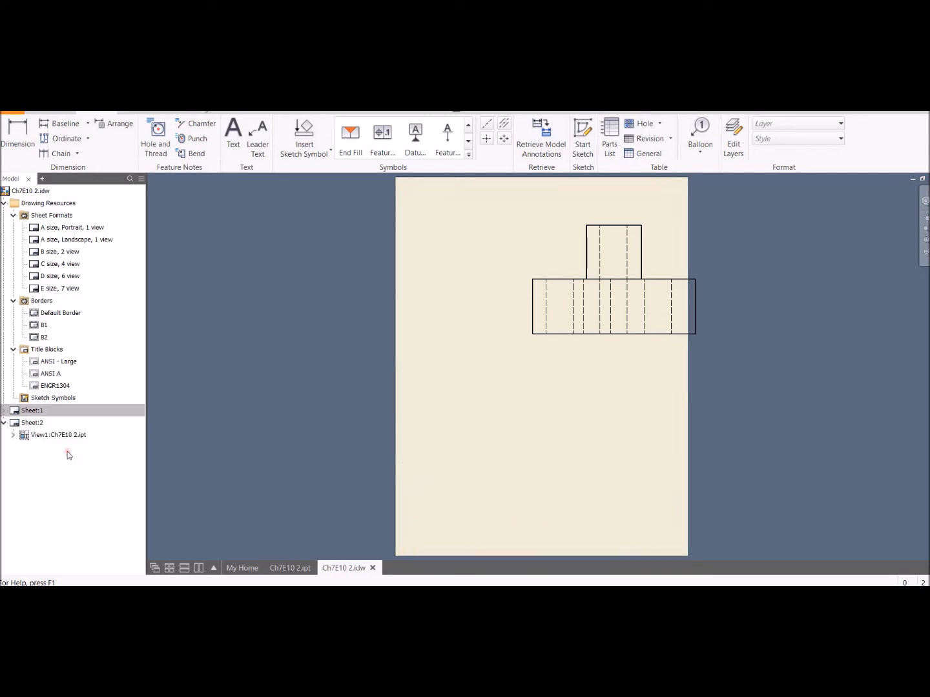
{"action": "mouse_move", "coordinate": [477, 195]}
{"action": "left_mouse_down"}
{"action": "mouse_move", "coordinate": [738, 366]}
{"action": "mouse_move", "coordinate": [820, 394]}
{"action": "left_mouse_up"}
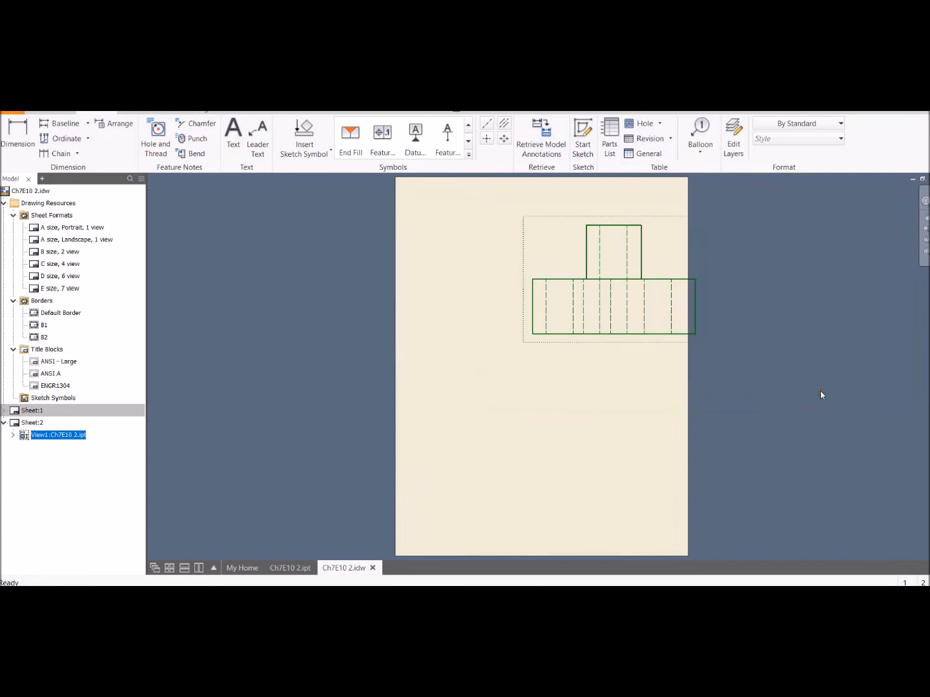
{"action": "key", "text": "Delete"}
{"action": "left_click", "coordinate": [444, 370]}
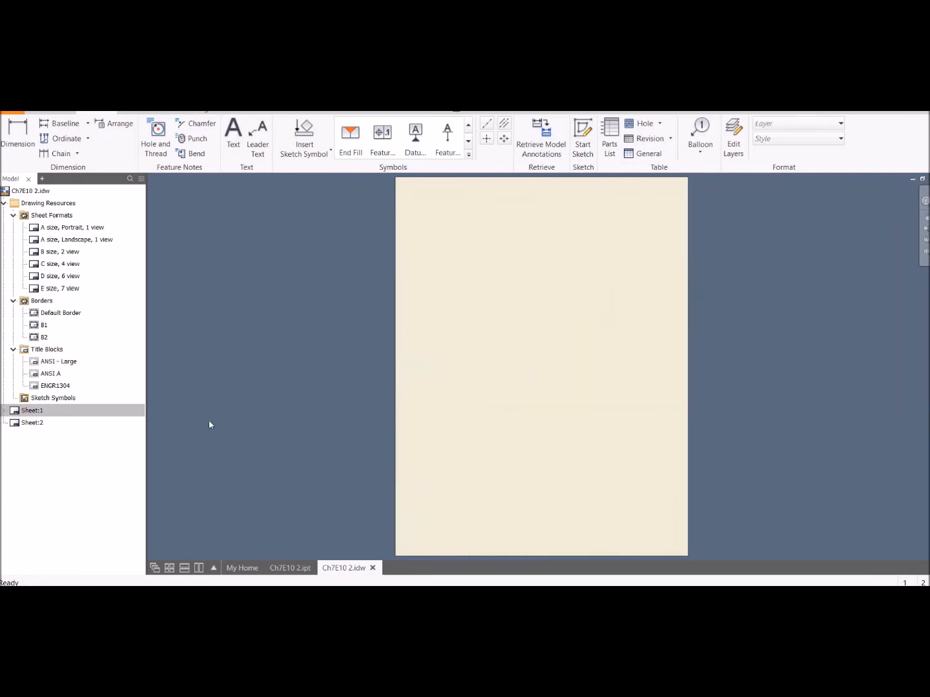
- Insert the B2 border on Sheet:2 with 4 numeric horizontal zones and 4 alphabetical vertical zones, labelled from Bottom/Right
{"action": "right_click", "coordinate": [45, 337]}
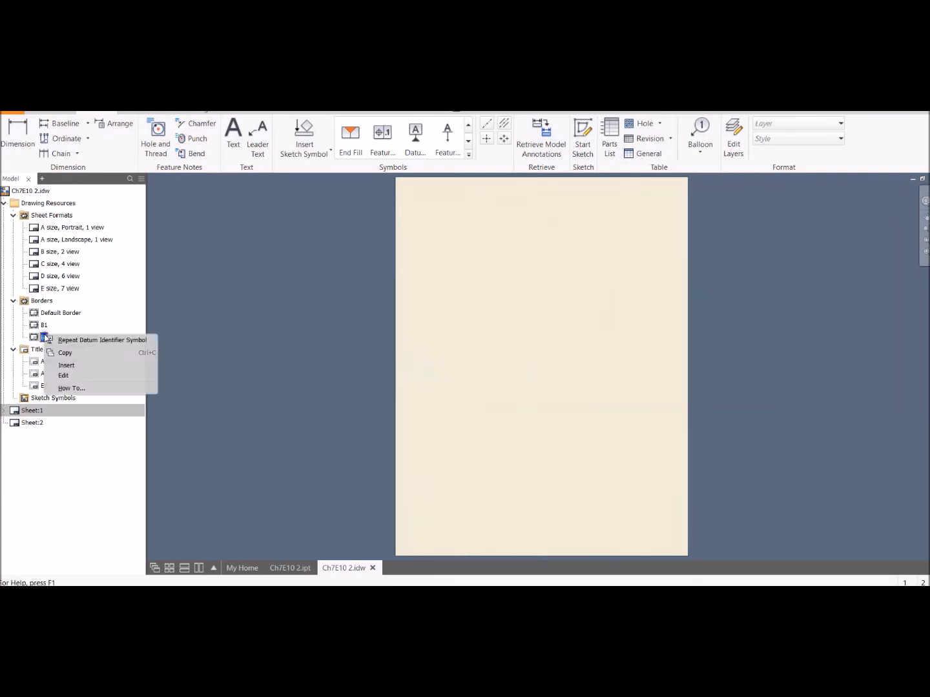
{"action": "left_click", "coordinate": [78, 365]}
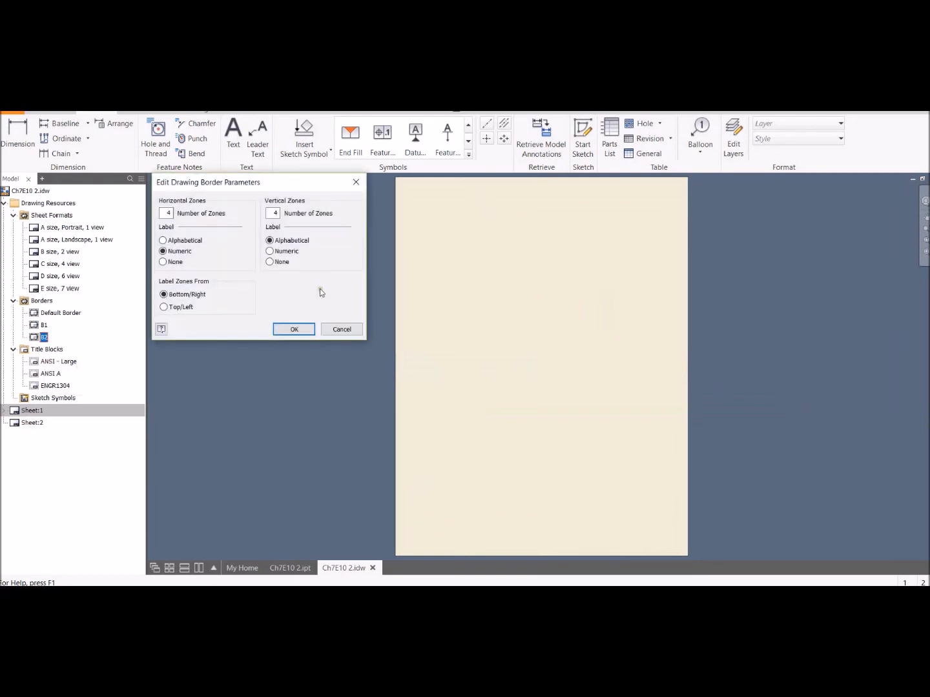
{"action": "left_click", "coordinate": [298, 330]}
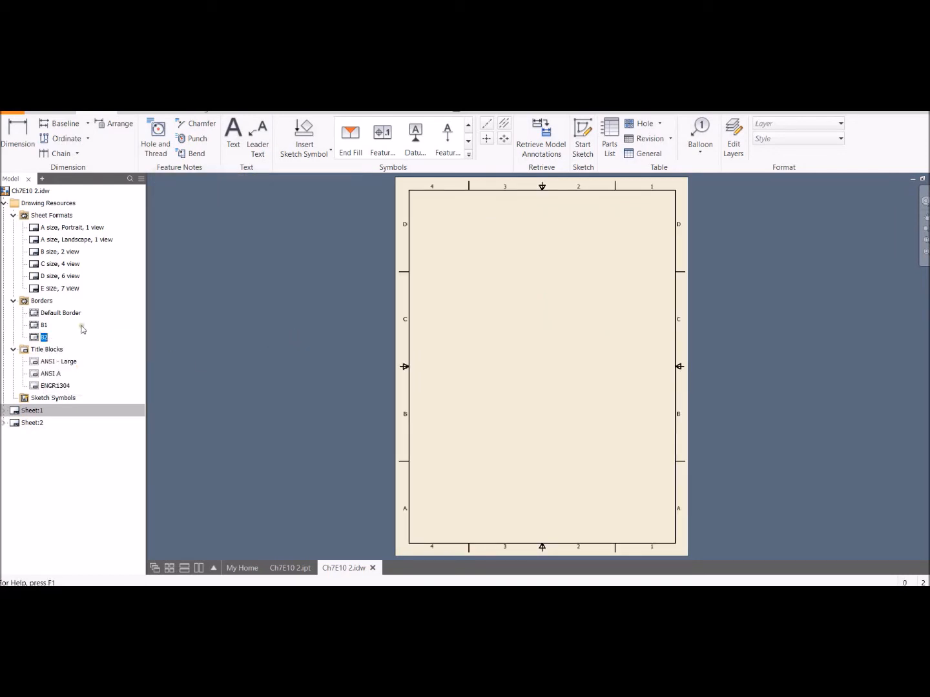
- Insert the ENGR1304 title block on Sheet:2 with units mm and day/year as the date entry
{"action": "right_click", "coordinate": [55, 386]}
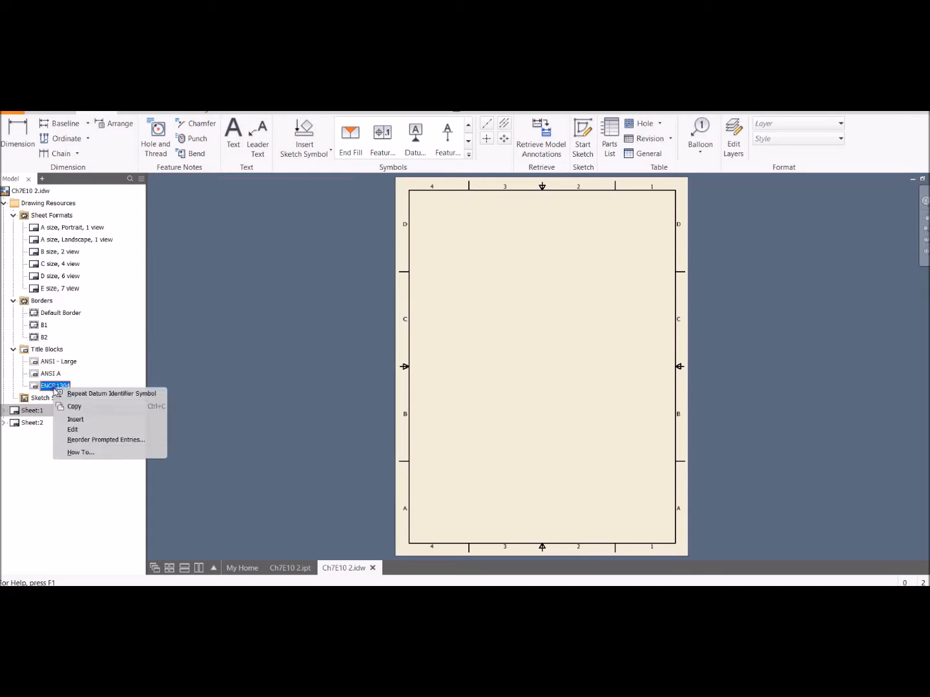
{"action": "left_click", "coordinate": [89, 421]}
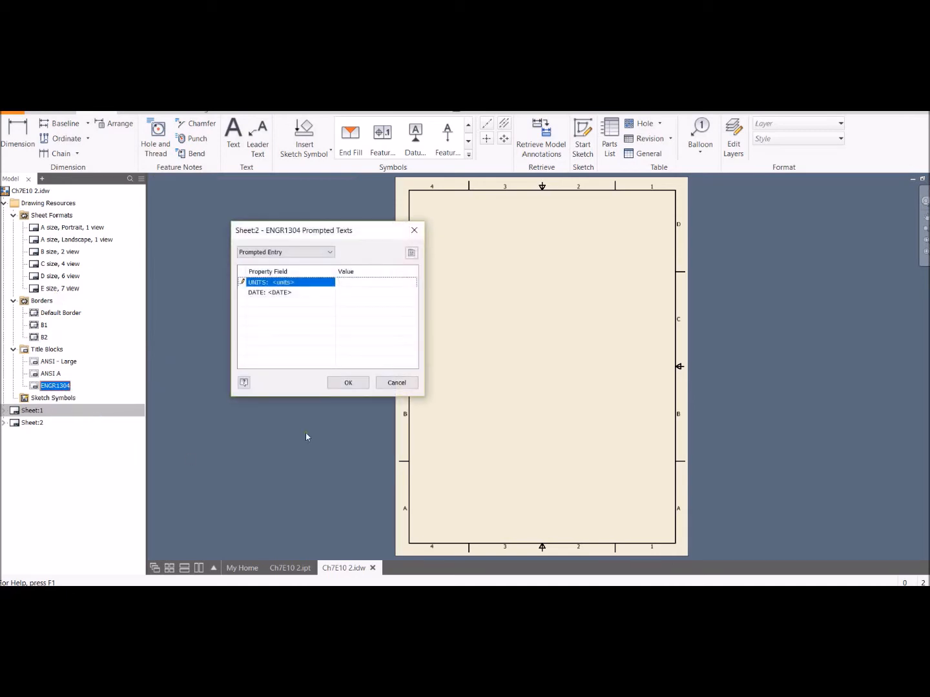
{"action": "type", "text": "mm"}
{"action": "left_click", "coordinate": [341, 295]}
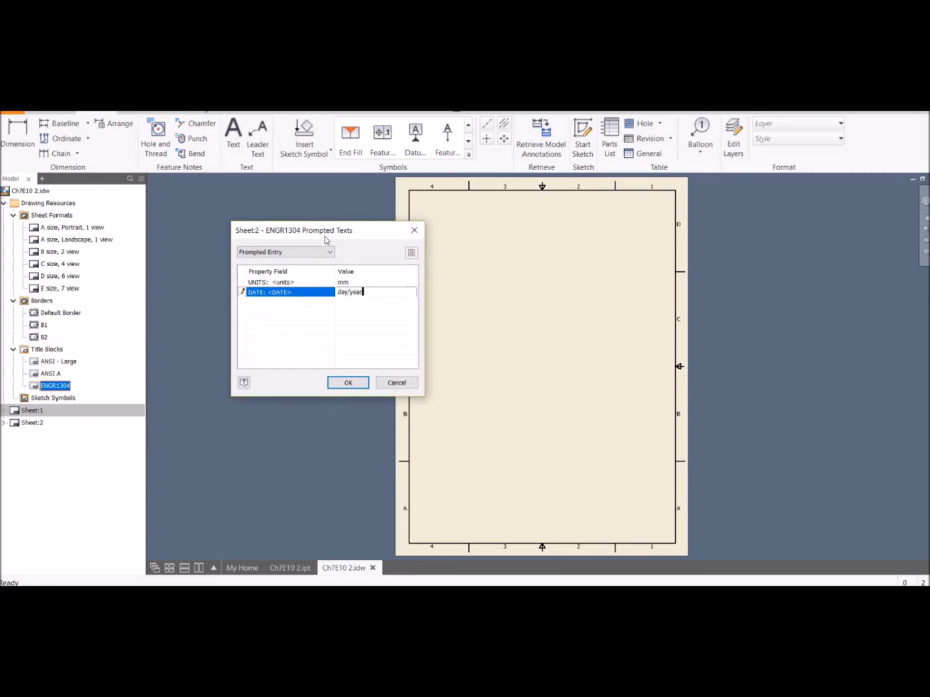
{"action": "left_click", "coordinate": [363, 386]}
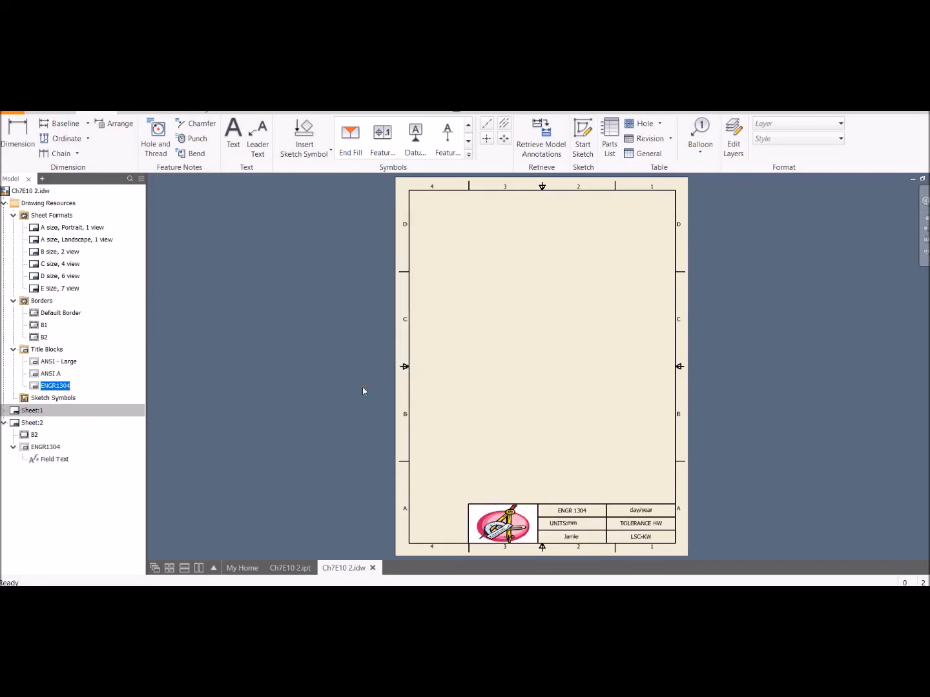
- Start a base view of Ch7E10 2.ipt on Sheet:2 and orient it to Top
{"action": "mouse_move", "coordinate": [544, 378]}
{"action": "middle_mouse_down"}
{"action": "mouse_move", "coordinate": [503, 380]}
{"action": "mouse_move", "coordinate": [514, 368]}
{"action": "middle_mouse_up"}
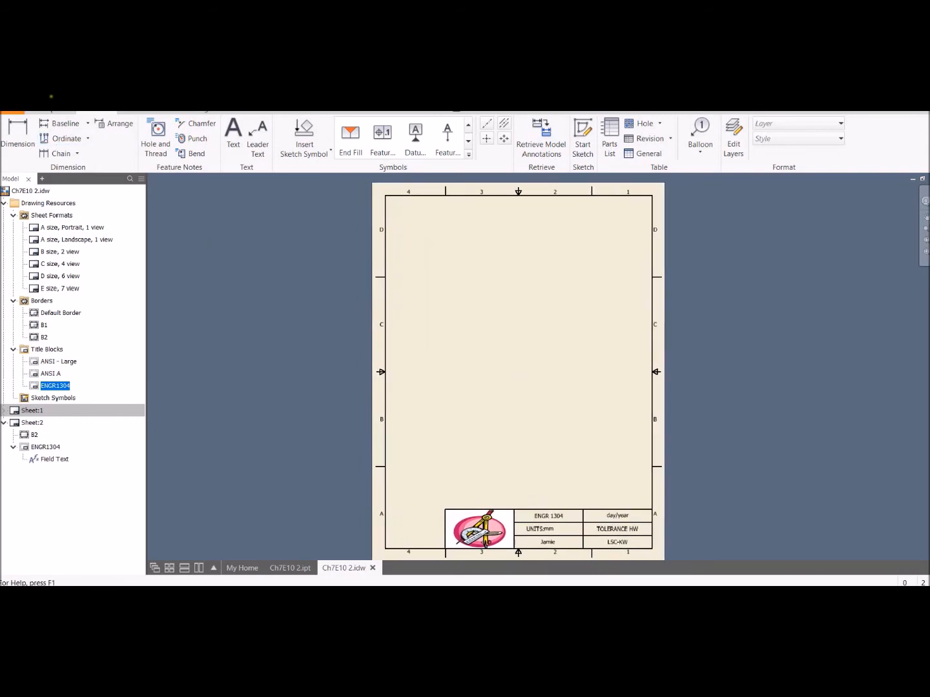
{"action": "left_click", "coordinate": [49, 113]}
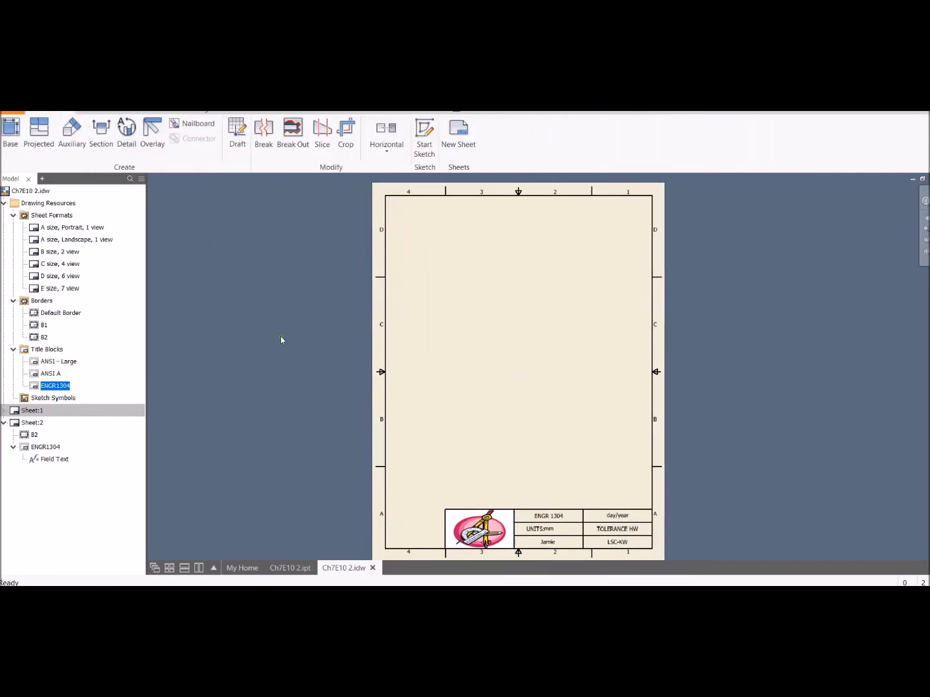
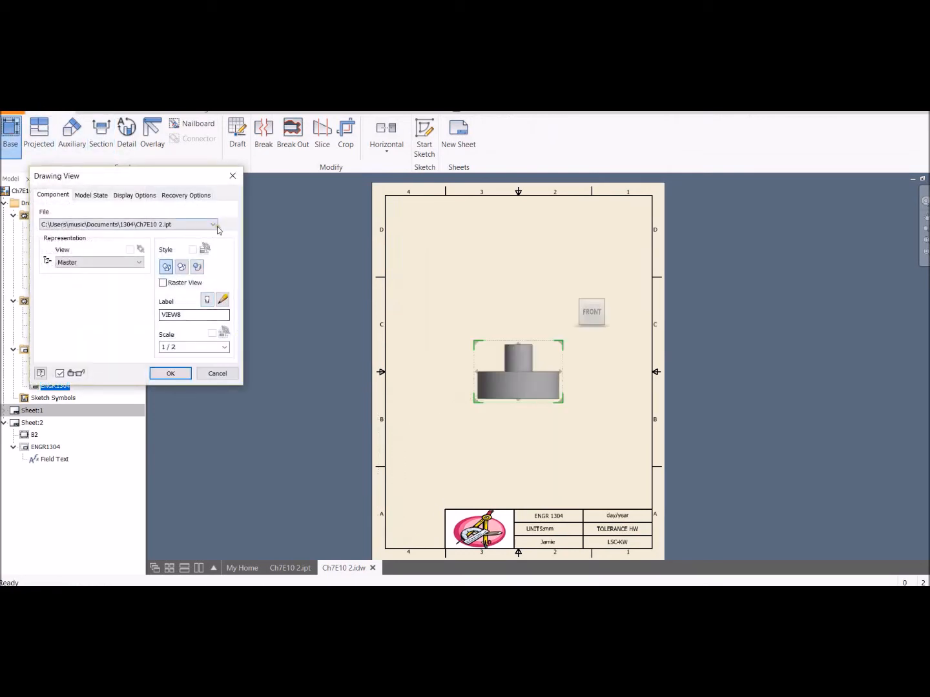
{"action": "left_click", "coordinate": [225, 225]}
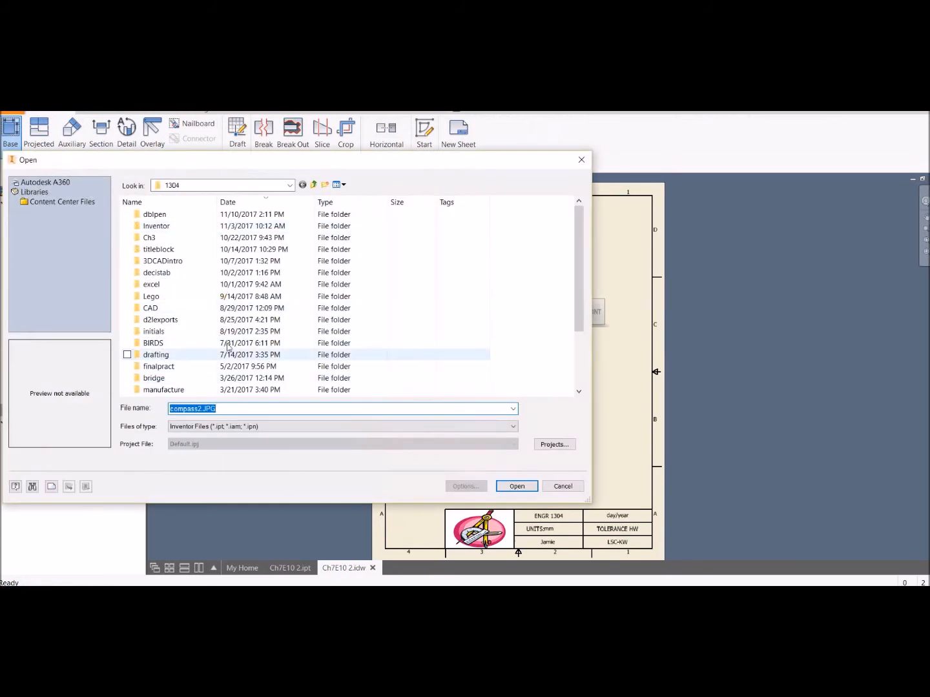
{"action": "left_click", "coordinate": [561, 486]}
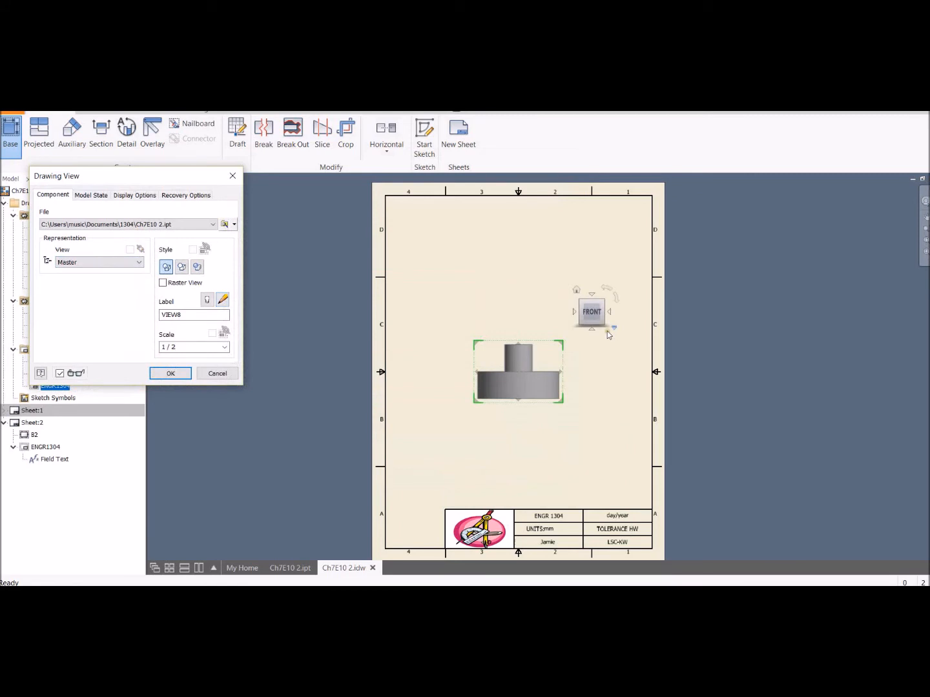
{"action": "left_click", "coordinate": [593, 295]}
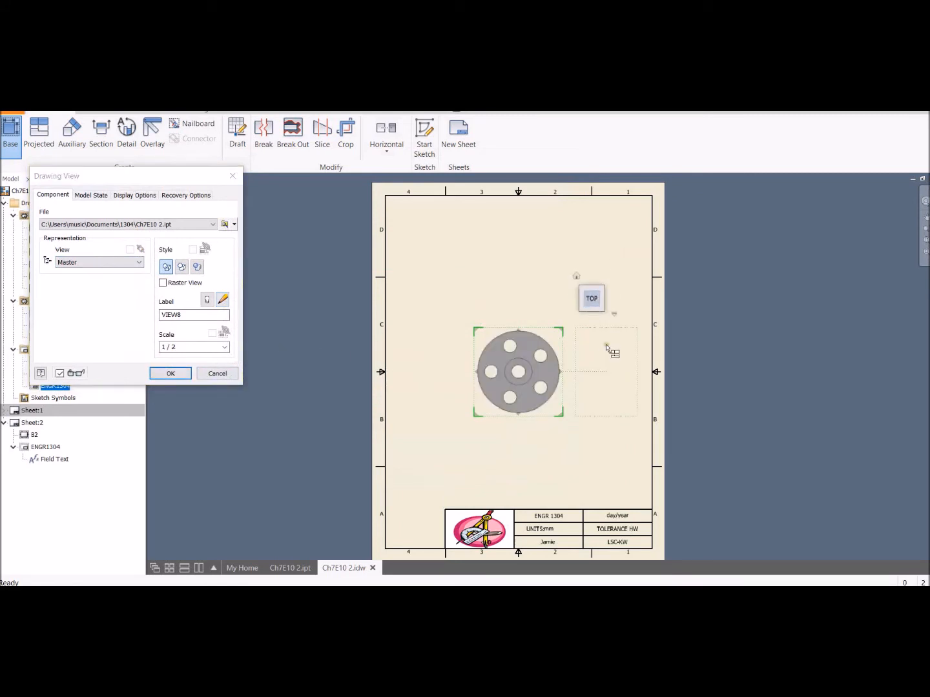
- Try rotating the base view's Top orientation a quarter turn and rotate it back
{"action": "scroll", "coordinate": [606, 347], "scroll_direction": "up", "scroll_amount": 3}
{"action": "scroll", "coordinate": [605, 346], "scroll_direction": "down", "scroll_amount": 4}
{"action": "scroll", "coordinate": [607, 352], "scroll_direction": "down", "scroll_amount": 3}
{"action": "scroll", "coordinate": [601, 342], "scroll_direction": "up", "scroll_amount": 3}
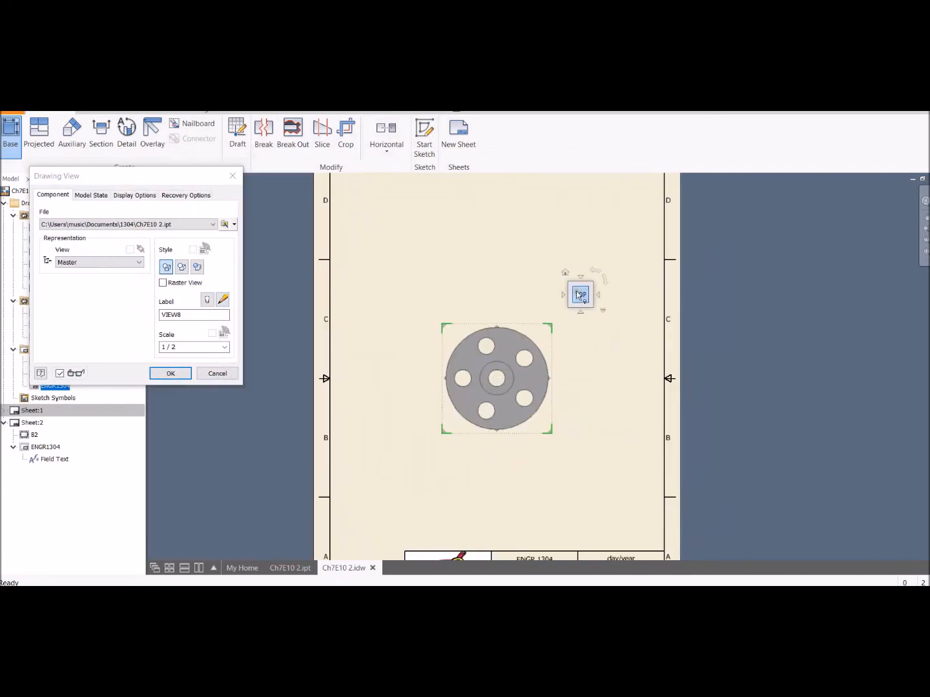
{"action": "left_click", "coordinate": [596, 272]}
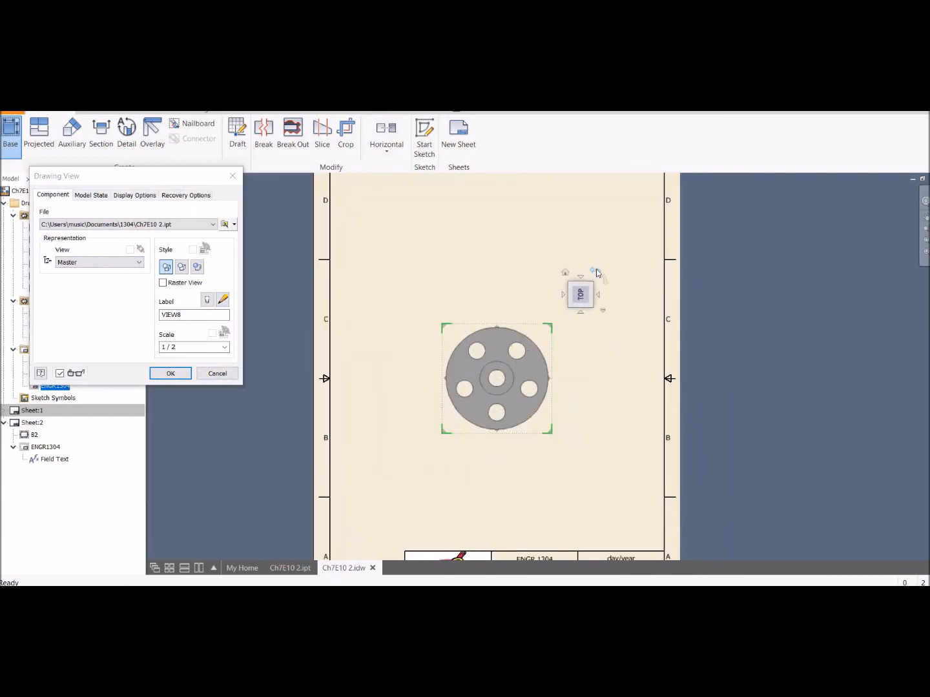
{"action": "left_click", "coordinate": [604, 286]}
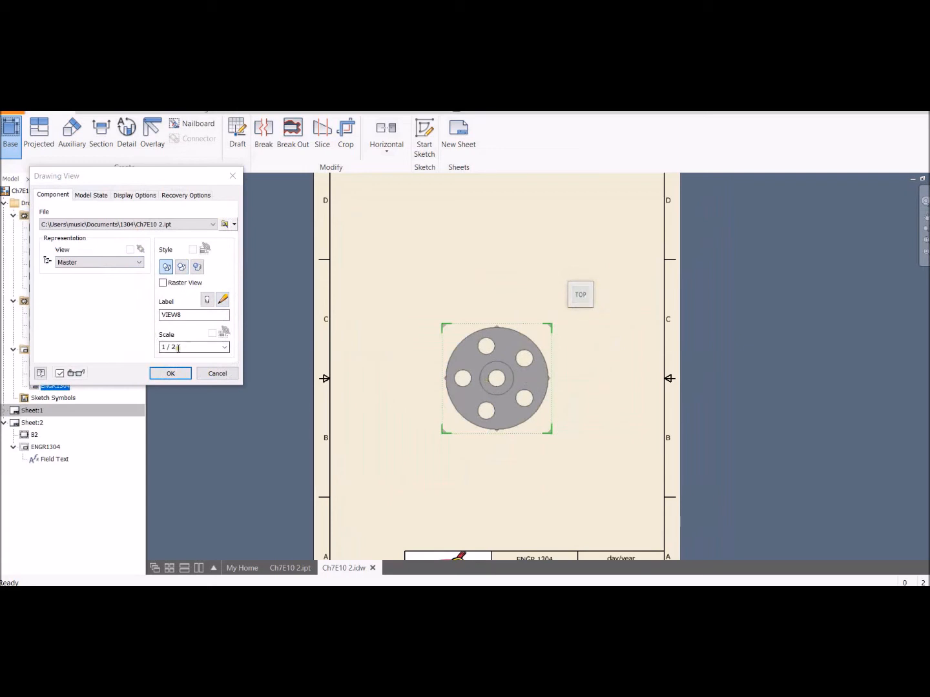
- Try a 1:1 scale for the base view and return it to 1/2
{"action": "left_click", "coordinate": [226, 347]}
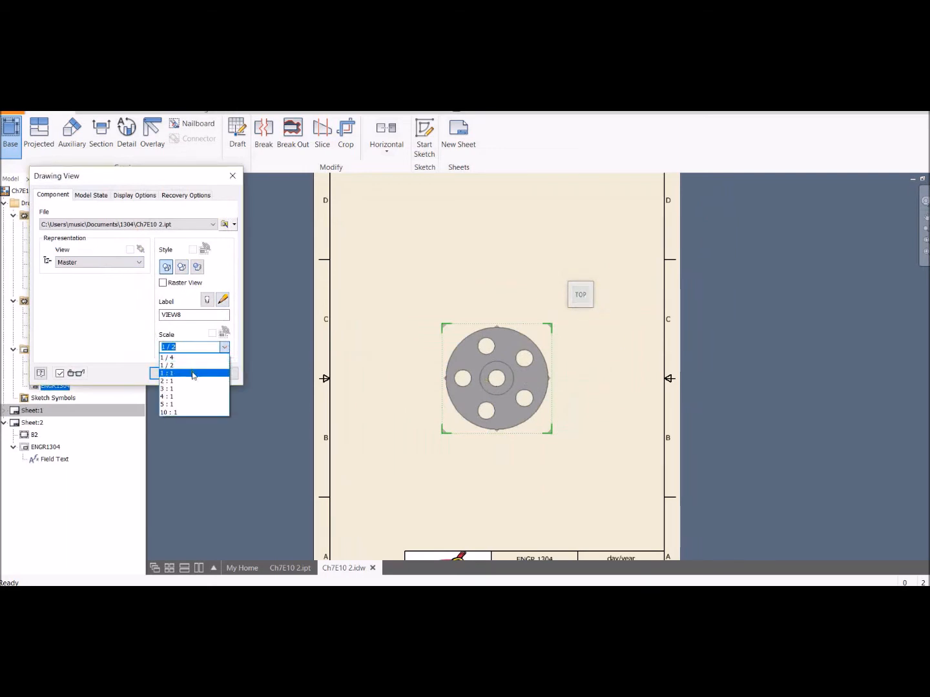
{"action": "left_click", "coordinate": [192, 375]}
{"action": "left_click", "coordinate": [225, 347]}
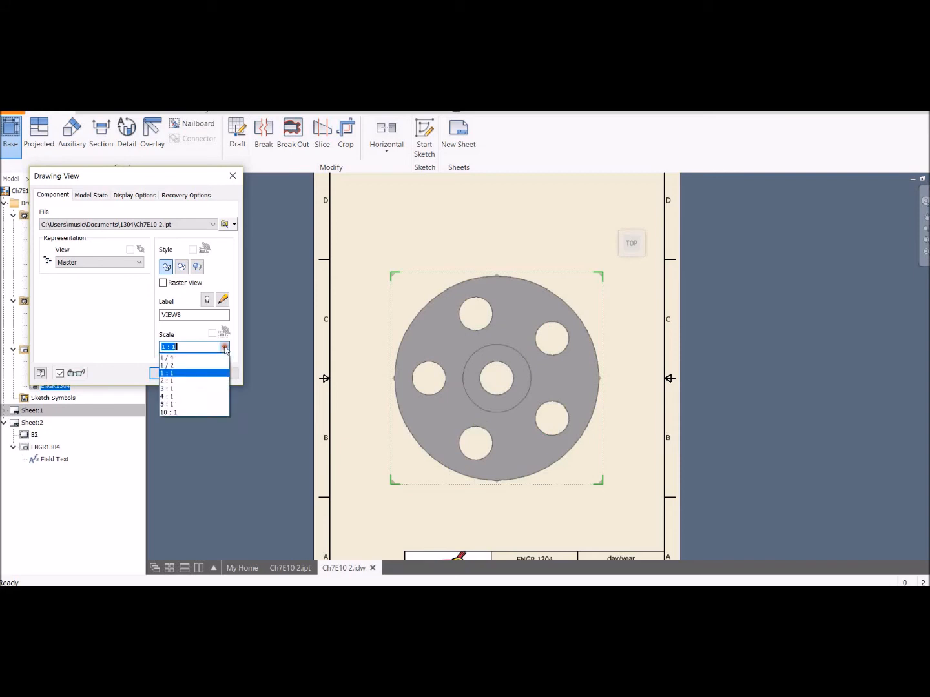
{"action": "left_click", "coordinate": [201, 369]}
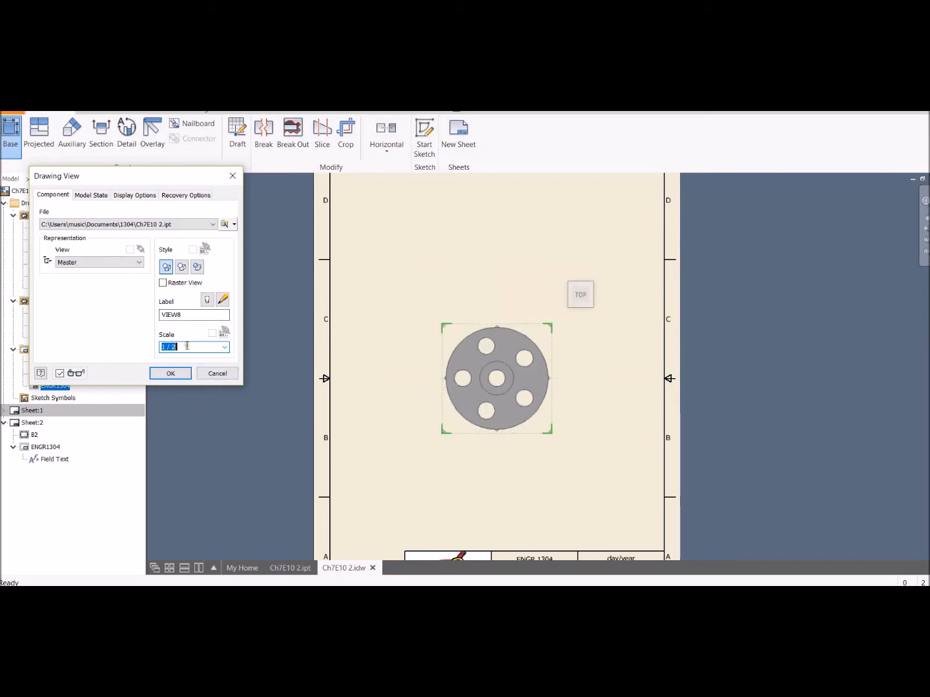
- Place the top base view on the sheet and move it up to the upper part, above the sheet's middle
{"action": "mouse_move", "coordinate": [586, 312]}
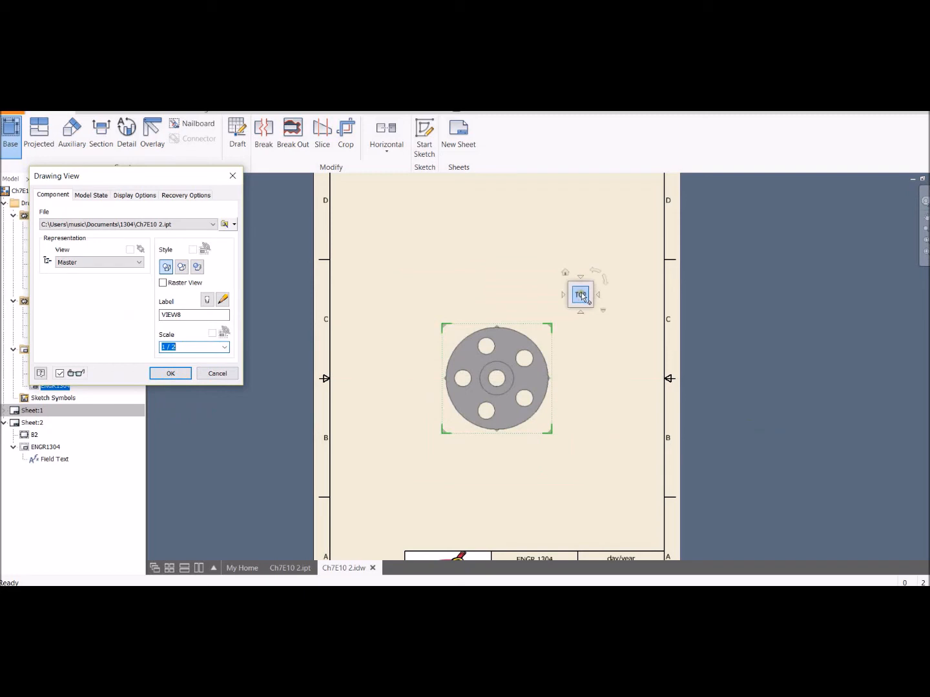
{"action": "left_click", "coordinate": [169, 375]}
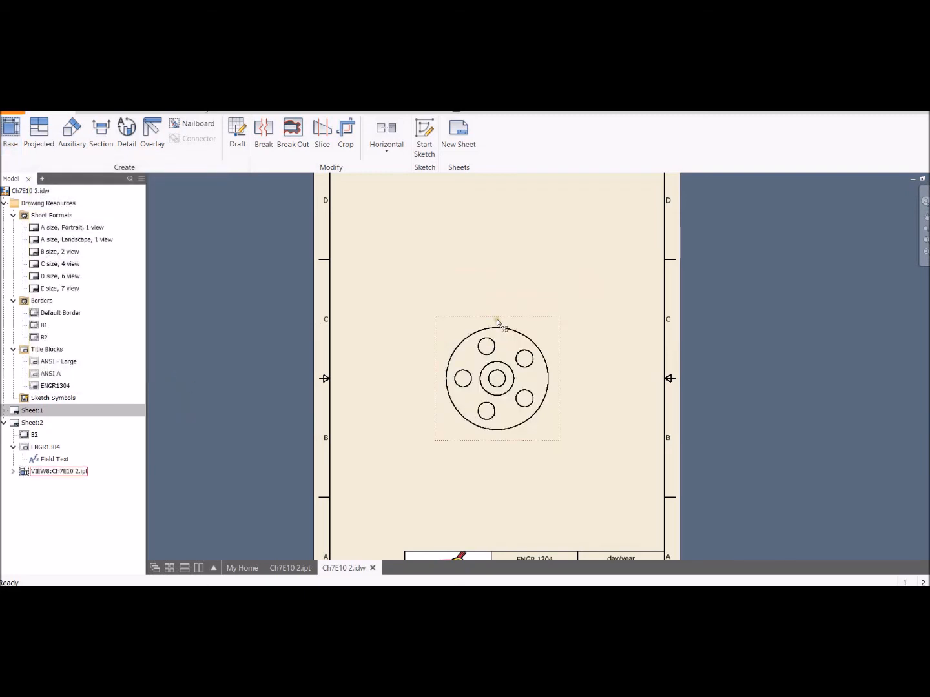
{"action": "mouse_move", "coordinate": [498, 322]}
{"action": "left_mouse_down"}
{"action": "mouse_move", "coordinate": [442, 261]}
{"action": "mouse_move", "coordinate": [454, 265]}
{"action": "mouse_move", "coordinate": [529, 208]}
{"action": "mouse_move", "coordinate": [528, 199]}
{"action": "mouse_move", "coordinate": [530, 217]}
{"action": "left_mouse_up"}
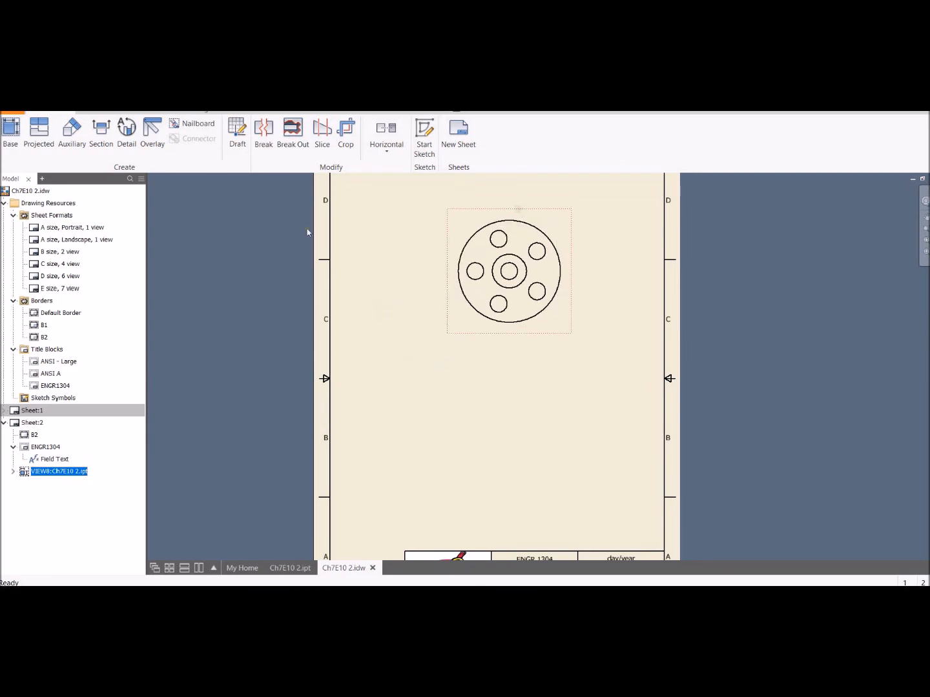
- Start a section of the top view with a bent cutting line from the disc's left edge through the centre and out past the lower-right hole
{"action": "left_click", "coordinate": [38, 132]}
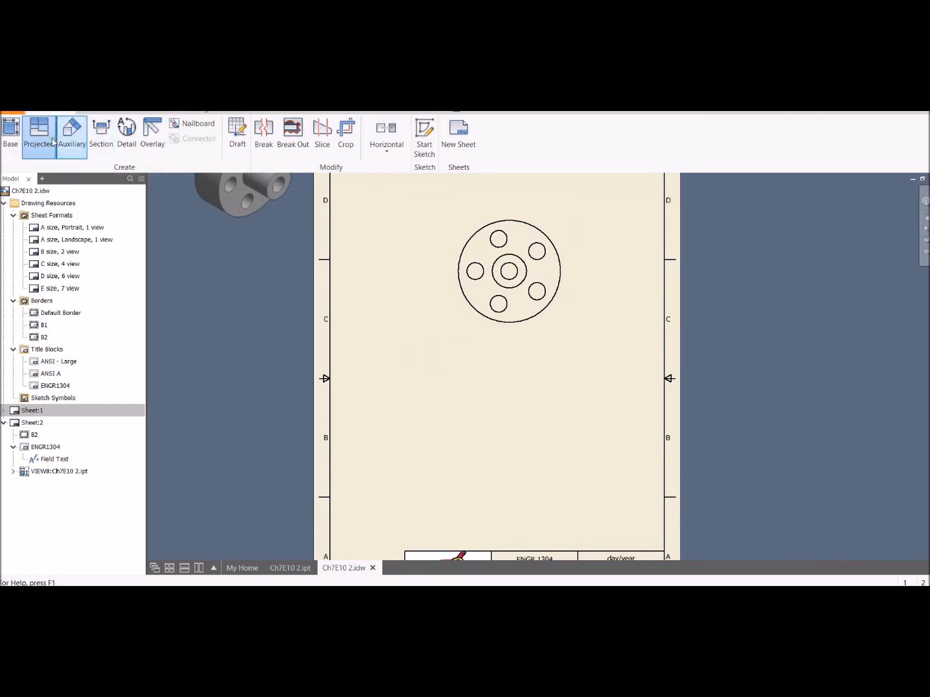
{"action": "left_click", "coordinate": [71, 133]}
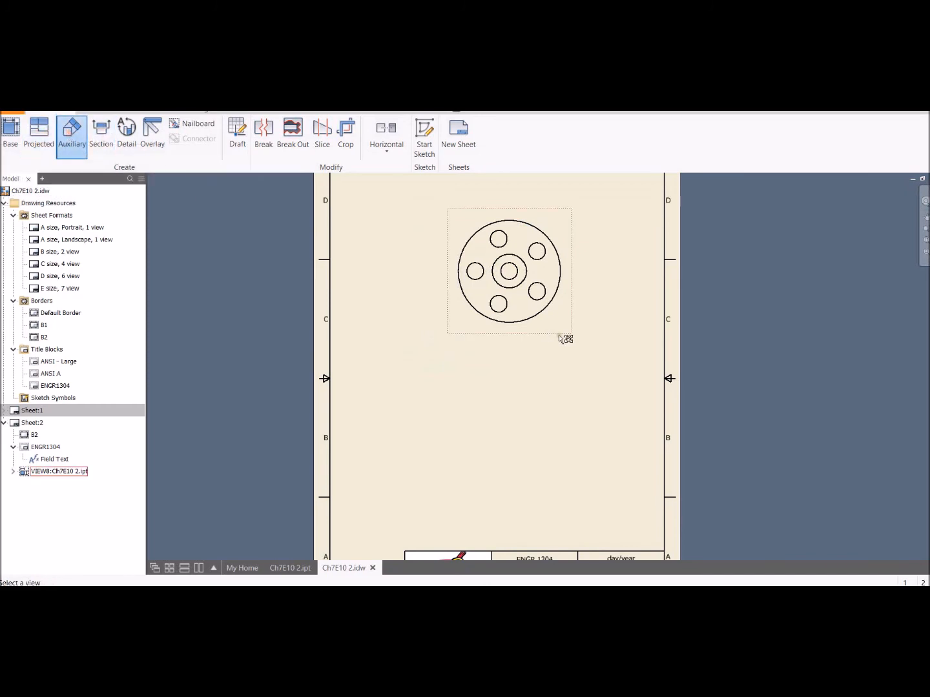
{"action": "left_click", "coordinate": [102, 135]}
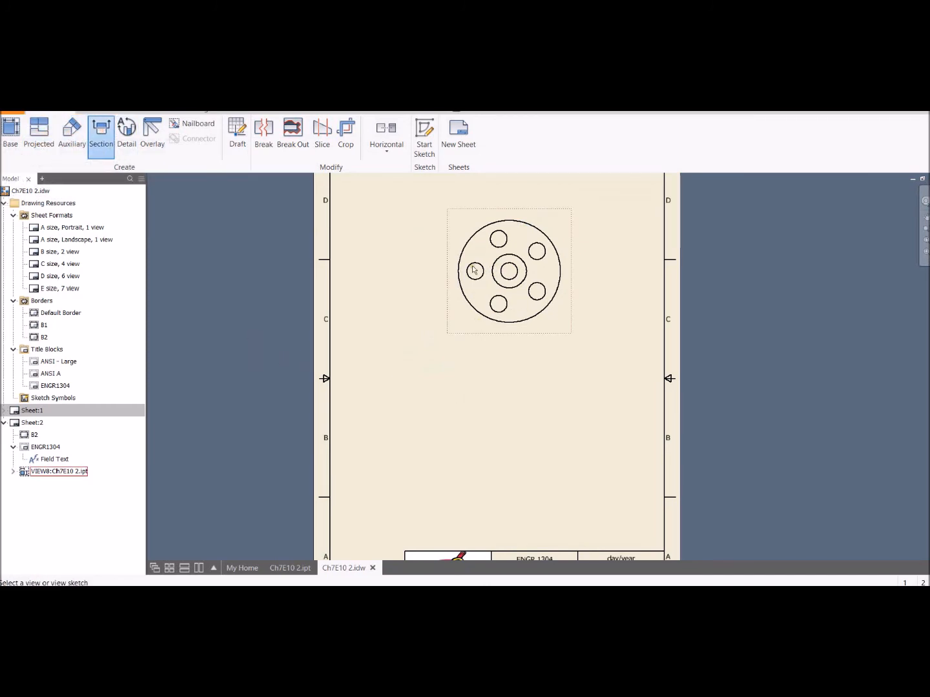
{"action": "scroll", "coordinate": [473, 280], "scroll_direction": "down", "scroll_amount": 5}
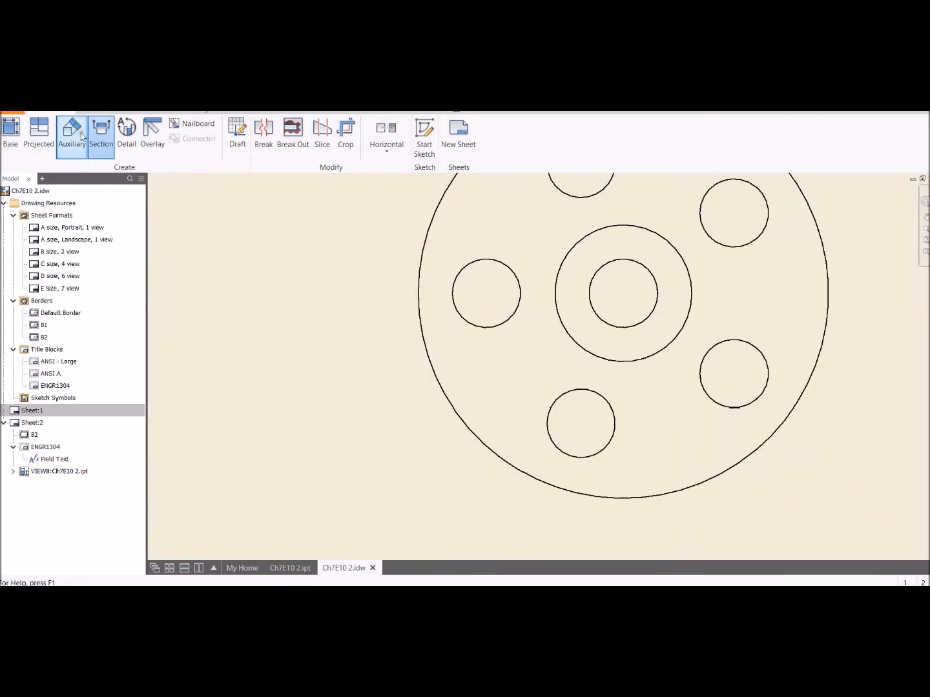
{"action": "left_click", "coordinate": [424, 292]}
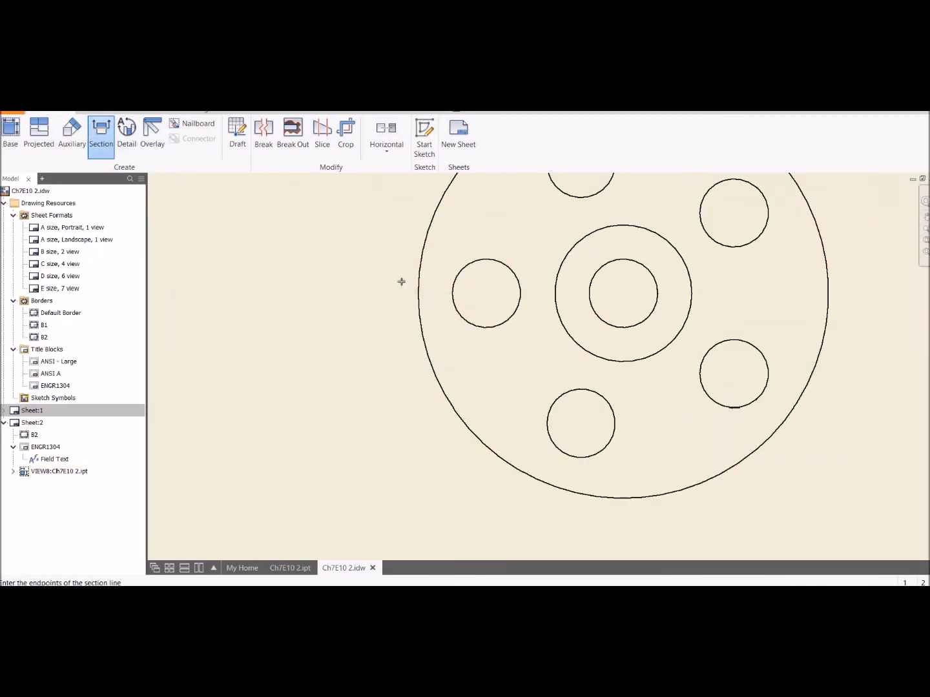
{"action": "left_click", "coordinate": [417, 293]}
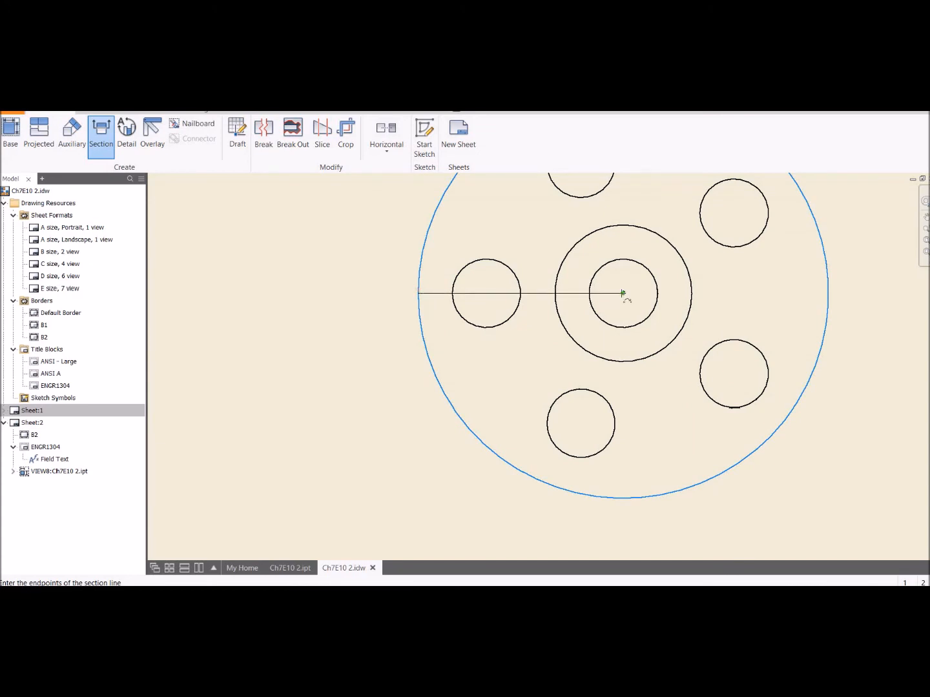
{"action": "left_click", "coordinate": [623, 293]}
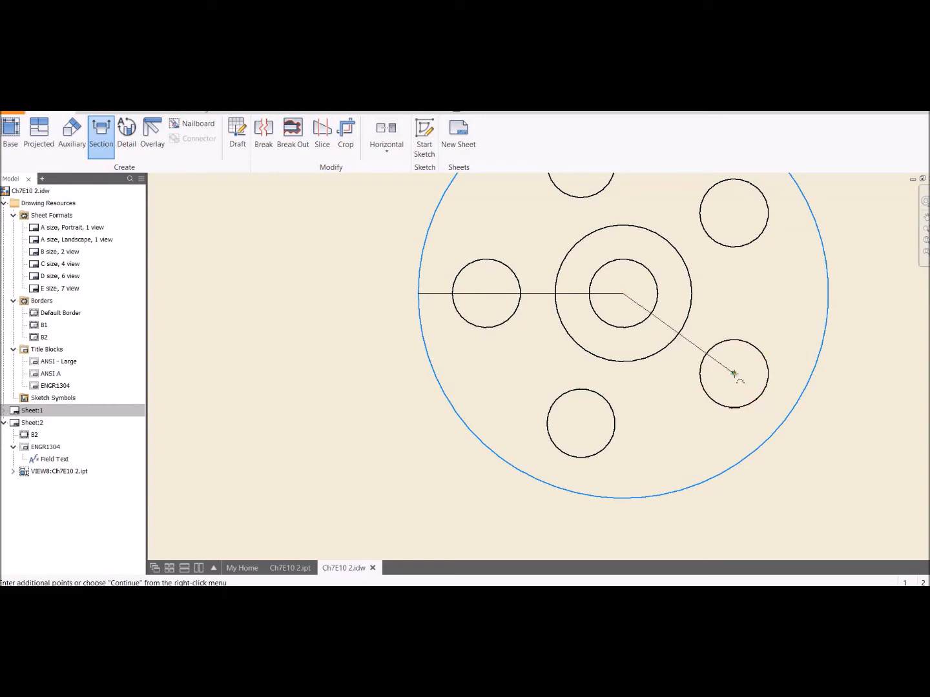
{"action": "left_click", "coordinate": [817, 441]}
{"action": "right_click", "coordinate": [818, 440]}
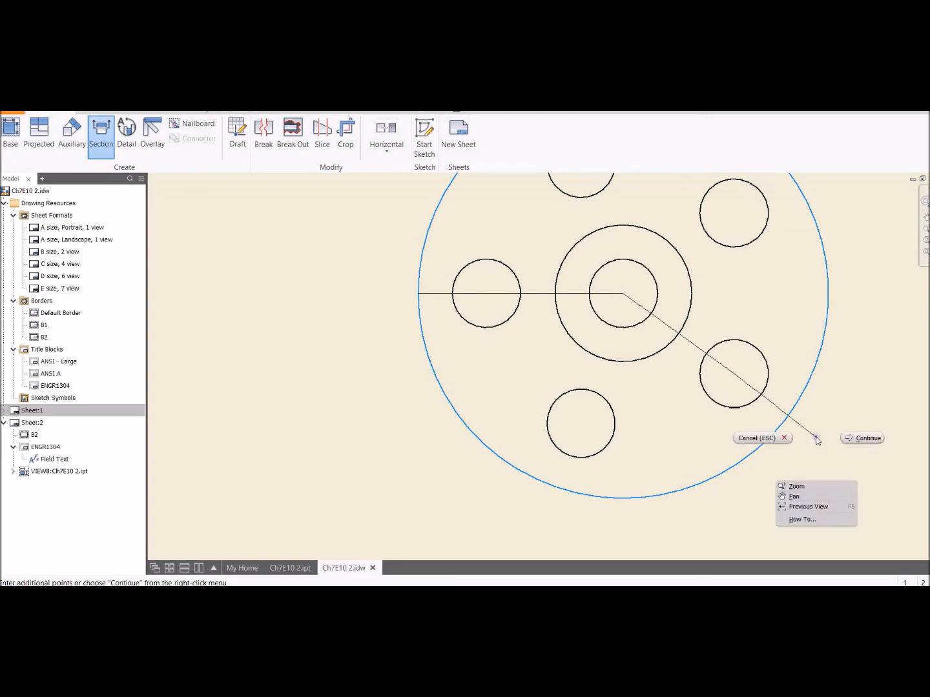
{"action": "left_click", "coordinate": [866, 438]}
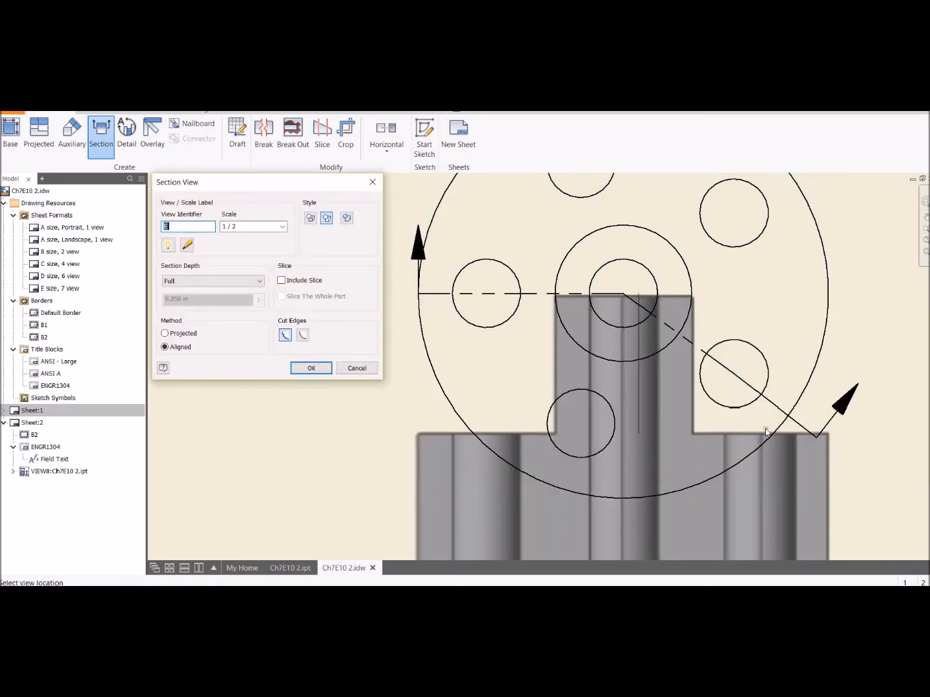
- Place the full-depth aligned section view E at 1/2 scale below the top view
{"action": "scroll", "coordinate": [768, 432], "scroll_direction": "down", "scroll_amount": 3}
{"action": "middle_click_drag", "start_coordinate": [765, 428], "coordinate": [663, 360]}
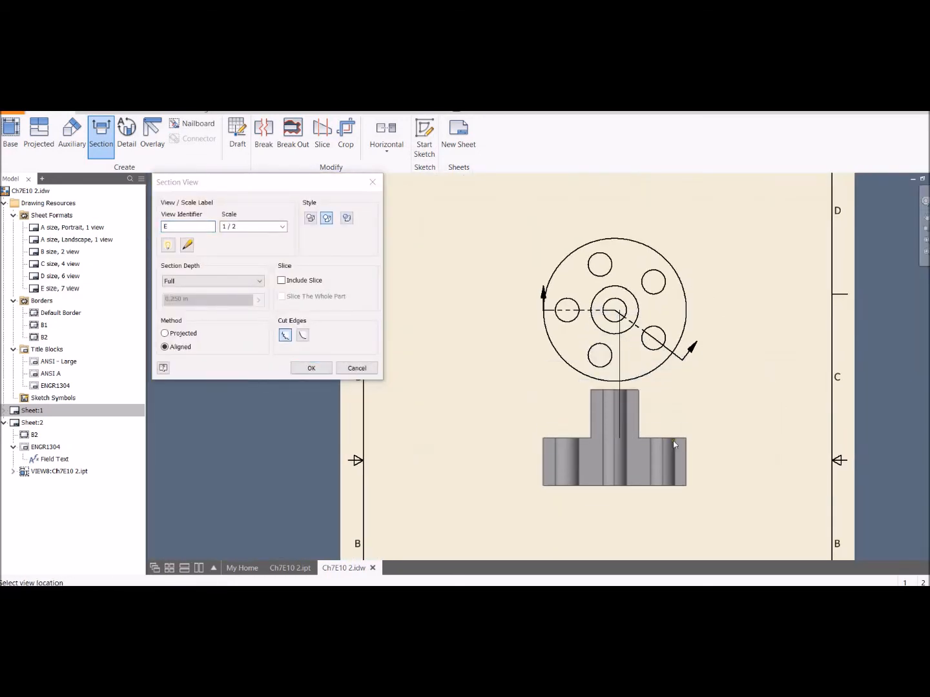
{"action": "mouse_move", "coordinate": [686, 489]}
{"action": "middle_mouse_down"}
{"action": "mouse_move", "coordinate": [675, 376]}
{"action": "mouse_move", "coordinate": [666, 411]}
{"action": "middle_mouse_up"}
{"action": "left_click", "coordinate": [662, 405]}
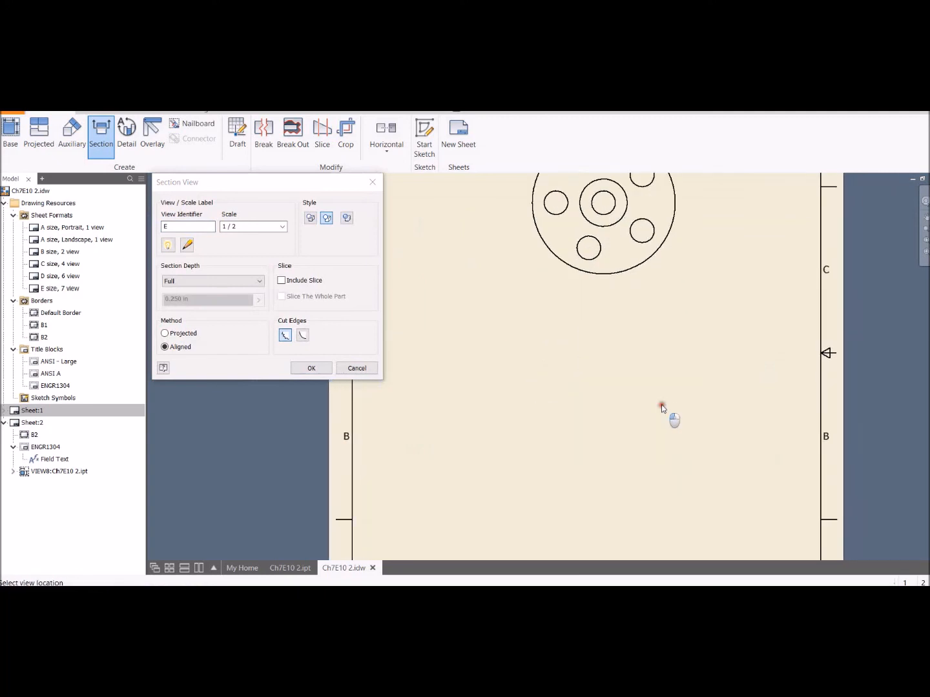
- Extend the left end of section line E-E slightly beyond the disc's outer edge
{"action": "scroll", "coordinate": [591, 352], "scroll_direction": "down", "scroll_amount": 3}
{"action": "scroll", "coordinate": [590, 347], "scroll_direction": "up", "scroll_amount": 6}
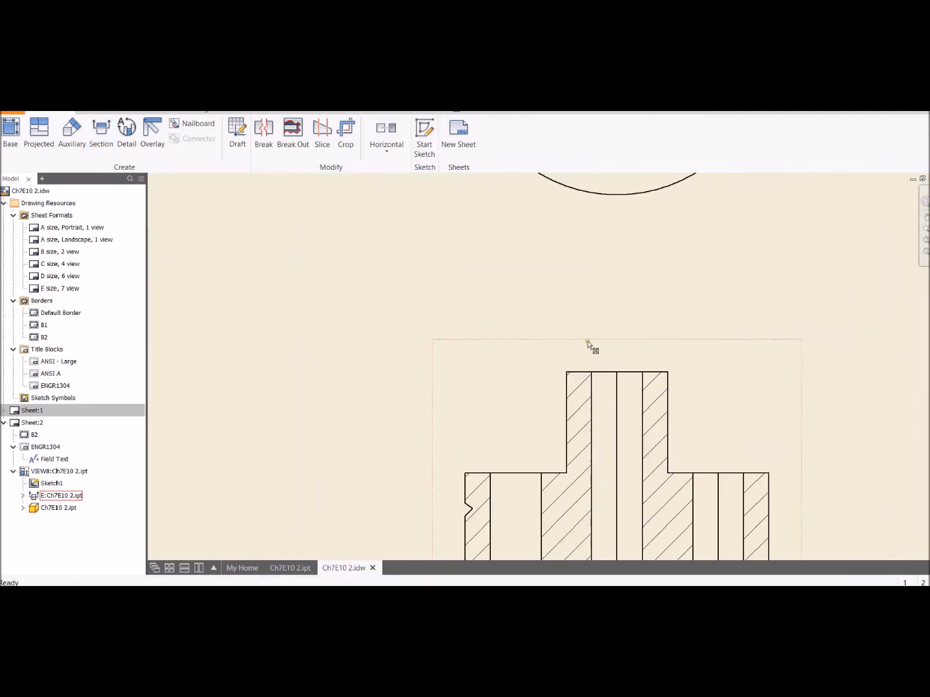
{"action": "middle_click_drag", "start_coordinate": [548, 287], "coordinate": [594, 347]}
{"action": "scroll", "coordinate": [594, 347], "scroll_direction": "down", "scroll_amount": 2}
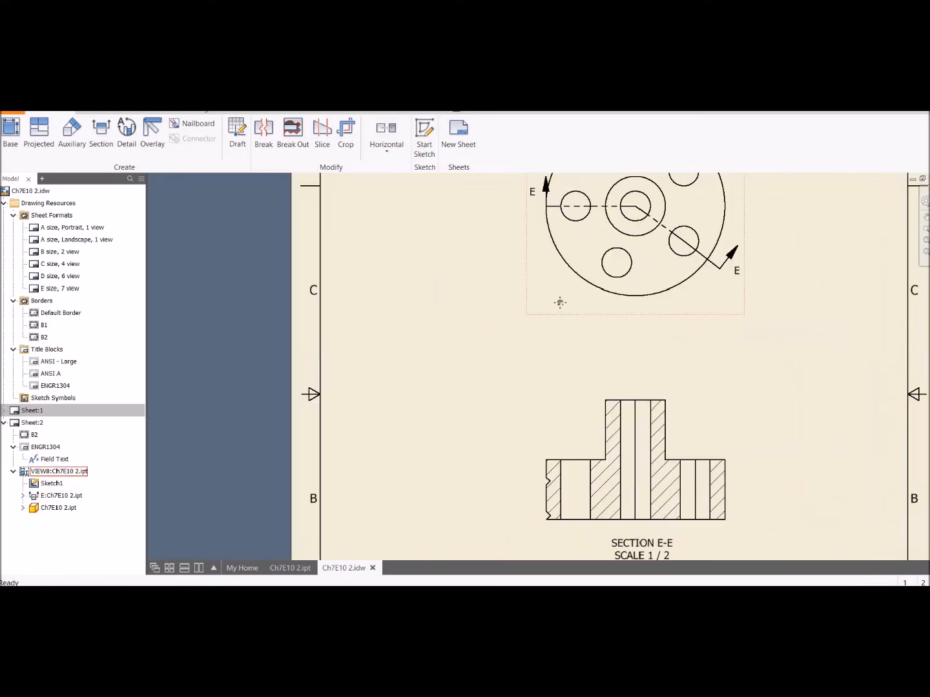
{"action": "middle_click_drag", "start_coordinate": [558, 303], "coordinate": [545, 374]}
{"action": "scroll", "coordinate": [498, 313], "scroll_direction": "down", "scroll_amount": 1}
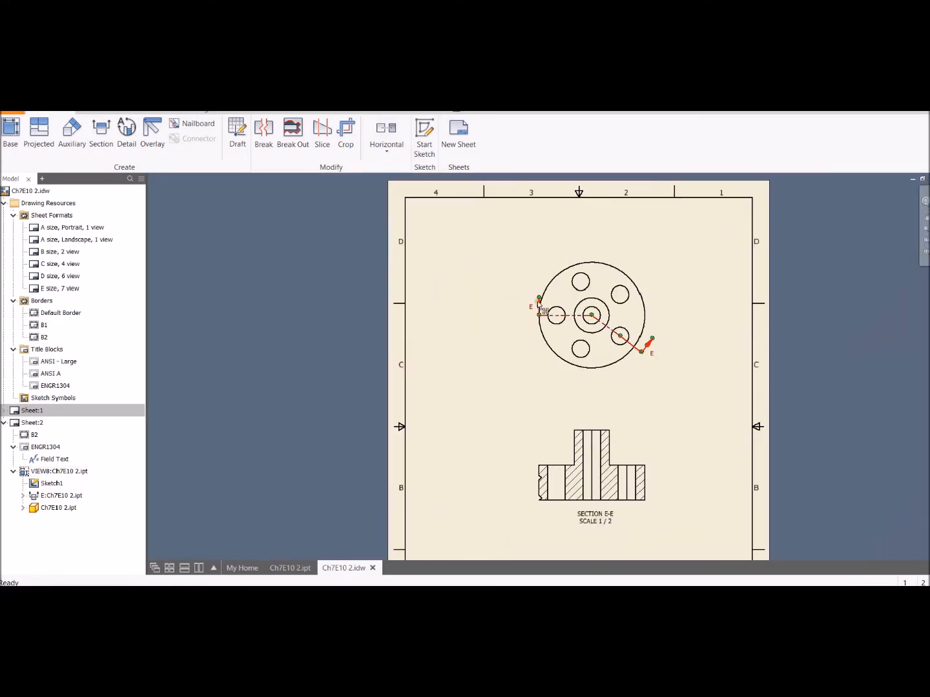
{"action": "scroll", "coordinate": [541, 309], "scroll_direction": "down", "scroll_amount": 1}
{"action": "scroll", "coordinate": [541, 308], "scroll_direction": "up", "scroll_amount": 3}
{"action": "left_click_drag", "start_coordinate": [529, 308], "coordinate": [515, 310]}
{"action": "scroll", "coordinate": [561, 425], "scroll_direction": "down", "scroll_amount": 4}
{"action": "scroll", "coordinate": [559, 353], "scroll_direction": "up", "scroll_amount": 2}
{"action": "middle_click_drag", "start_coordinate": [559, 352], "coordinate": [559, 359]}
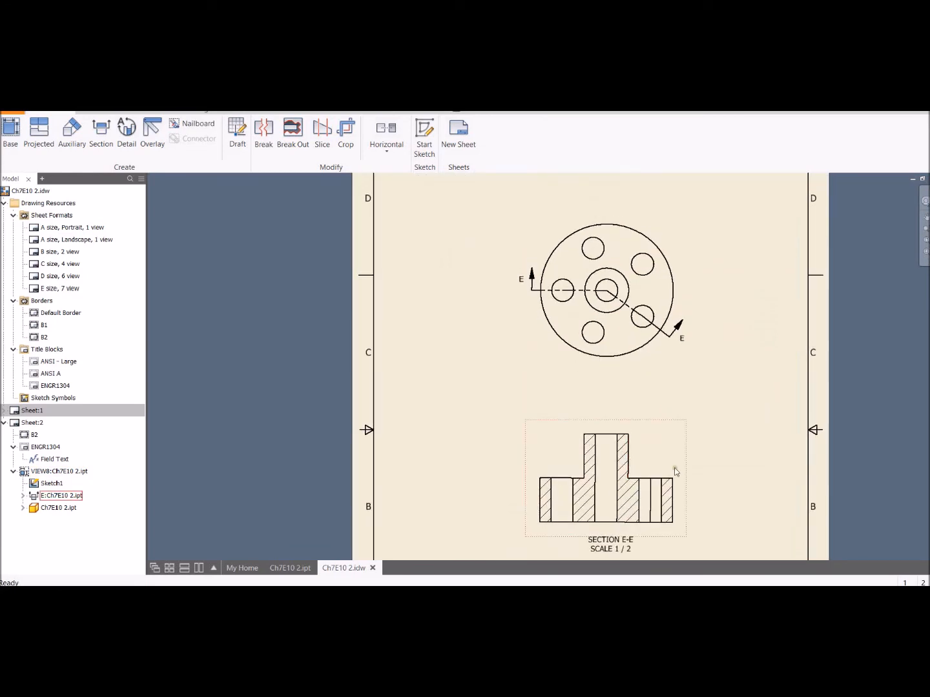
- Fine-tune the position of section line E-E's left corner point just outside the disc
{"action": "scroll", "coordinate": [563, 386], "scroll_direction": "down", "scroll_amount": 2}
{"action": "scroll", "coordinate": [563, 385], "scroll_direction": "up", "scroll_amount": 2}
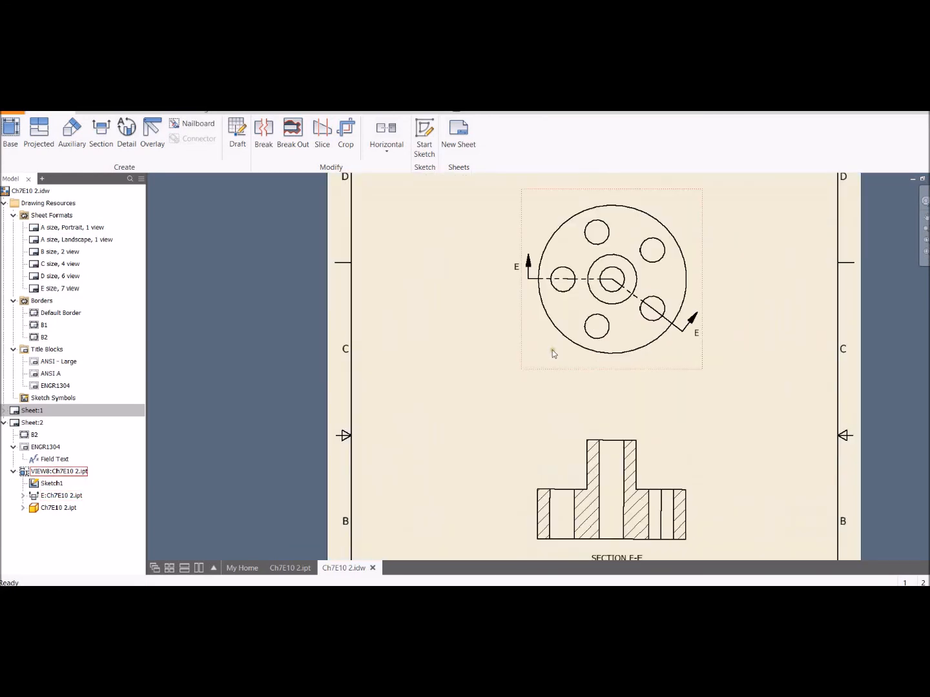
{"action": "scroll", "coordinate": [552, 352], "scroll_direction": "up", "scroll_amount": 2}
{"action": "middle_click_drag", "start_coordinate": [500, 270], "coordinate": [523, 345]}
{"action": "left_click", "coordinate": [532, 292]}
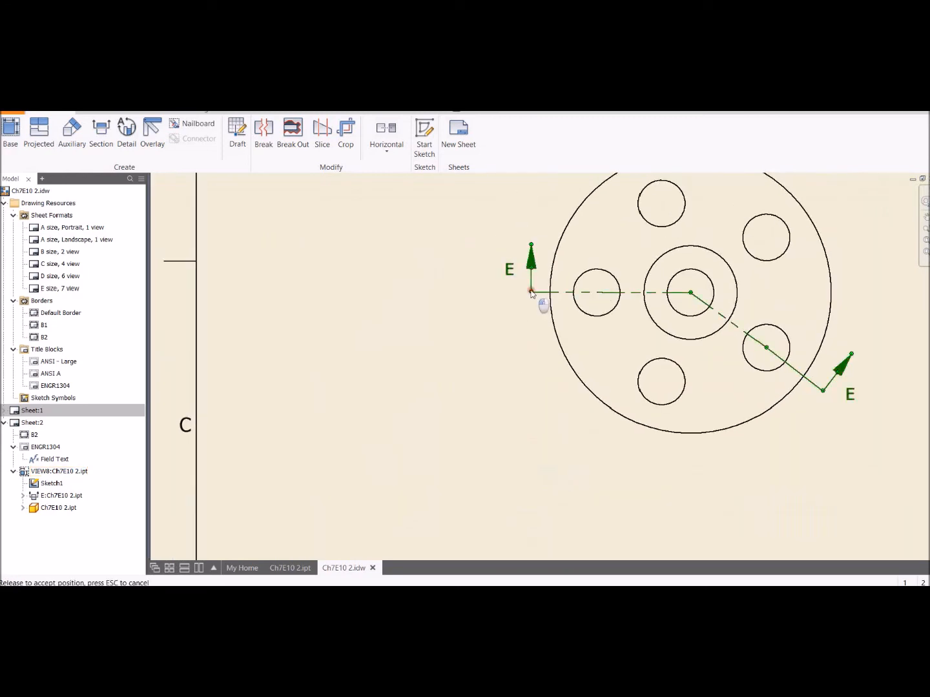
{"action": "left_click_drag", "start_coordinate": [532, 291], "coordinate": [535, 294]}
{"action": "scroll", "coordinate": [539, 376], "scroll_direction": "down", "scroll_amount": 5}
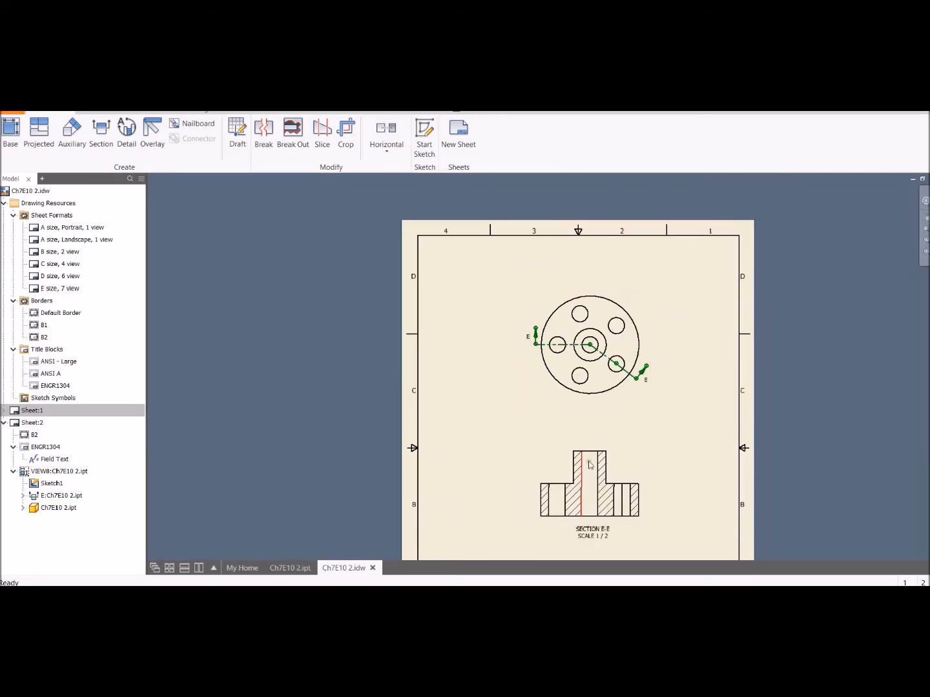
- Switch to the annotation tools for dimensioning section view E-E
{"action": "left_click", "coordinate": [103, 111]}
{"action": "scroll", "coordinate": [620, 419], "scroll_direction": "up", "scroll_amount": 3}
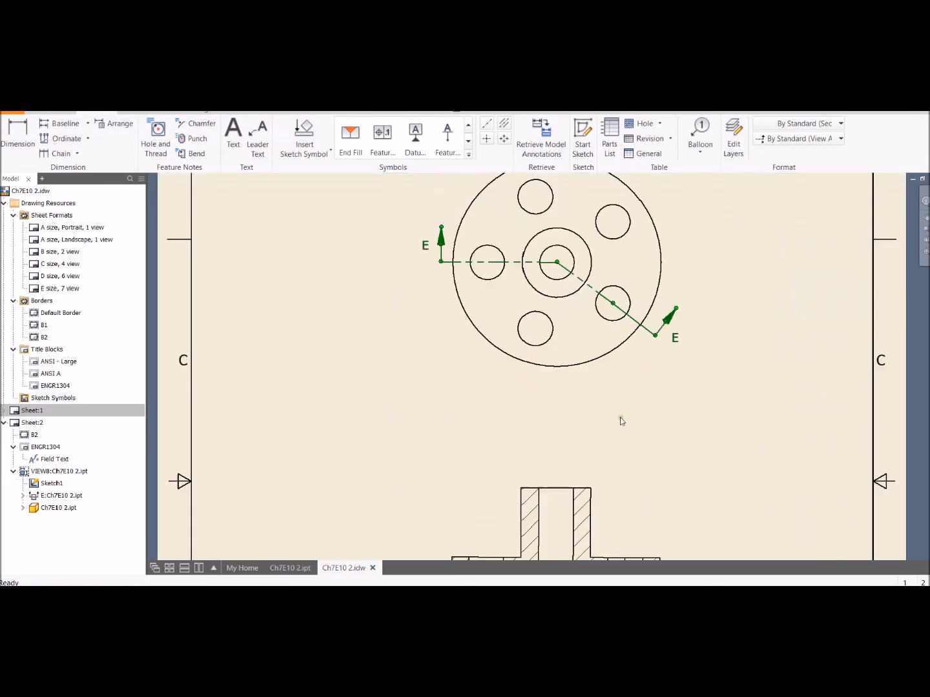
{"action": "middle_click_drag", "start_coordinate": [619, 418], "coordinate": [554, 249]}
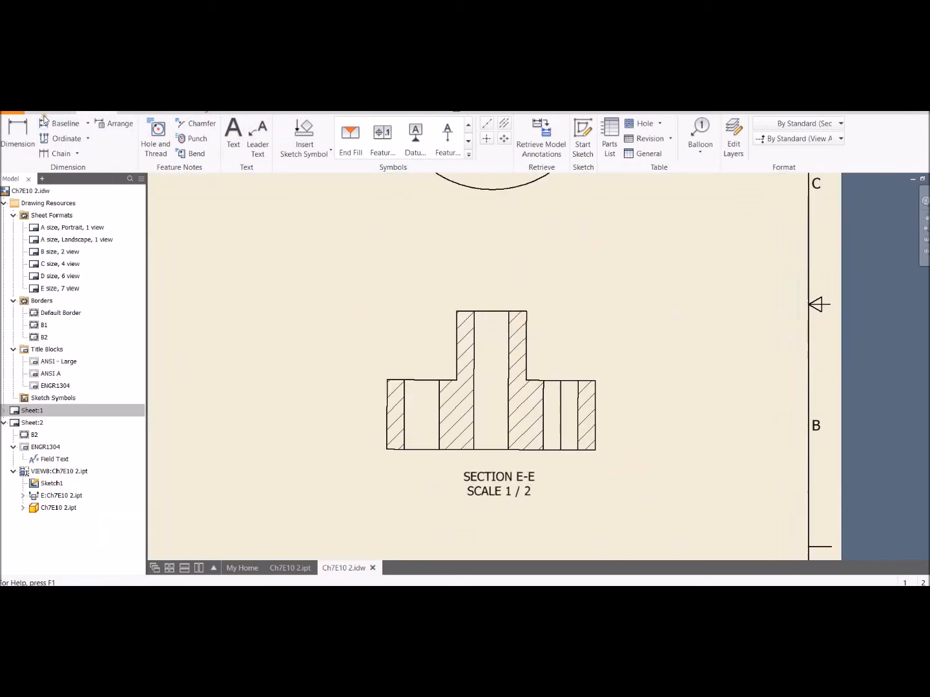
{"action": "left_click", "coordinate": [18, 135]}
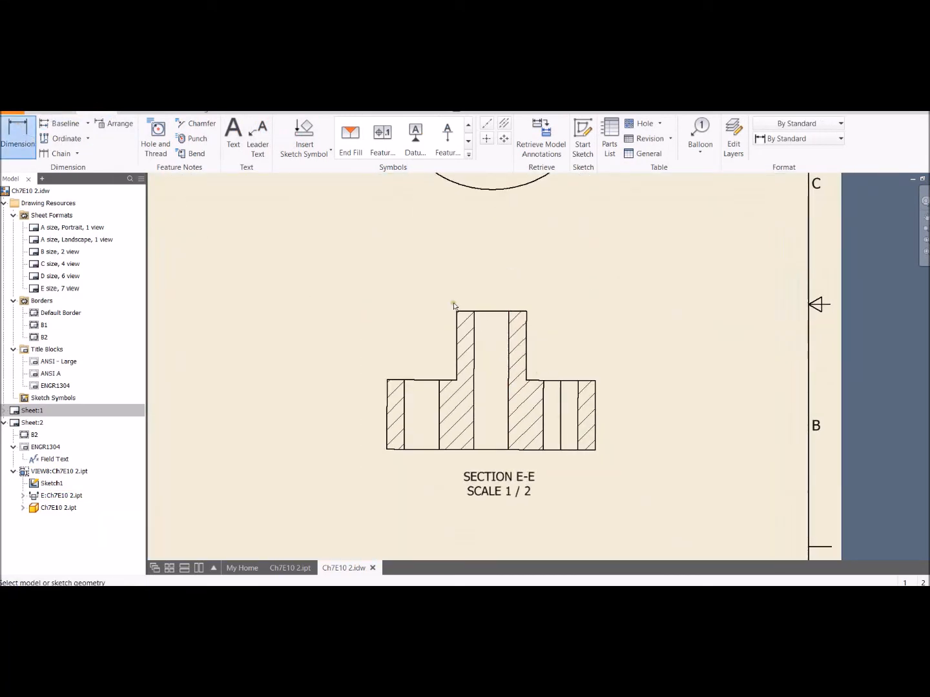
{"action": "scroll", "coordinate": [457, 352], "scroll_direction": "down", "scroll_amount": 3}
{"action": "scroll", "coordinate": [457, 351], "scroll_direction": "up", "scroll_amount": 3}
{"action": "left_click", "coordinate": [458, 352]}
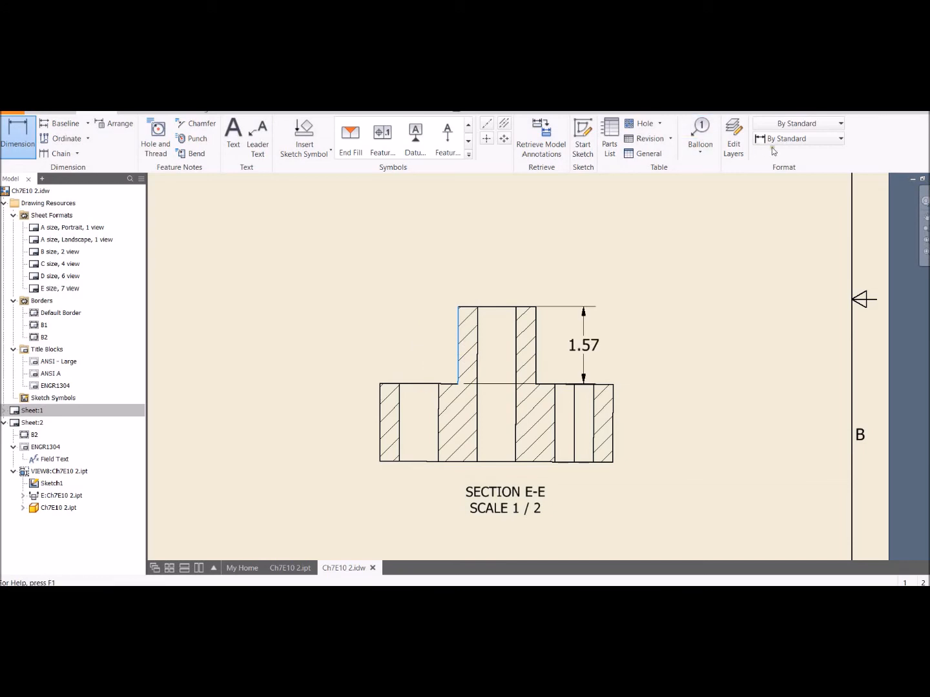
{"action": "key", "text": "Escape"}
{"action": "key", "text": "Escape"}
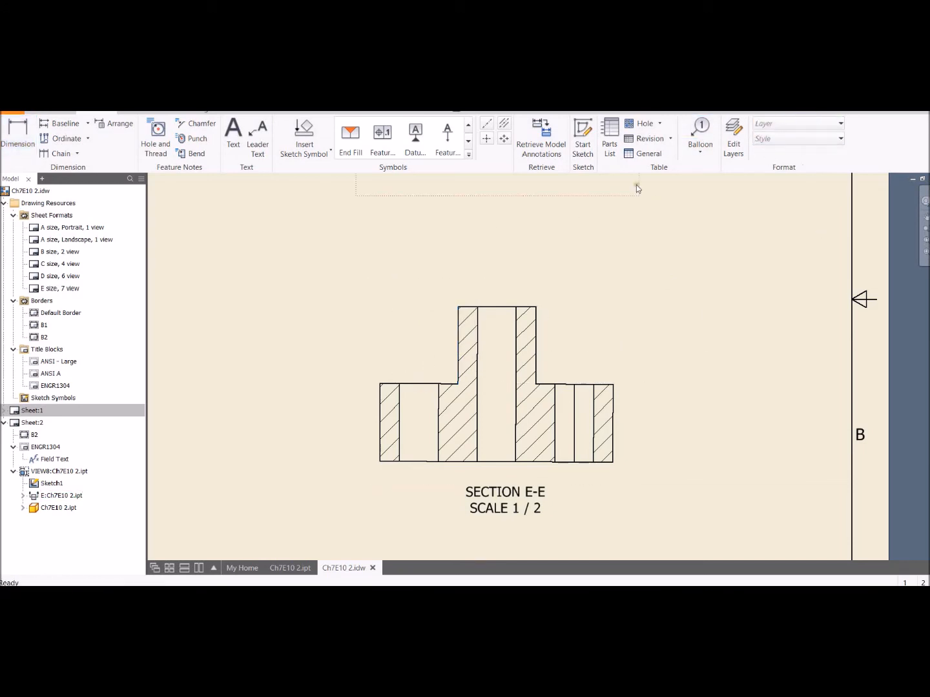
- Dimension the height of the flange's left edge in section E-E with the Default - mm (ANSI) style
{"action": "left_click", "coordinate": [17, 134]}
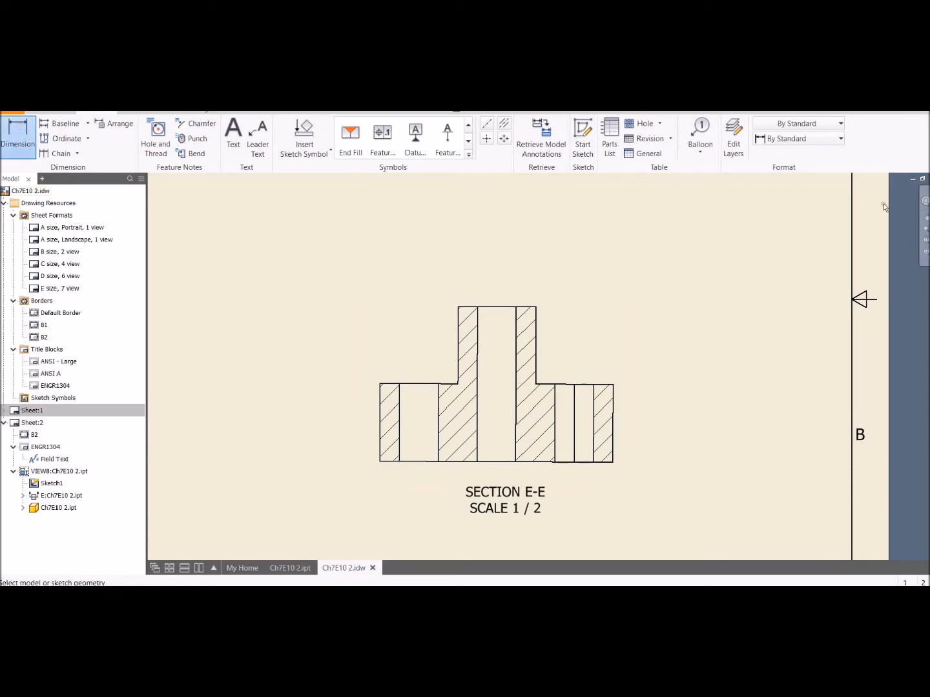
{"action": "left_click", "coordinate": [829, 140]}
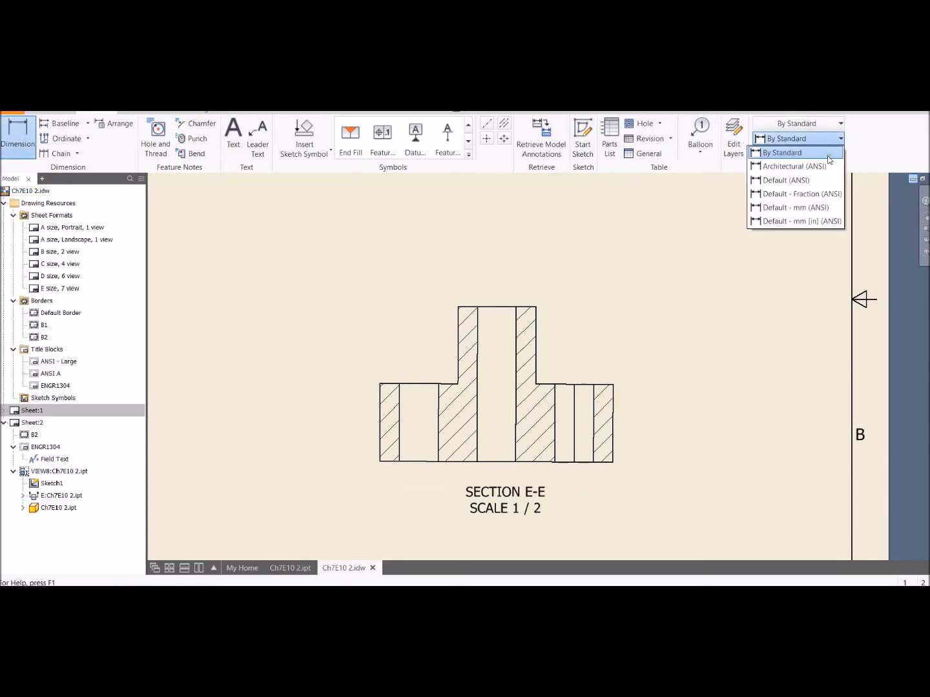
{"action": "left_click", "coordinate": [810, 207]}
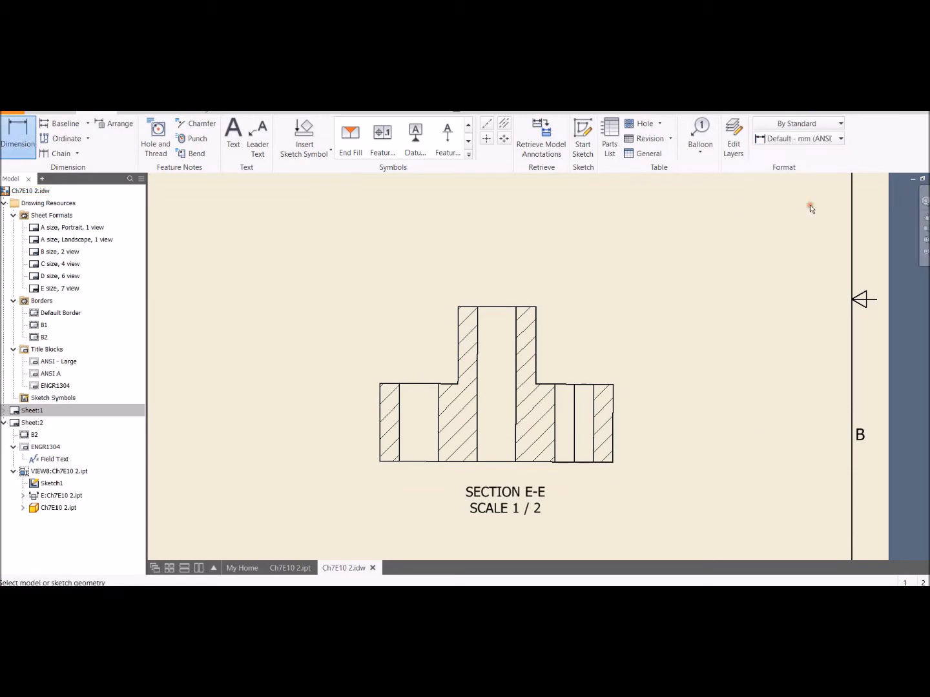
{"action": "left_click", "coordinate": [380, 445]}
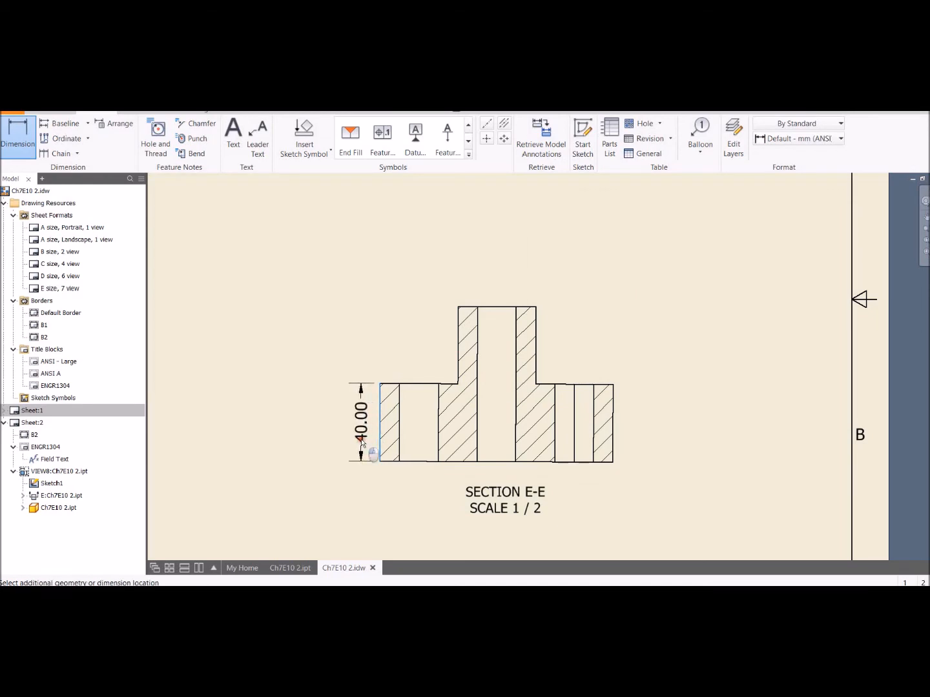
{"action": "left_click", "coordinate": [365, 448]}
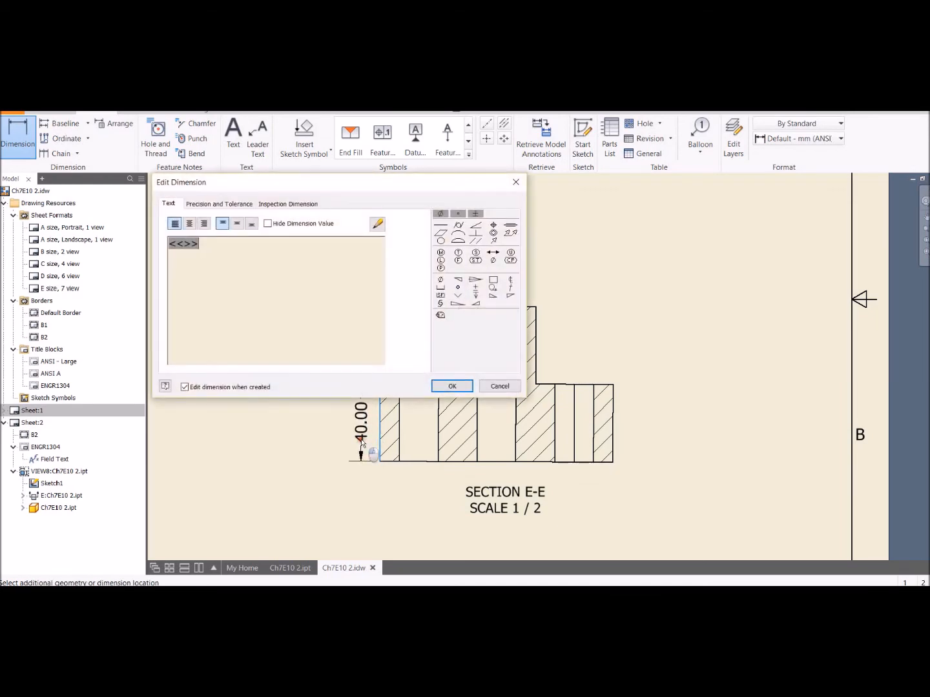
- Review the new flange height dimension's precision, tolerance and inspection settings and accept the defaults
{"action": "left_click", "coordinate": [199, 203]}
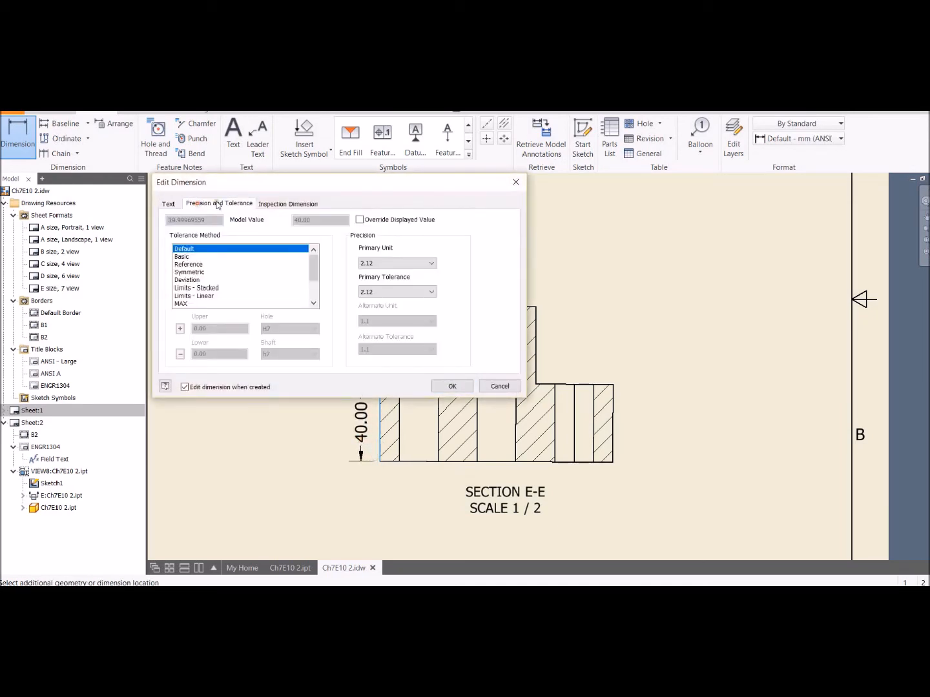
{"action": "left_click", "coordinate": [289, 205]}
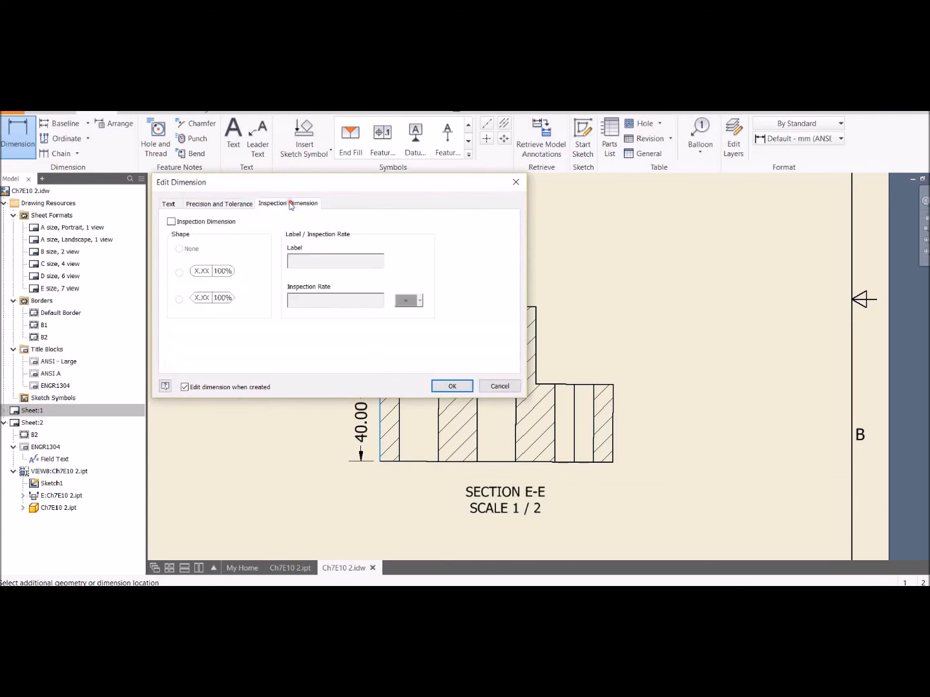
{"action": "left_click", "coordinate": [229, 205]}
{"action": "left_click", "coordinate": [169, 204]}
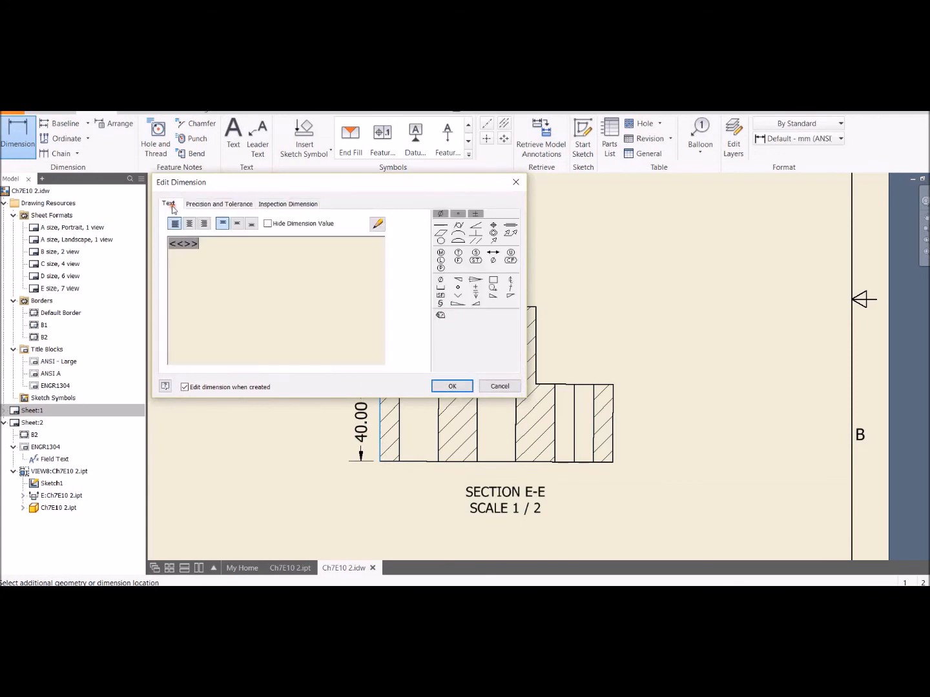
{"action": "left_click", "coordinate": [452, 387]}
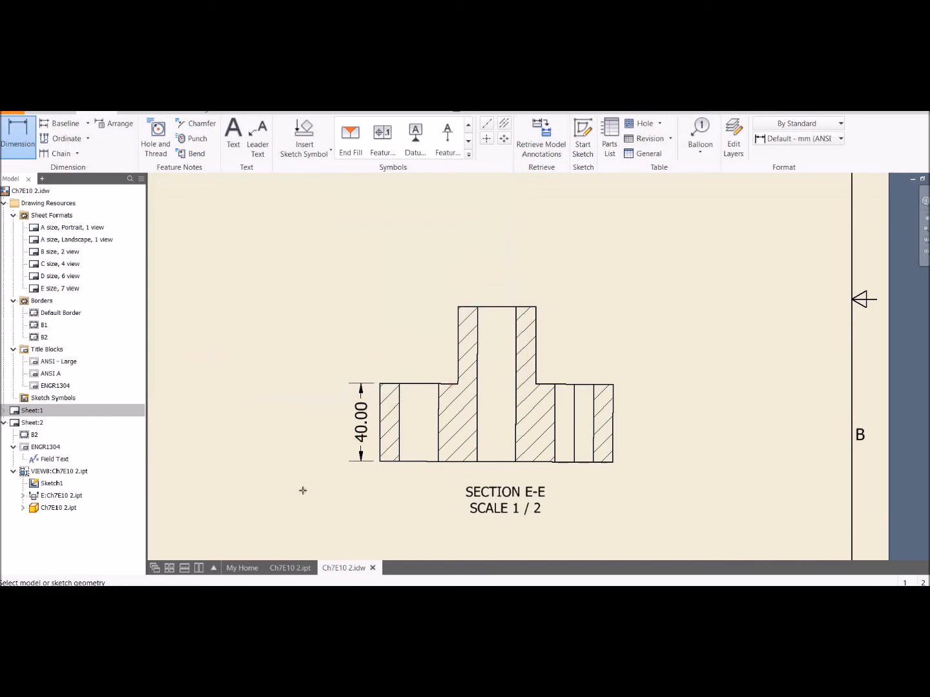
{"action": "key", "text": "Escape"}
- Give the flange height dimension in section E-E a Deviation tolerance with upper 0.01 and lower 0.02
{"action": "scroll", "coordinate": [344, 444], "scroll_direction": "up", "scroll_amount": 5}
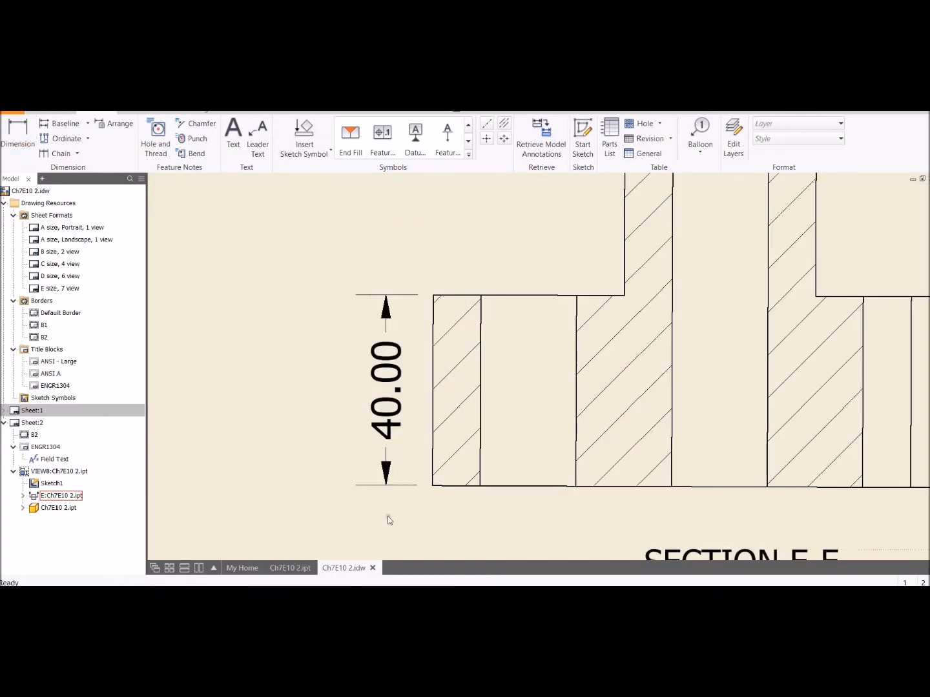
{"action": "right_click", "coordinate": [393, 380]}
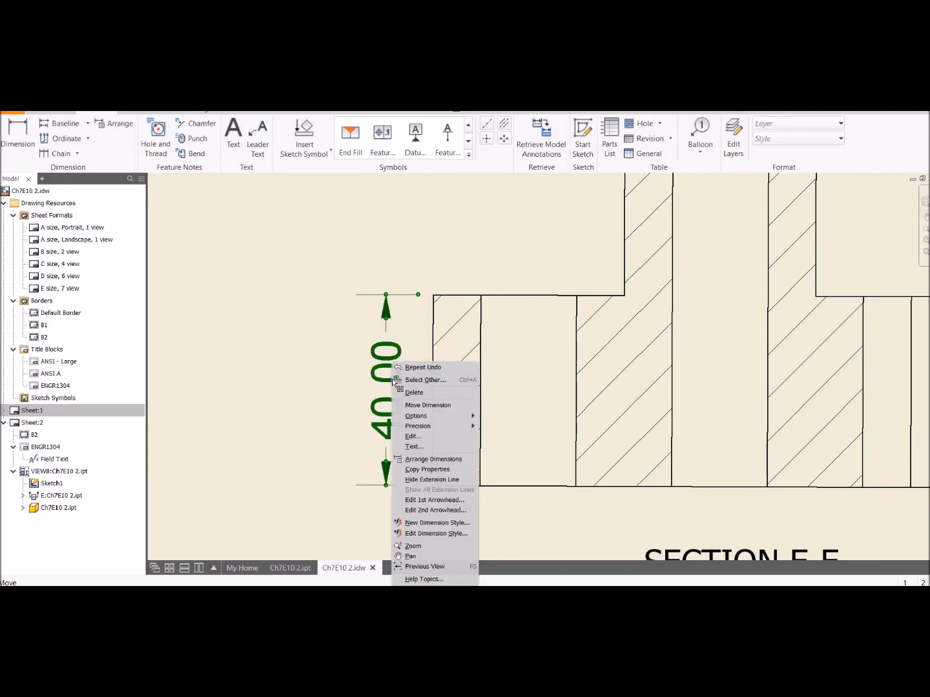
{"action": "left_click", "coordinate": [445, 437]}
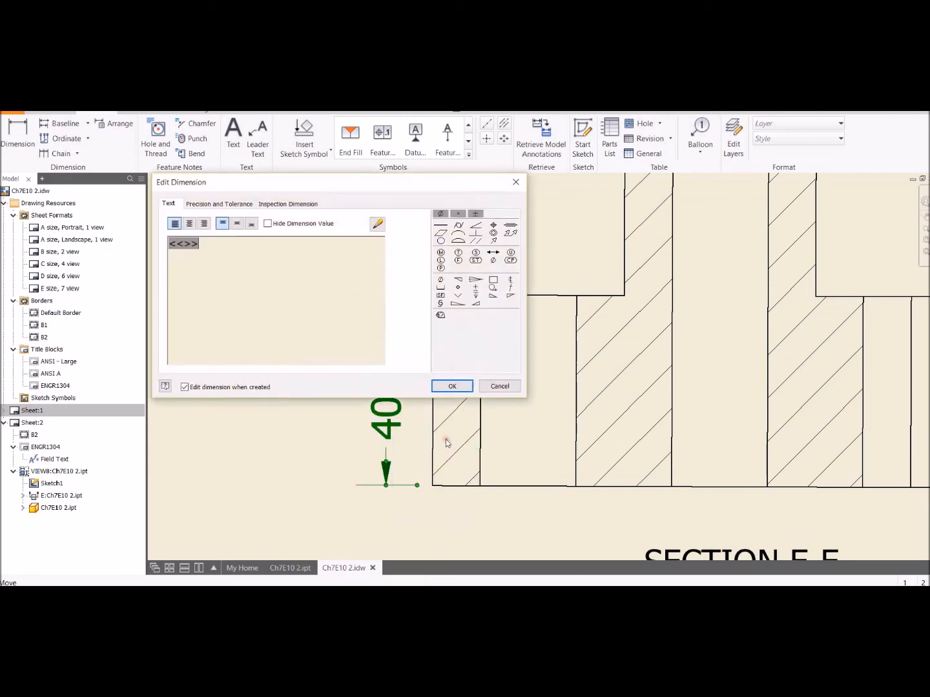
{"action": "left_click", "coordinate": [218, 203]}
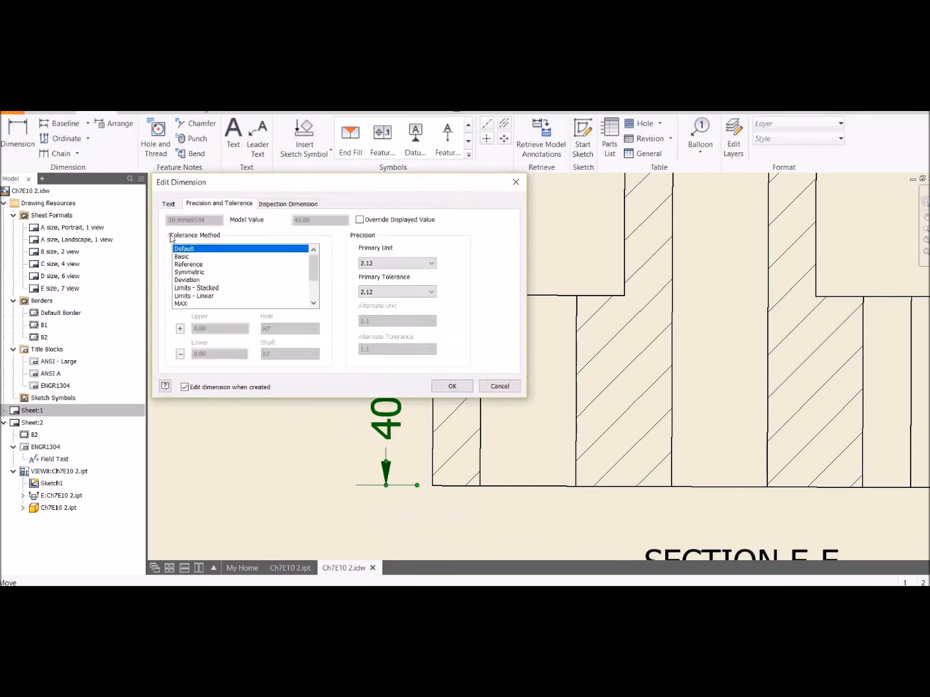
{"action": "left_click", "coordinate": [187, 280]}
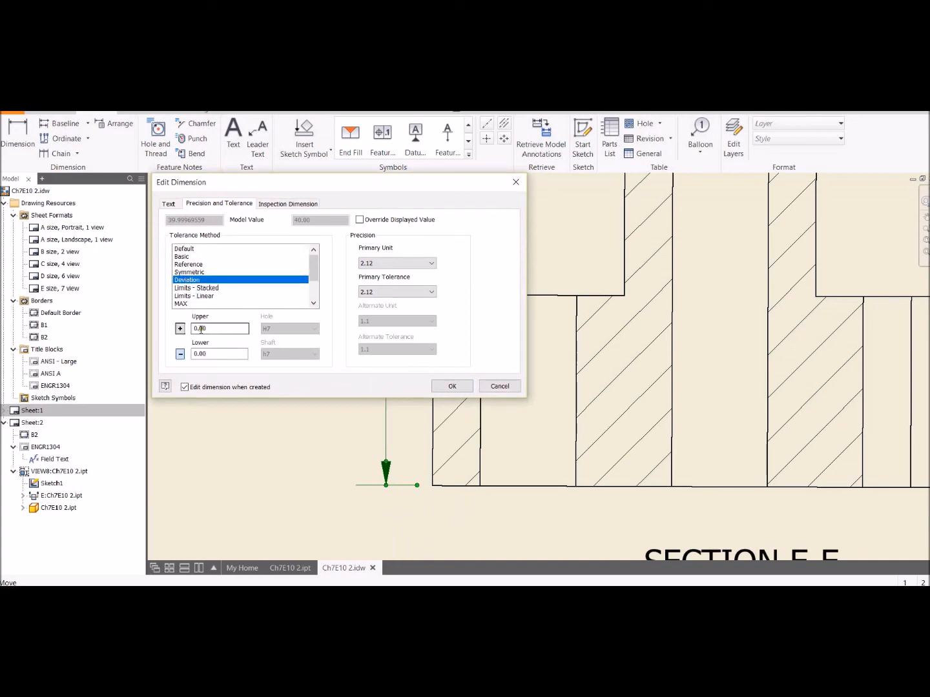
{"action": "left_click_drag", "start_coordinate": [202, 328], "coordinate": [210, 330]}
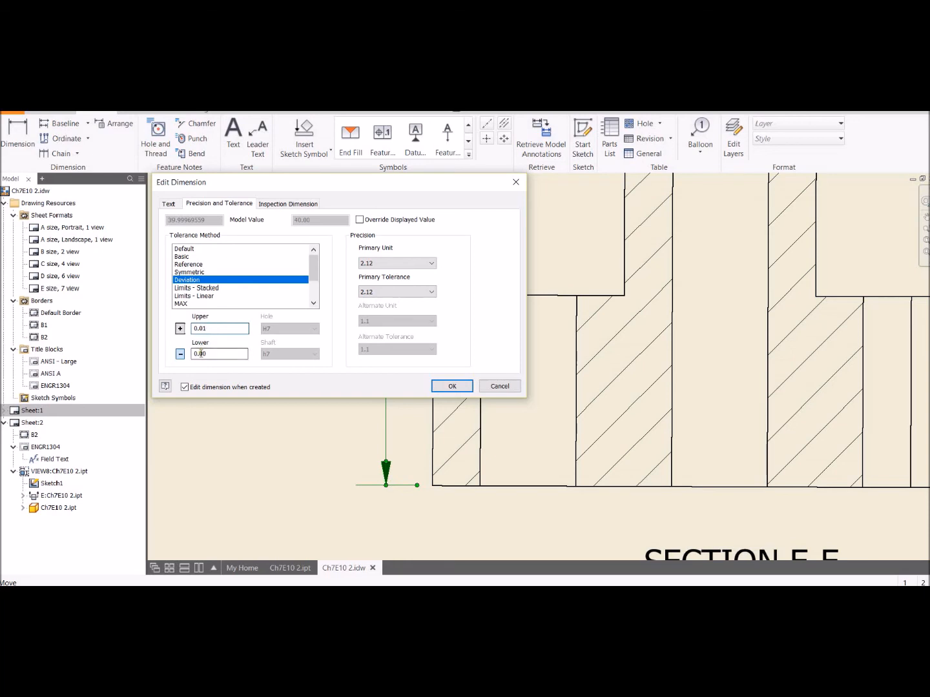
{"action": "double_click", "coordinate": [208, 356]}
{"action": "type", "text": "0"}
{"action": "left_click", "coordinate": [459, 386]}
{"action": "scroll", "coordinate": [471, 247], "scroll_direction": "down", "scroll_amount": 2}
{"action": "middle_click_drag", "start_coordinate": [477, 242], "coordinate": [444, 369]}
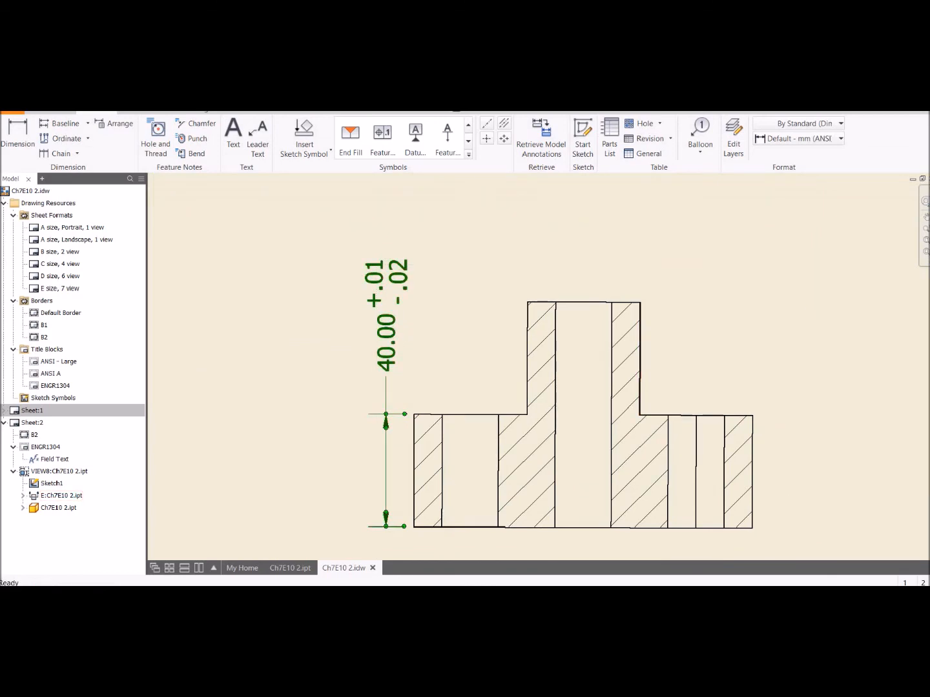
- Change the flange height dimension's tolerance method to Limits - Stacked
{"action": "right_click", "coordinate": [395, 285]}
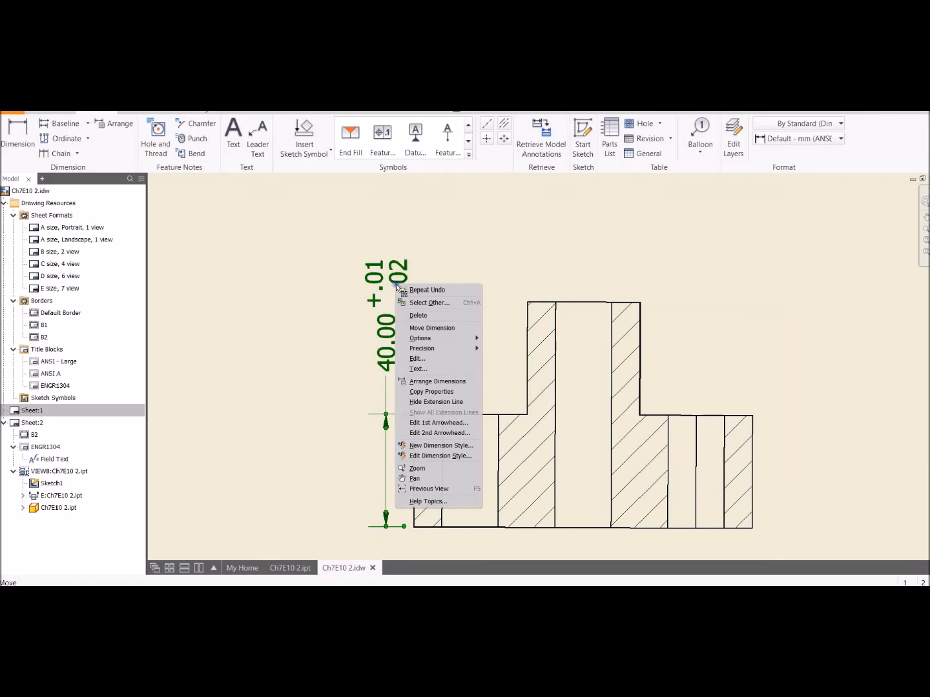
{"action": "left_click", "coordinate": [445, 358]}
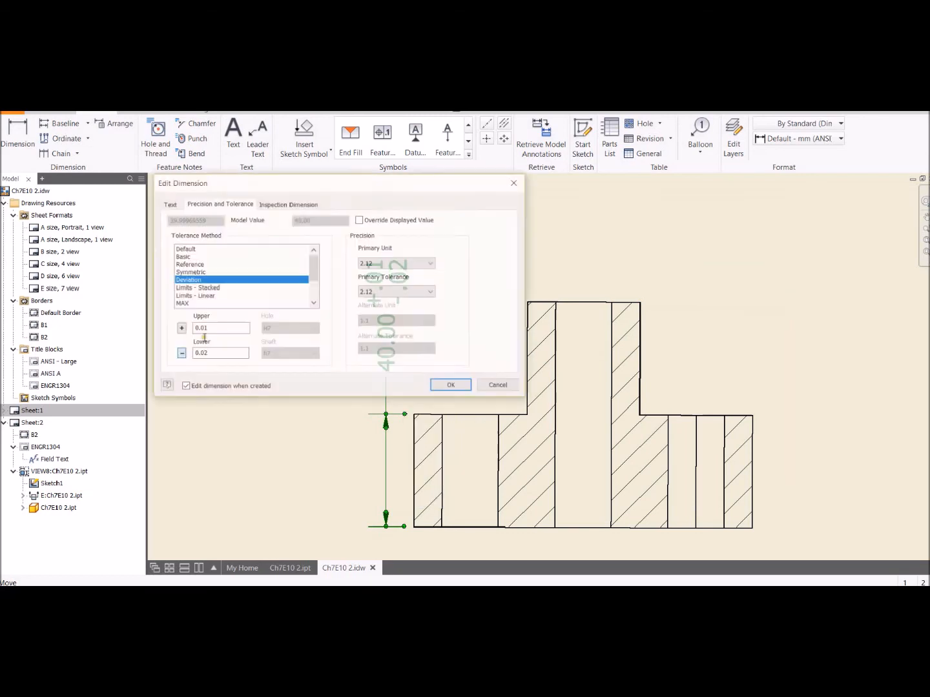
{"action": "left_click", "coordinate": [196, 288]}
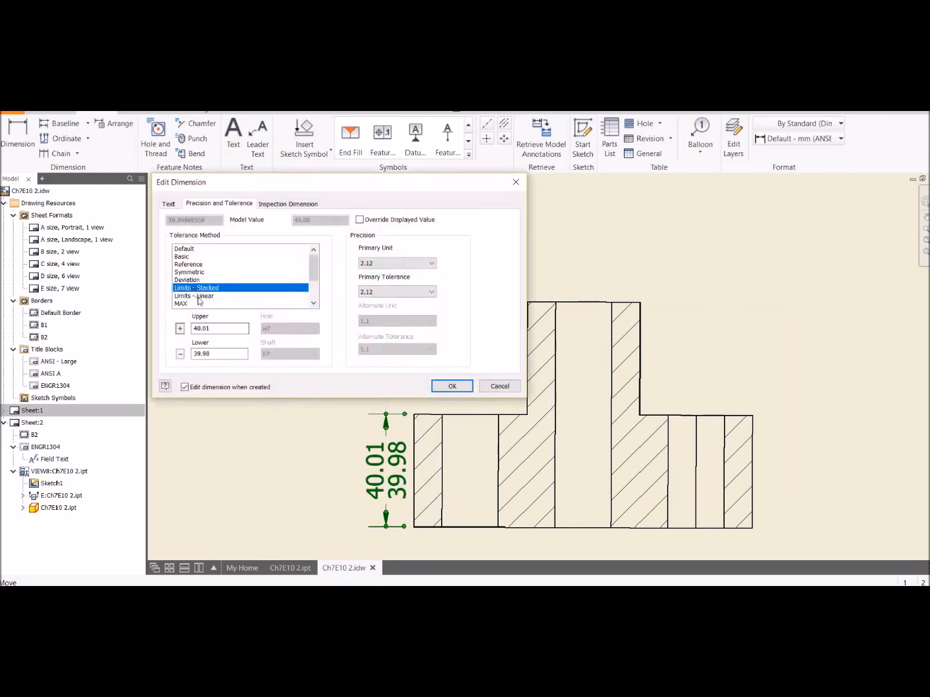
{"action": "left_click", "coordinate": [452, 386]}
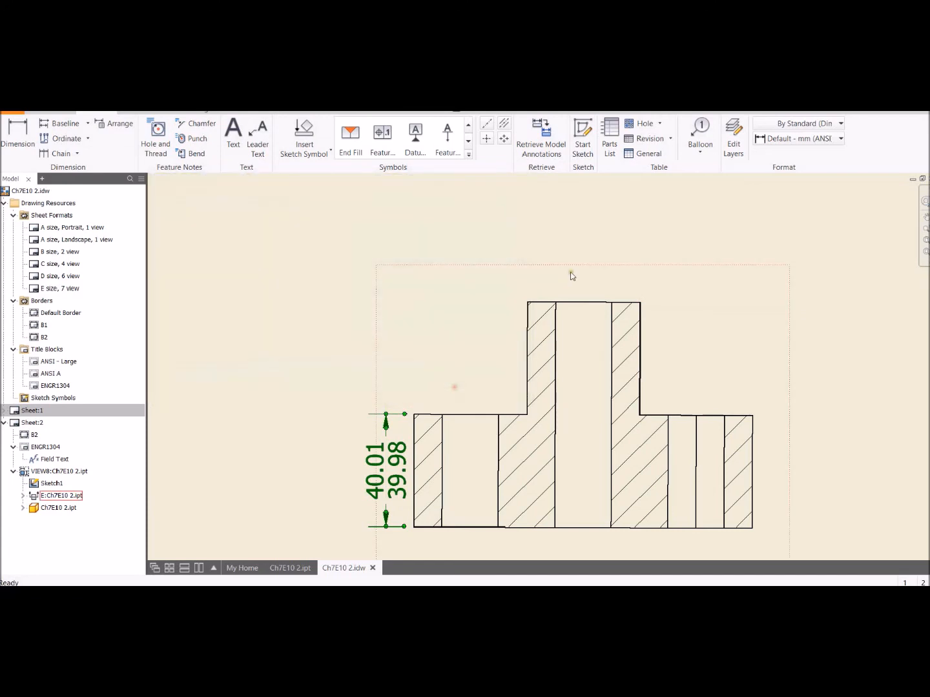
- Try the Limits - Linear tolerance method on the flange height dimension
{"action": "right_click", "coordinate": [394, 463]}
{"action": "left_click", "coordinate": [421, 435]}
{"action": "left_click", "coordinate": [197, 280]}
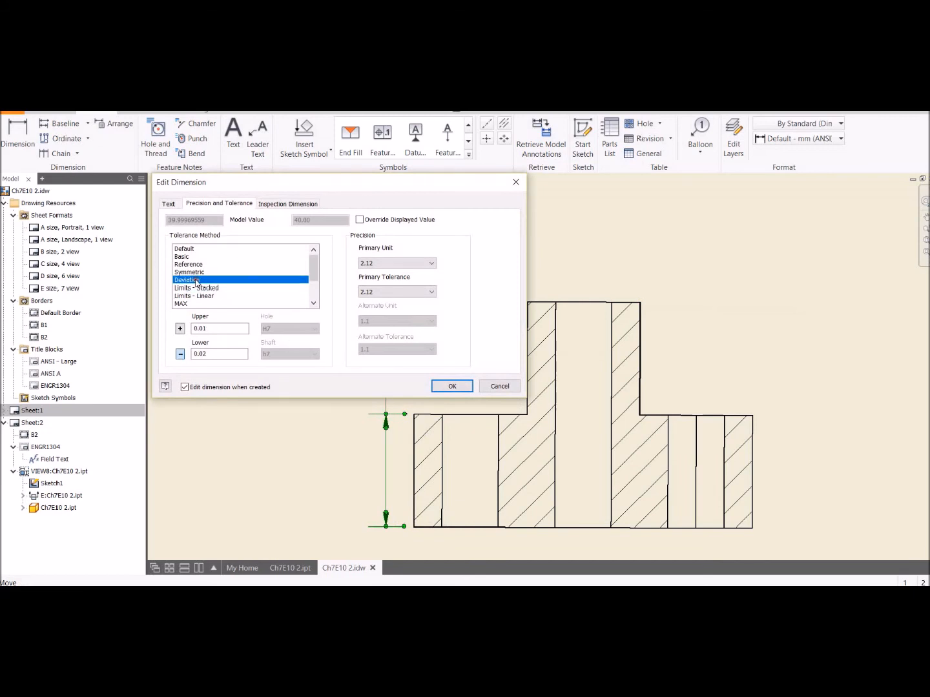
{"action": "left_click", "coordinate": [198, 296]}
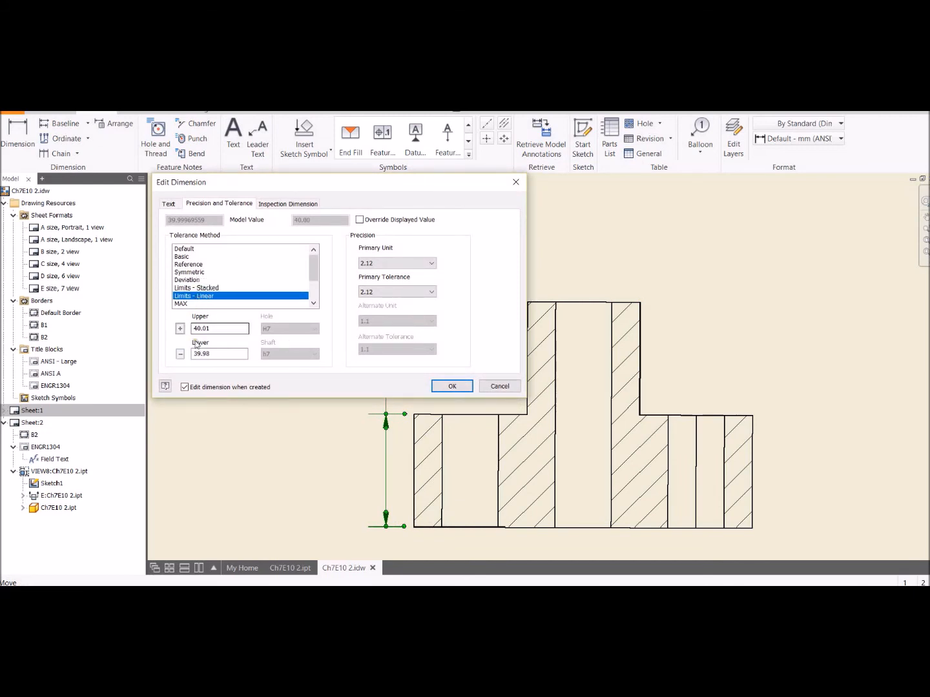
{"action": "left_click", "coordinate": [471, 391]}
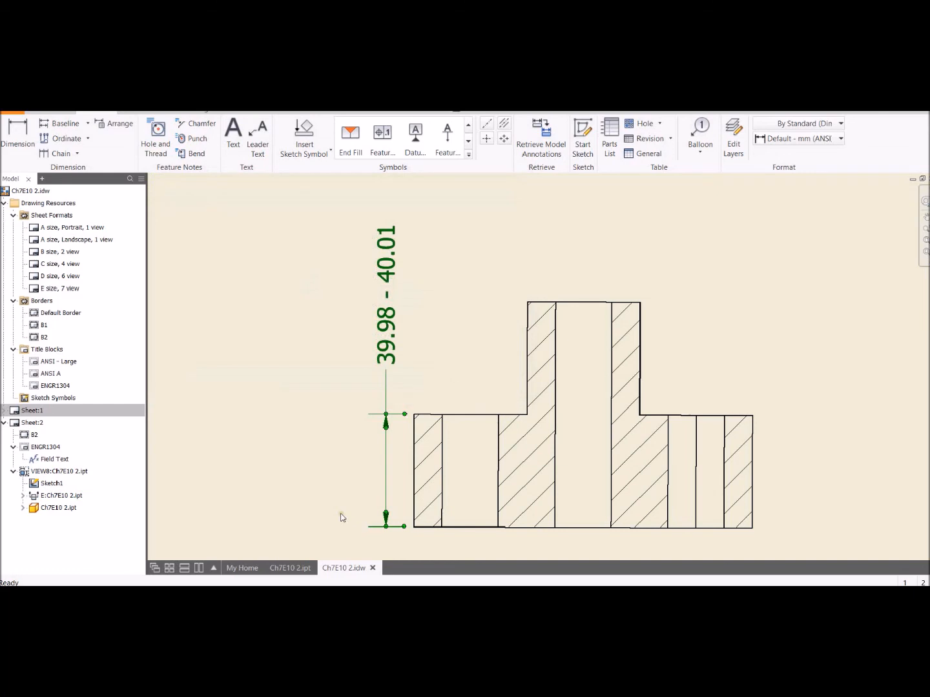
- Return the flange height dimension's tolerance method to Limits - Stacked
{"action": "right_click", "coordinate": [388, 306]}
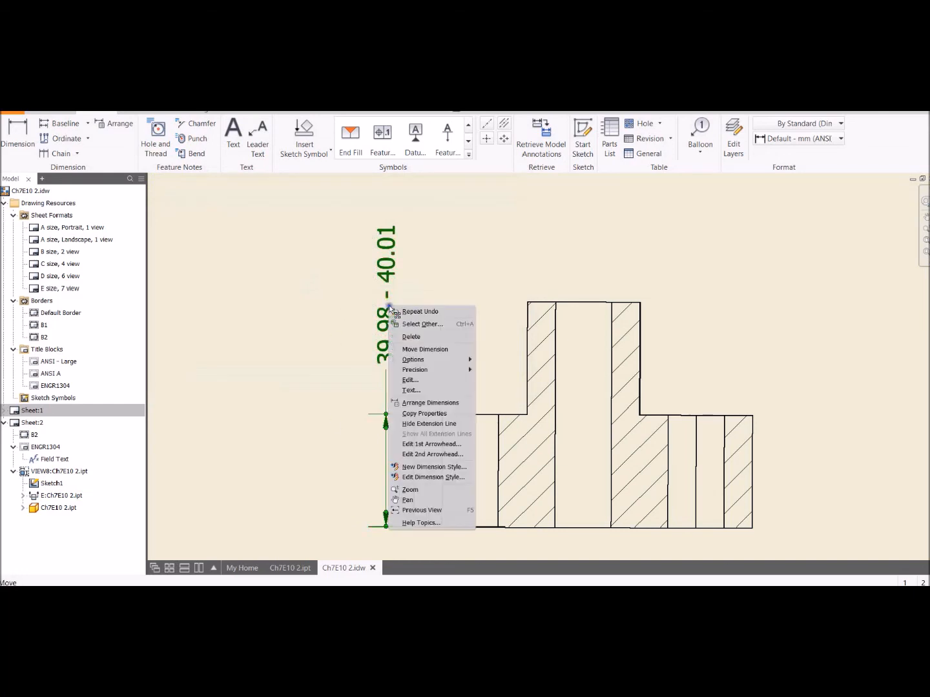
{"action": "left_click", "coordinate": [409, 379]}
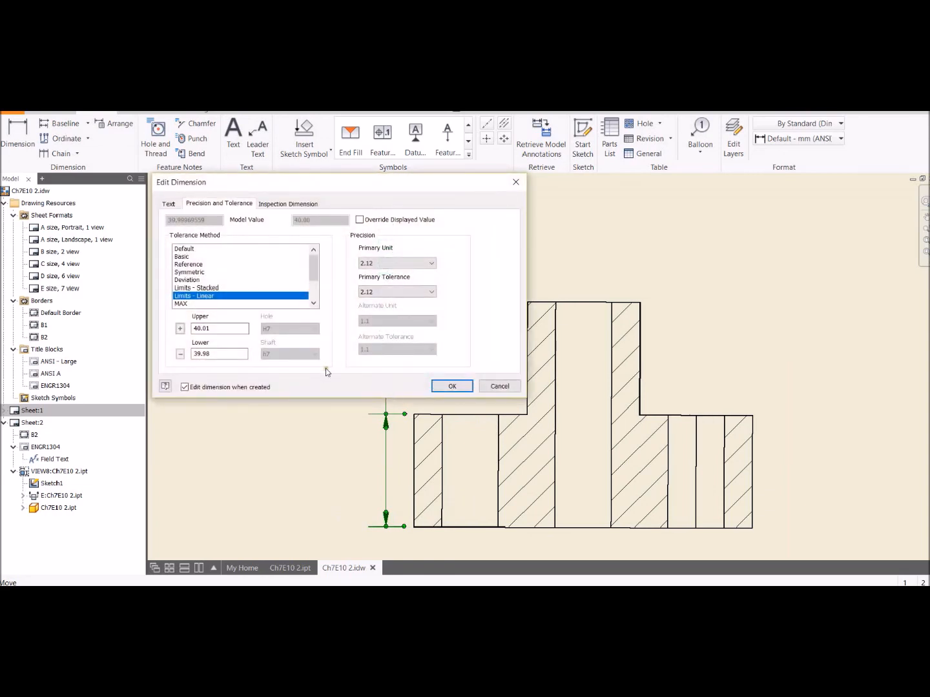
{"action": "left_click", "coordinate": [198, 288]}
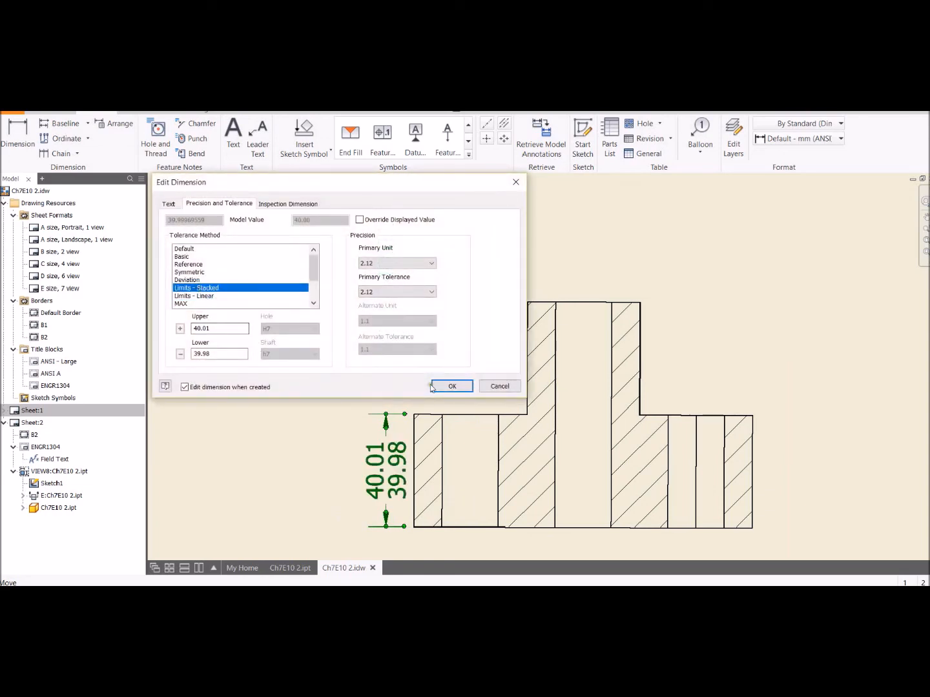
{"action": "left_click", "coordinate": [451, 386]}
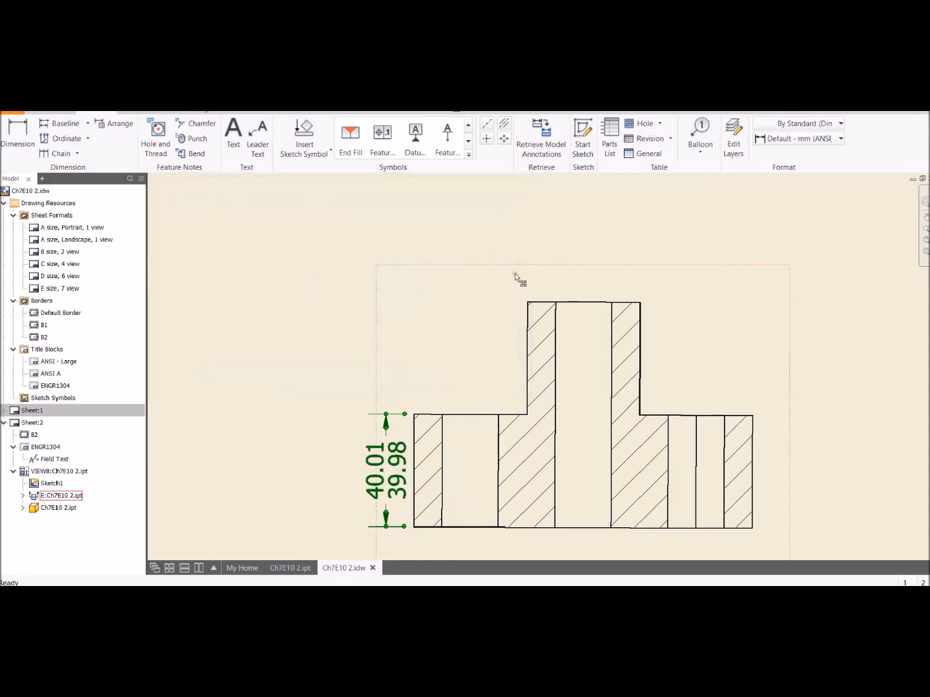
- Move the section E-E label with its scale text further below the section view
{"action": "middle_click_drag", "start_coordinate": [486, 377], "coordinate": [383, 293]}
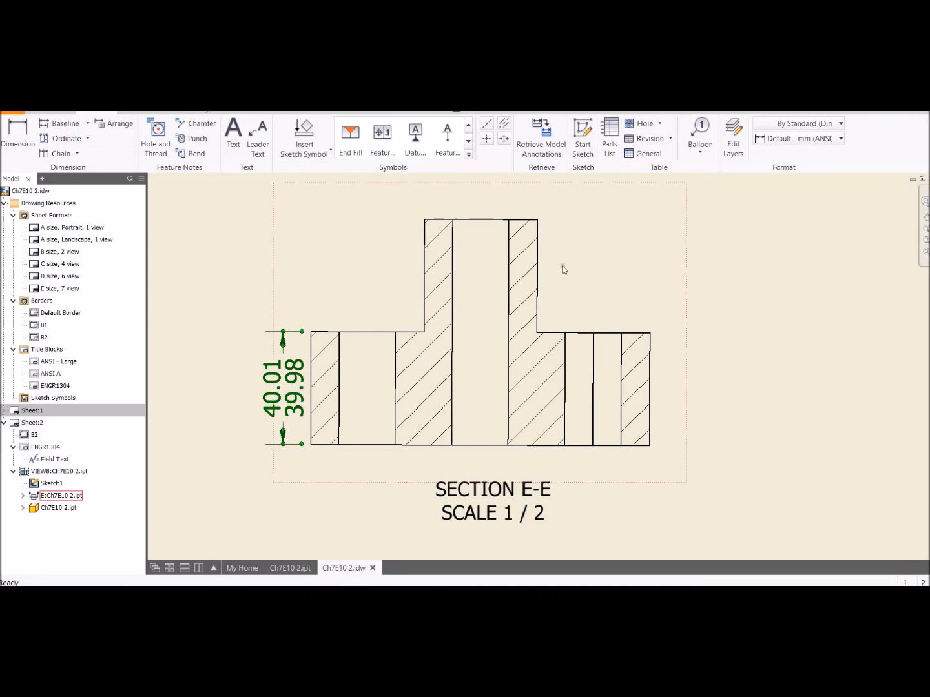
{"action": "scroll", "coordinate": [560, 268], "scroll_direction": "up", "scroll_amount": 4}
{"action": "scroll", "coordinate": [479, 330], "scroll_direction": "down", "scroll_amount": 2}
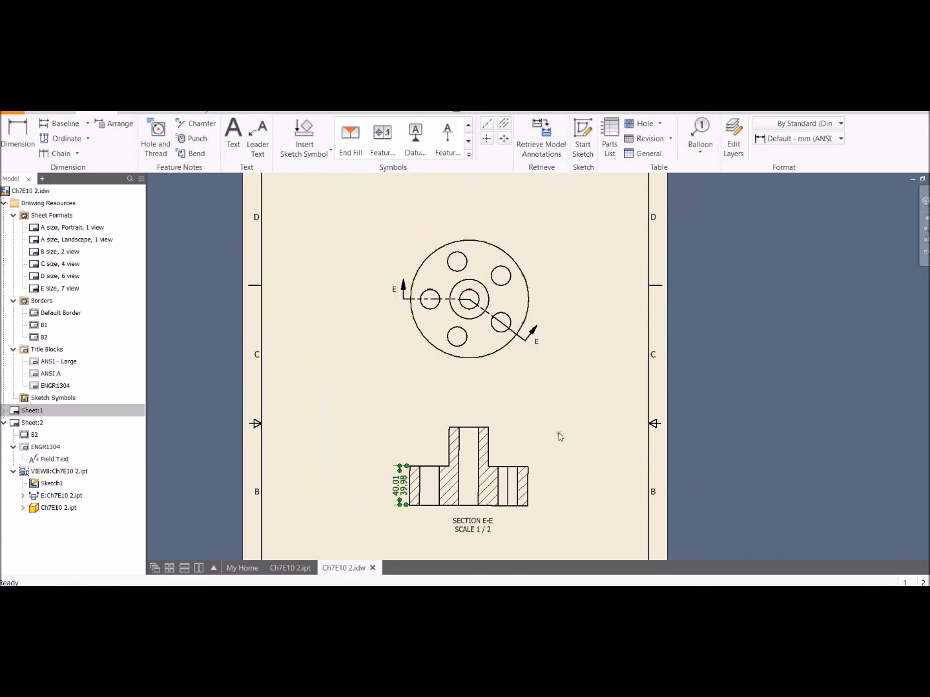
{"action": "middle_click_drag", "start_coordinate": [558, 436], "coordinate": [530, 324]}
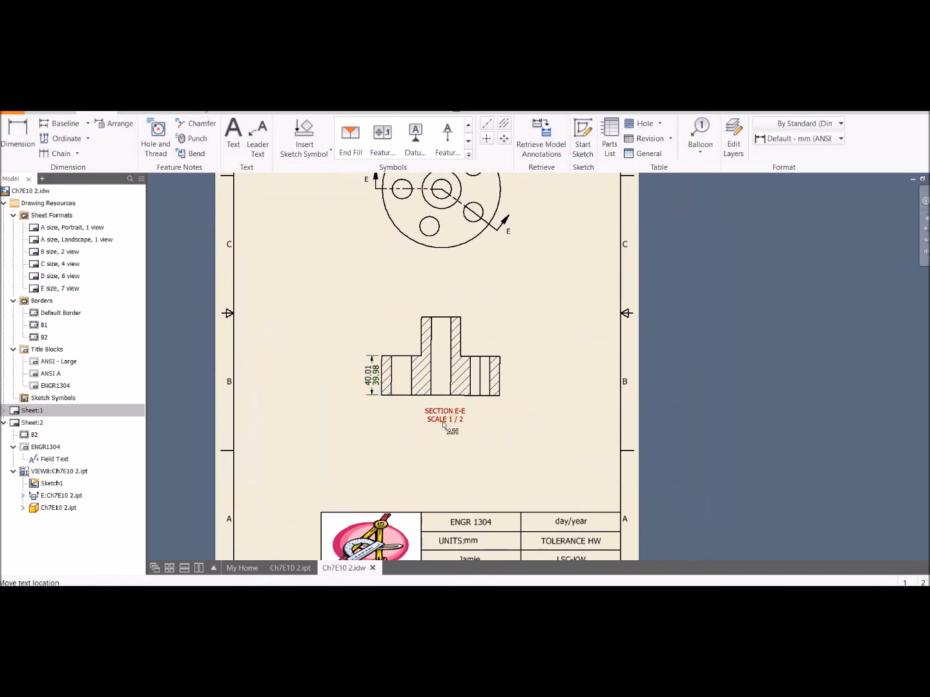
{"action": "left_click_drag", "start_coordinate": [443, 419], "coordinate": [443, 440]}
{"action": "scroll", "coordinate": [514, 417], "scroll_direction": "up", "scroll_amount": 2}
{"action": "middle_click_drag", "start_coordinate": [547, 260], "coordinate": [572, 301]}
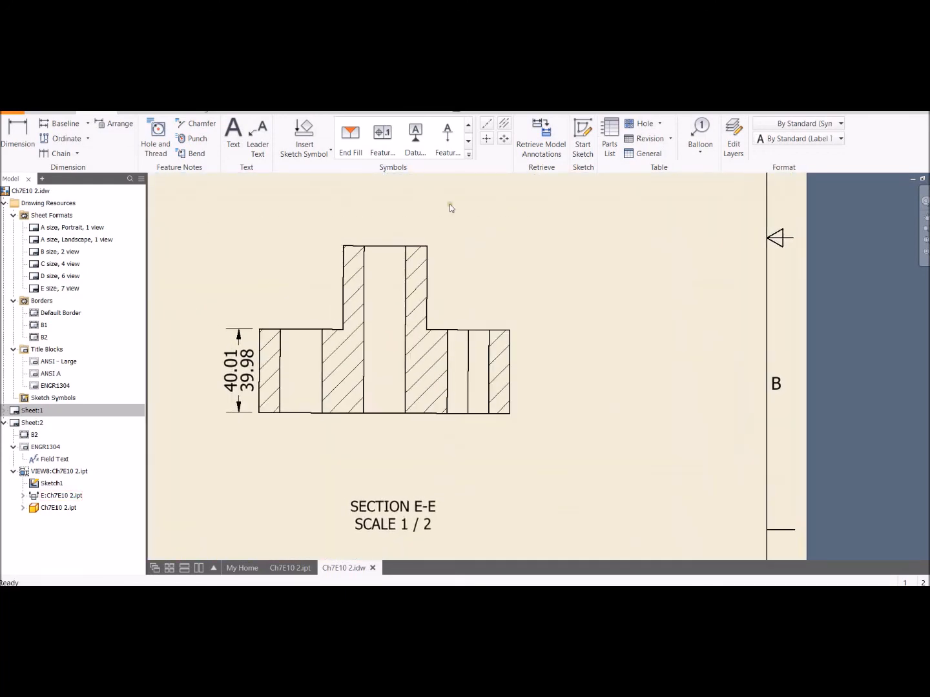
- Attach datum identifier A to the left edge of the central bore in section E-E and move it just below the view
{"action": "left_click", "coordinate": [468, 125]}
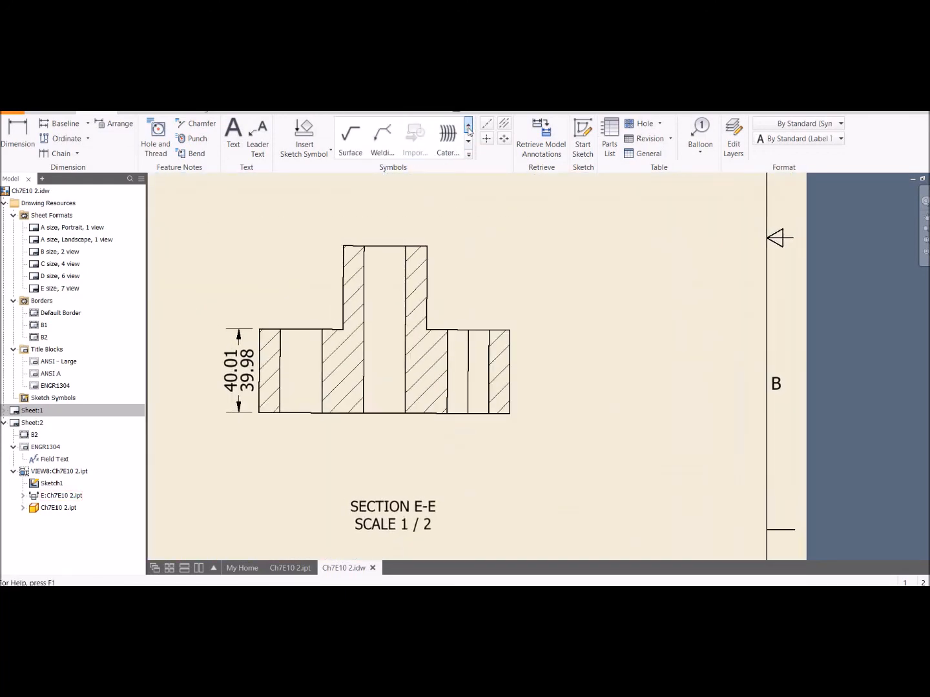
{"action": "left_click", "coordinate": [468, 142]}
{"action": "left_click", "coordinate": [468, 141]}
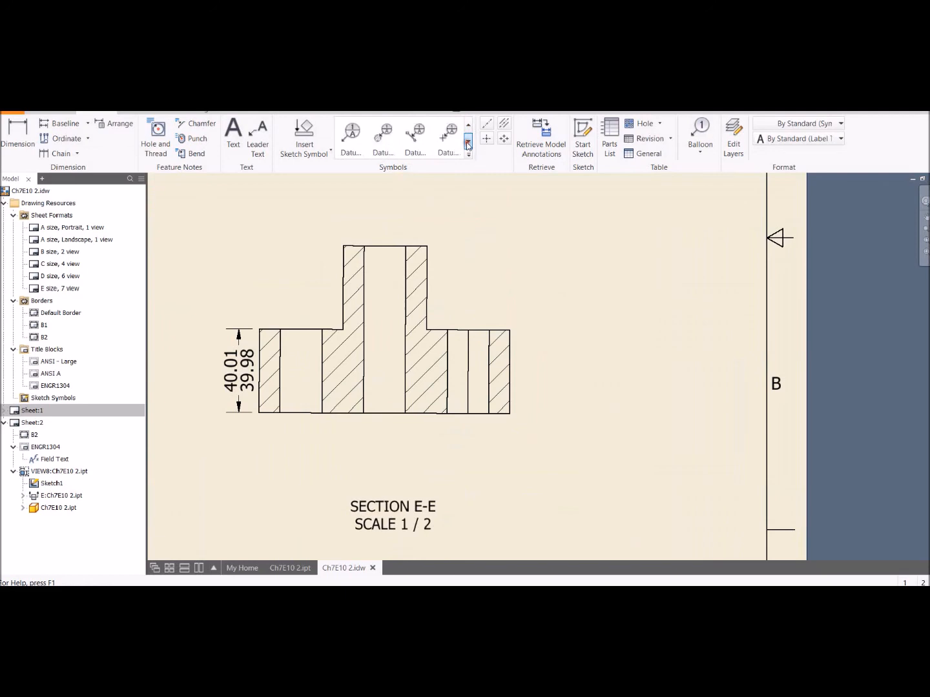
{"action": "left_click", "coordinate": [468, 127]}
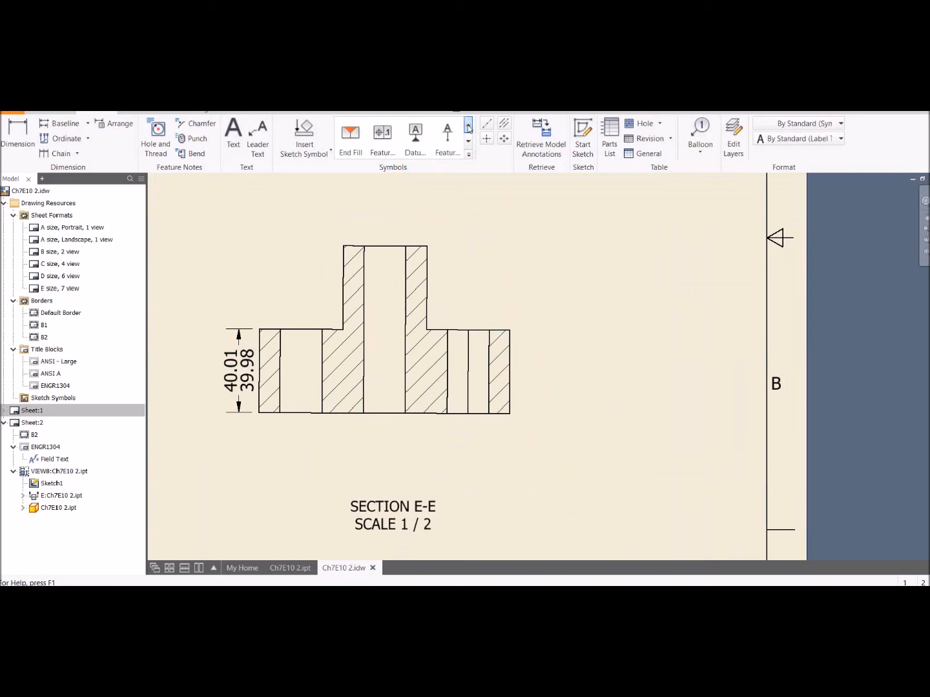
{"action": "left_click", "coordinate": [417, 142]}
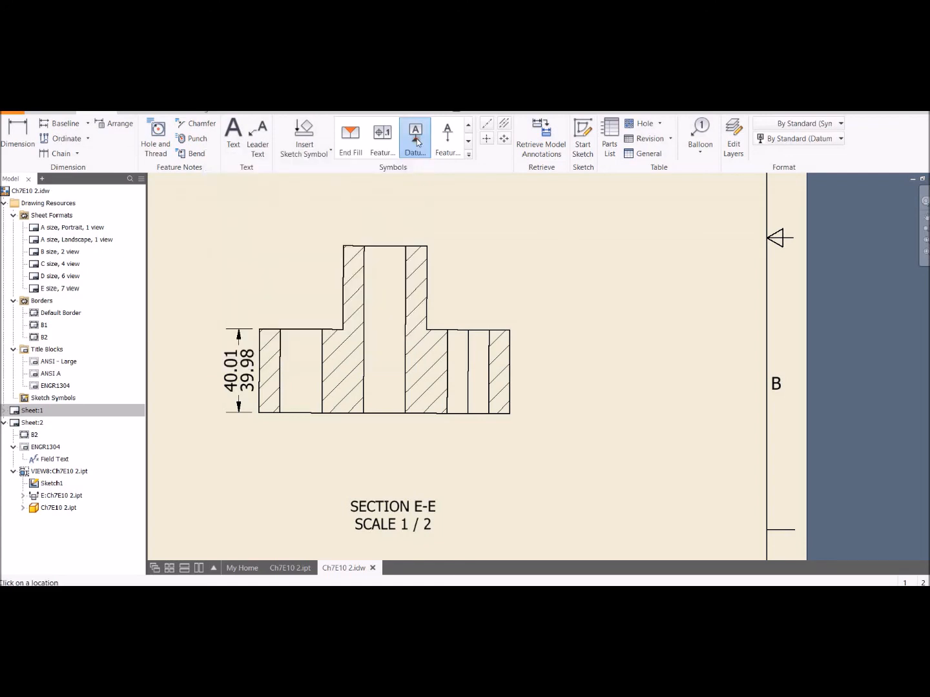
{"action": "left_click", "coordinate": [364, 391]}
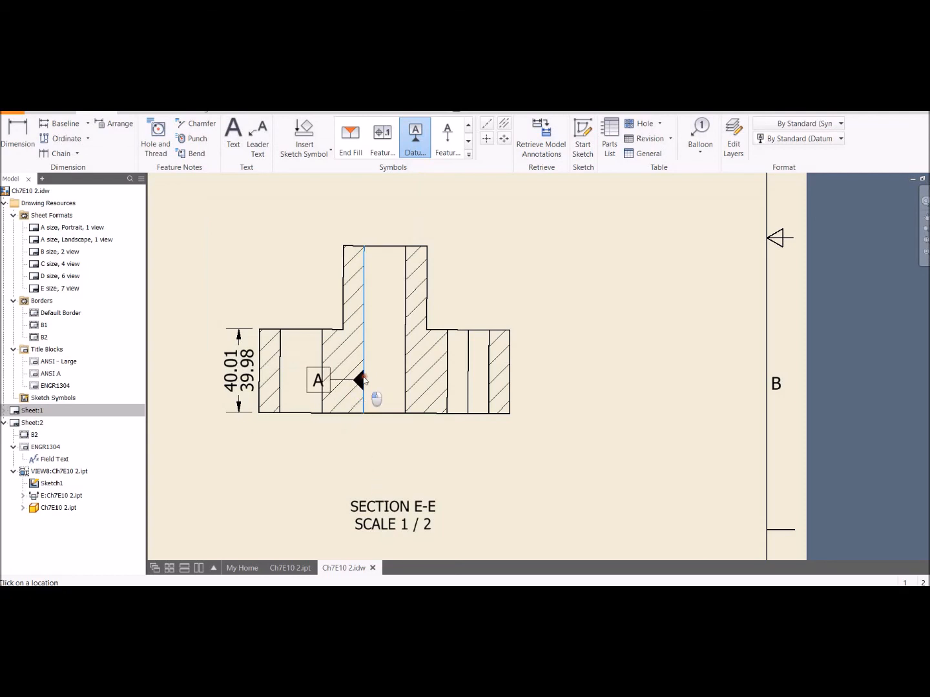
{"action": "left_click", "coordinate": [359, 382]}
{"action": "left_click", "coordinate": [644, 439]}
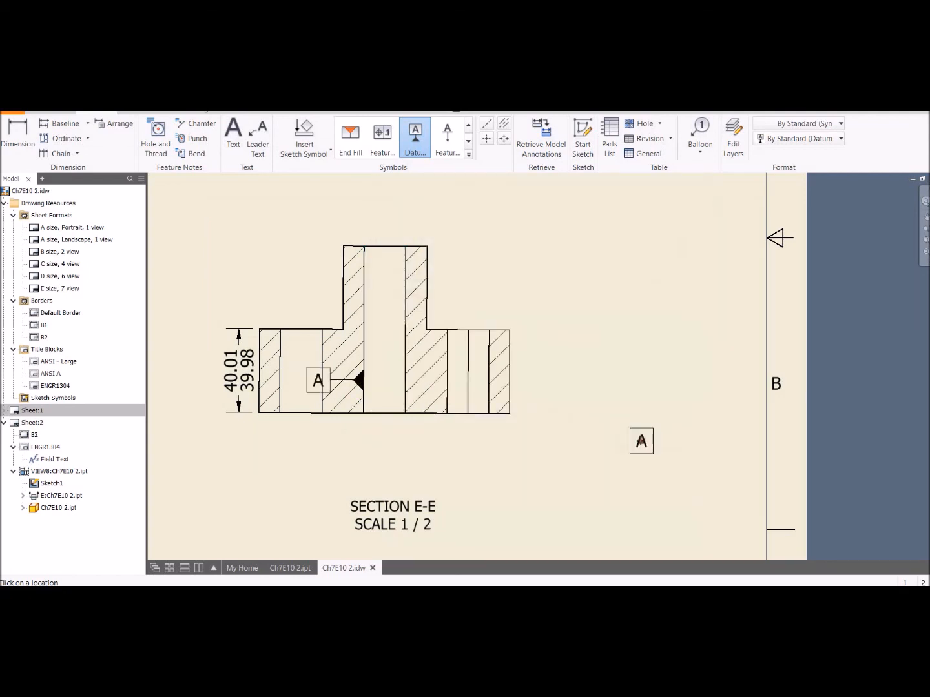
{"action": "key", "text": "Escape"}
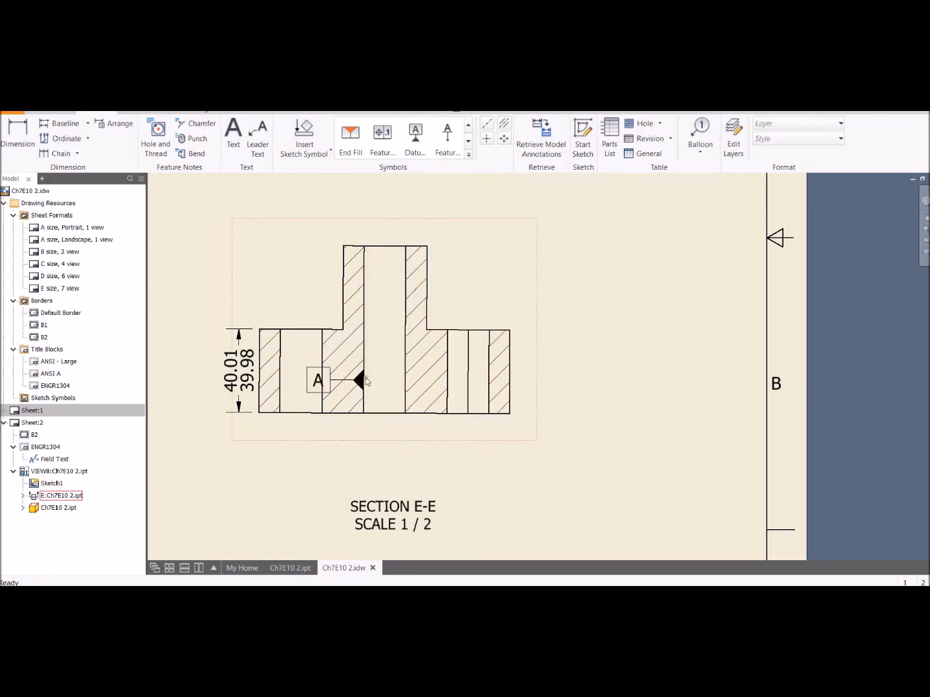
{"action": "left_click_drag", "start_coordinate": [362, 381], "coordinate": [364, 438]}
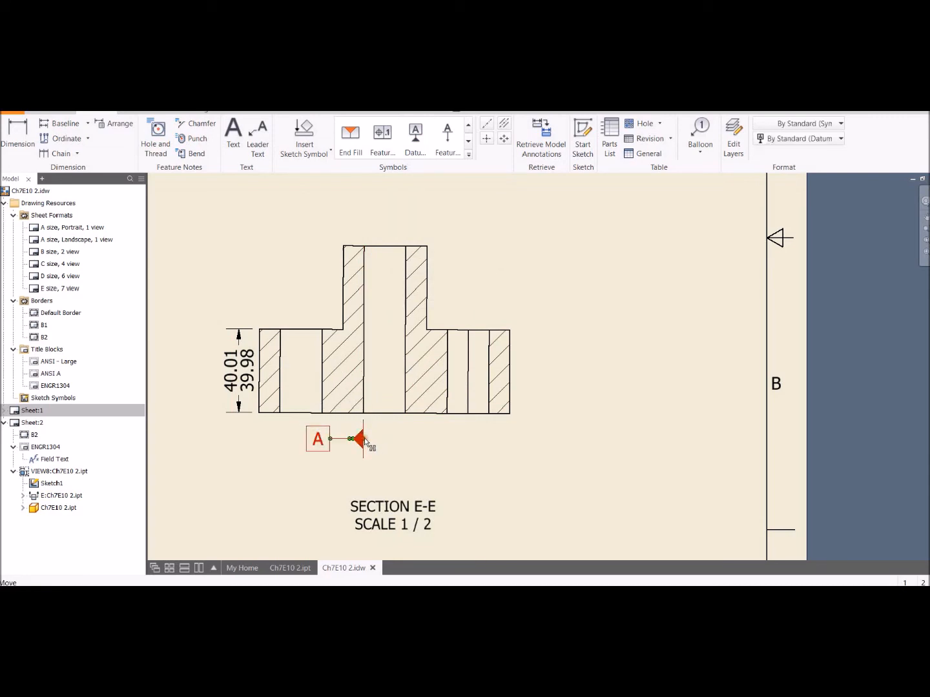
{"action": "left_click", "coordinate": [410, 478]}
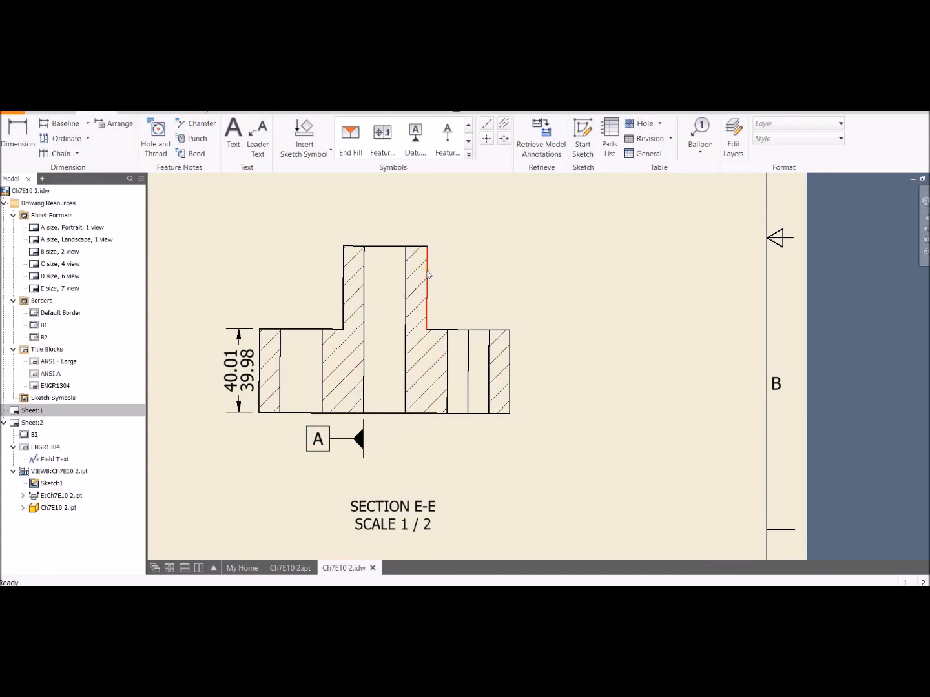
{"action": "left_click", "coordinate": [415, 137]}
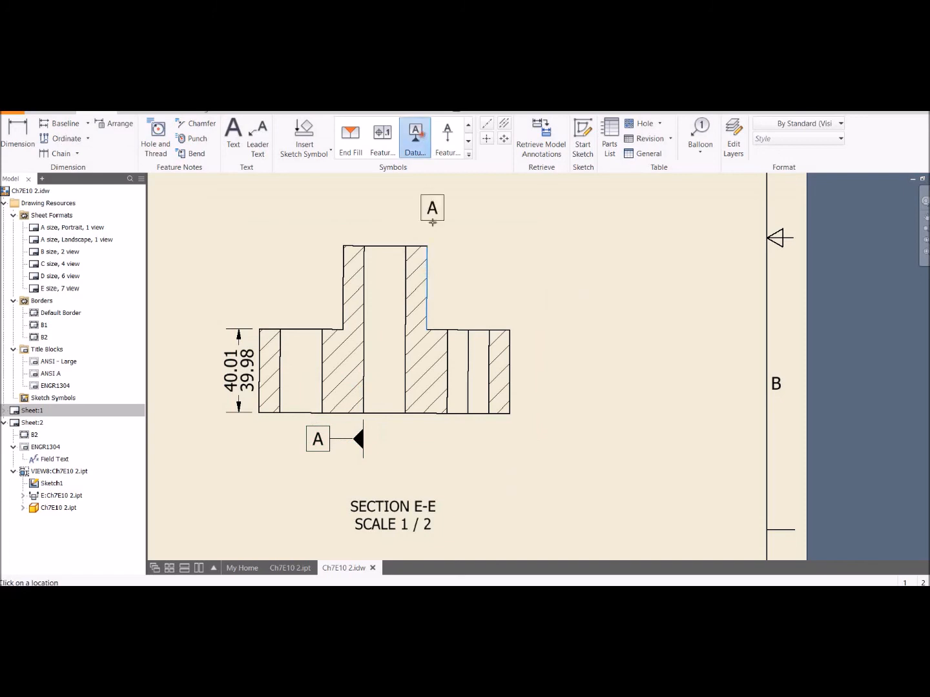
{"action": "left_click", "coordinate": [427, 275]}
{"action": "key", "text": "Escape"}
- Attach datum identifier B to the right outer edge of the upper boss in section E-E
{"action": "left_click", "coordinate": [415, 136]}
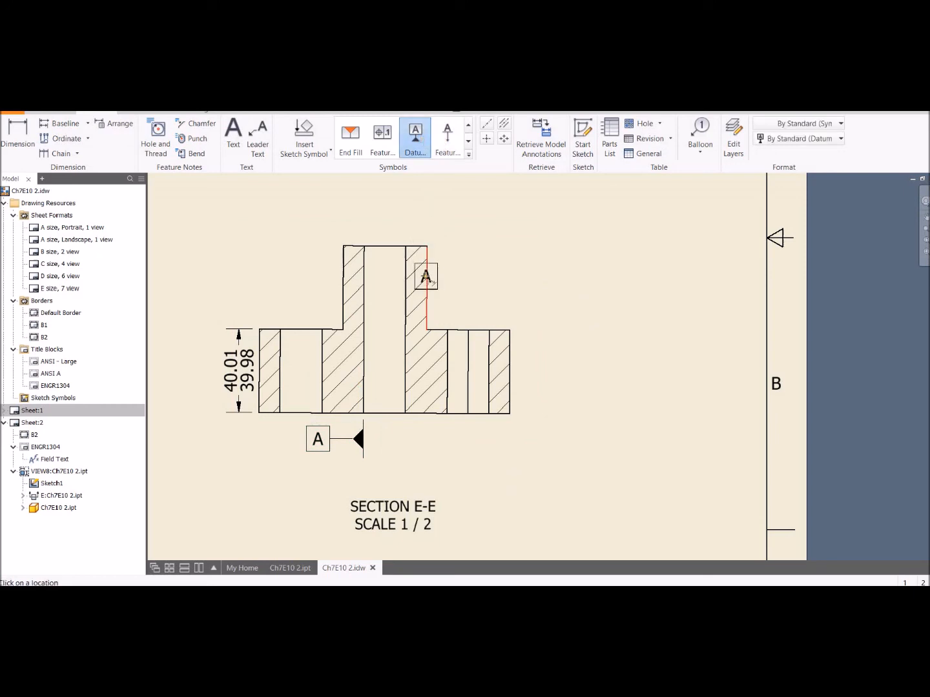
{"action": "left_click", "coordinate": [424, 276]}
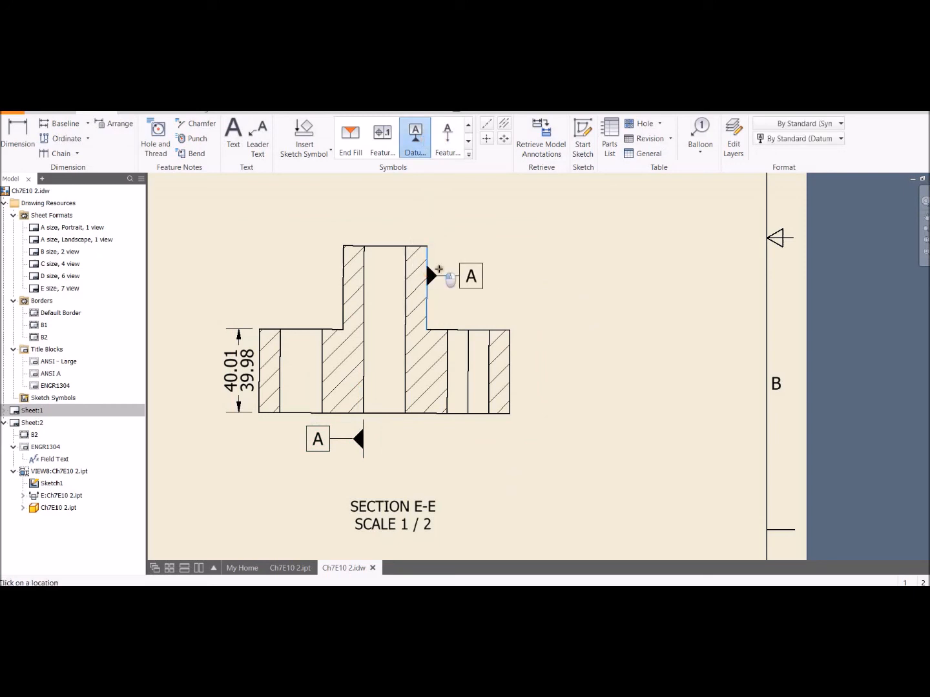
{"action": "left_click", "coordinate": [474, 278]}
{"action": "double_click", "coordinate": [705, 316]}
{"action": "type", "text": "B"}
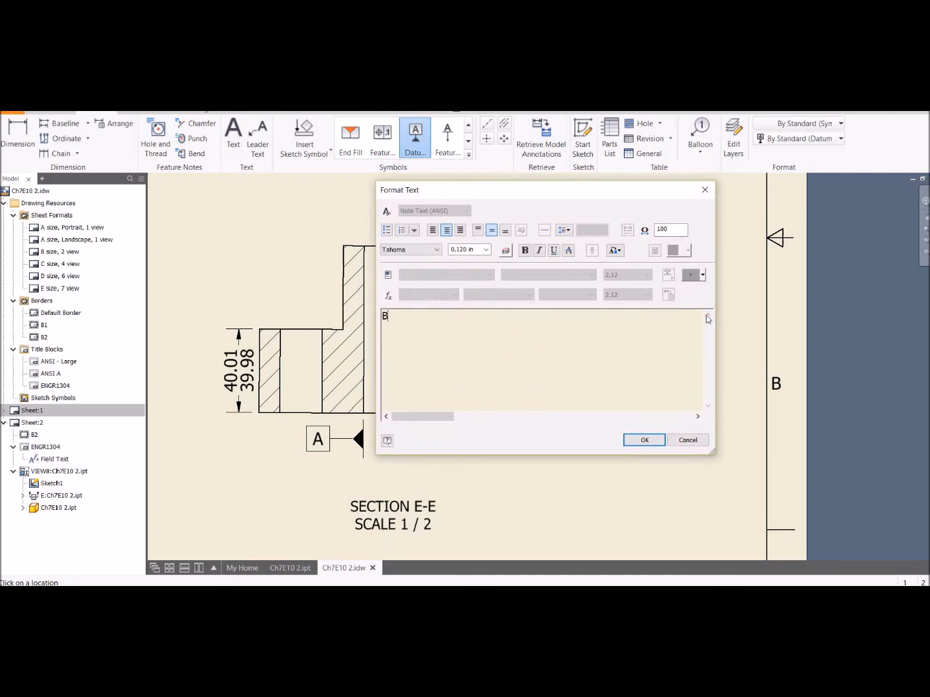
{"action": "left_click", "coordinate": [646, 439]}
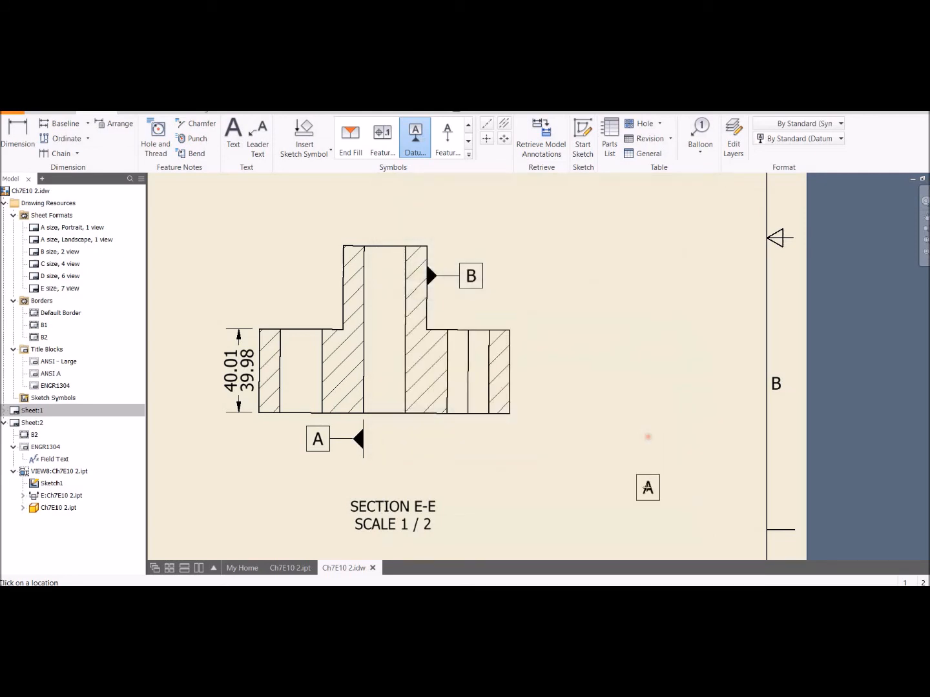
{"action": "key", "text": "Escape"}
- Place a feature control frame beside the top view with a leader to the flange's outer circle
{"action": "scroll", "coordinate": [597, 310], "scroll_direction": "down", "scroll_amount": 2}
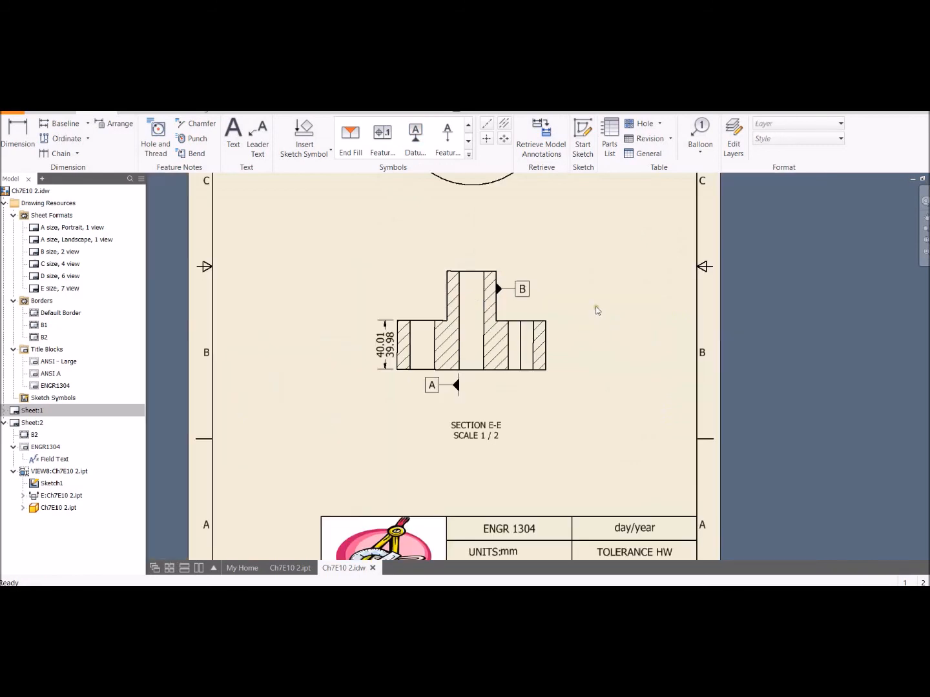
{"action": "scroll", "coordinate": [596, 279], "scroll_direction": "up", "scroll_amount": 3}
{"action": "mouse_move", "coordinate": [596, 275]}
{"action": "middle_mouse_down"}
{"action": "mouse_move", "coordinate": [593, 435]}
{"action": "mouse_move", "coordinate": [593, 398]}
{"action": "middle_mouse_up"}
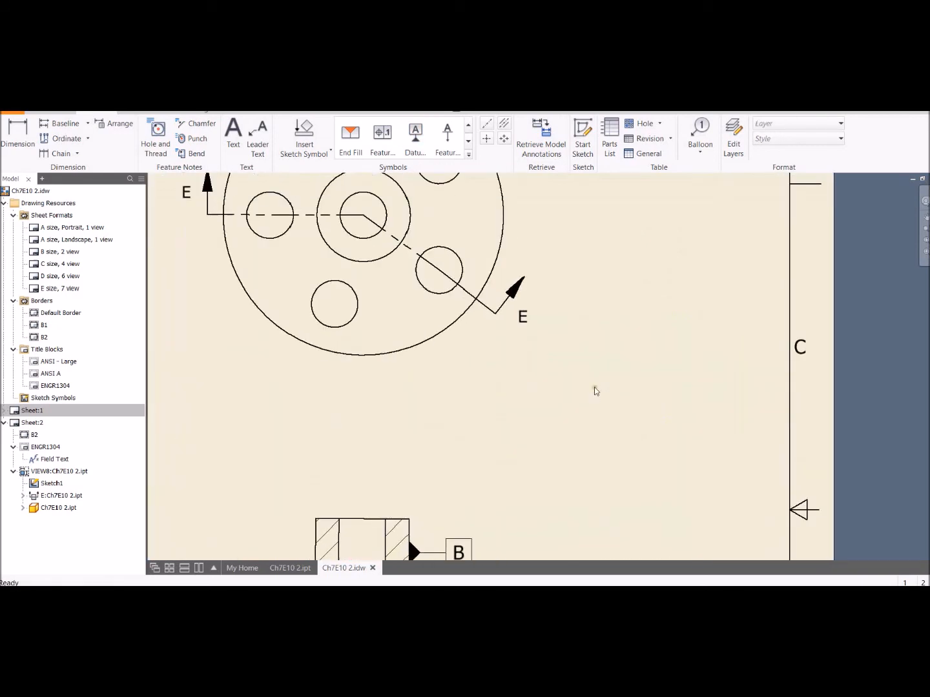
{"action": "scroll", "coordinate": [595, 393], "scroll_direction": "down", "scroll_amount": 2}
{"action": "scroll", "coordinate": [595, 390], "scroll_direction": "down", "scroll_amount": 2}
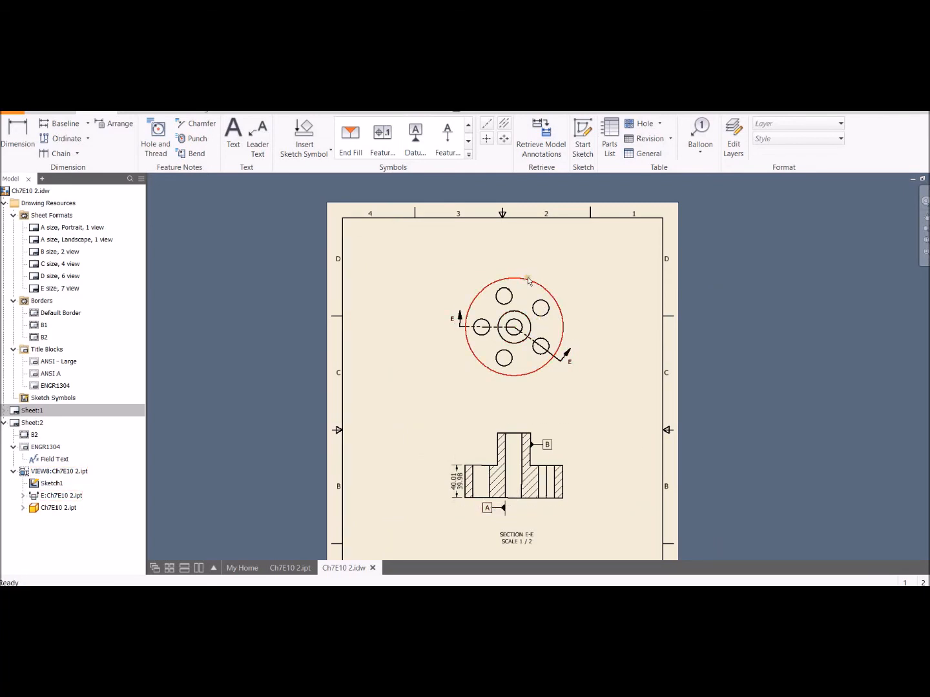
{"action": "scroll", "coordinate": [528, 281], "scroll_direction": "down", "scroll_amount": 2}
{"action": "scroll", "coordinate": [573, 255], "scroll_direction": "up", "scroll_amount": 5}
{"action": "middle_click_drag", "start_coordinate": [572, 255], "coordinate": [506, 235]}
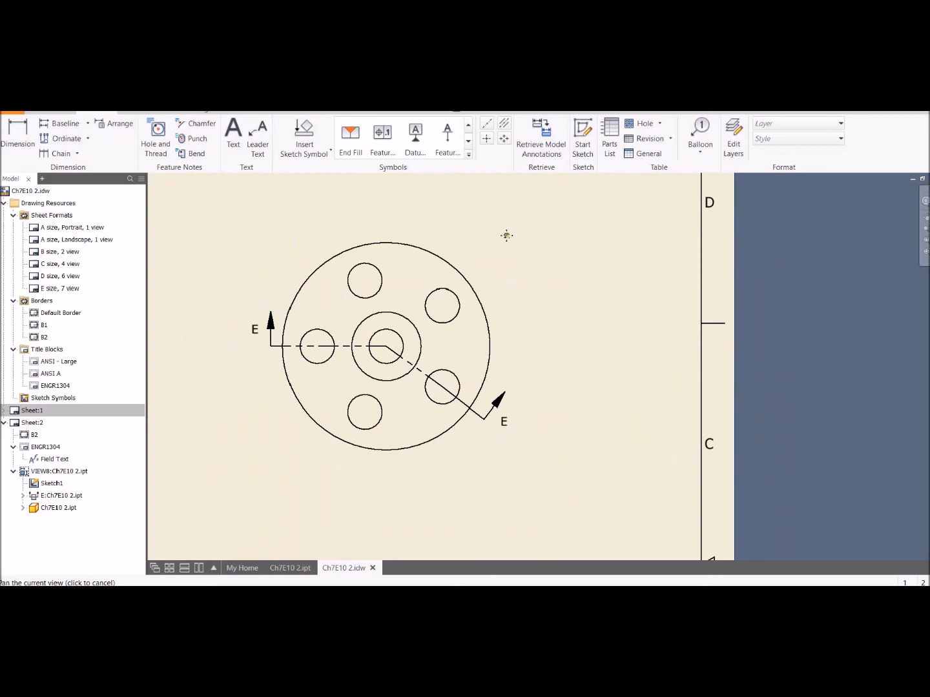
{"action": "left_click", "coordinate": [390, 141]}
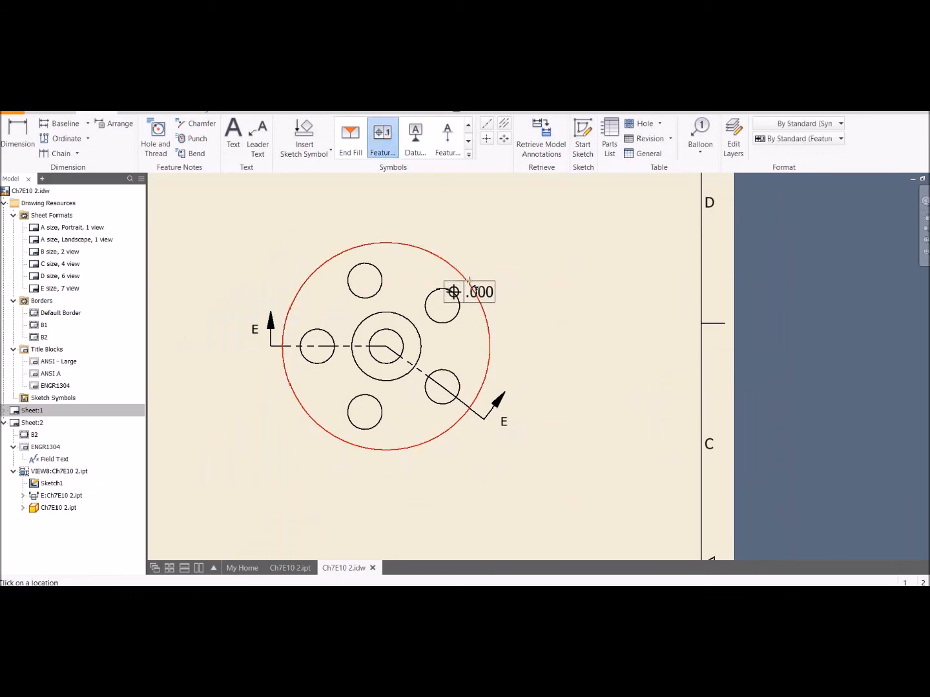
{"action": "left_click", "coordinate": [468, 279]}
{"action": "left_click", "coordinate": [496, 258]}
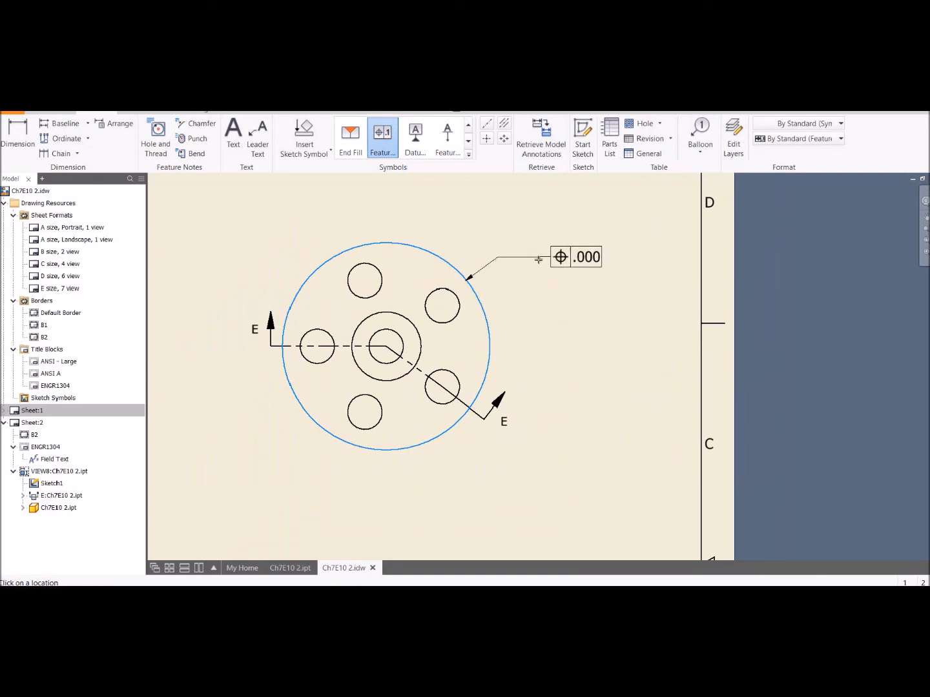
{"action": "right_click", "coordinate": [528, 260]}
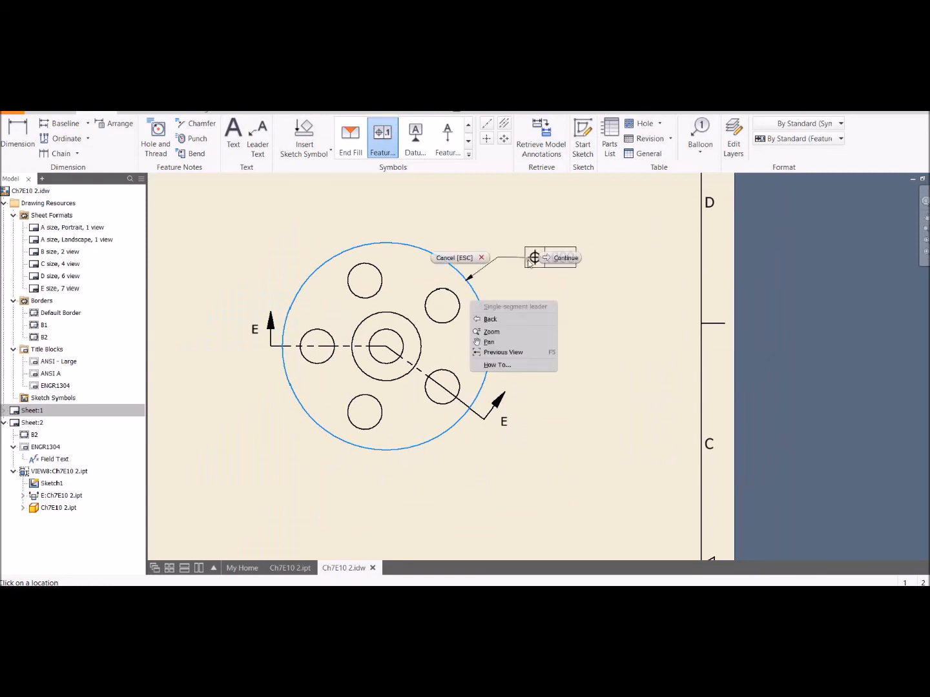
{"action": "left_click", "coordinate": [560, 258]}
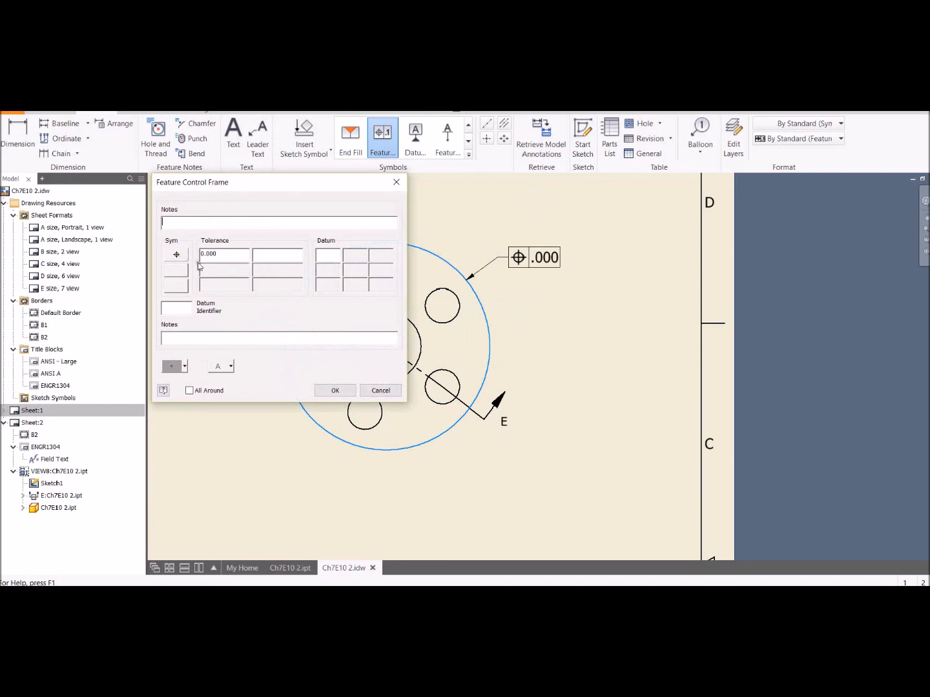
- Give the feature control frame a position tolerance of 0.15 with datum references A and B
{"action": "left_click", "coordinate": [216, 259]}
{"action": "left_click", "coordinate": [210, 254]}
{"action": "left_click_drag", "start_coordinate": [205, 253], "coordinate": [244, 259]}
{"action": "type", "text": "0.15"}
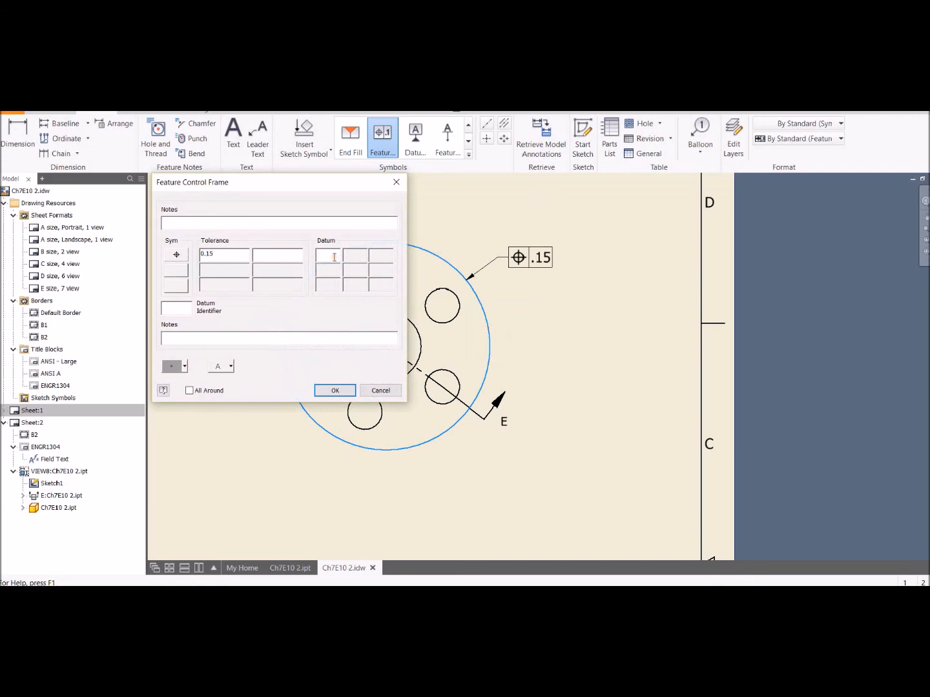
{"action": "type", "text": "A"}
{"action": "type", "text": "B"}
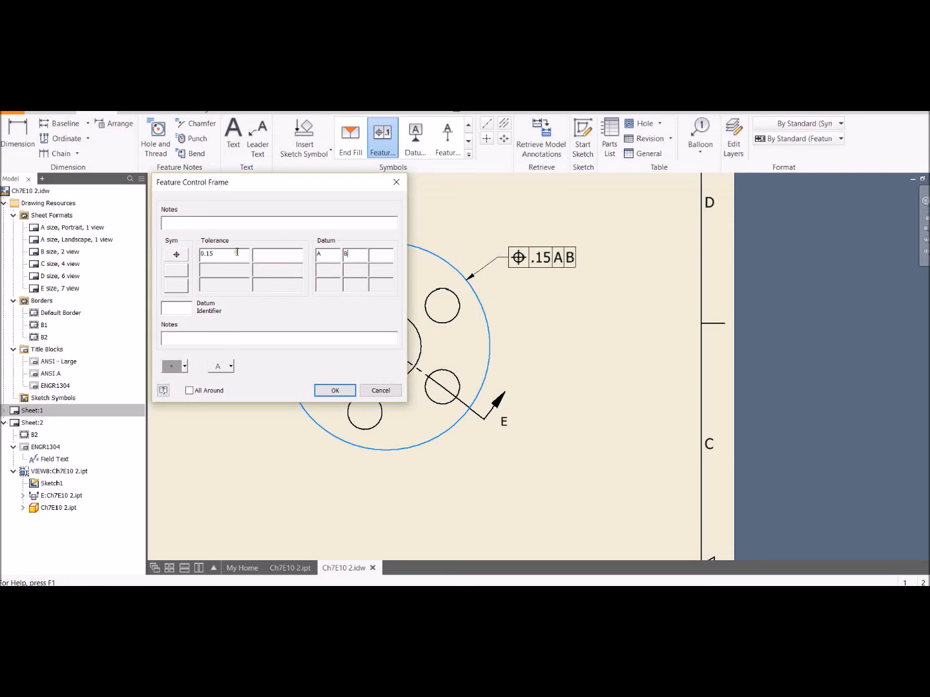
{"action": "left_click", "coordinate": [175, 255]}
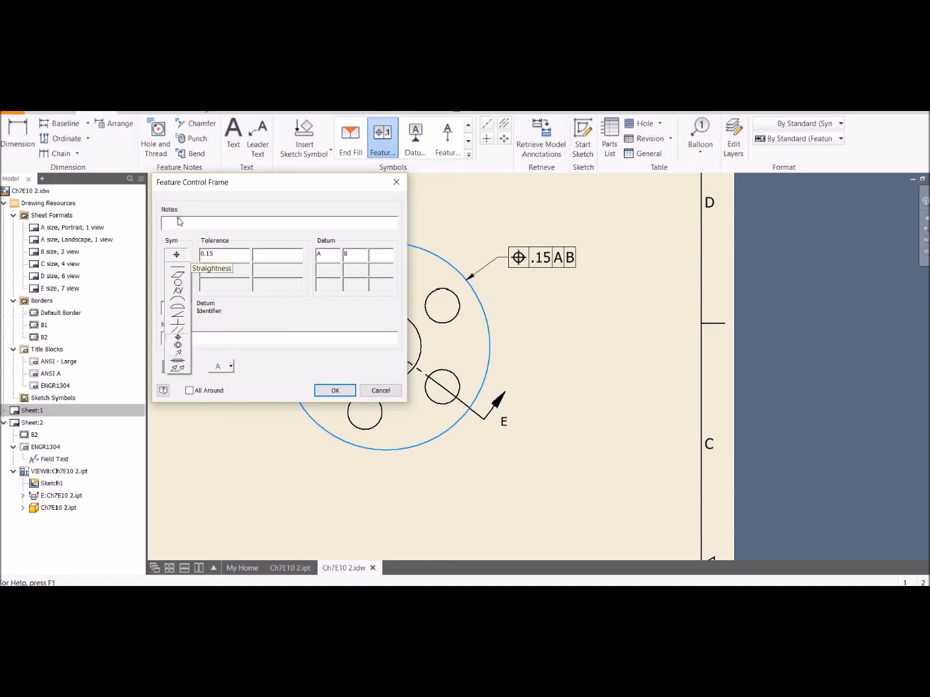
{"action": "left_click", "coordinate": [331, 391]}
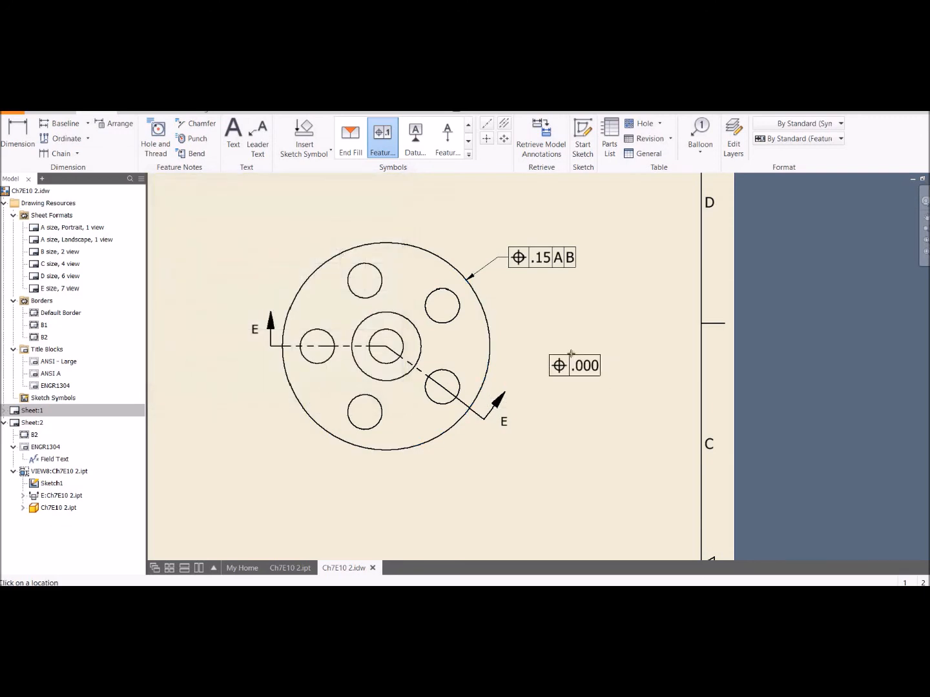
{"action": "scroll", "coordinate": [564, 445], "scroll_direction": "down", "scroll_amount": 3}
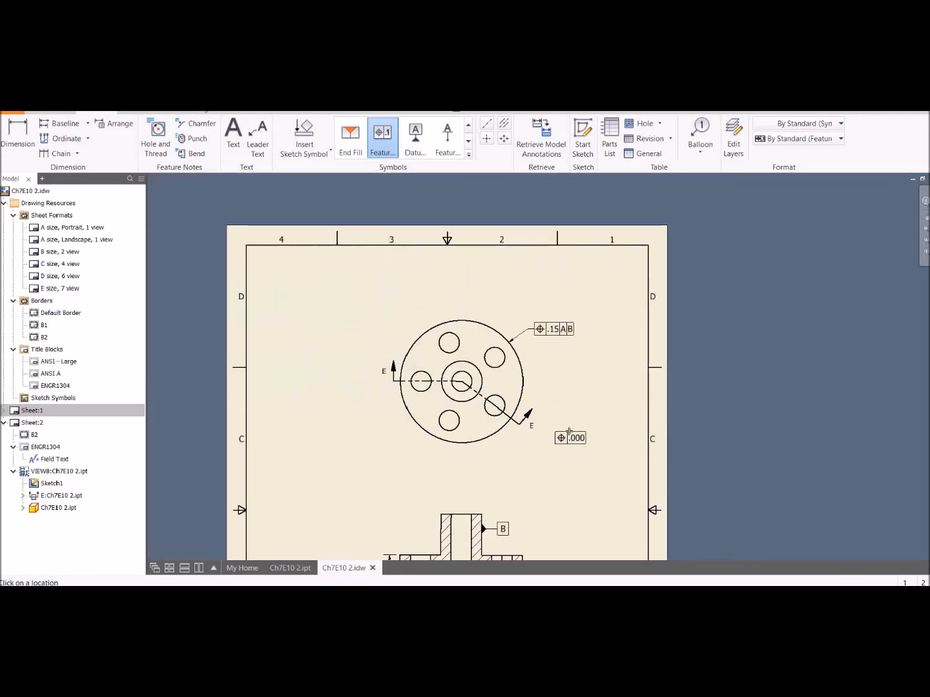
{"action": "key", "text": "F2"}
{"action": "left_click_drag", "start_coordinate": [559, 429], "coordinate": [557, 341]}
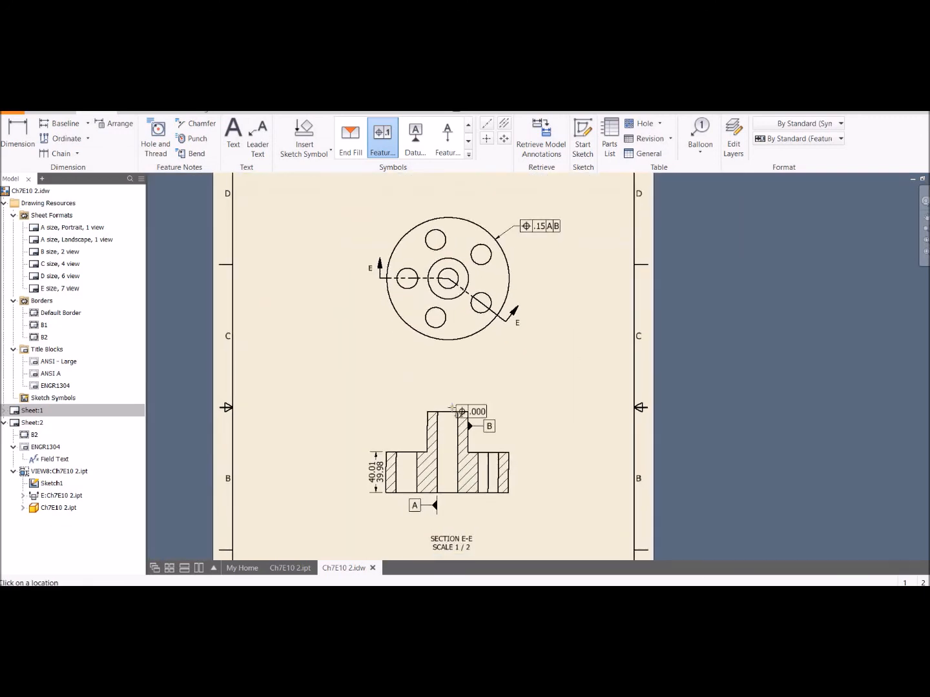
{"action": "scroll", "coordinate": [534, 270], "scroll_direction": "down", "scroll_amount": 3}
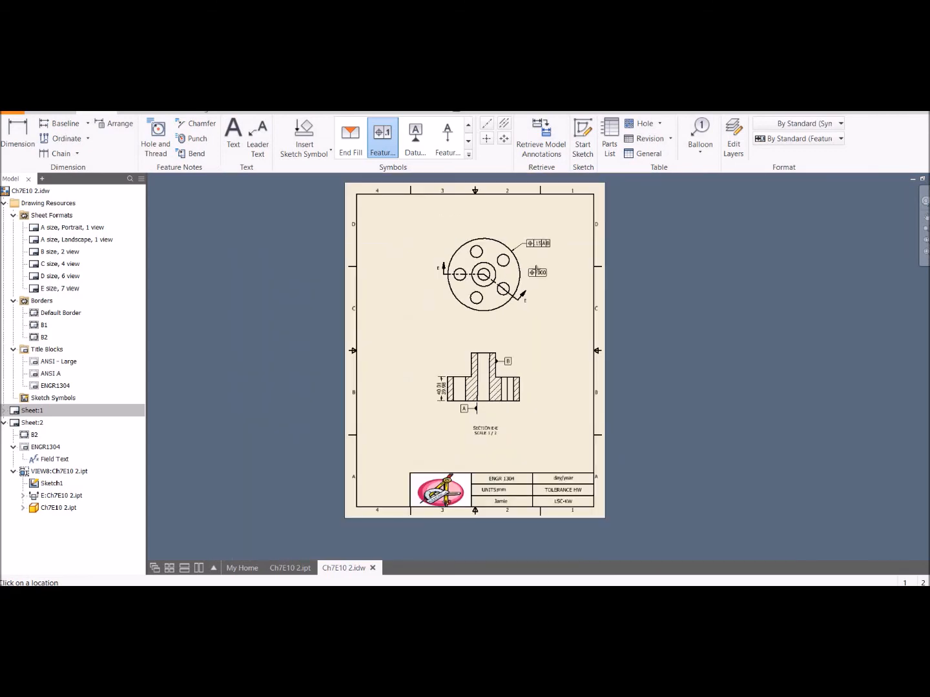
{"action": "scroll", "coordinate": [581, 287], "scroll_direction": "up", "scroll_amount": 3}
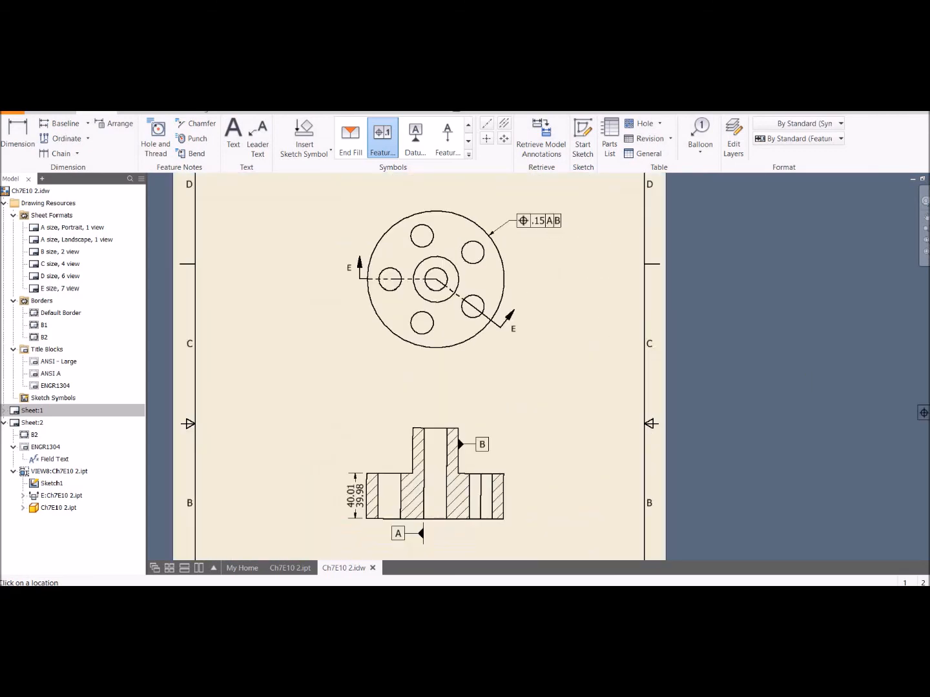